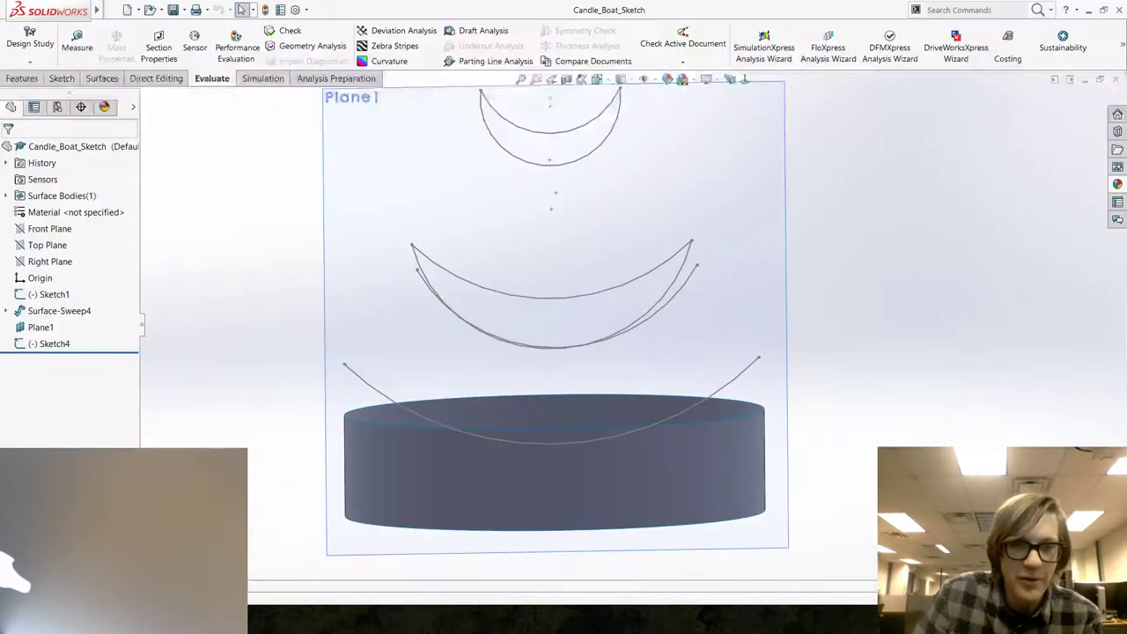
# Orbit and zoom the view to bring Plane1 and the cylinder to a tilted front angle.
pyautogui.scroll(2, 643, 315)
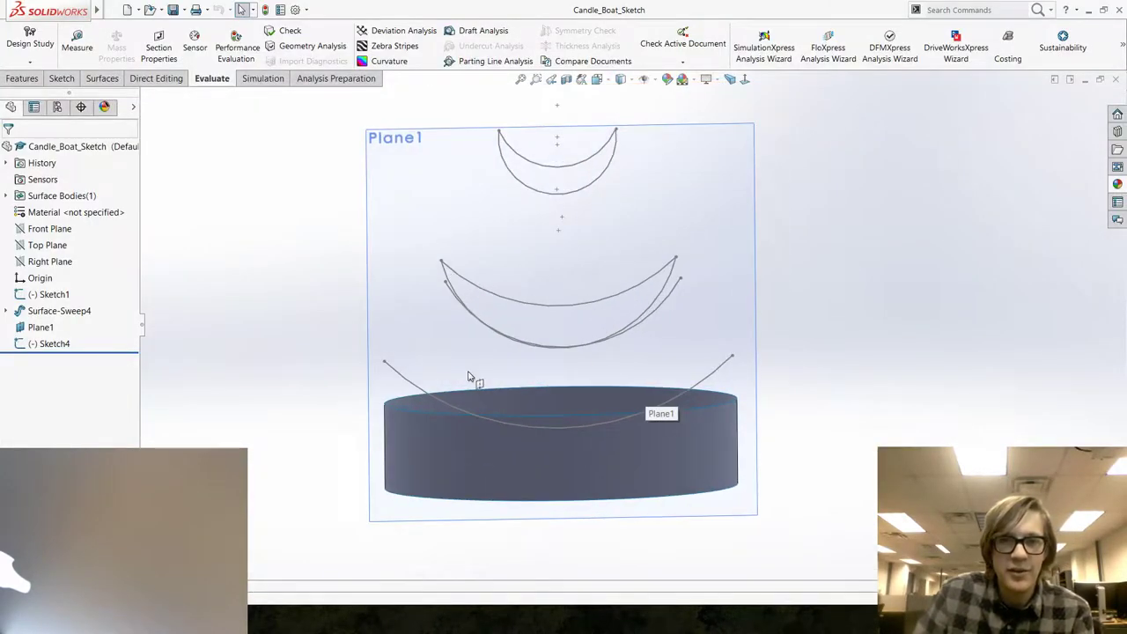
pyautogui.moveTo(467, 377)
pyautogui.mouseDown(button='middle')
pyautogui.moveTo(528, 378)
pyautogui.moveTo(500, 372)
pyautogui.moveTo(384, 493)
pyautogui.mouseUp(button='middle')
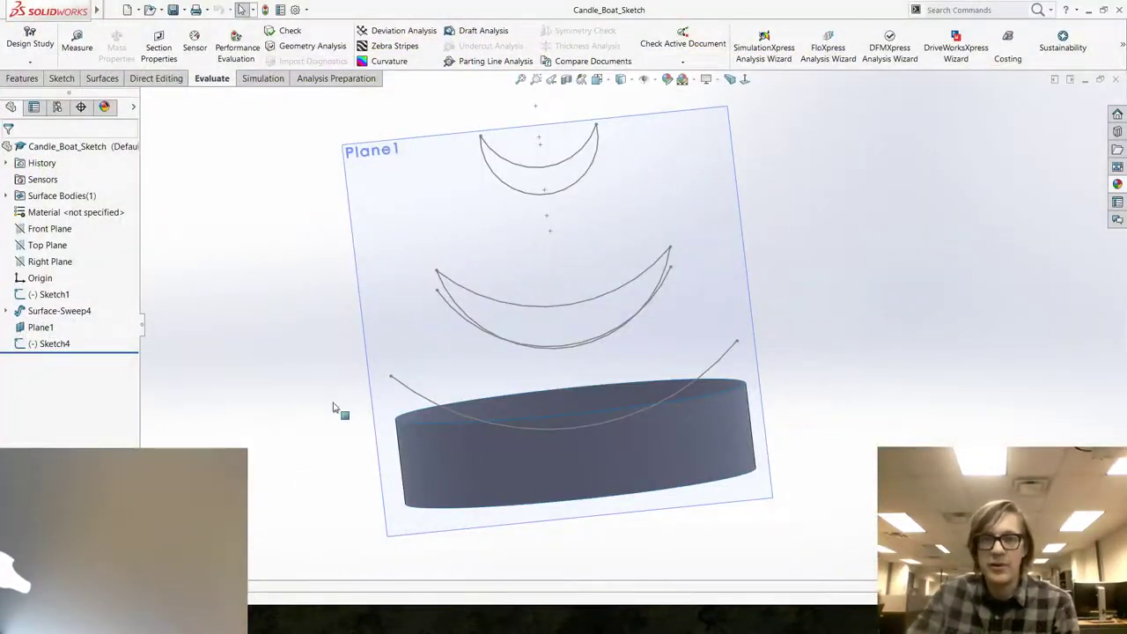
pyautogui.moveTo(309, 384)
pyautogui.mouseDown(button='middle')
pyautogui.moveTo(319, 395)
pyautogui.moveTo(410, 402)
pyautogui.moveTo(362, 411)
pyautogui.moveTo(342, 386)
pyautogui.mouseUp(button='middle')
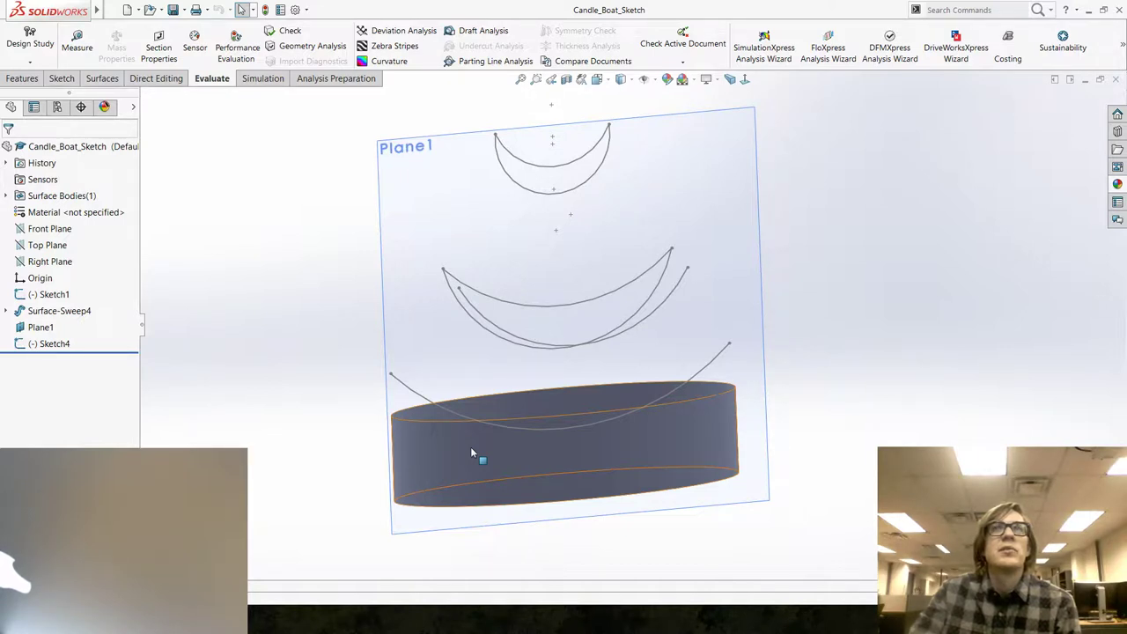
pyautogui.moveTo(452, 382)
pyautogui.mouseDown(button='middle')
pyautogui.moveTo(420, 349)
pyautogui.moveTo(453, 385)
pyautogui.mouseUp(button='middle')
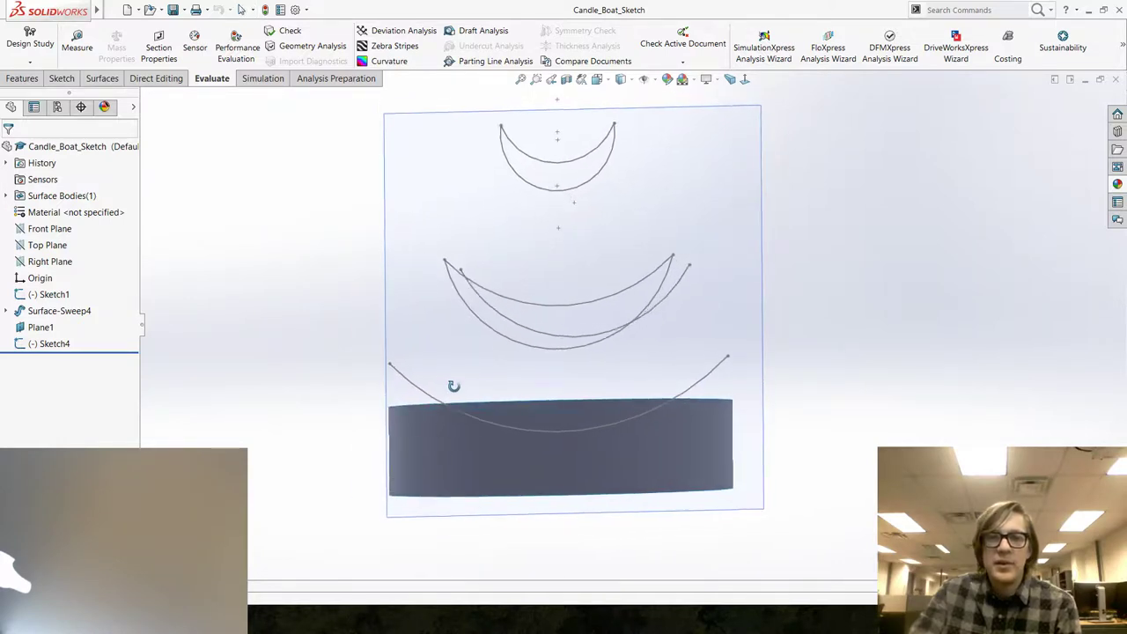
pyautogui.scroll(2, 558, 382)
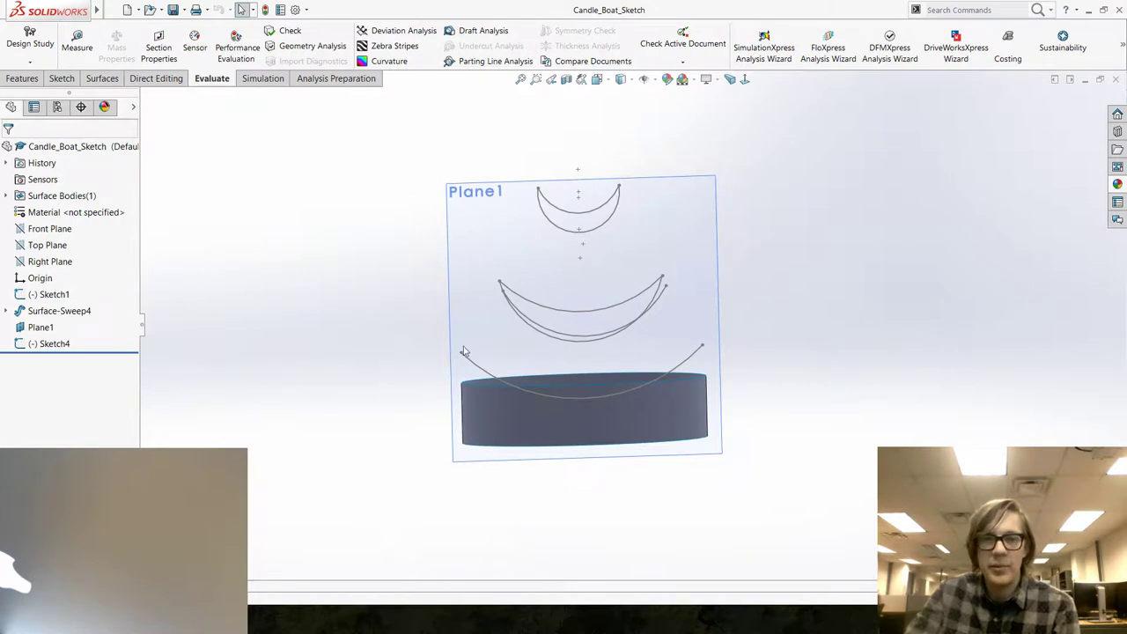
pyautogui.moveTo(464, 351)
pyautogui.mouseDown(button='middle')
pyautogui.moveTo(485, 354)
pyautogui.moveTo(455, 360)
pyautogui.mouseUp(button='middle')
pyautogui.scroll(-1, 645, 396)
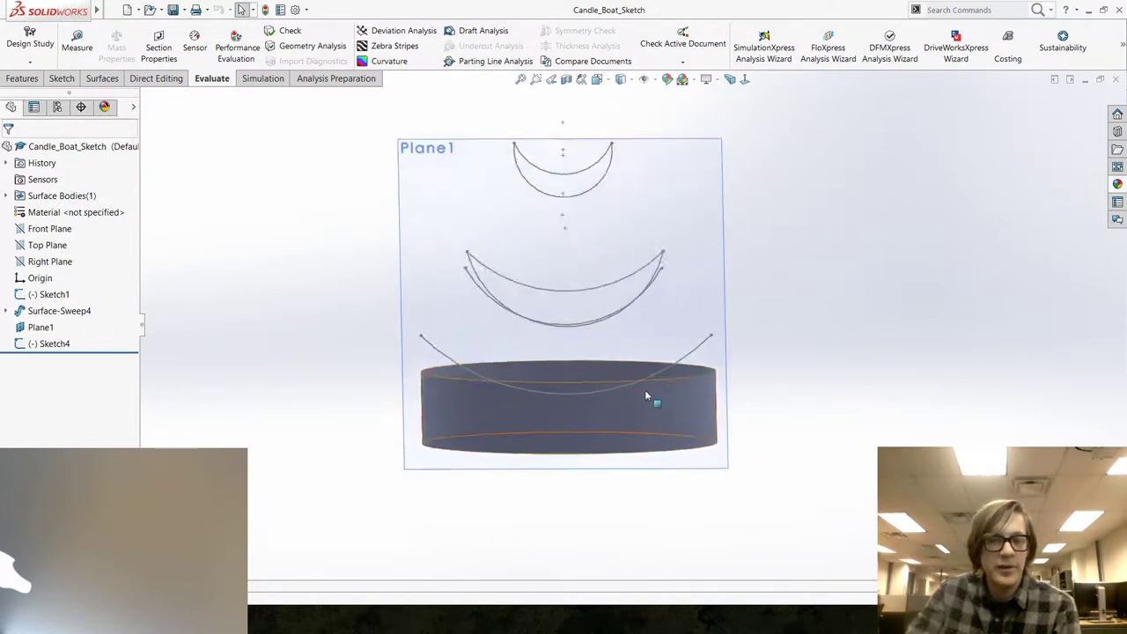
pyautogui.scroll(-1, 645, 396)
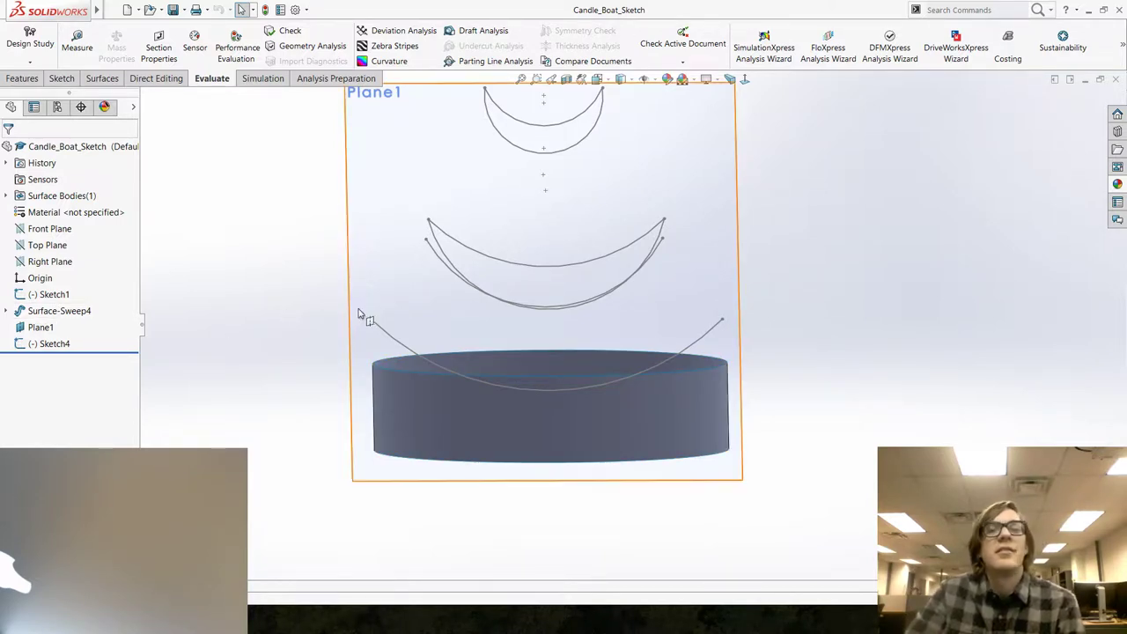
pyautogui.moveTo(311, 306)
pyautogui.mouseDown(button='middle')
pyautogui.moveTo(308, 435)
pyautogui.moveTo(309, 326)
pyautogui.mouseUp(button='middle')
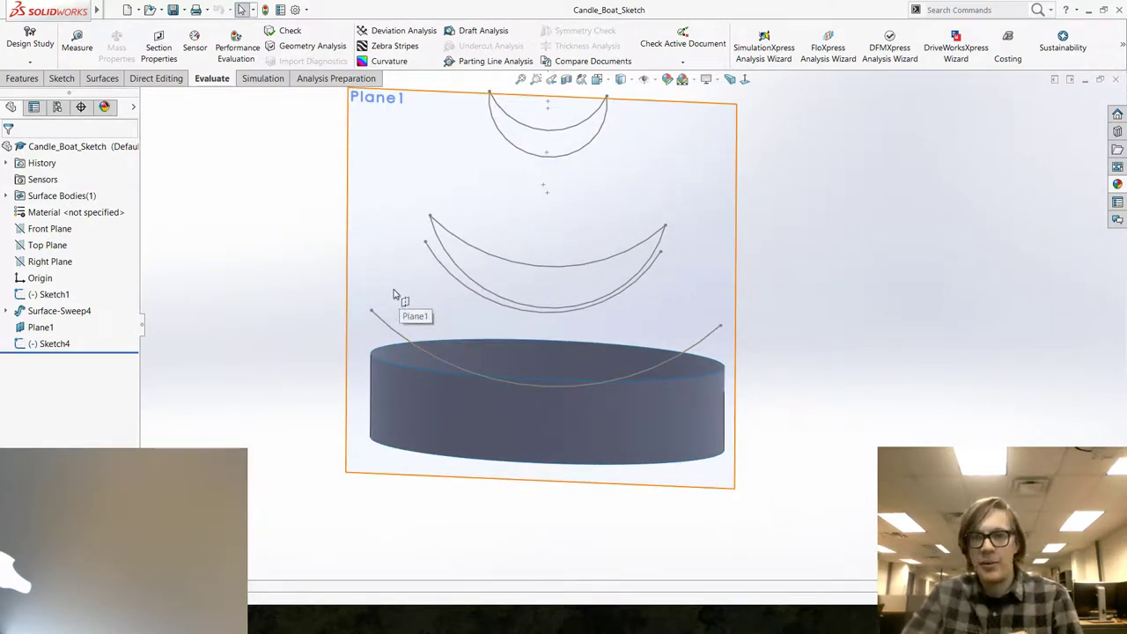
pyautogui.moveTo(422, 346); pyautogui.dragTo(316, 321, button='middle')
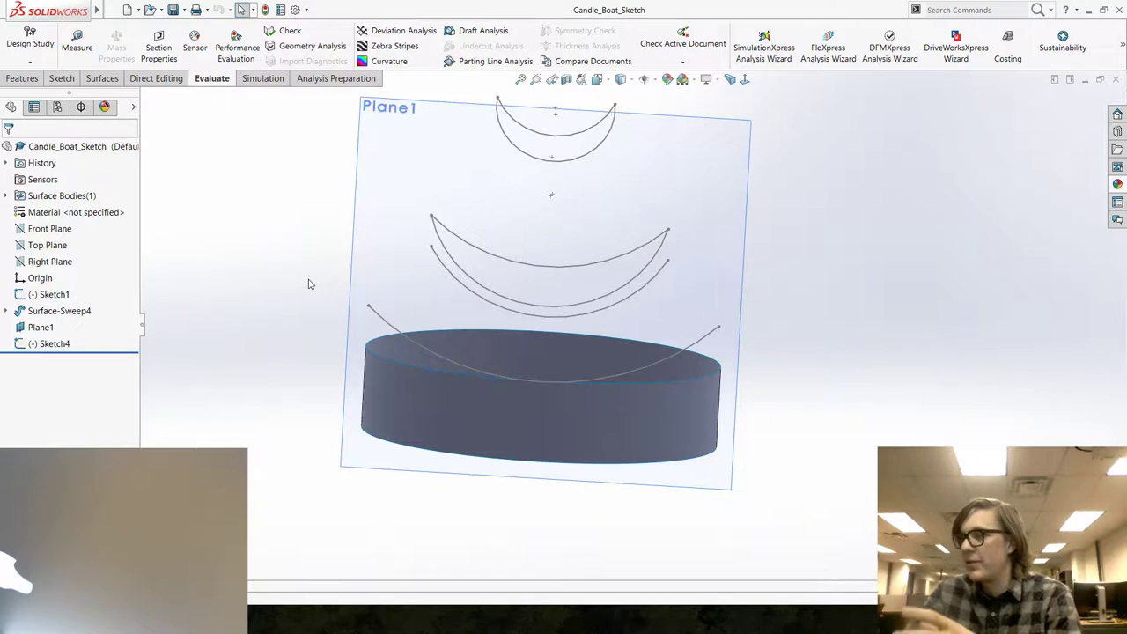
pyautogui.moveTo(286, 320); pyautogui.dragTo(161, 269, button='middle')
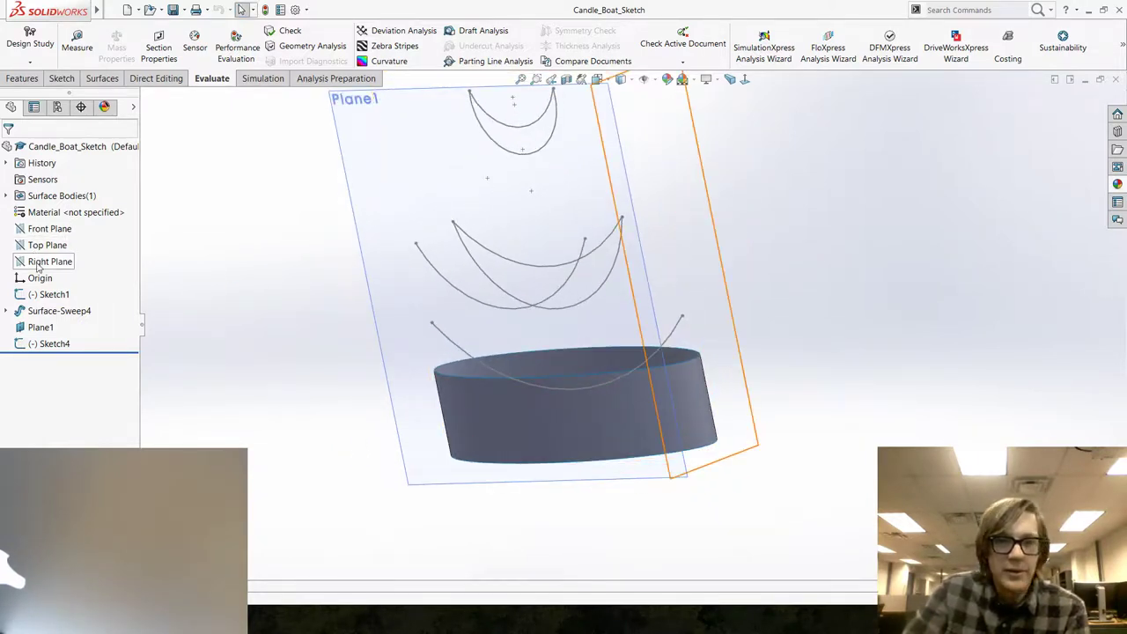
pyautogui.moveTo(302, 382)
pyautogui.mouseDown(button='middle')
pyautogui.moveTo(322, 344)
pyautogui.moveTo(308, 337)
pyautogui.moveTo(300, 390)
pyautogui.mouseUp(button='middle')
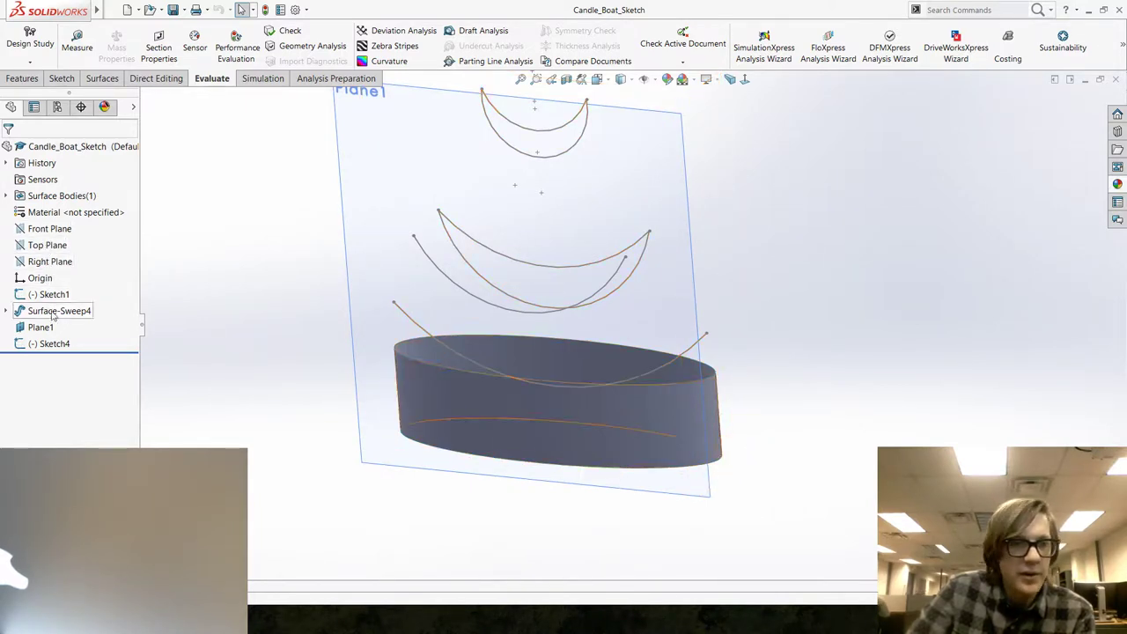
# On Top Plane, sketch a horizontal line along the cylinder's base and a vertical line above its end.
pyautogui.click(48, 244)
pyautogui.click(53, 229)
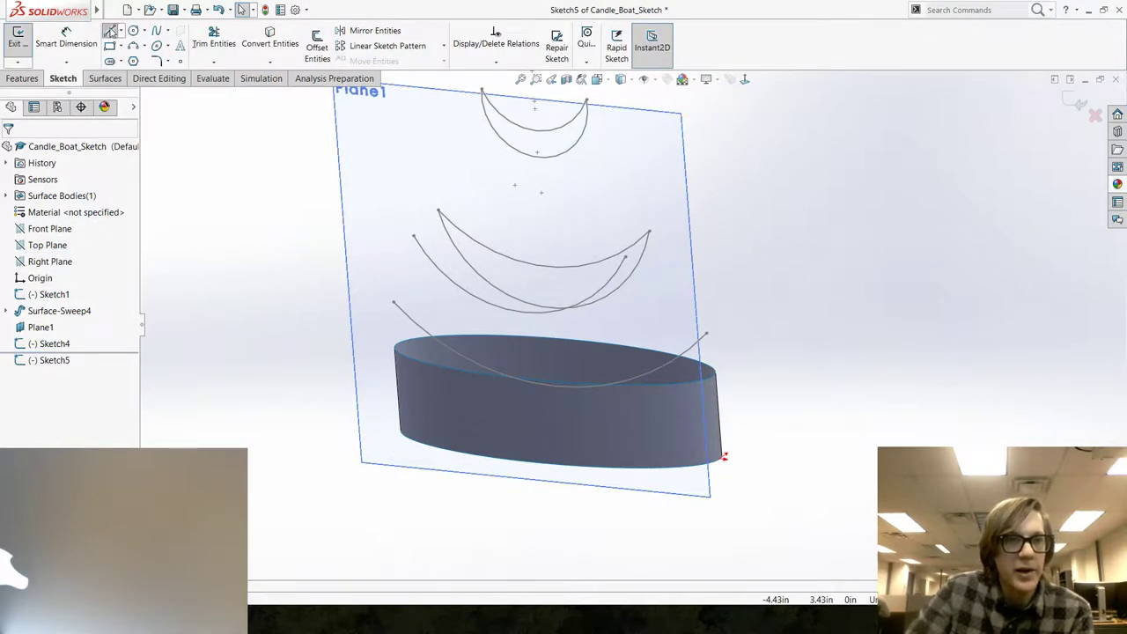
pyautogui.click(110, 31)
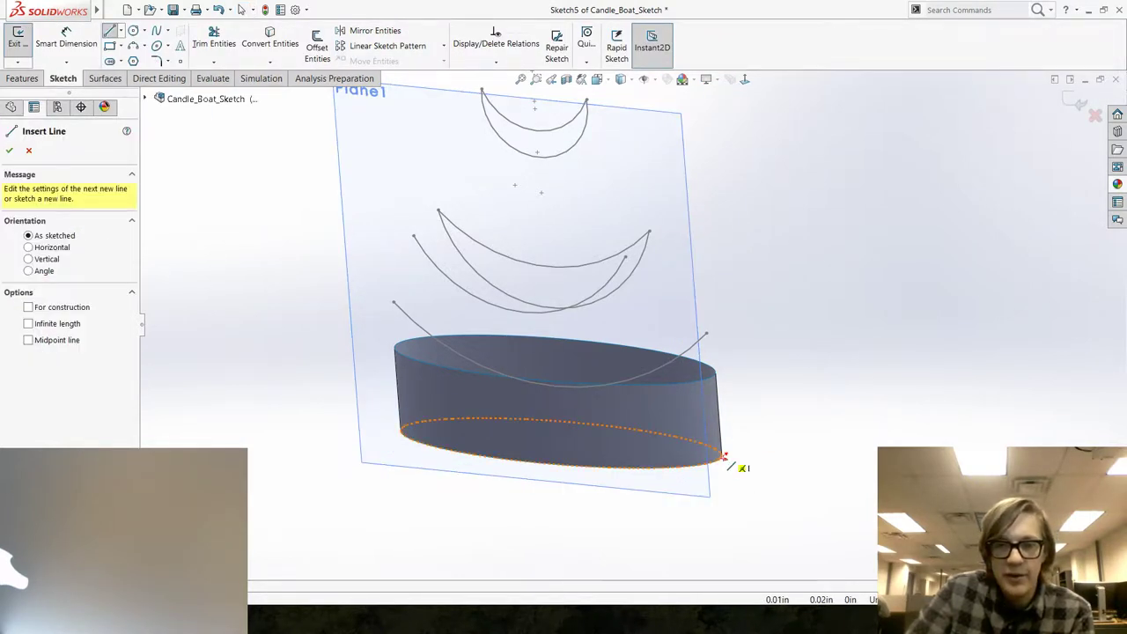
pyautogui.click(724, 457)
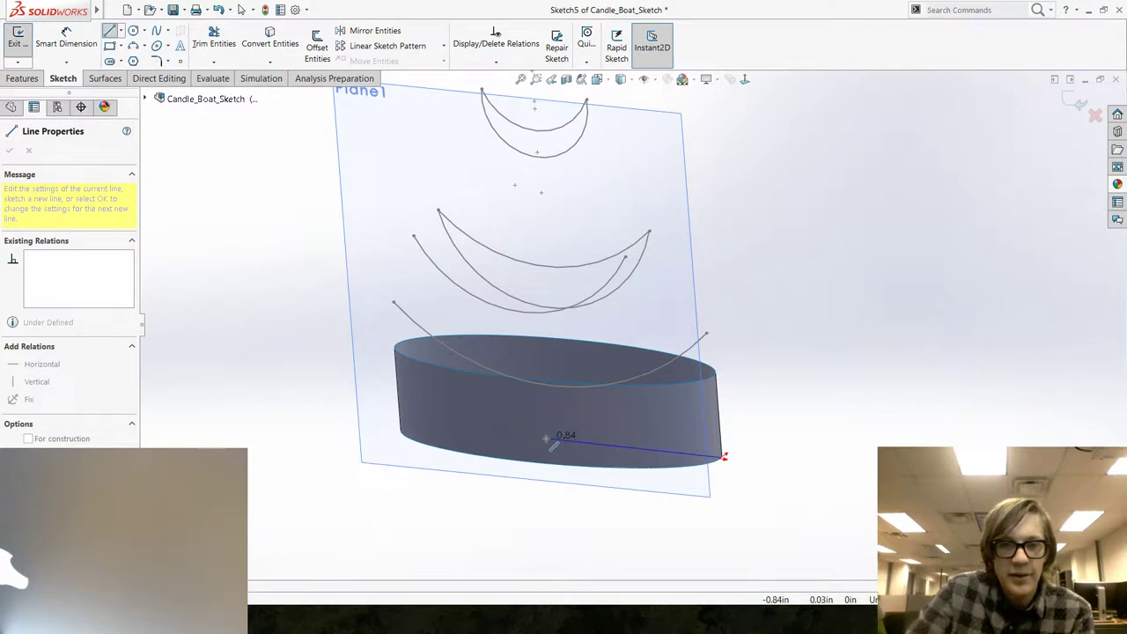
pyautogui.click(545, 439)
pyautogui.press('Escape')
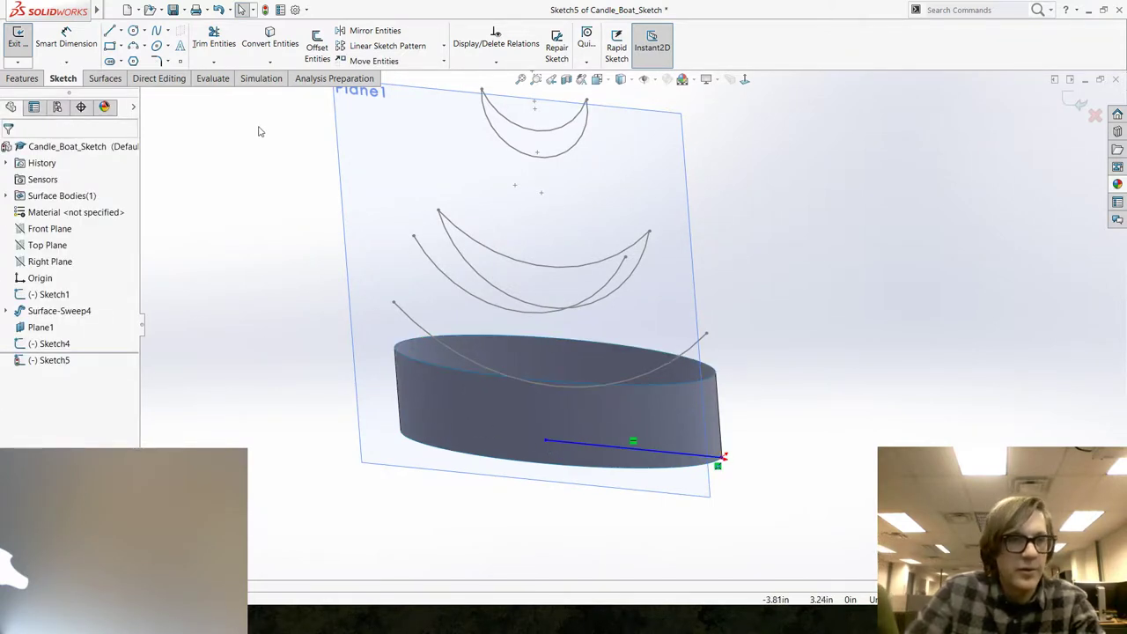
pyautogui.click(110, 32)
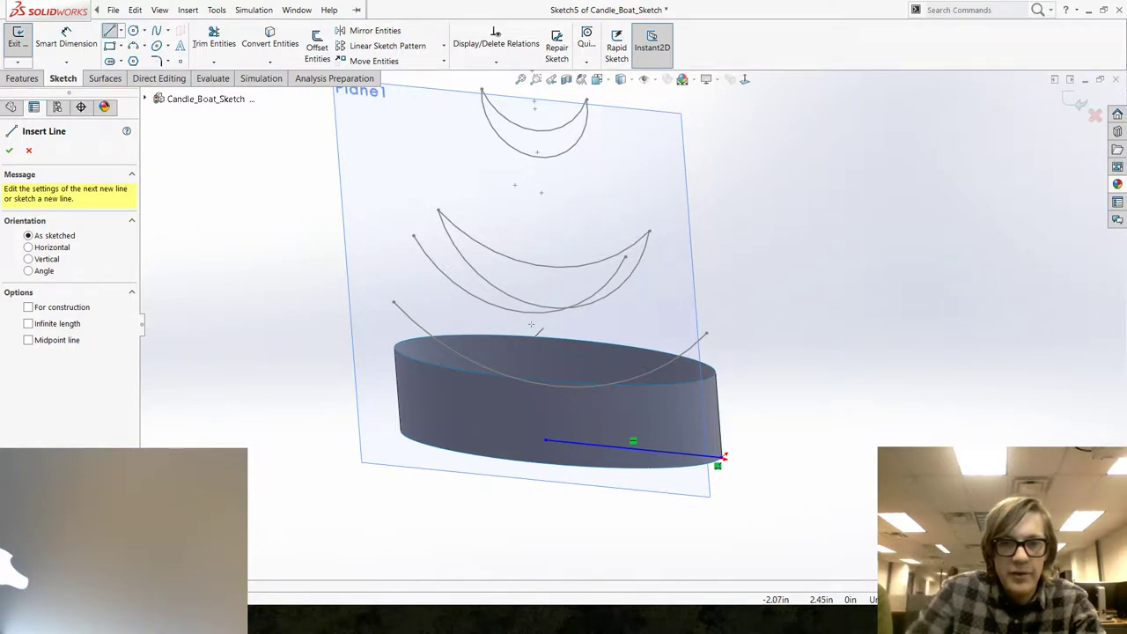
pyautogui.click(544, 227)
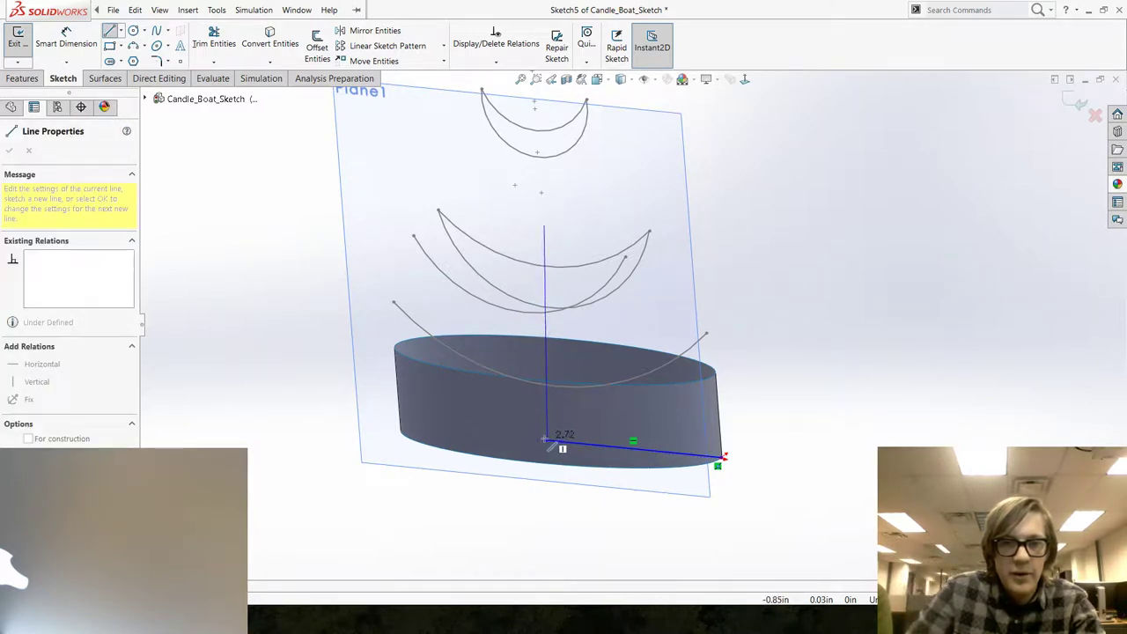
pyautogui.click(546, 440)
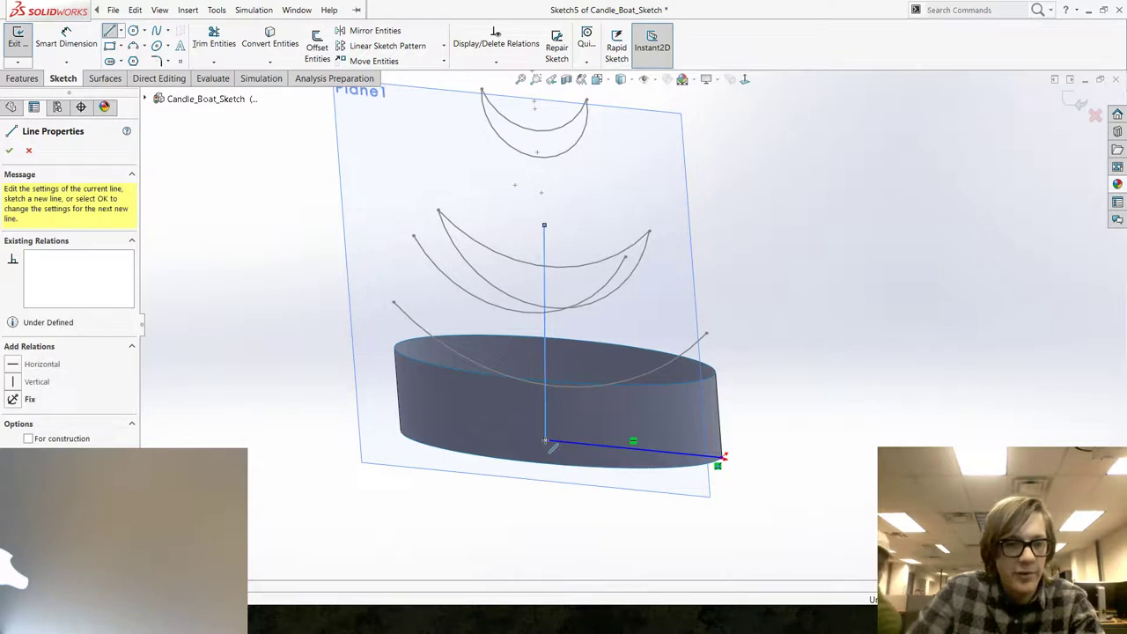
pyautogui.press('Escape')
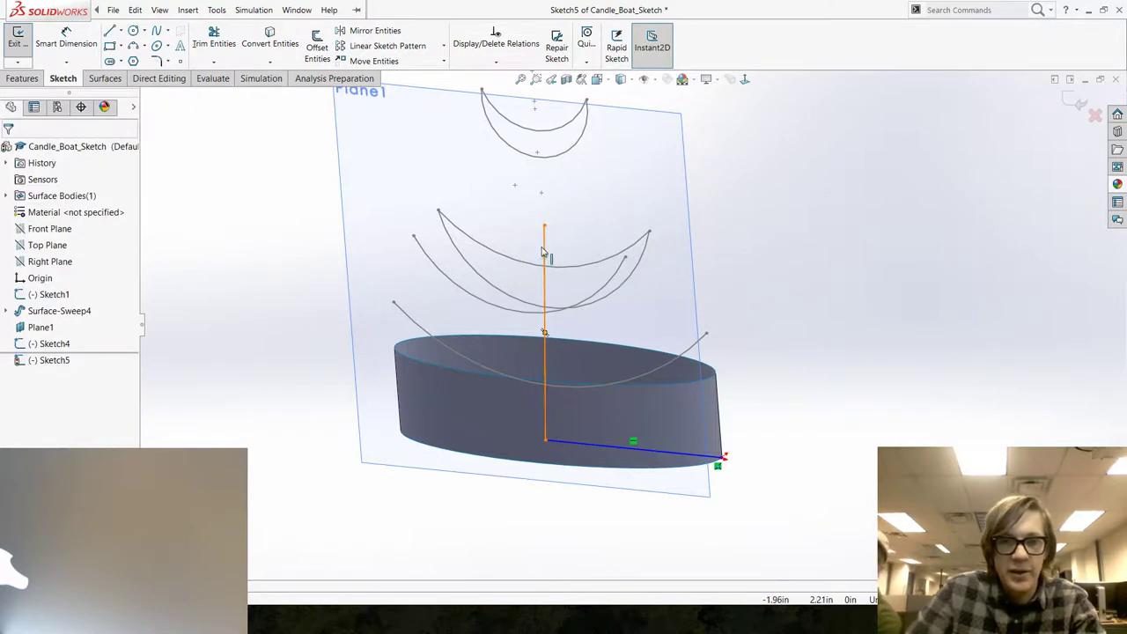
# Try relating the vertical line to Plane1, then exit and discard that sketch.
pyautogui.click(540, 197)
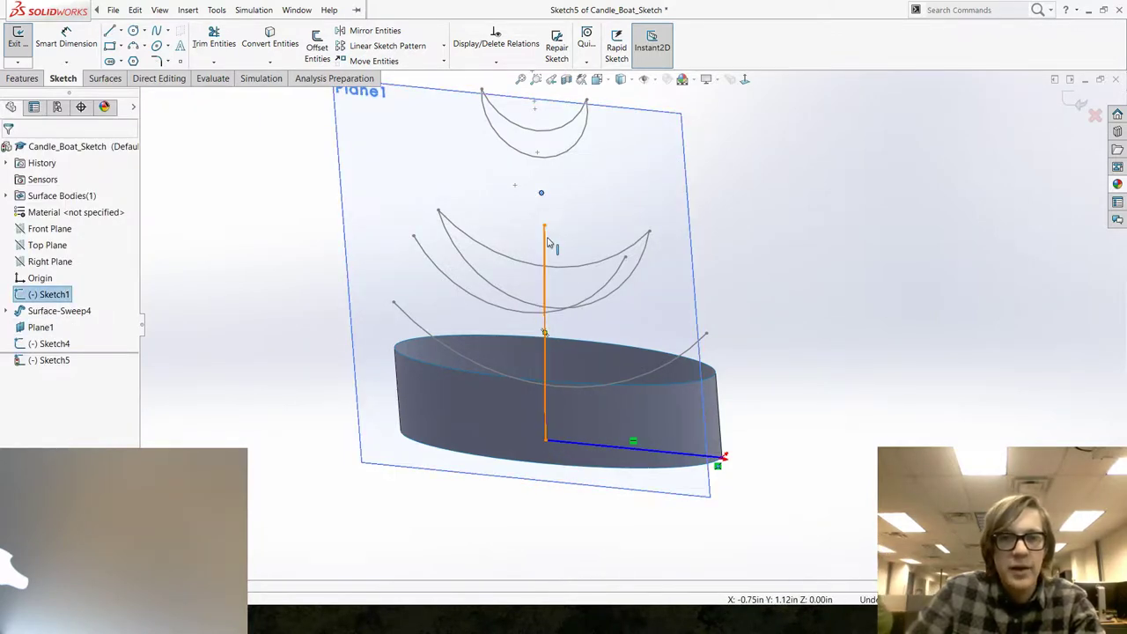
pyautogui.click(544, 331)
pyautogui.keyDown('ctrl'); pyautogui.click(568, 204); pyautogui.keyUp('ctrl')
pyautogui.click(599, 197)
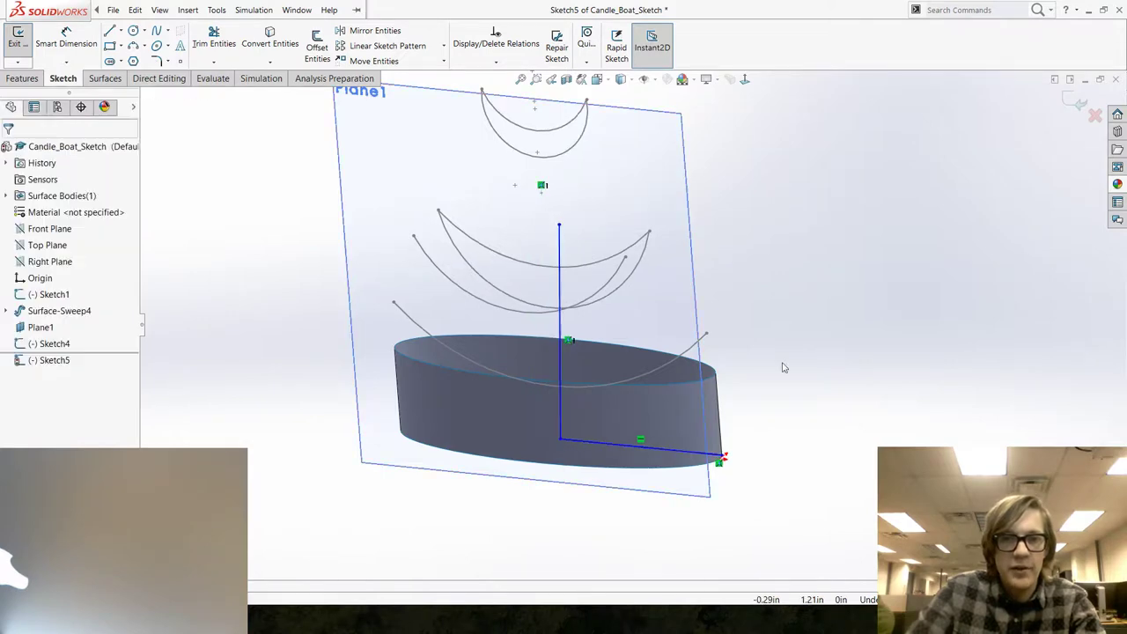
pyautogui.moveTo(779, 336)
pyautogui.mouseDown(button='middle')
pyautogui.moveTo(749, 355)
pyautogui.moveTo(722, 463)
pyautogui.moveTo(983, 184)
pyautogui.mouseUp(button='middle')
pyautogui.click(1094, 115)
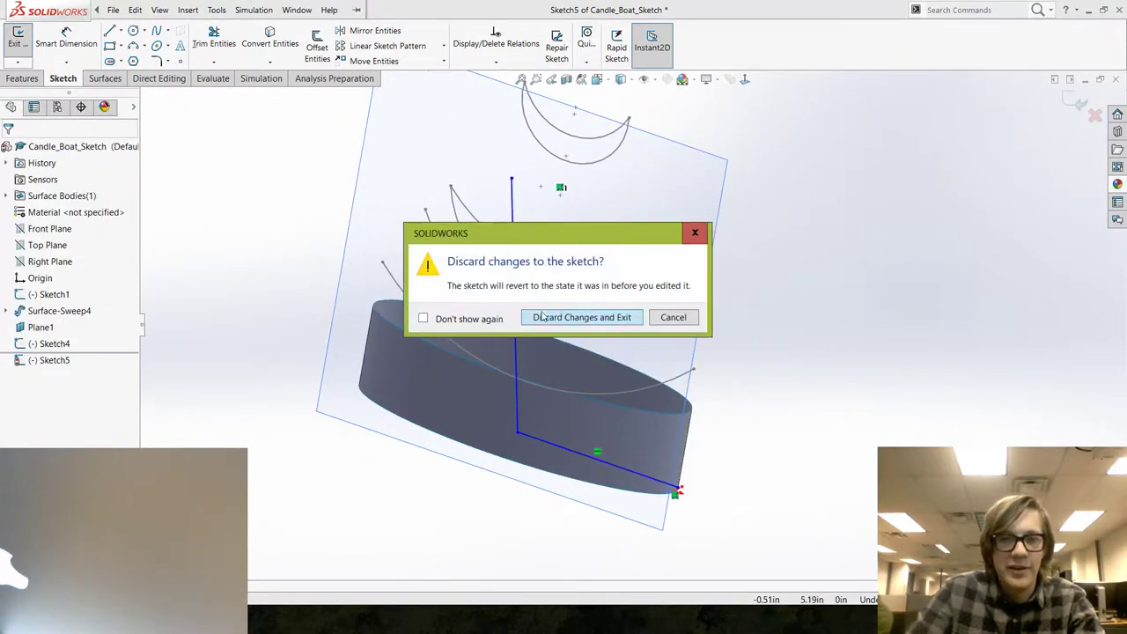
pyautogui.click(581, 319)
pyautogui.moveTo(414, 282)
pyautogui.mouseDown(button='middle')
pyautogui.moveTo(400, 269)
pyautogui.moveTo(423, 252)
pyautogui.moveTo(410, 319)
pyautogui.moveTo(414, 269)
pyautogui.moveTo(344, 294)
pyautogui.mouseUp(button='middle')
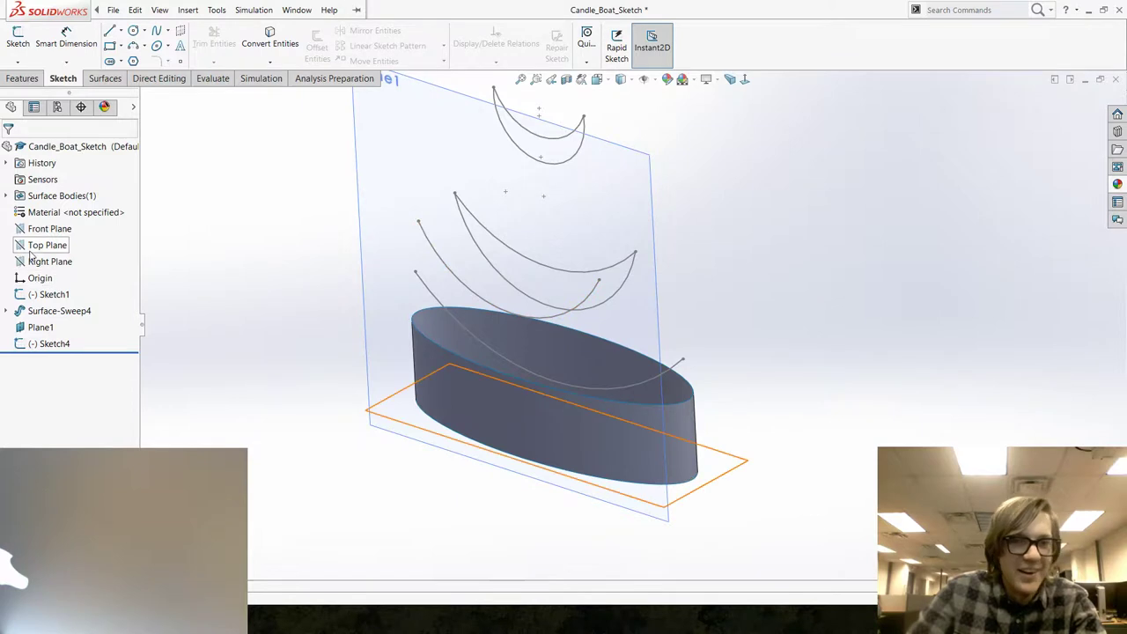
# Start a new sketch on Top Plane and draw a line along the hull's base.
pyautogui.click(39, 244)
pyautogui.click(39, 234)
pyautogui.click(134, 9)
pyautogui.moveTo(112, 10)
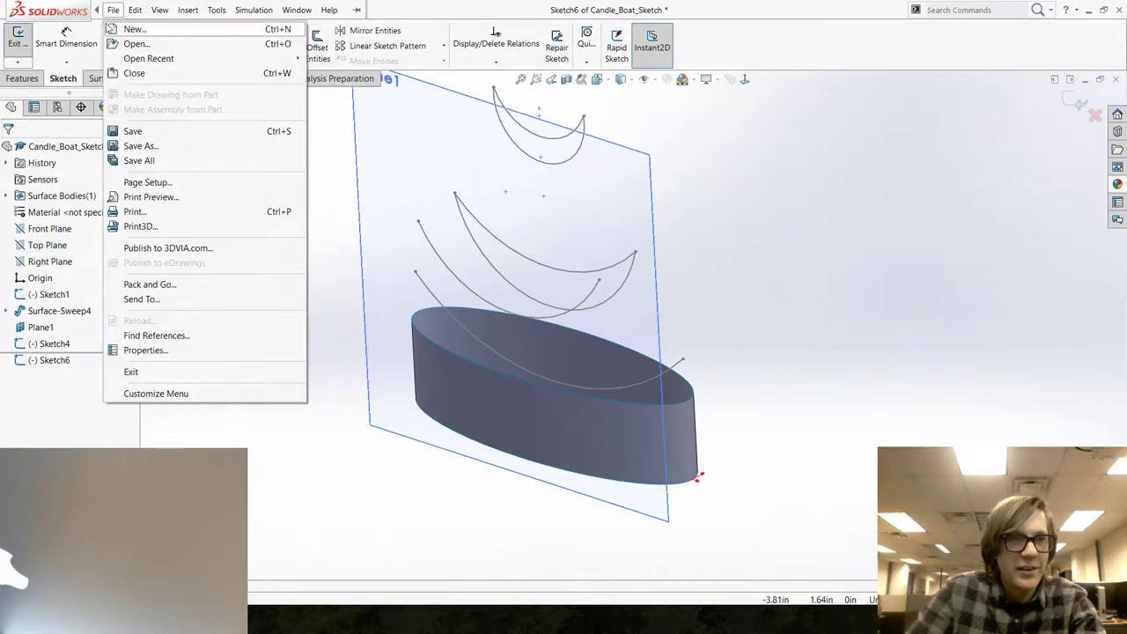
pyautogui.click(339, 198)
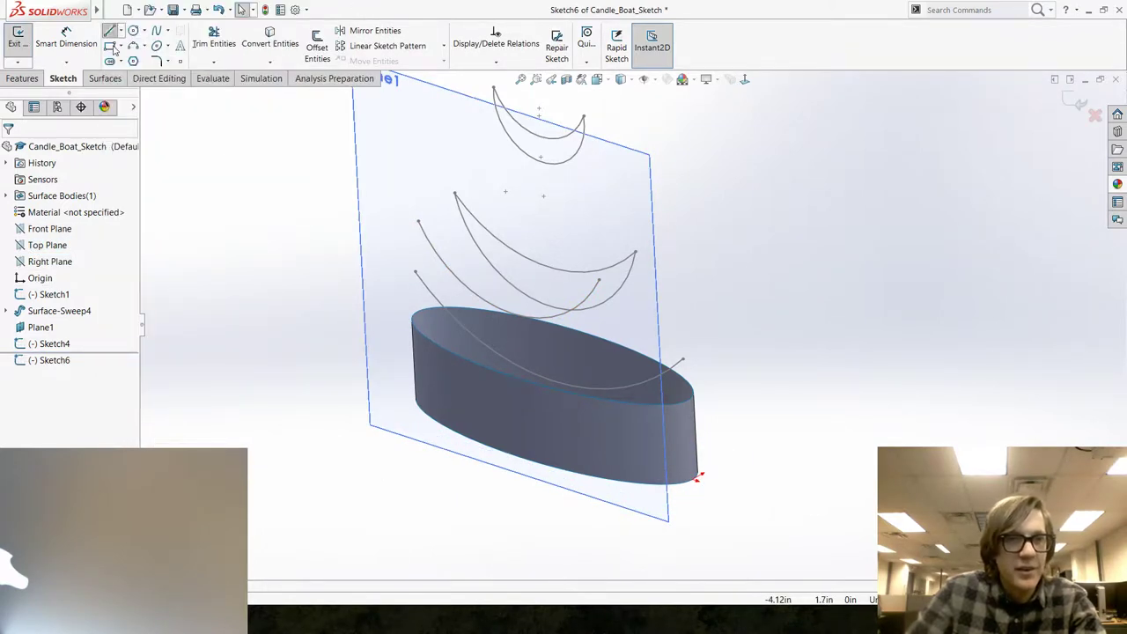
pyautogui.click(109, 32)
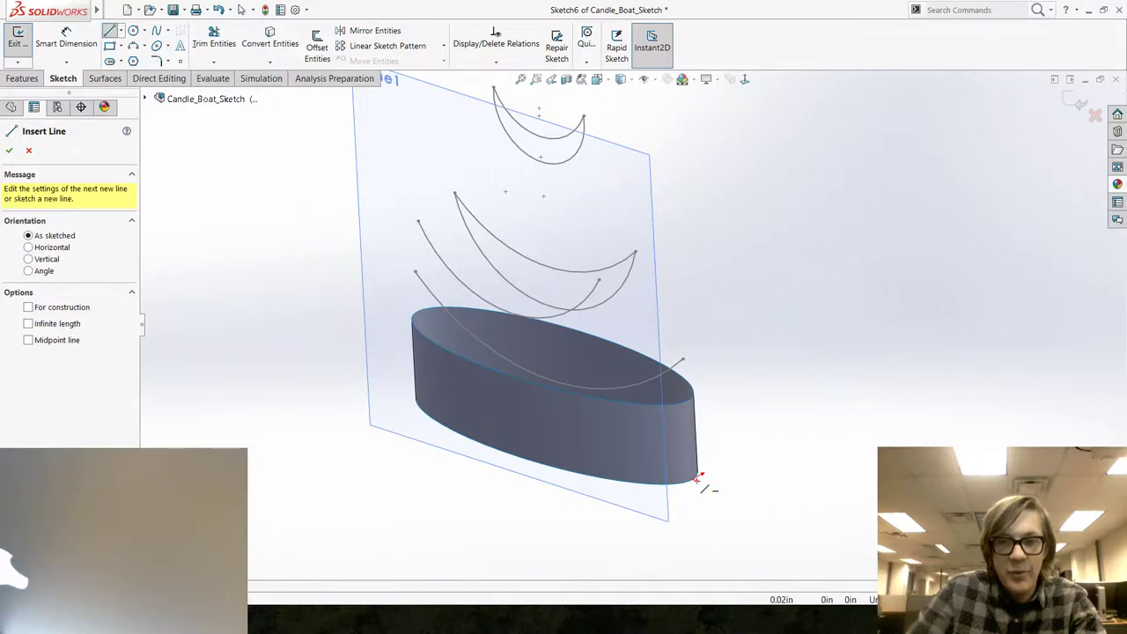
pyautogui.press('Escape')
pyautogui.click(109, 32)
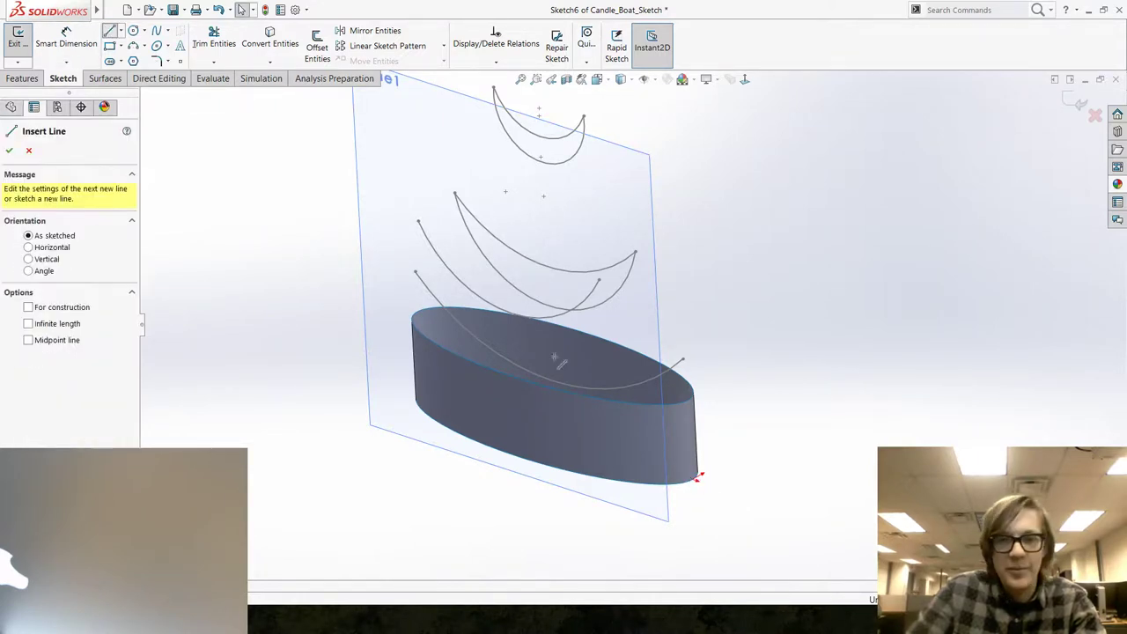
pyautogui.click(698, 477)
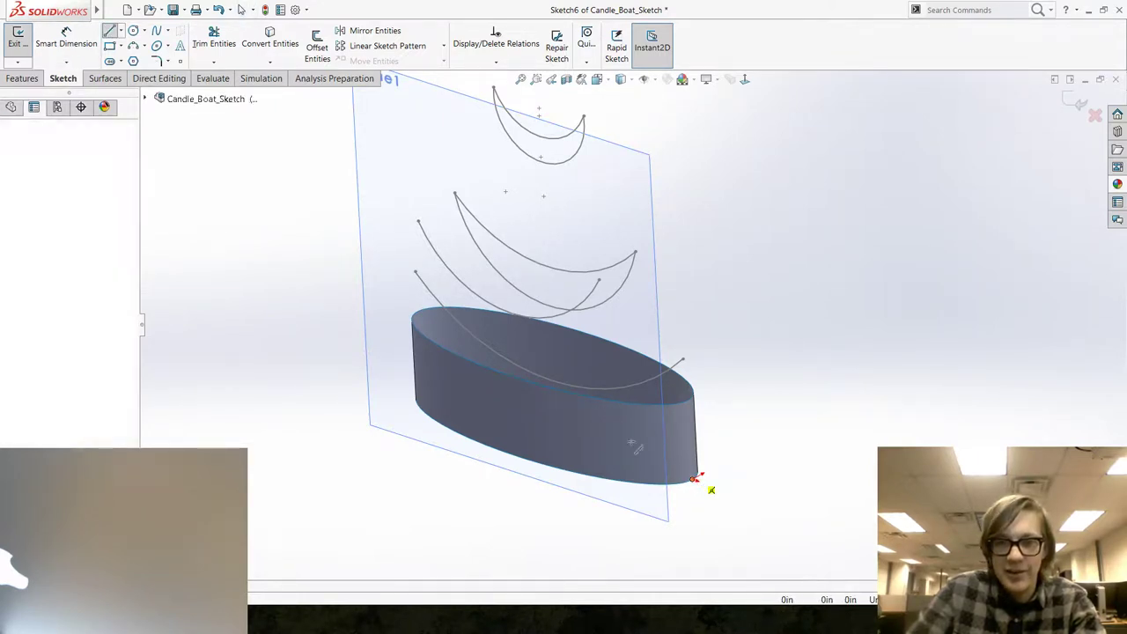
pyautogui.click(528, 428)
pyautogui.press('Escape')
# Relate the line's endpoint to the hull edge point and exit Sketch6.
pyautogui.click(528, 427)
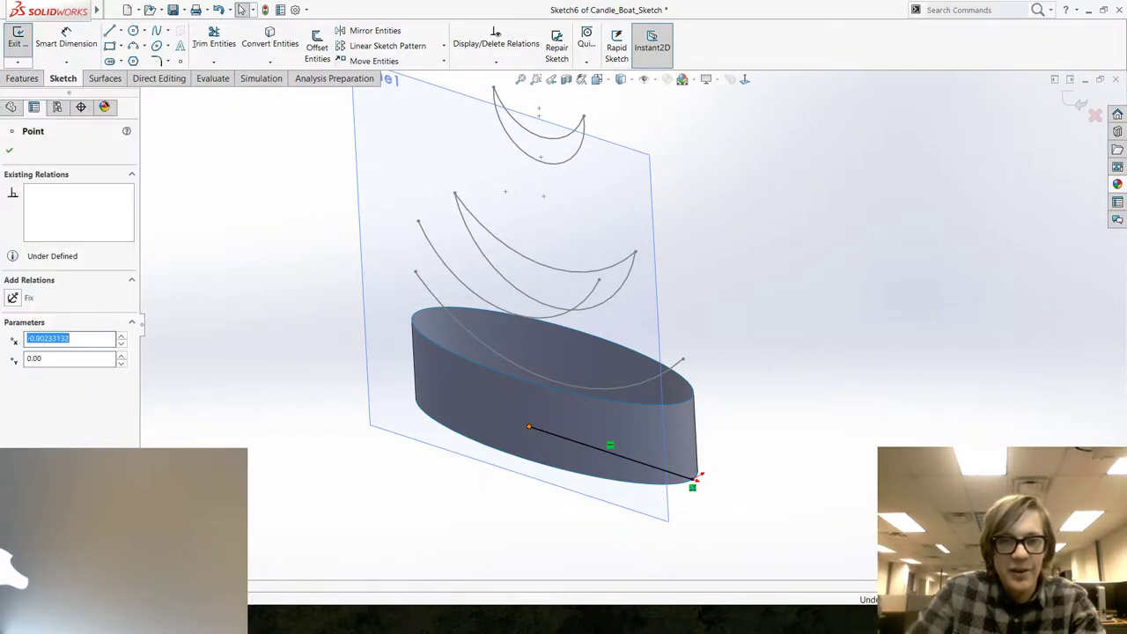
pyautogui.keyDown('ctrl'); pyautogui.click(543, 195); pyautogui.keyUp('ctrl')
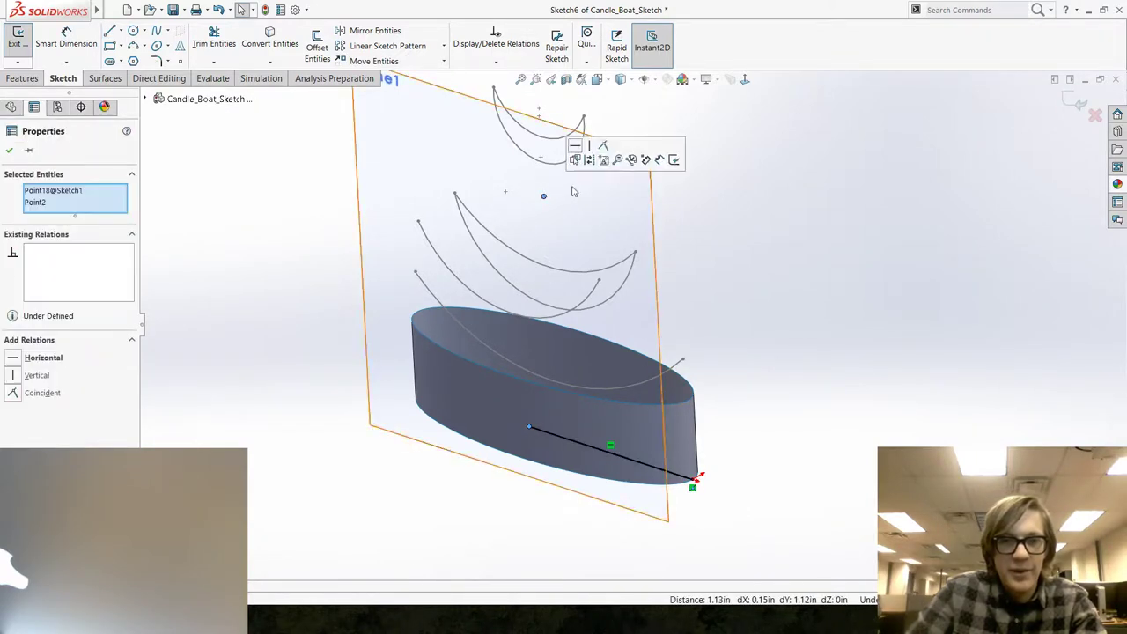
pyautogui.click(602, 142)
pyautogui.moveTo(452, 385); pyautogui.dragTo(530, 456, button='middle')
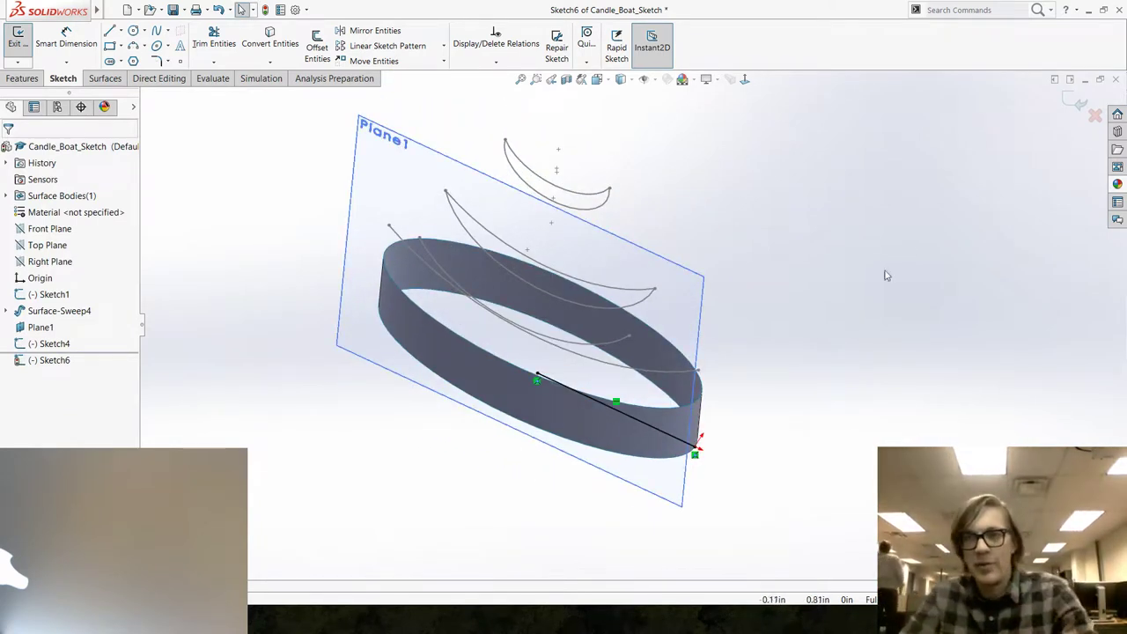
pyautogui.click(1077, 104)
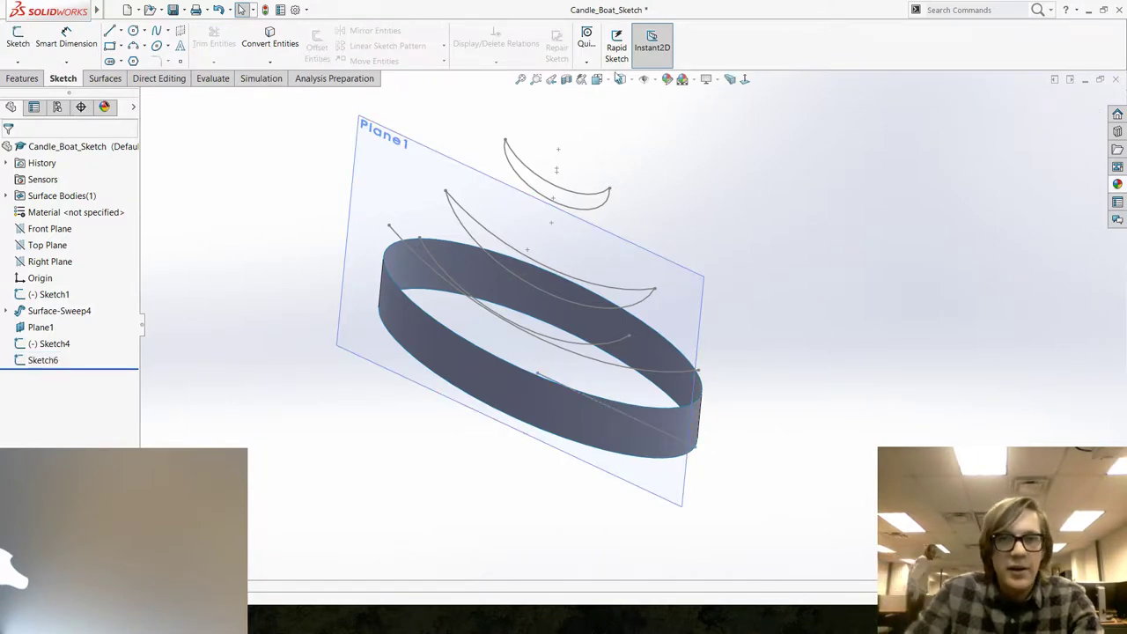
# Create Plane2 from Line1@Sketch6 and its endpoint, then start Sketch7 on it.
pyautogui.click(21, 79)
pyautogui.click(577, 39)
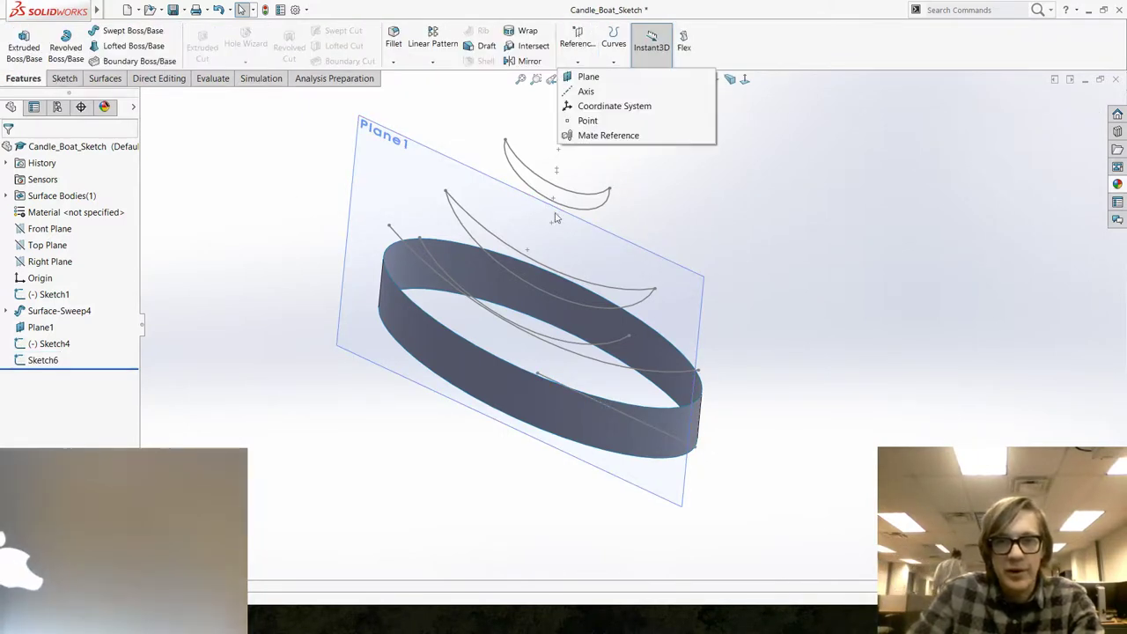
pyautogui.click(588, 77)
pyautogui.click(551, 380)
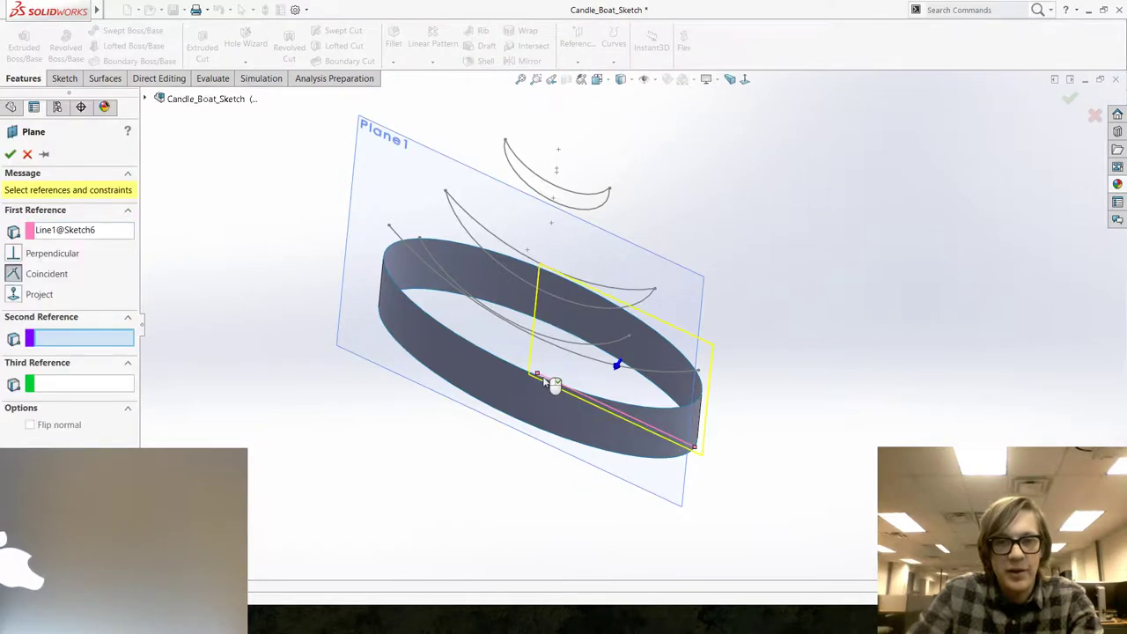
pyautogui.click(547, 378)
pyautogui.press('Return')
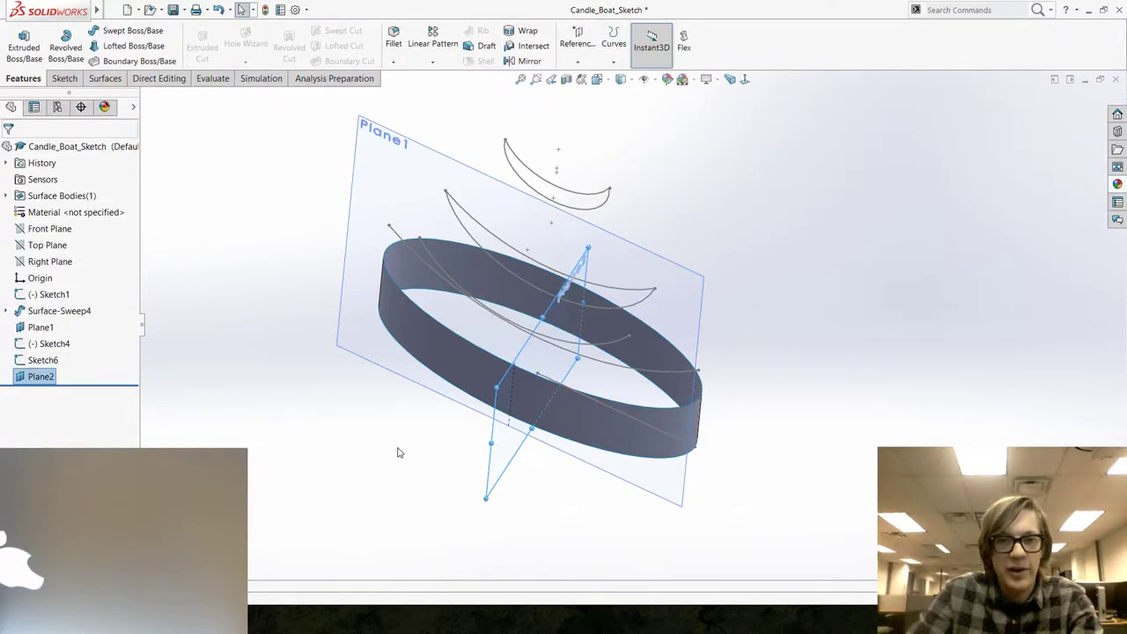
pyautogui.moveTo(397, 453); pyautogui.dragTo(344, 370, button='middle')
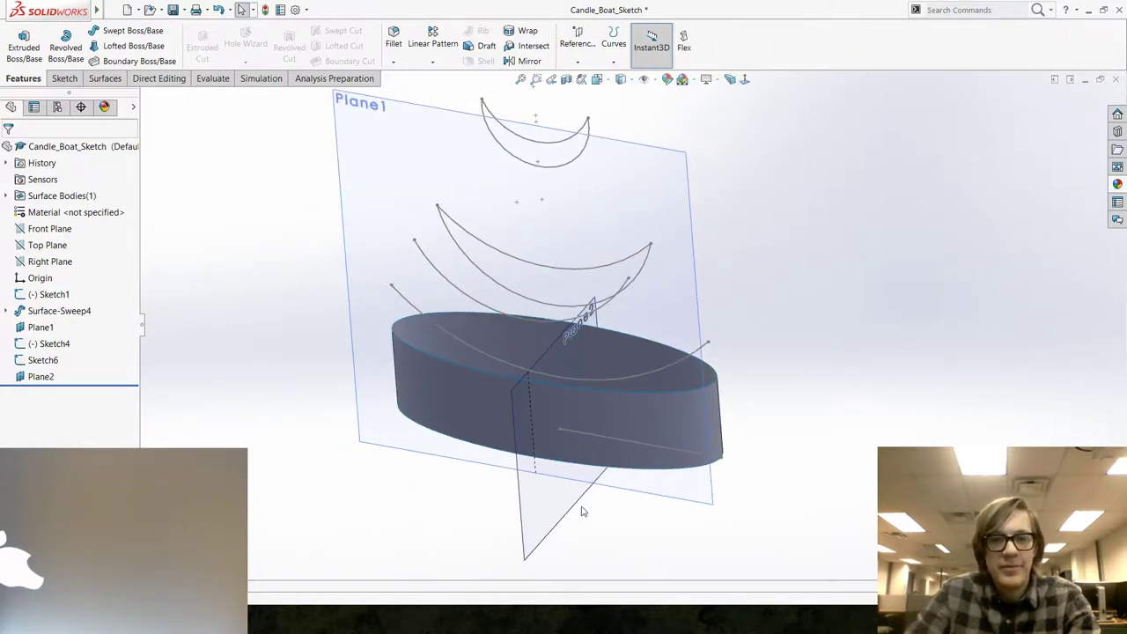
pyautogui.click(555, 506)
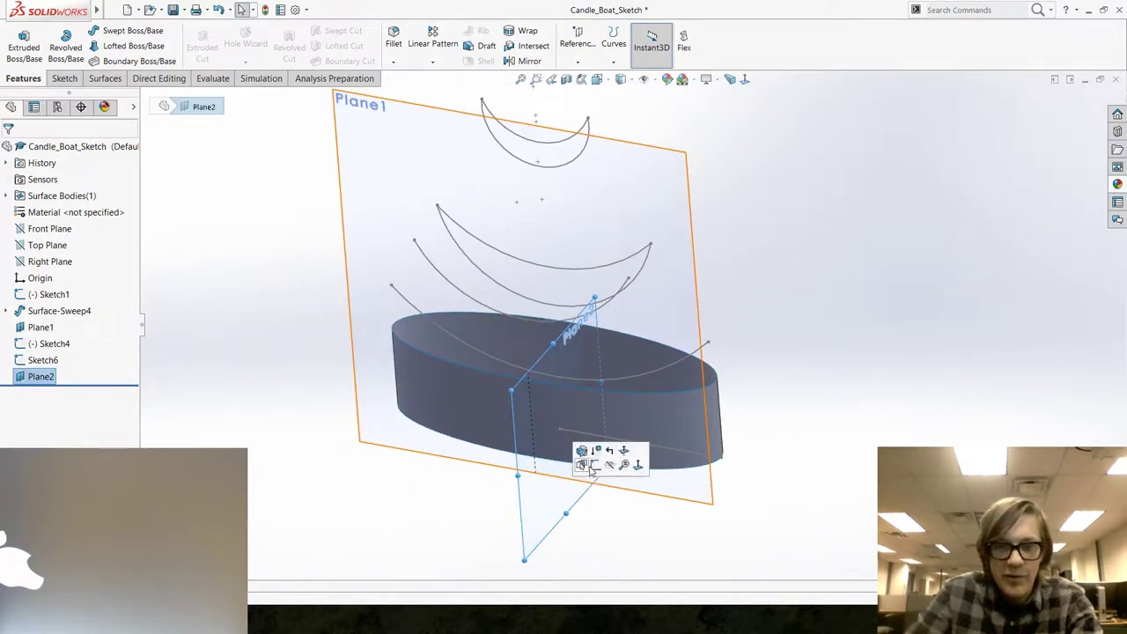
pyautogui.press('s')
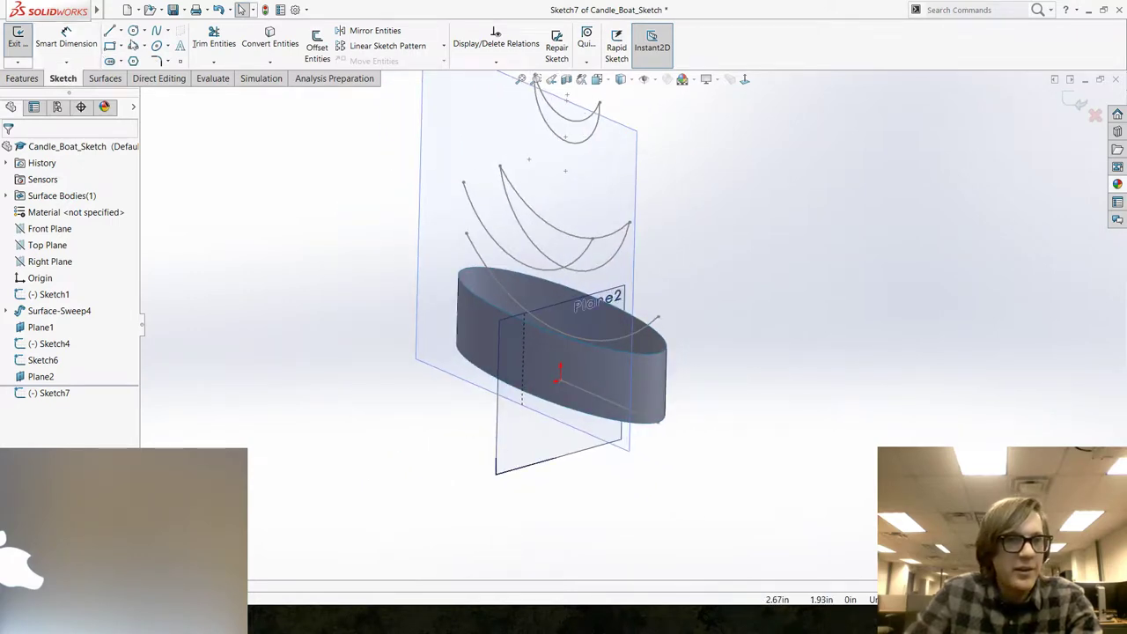
# Draw an arc from the hull's top edge curving down below the hull.
pyautogui.click(133, 46)
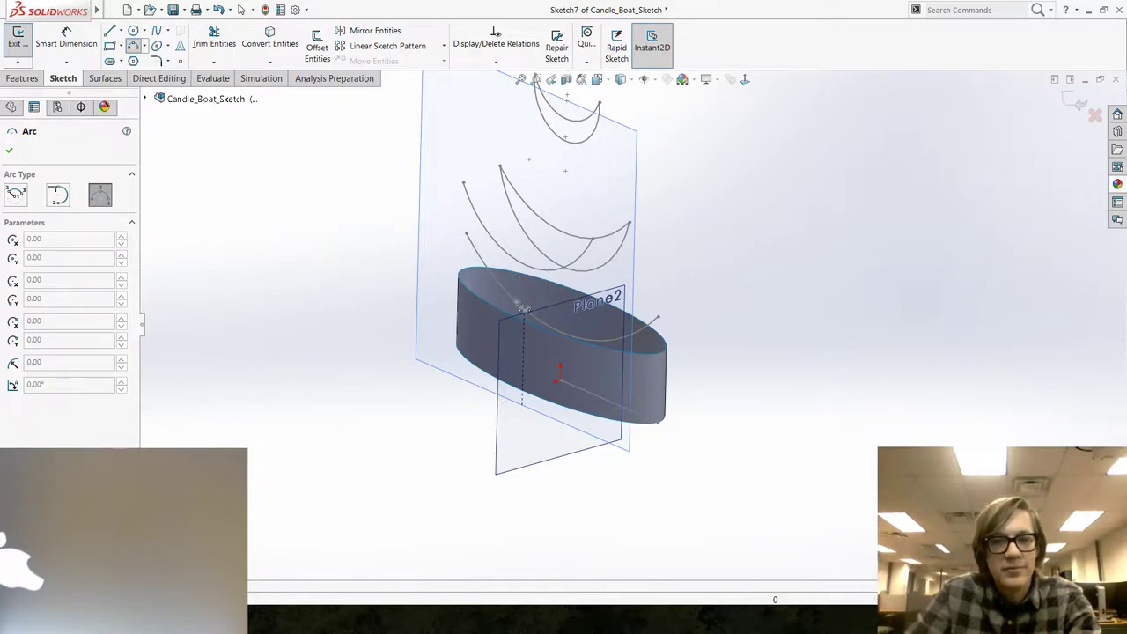
pyautogui.click(515, 281)
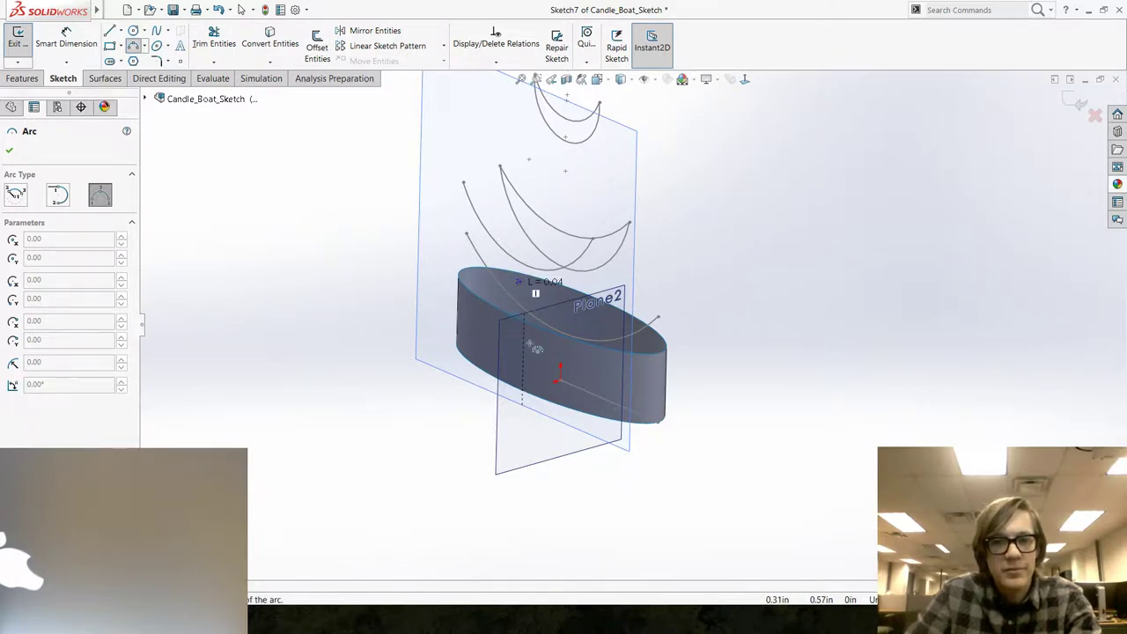
pyautogui.click(554, 507)
pyautogui.click(500, 414)
pyautogui.press('Escape')
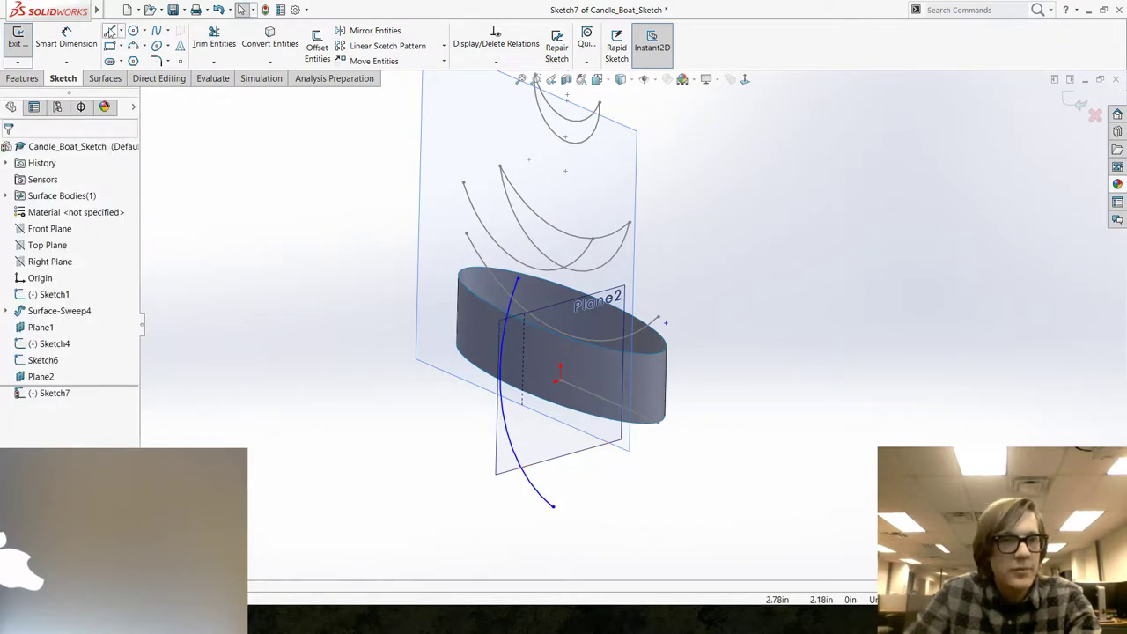
# Draw a line straight down from the sketch origin and make it vertical.
pyautogui.click(109, 32)
pyautogui.click(558, 381)
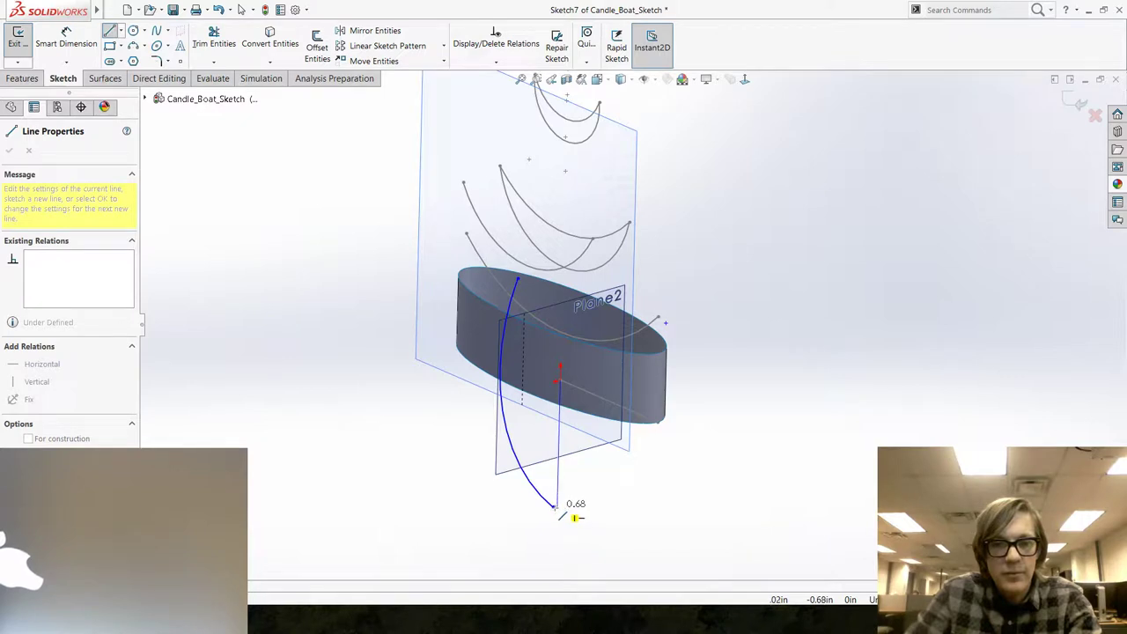
pyautogui.click(555, 507)
pyautogui.press('Escape')
pyautogui.click(557, 423)
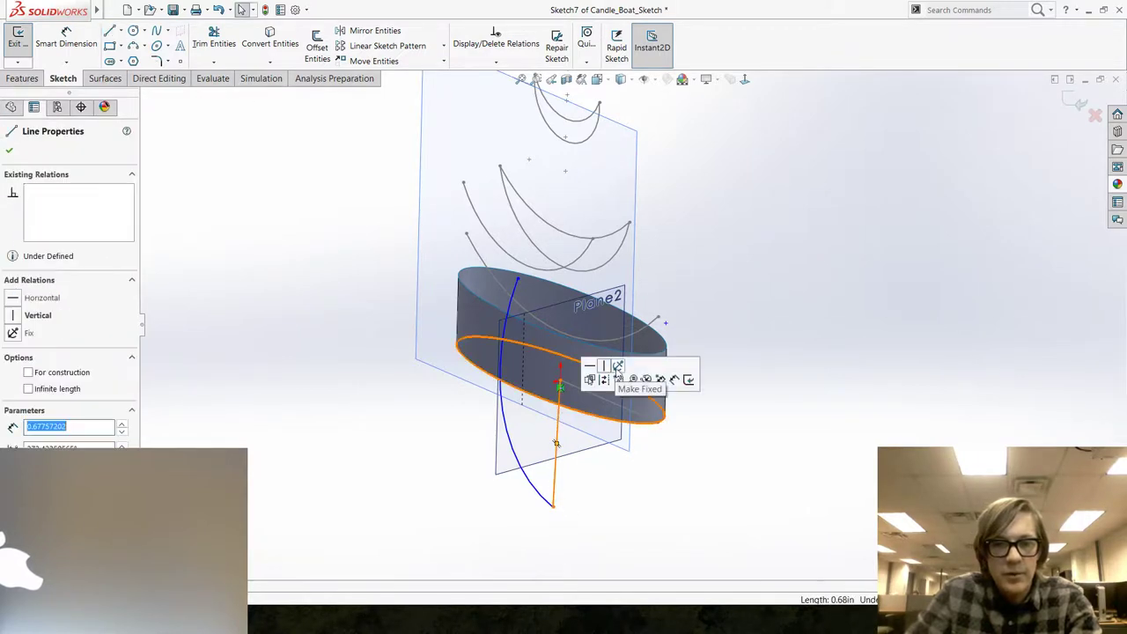
pyautogui.click(604, 366)
pyautogui.click(430, 376)
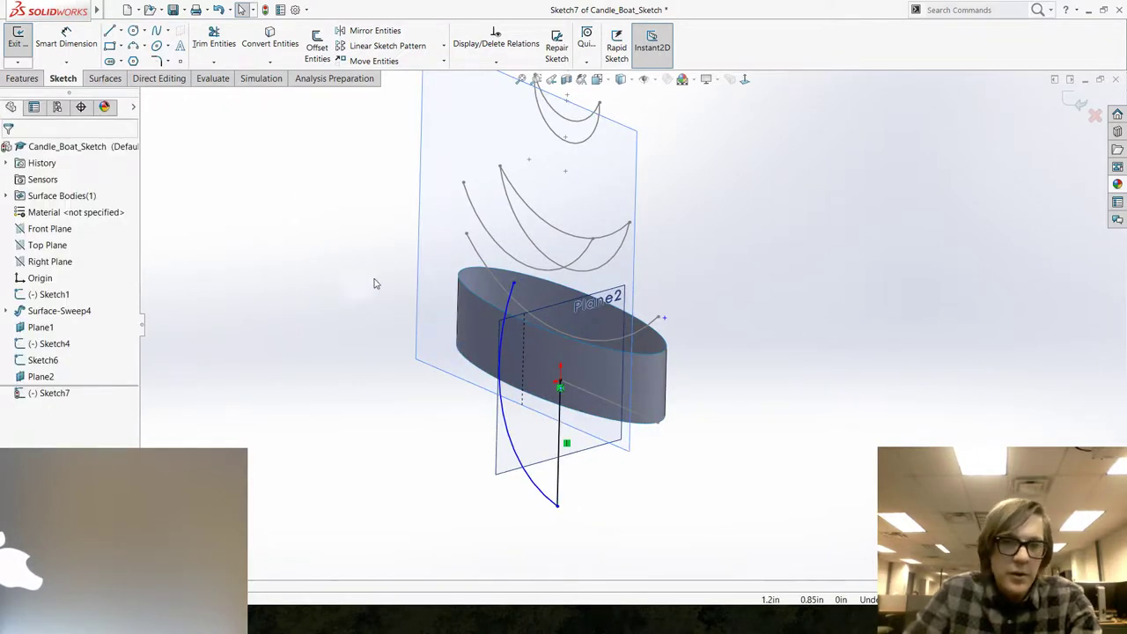
pyautogui.moveTo(505, 294)
pyautogui.mouseDown(button='middle')
pyautogui.moveTo(337, 319)
pyautogui.moveTo(296, 303)
pyautogui.moveTo(325, 323)
pyautogui.moveTo(402, 320)
pyautogui.moveTo(335, 325)
pyautogui.moveTo(343, 330)
pyautogui.moveTo(296, 234)
pyautogui.mouseUp(button='middle')
pyautogui.click(114, 10)
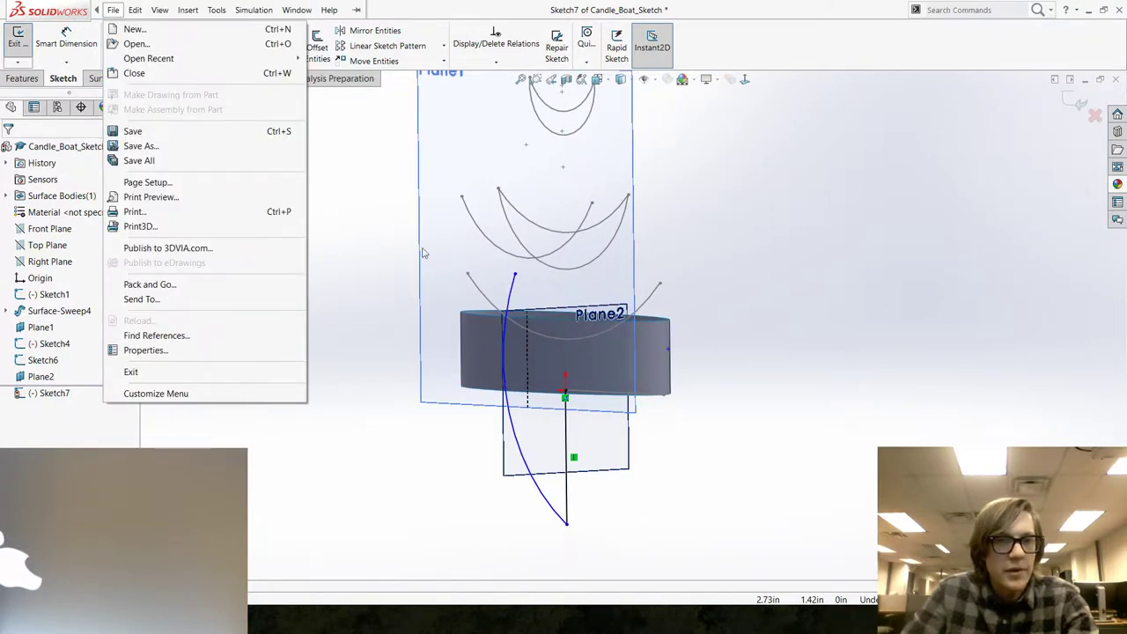
# Draw a line from the vertical line's top to the arc's upper end, then undo it.
pyautogui.click(348, 186)
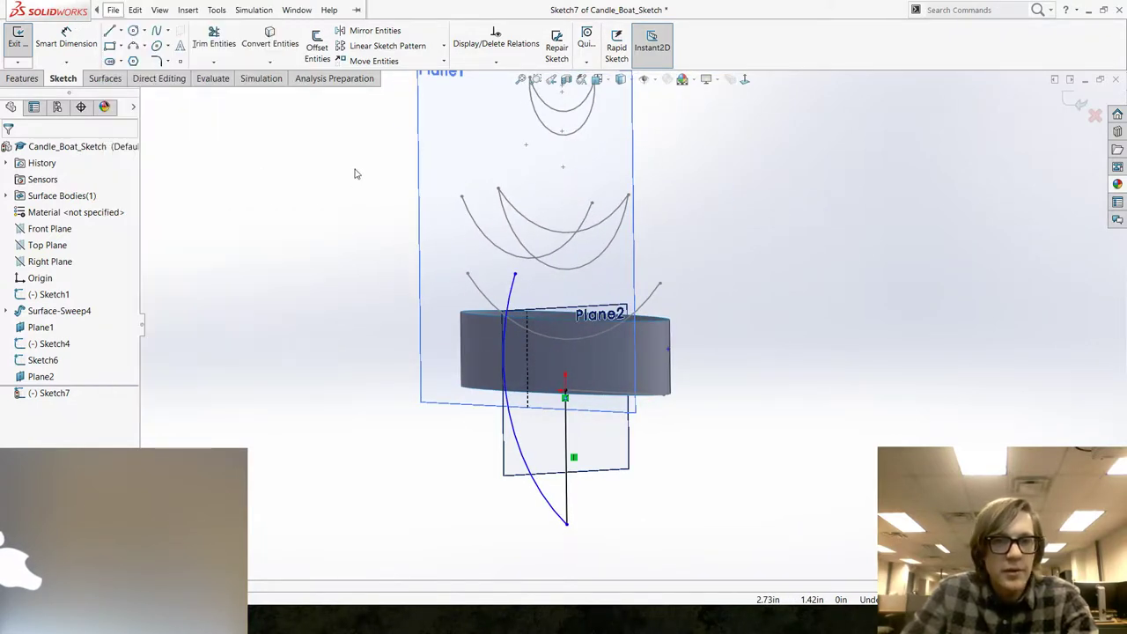
pyautogui.click(110, 33)
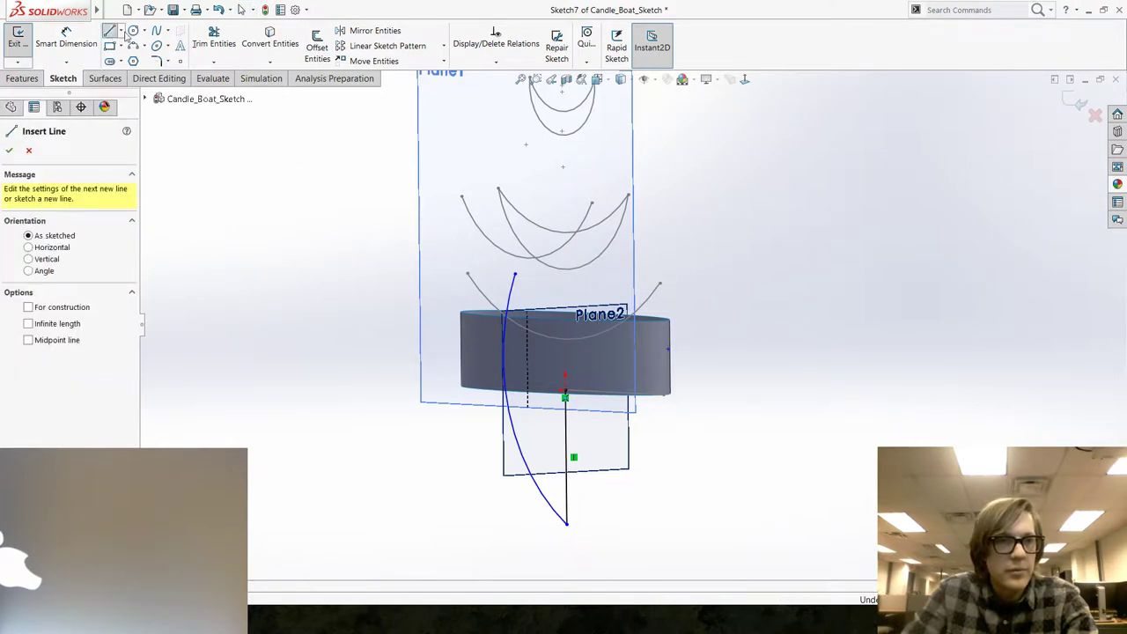
pyautogui.click(565, 393)
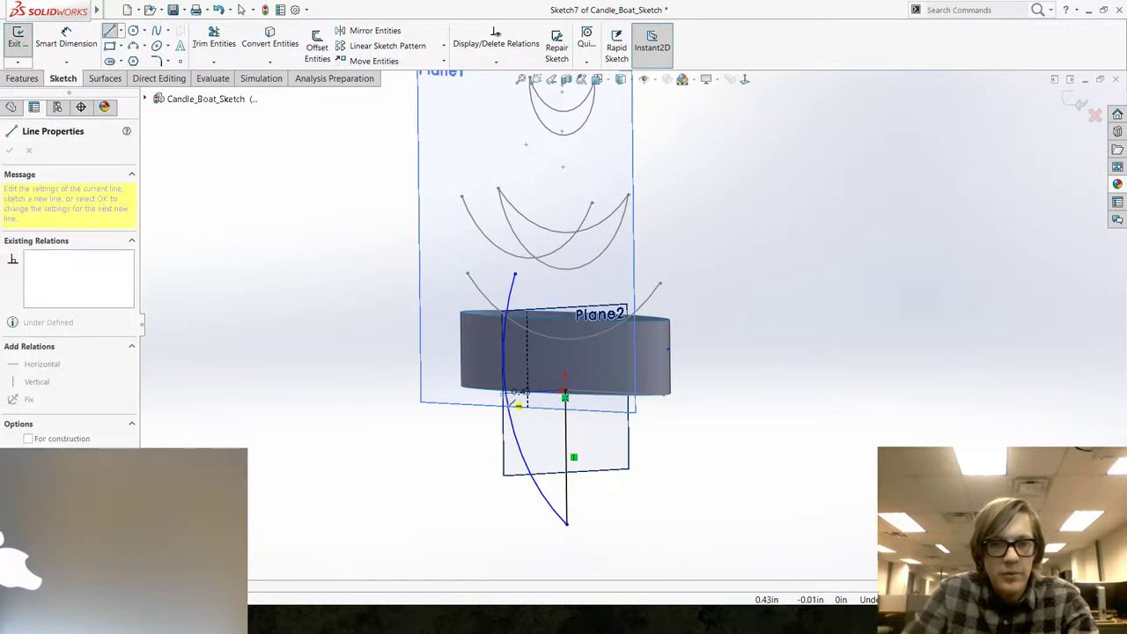
pyautogui.click(515, 275)
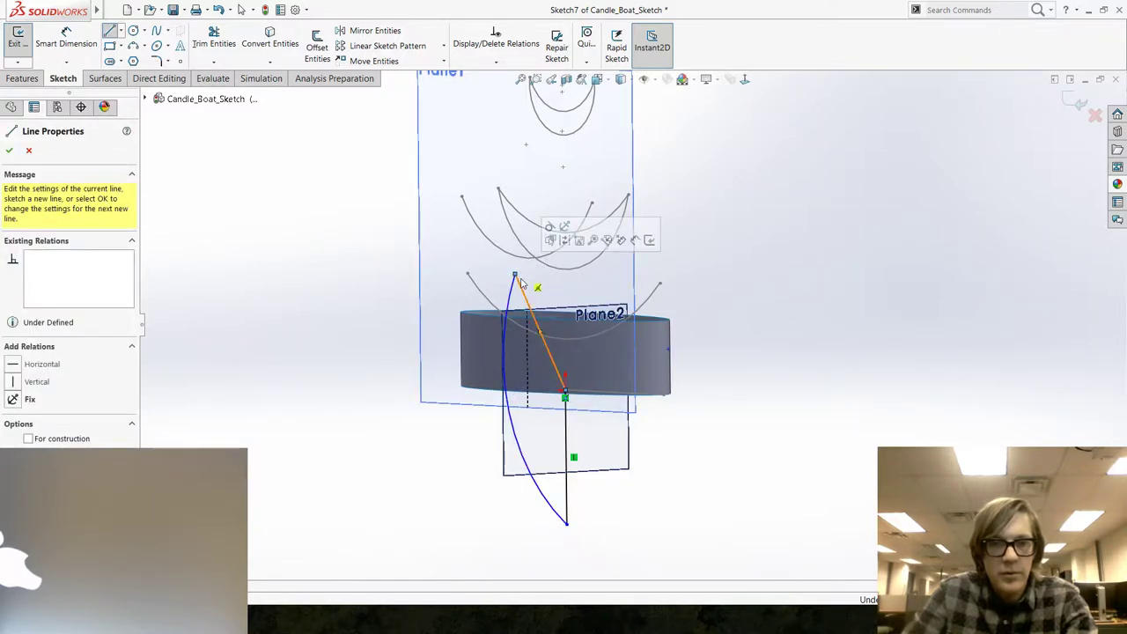
pyautogui.press('Escape')
pyautogui.click(522, 291)
pyautogui.hotkey('ctrl', 'z')
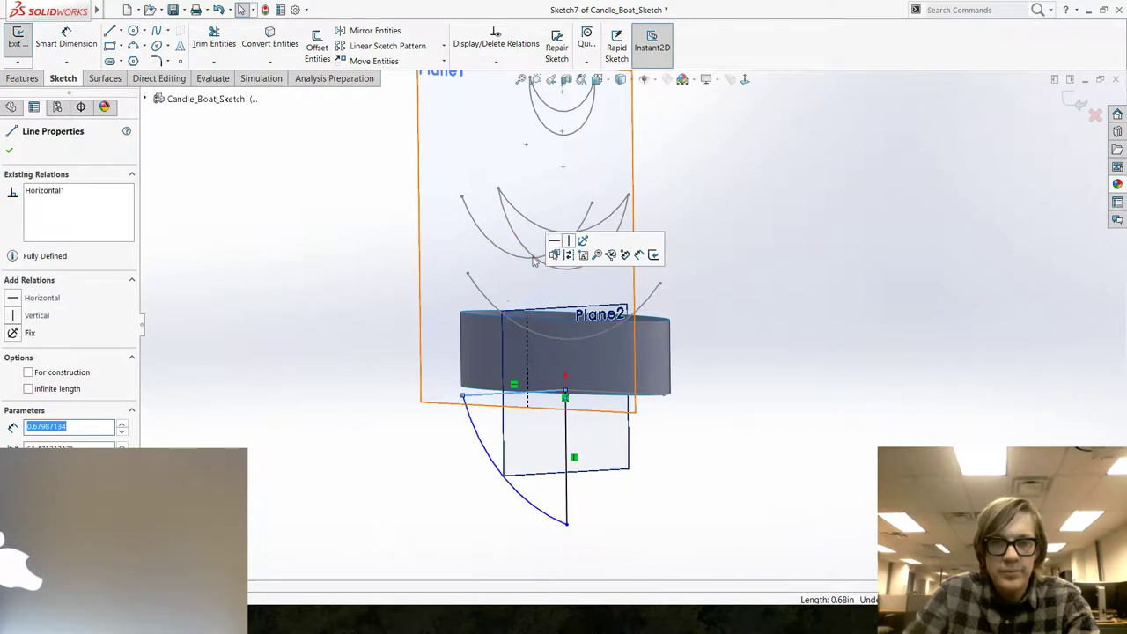
# Add a construction centerline at the arc's upper end and make the arc tangent to it.
pyautogui.click(465, 407)
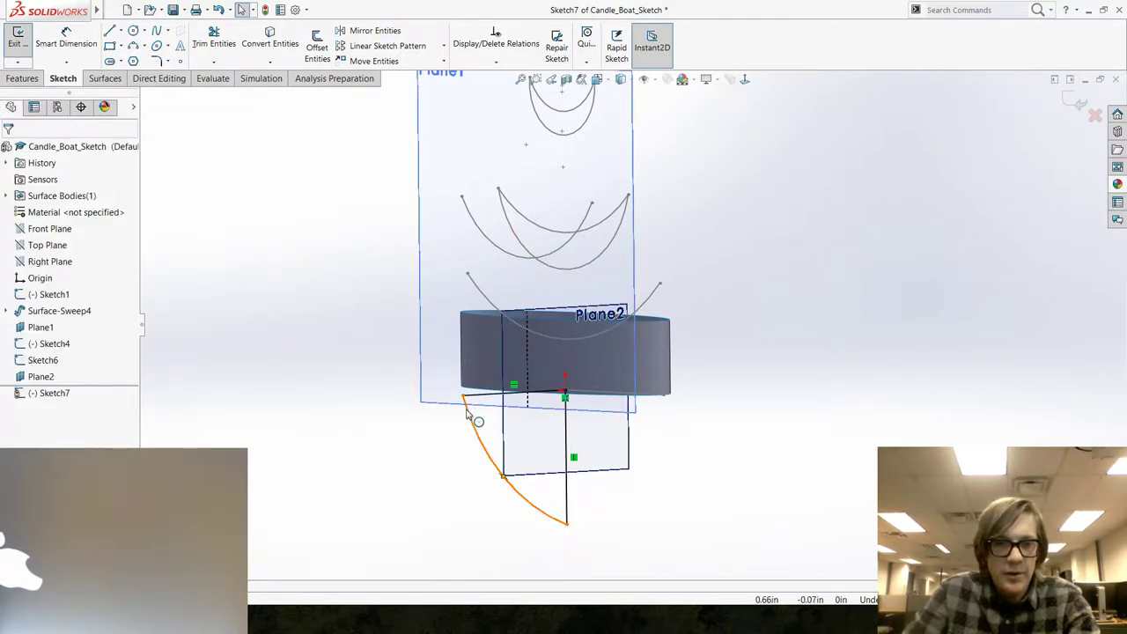
pyautogui.click(121, 31)
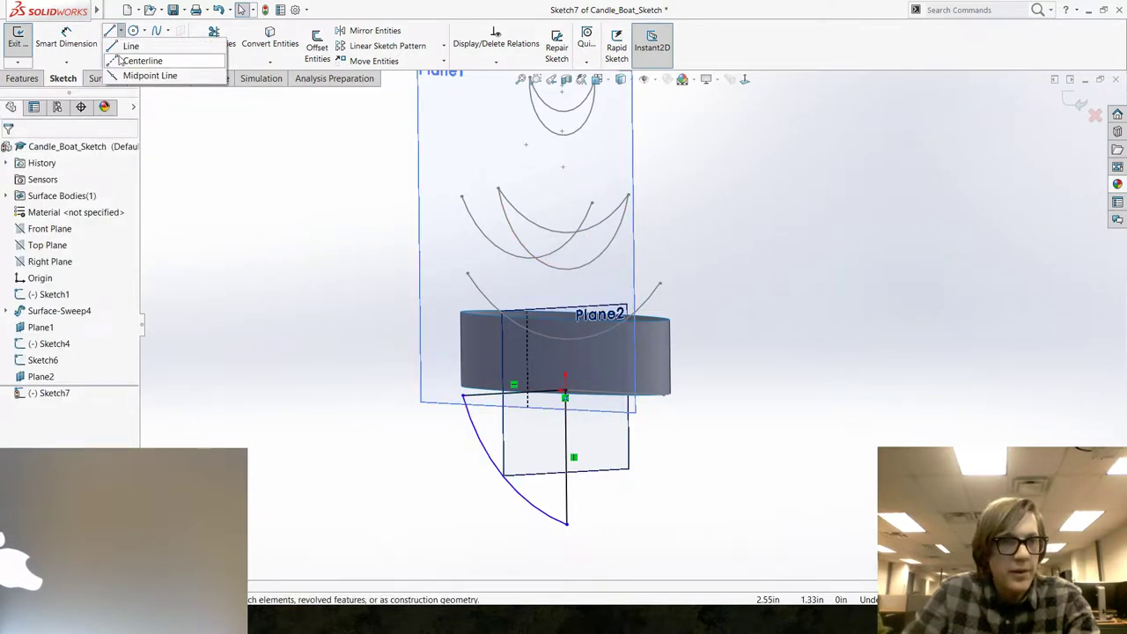
pyautogui.click(143, 57)
pyautogui.click(462, 396)
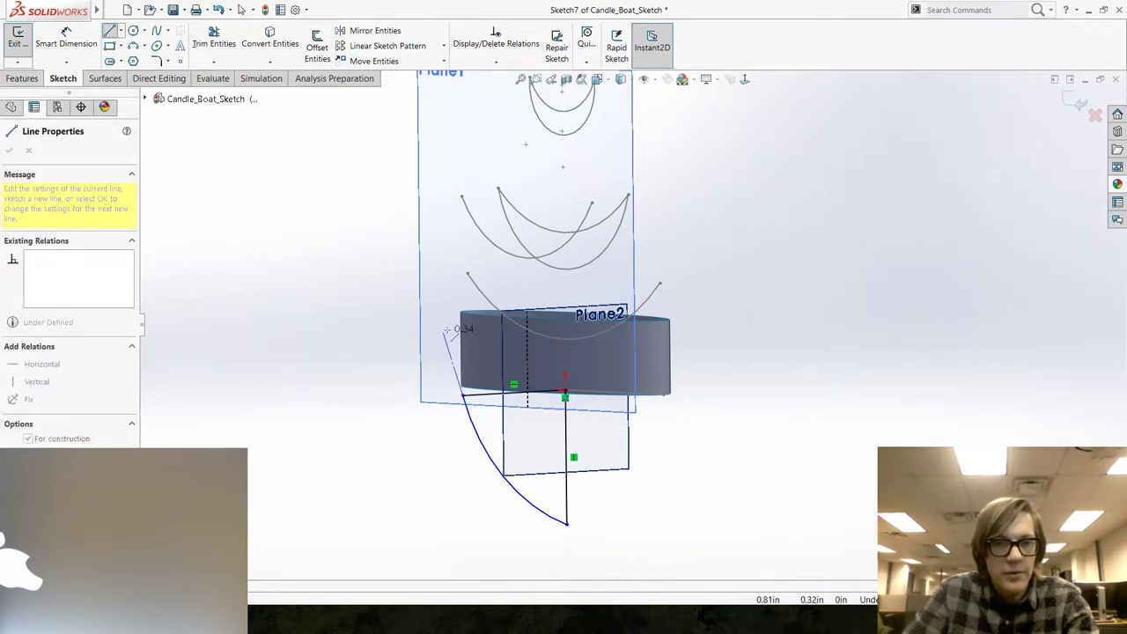
pyautogui.doubleClick(463, 302)
pyautogui.press('Escape')
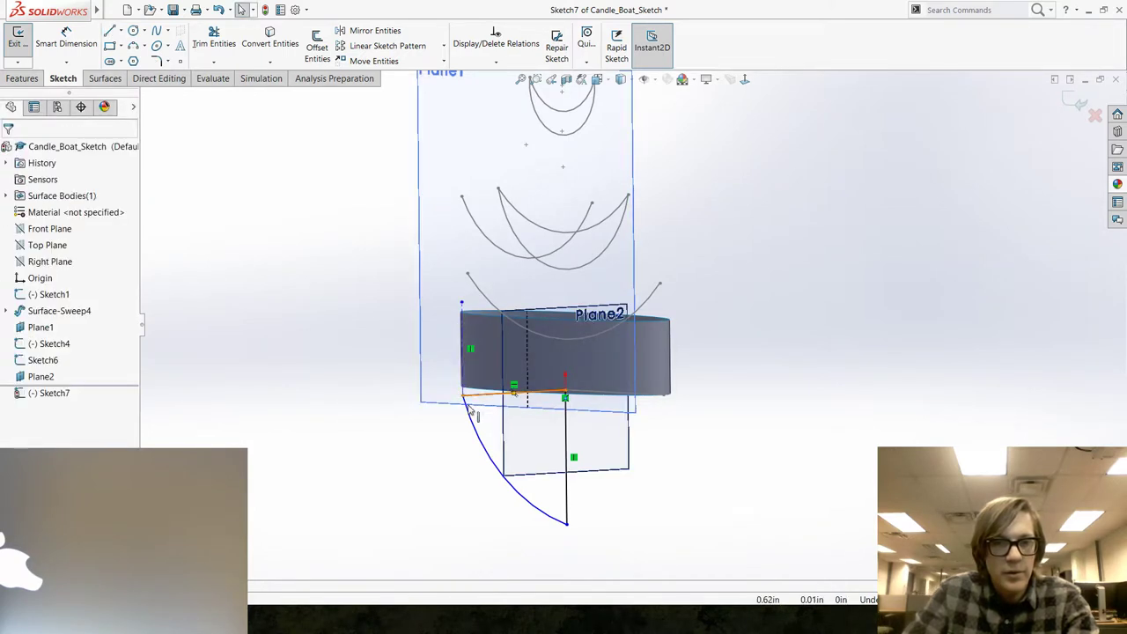
pyautogui.click(468, 410)
pyautogui.keyDown('ctrl'); pyautogui.click(462, 361); pyautogui.keyUp('ctrl')
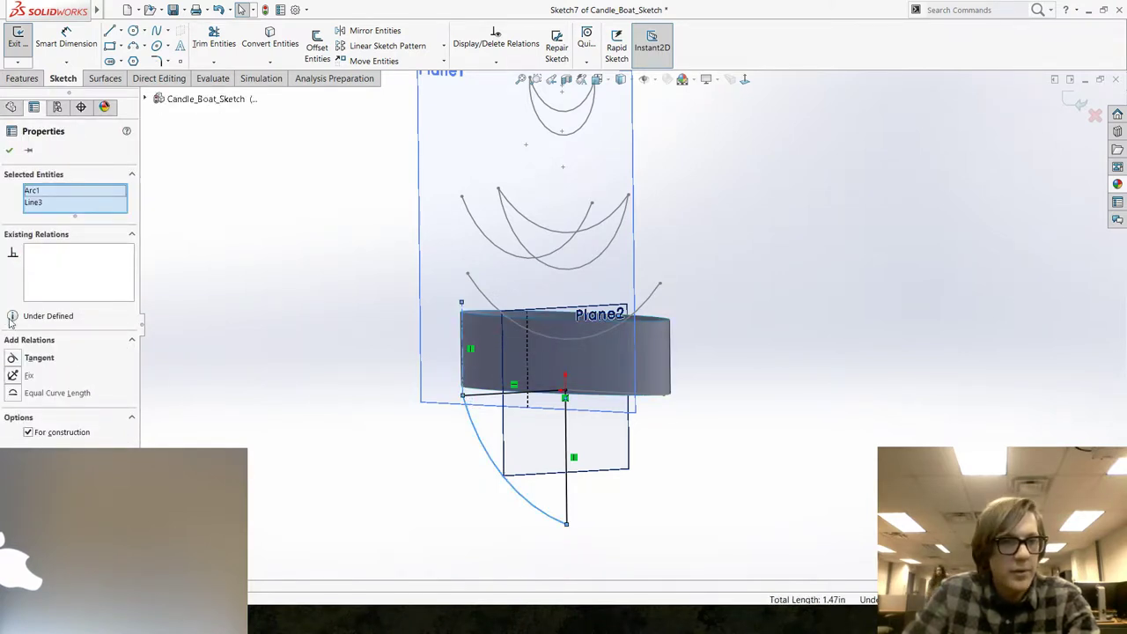
pyautogui.click(13, 357)
pyautogui.click(405, 410)
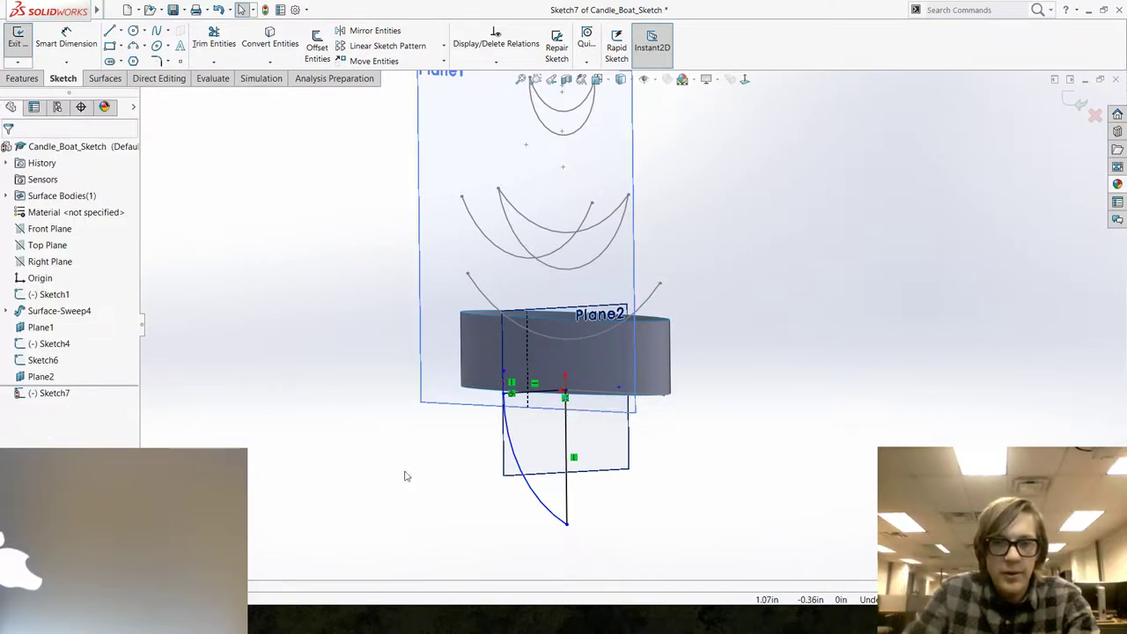
pyautogui.click(66, 40)
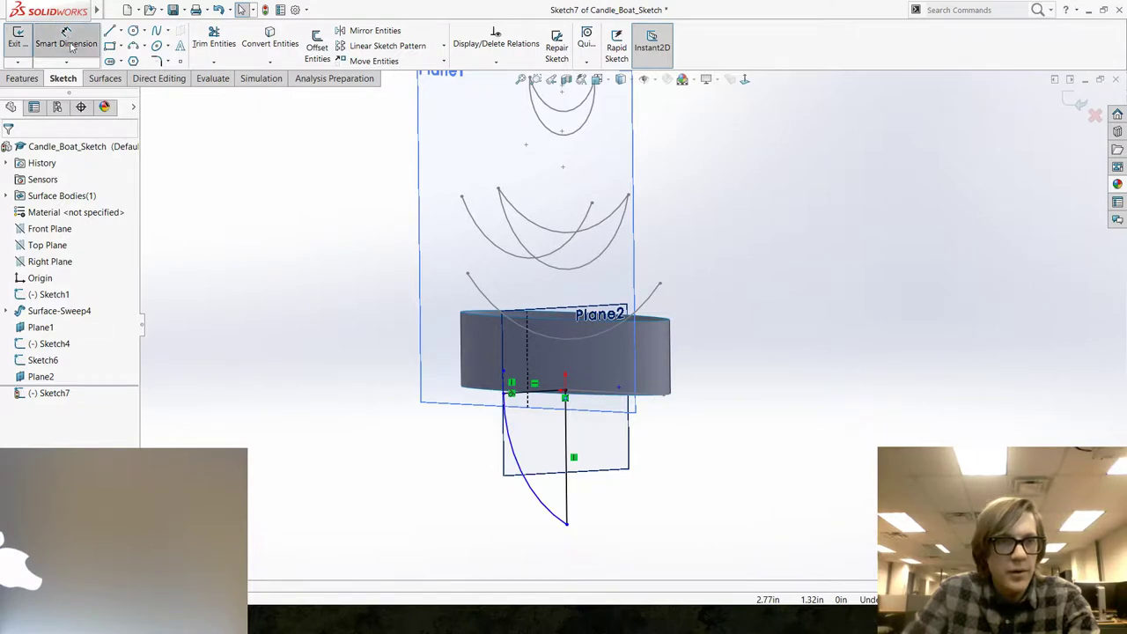
# Dimension the vertical line at 1 in and the short horizontal line at 0.5 in.
pyautogui.click(567, 479)
pyautogui.click(590, 467)
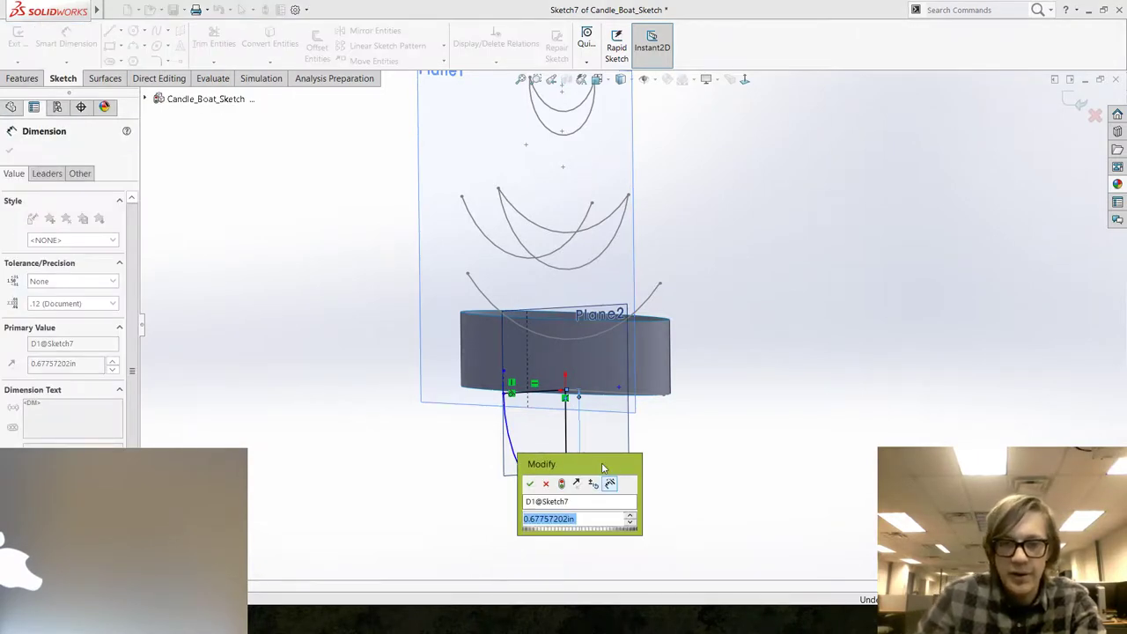
pyautogui.write('1')
pyautogui.press('Return')
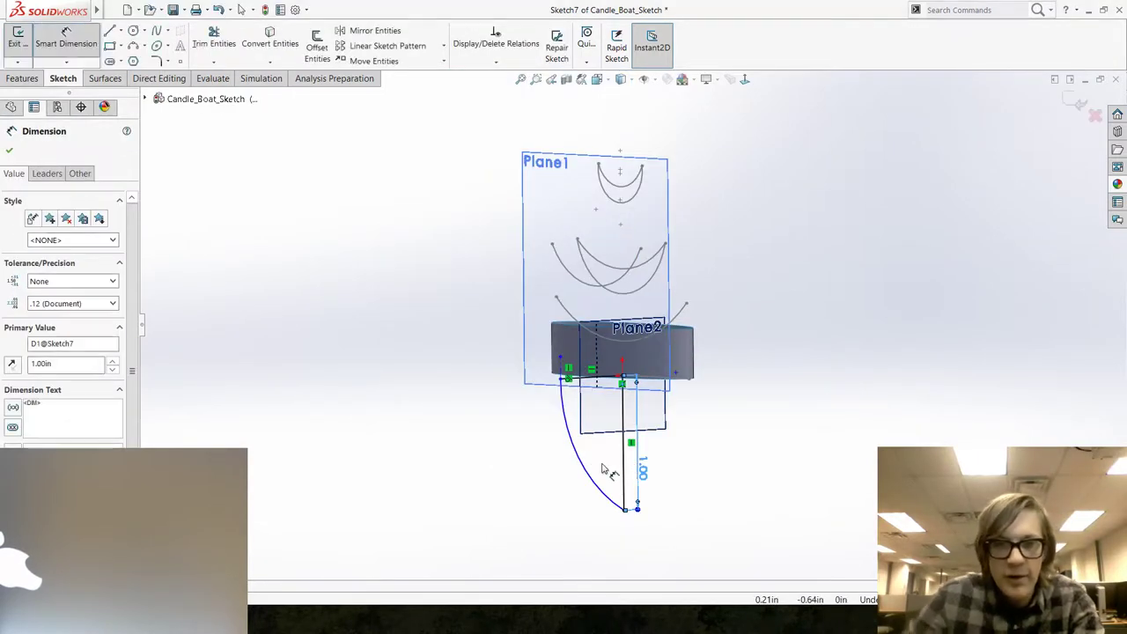
pyautogui.click(579, 370)
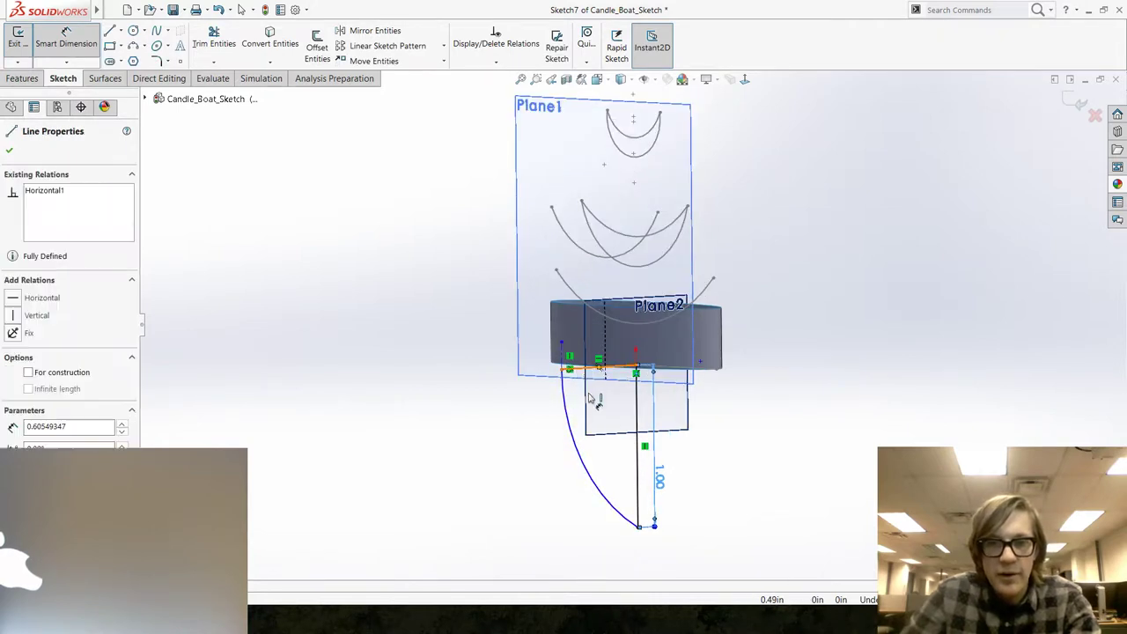
pyautogui.click(625, 396)
pyautogui.write('.5')
pyautogui.press('Return')
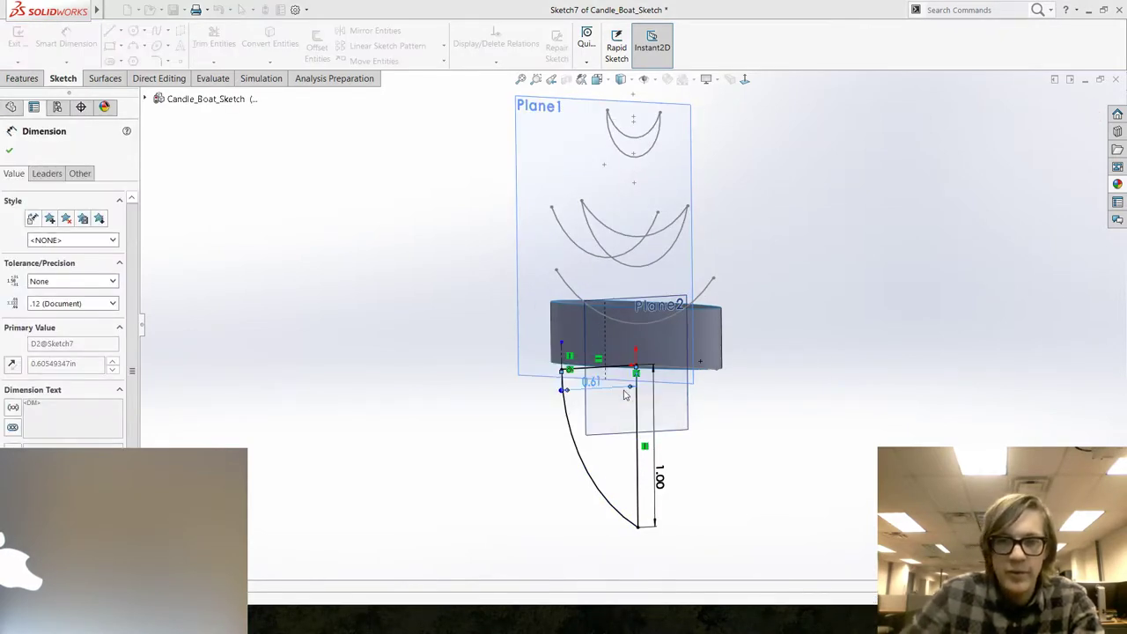
pyautogui.press('Escape')
pyautogui.moveTo(679, 429)
pyautogui.mouseDown(button='middle')
pyautogui.moveTo(689, 309)
pyautogui.moveTo(1039, 167)
pyautogui.mouseUp(button='middle')
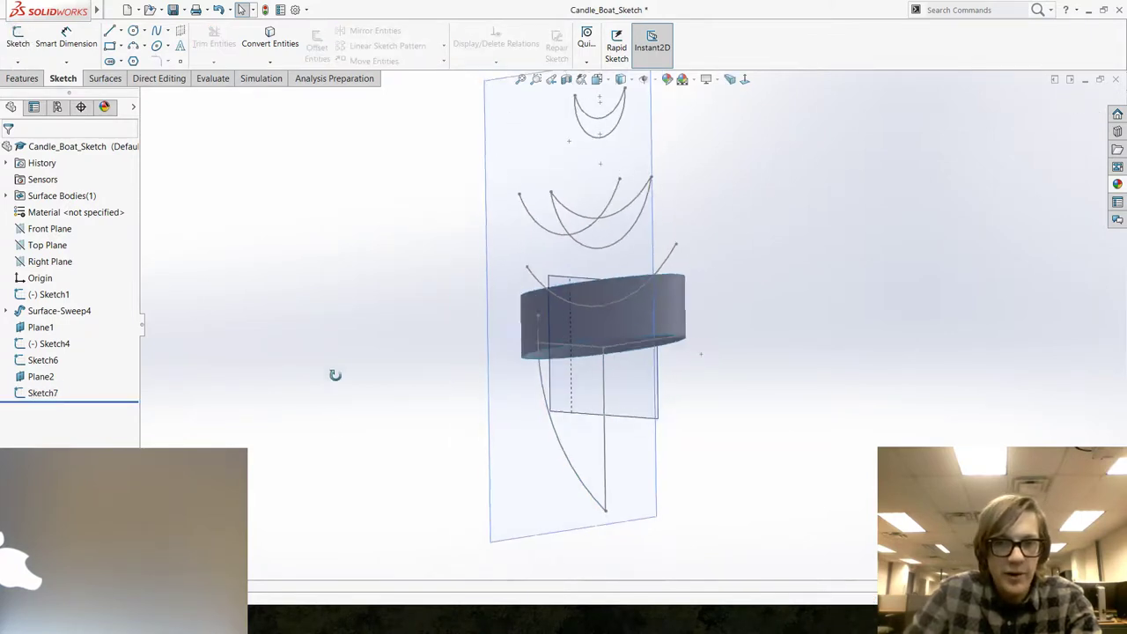
# Rename Sketch7 to 'Master Right Sketch' and select Plane2 for the next sketch.
pyautogui.click(42, 393)
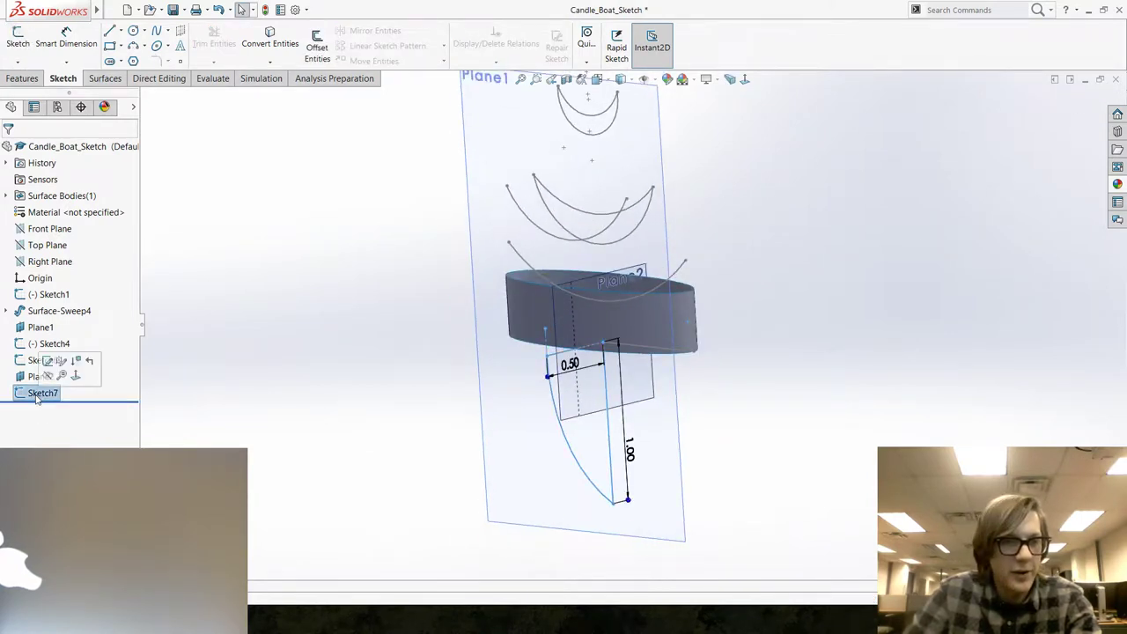
pyautogui.click(42, 393)
pyautogui.write('Master Right')
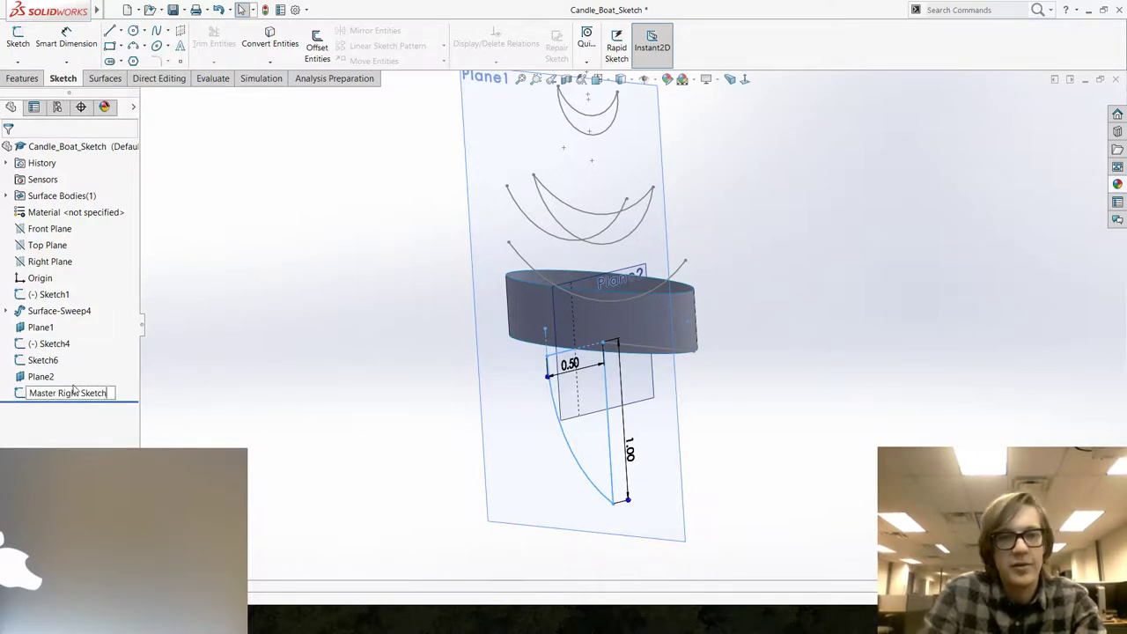
pyautogui.click(405, 299)
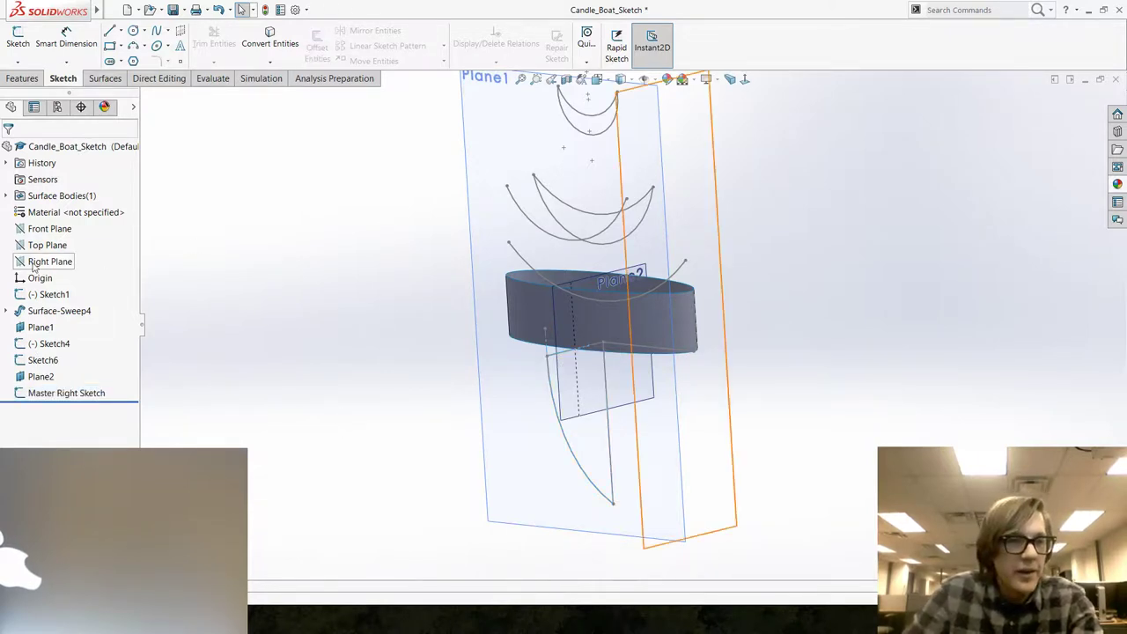
pyautogui.click(40, 375)
# Start a sketch on Plane2 and convert the Master Right Sketch hull arc into it.
pyautogui.click(45, 364)
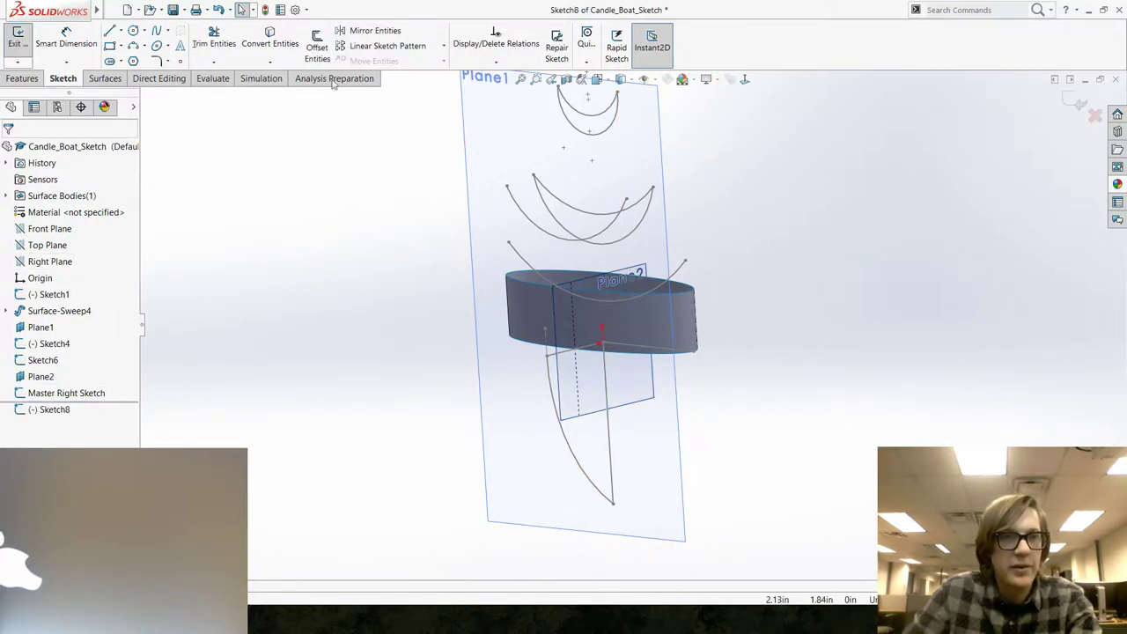
pyautogui.click(269, 42)
pyautogui.click(592, 480)
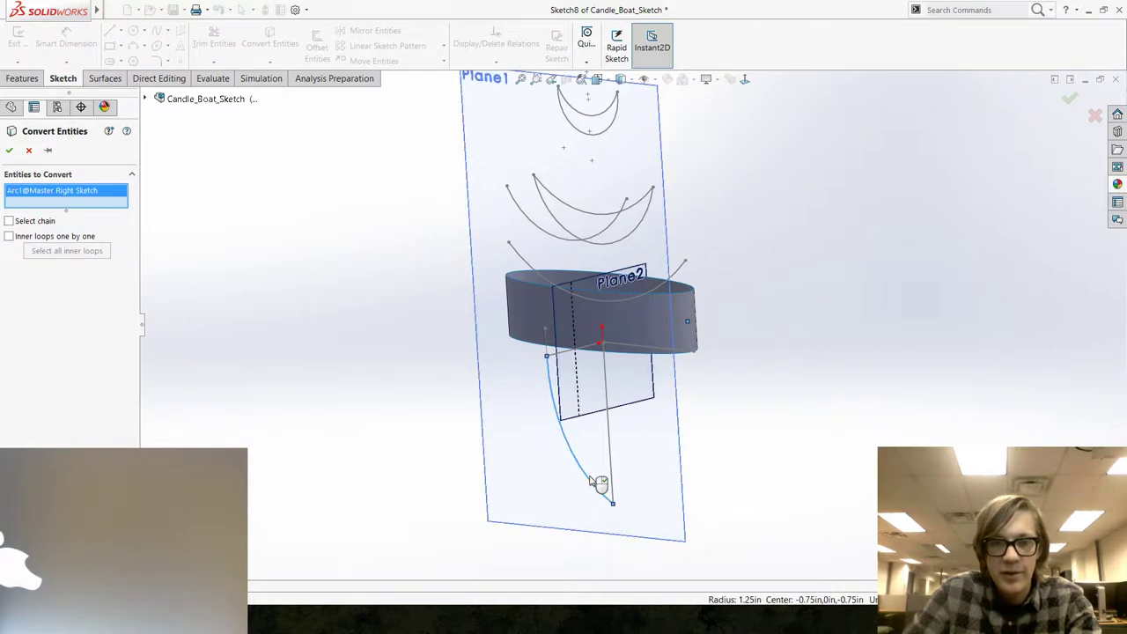
pyautogui.press('Return')
pyautogui.click(581, 357)
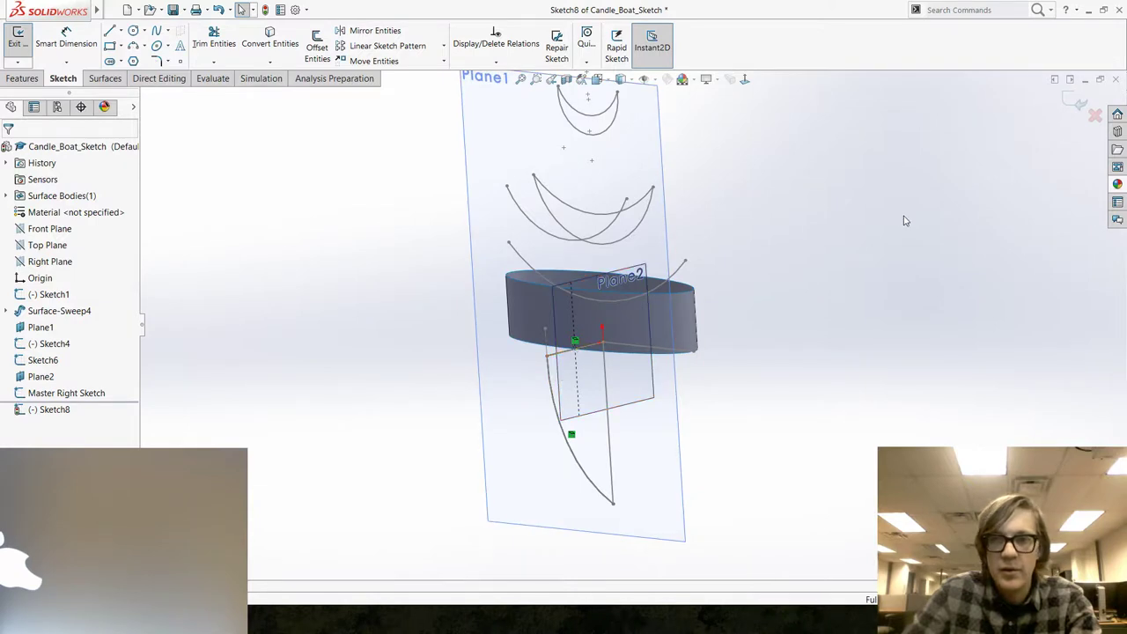
pyautogui.click(585, 347)
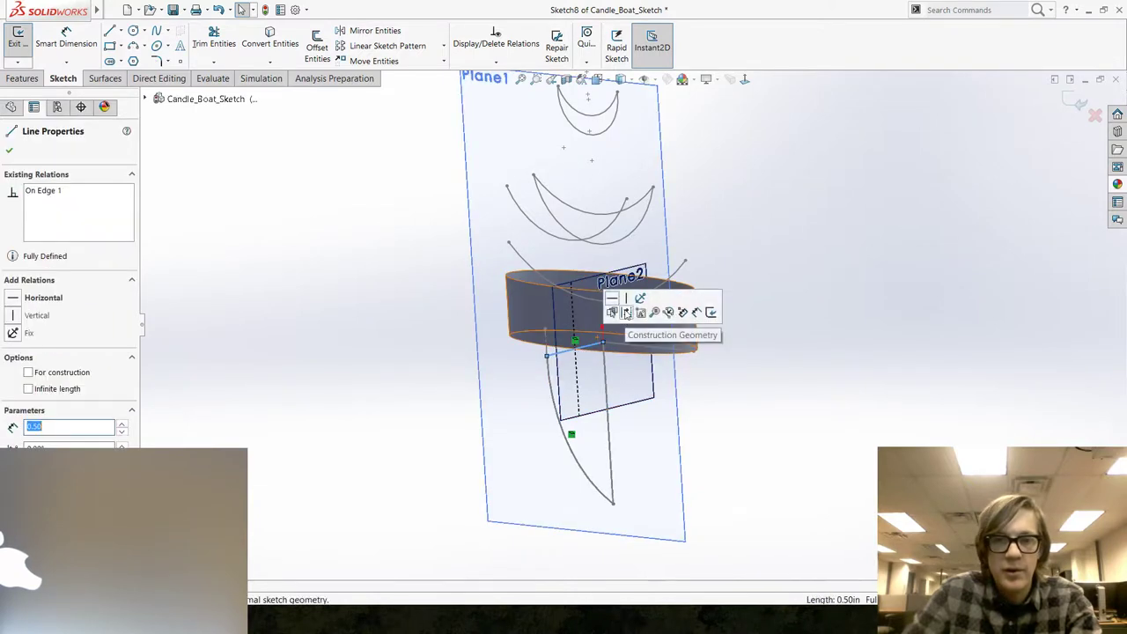
pyautogui.click(405, 355)
# Create a 360° Blind revolved surface of Sketch8's arc about Line2.
pyautogui.click(105, 78)
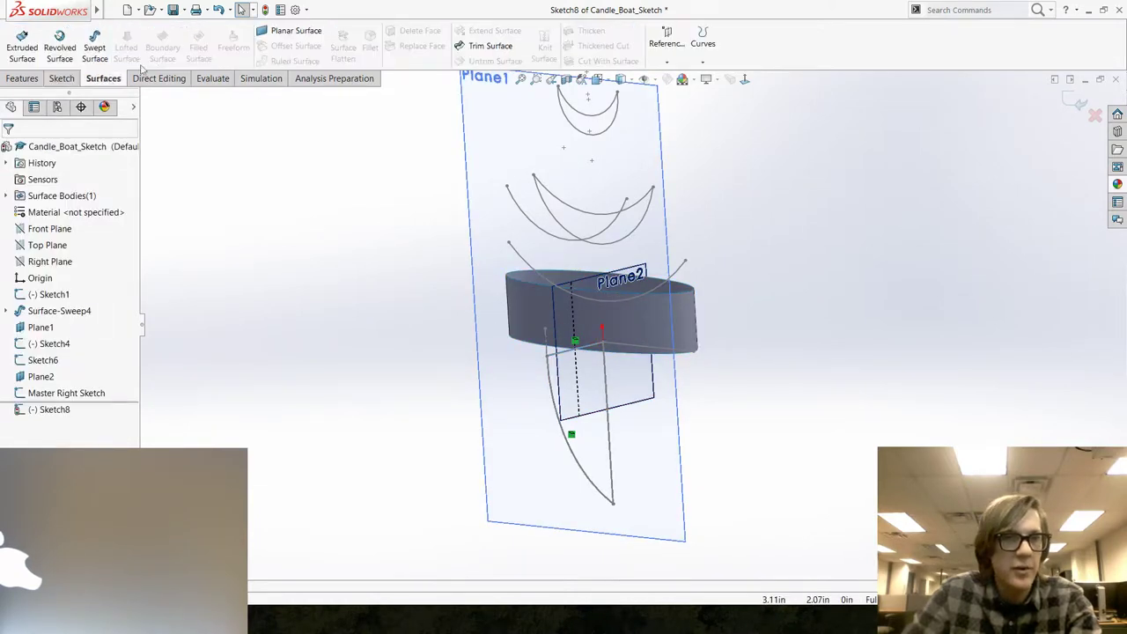
pyautogui.click(59, 44)
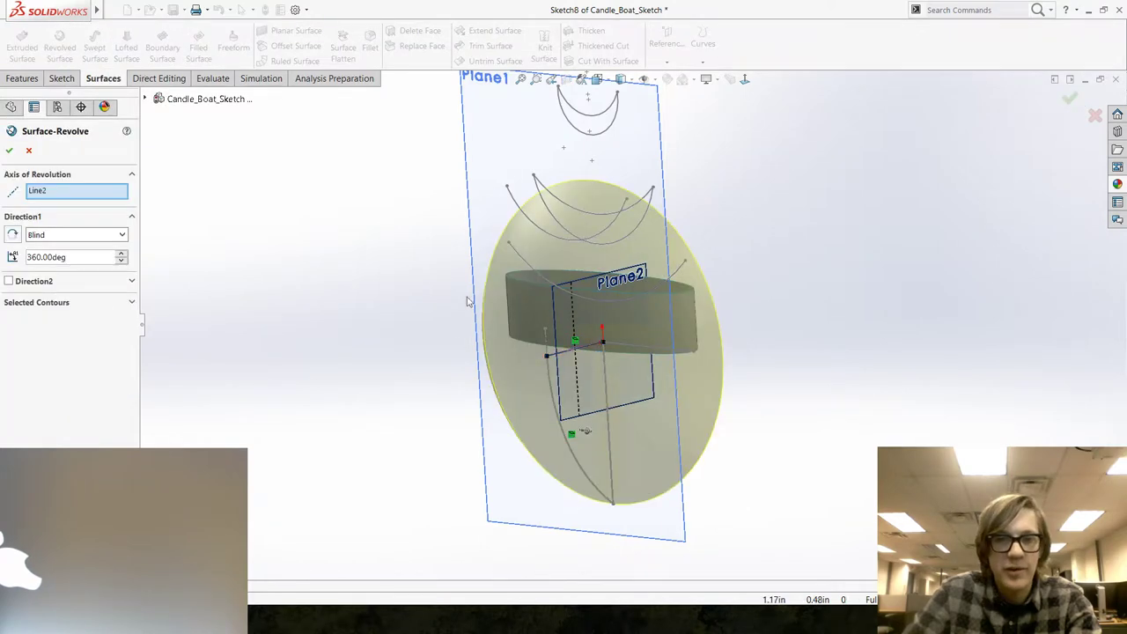
pyautogui.moveTo(465, 299); pyautogui.dragTo(449, 387, button='middle')
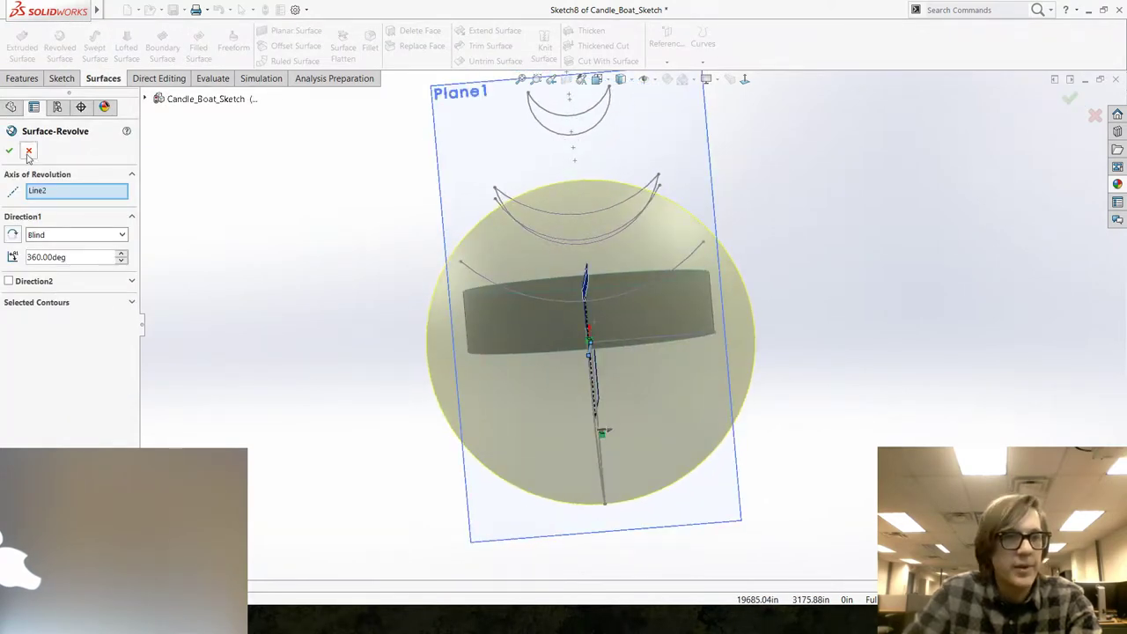
pyautogui.click(9, 152)
pyautogui.moveTo(590, 376)
pyautogui.mouseDown(button='middle')
pyautogui.moveTo(432, 385)
pyautogui.moveTo(497, 405)
pyautogui.moveTo(578, 407)
pyautogui.mouseUp(button='middle')
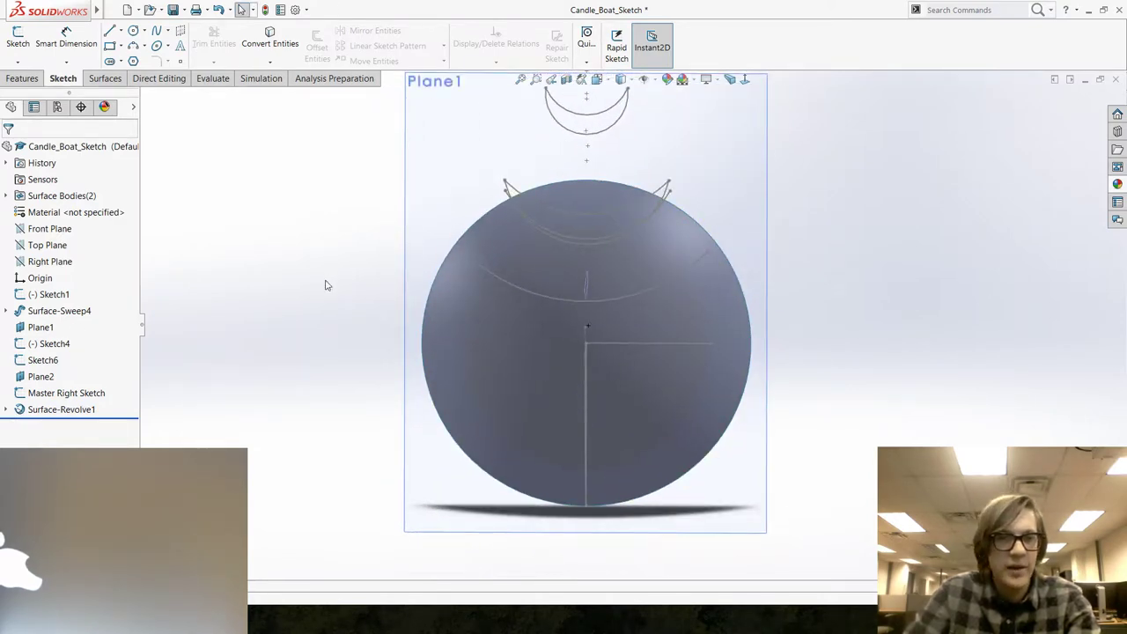
# Start a Front Plane sketch and convert the sphere's silhouette edge into an arc.
pyautogui.click(42, 229)
pyautogui.click(48, 212)
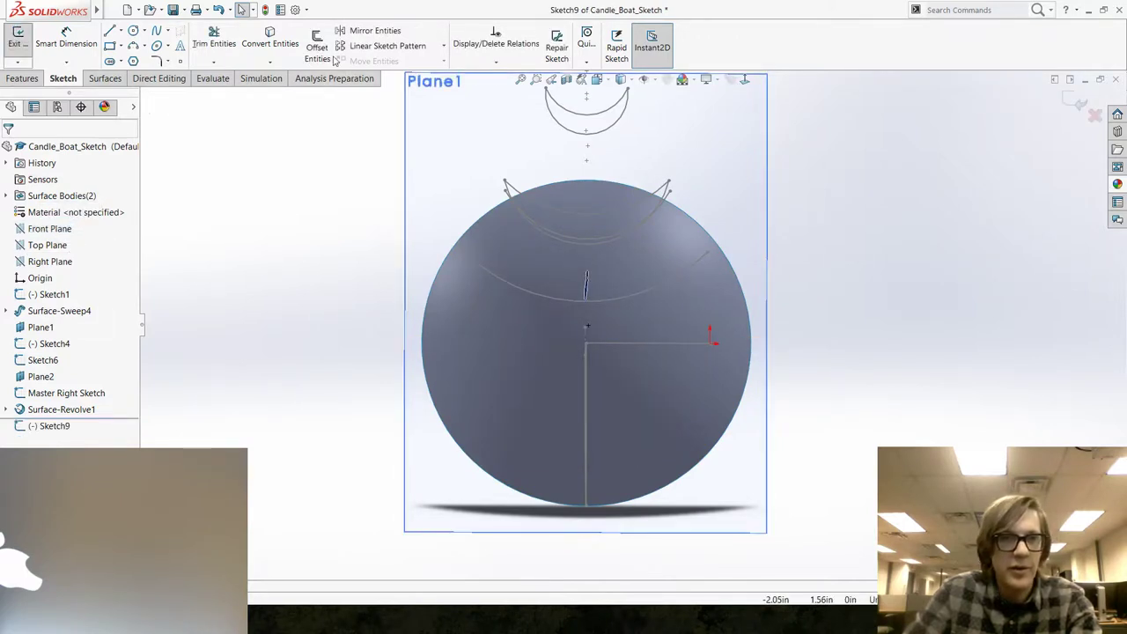
pyautogui.click(269, 40)
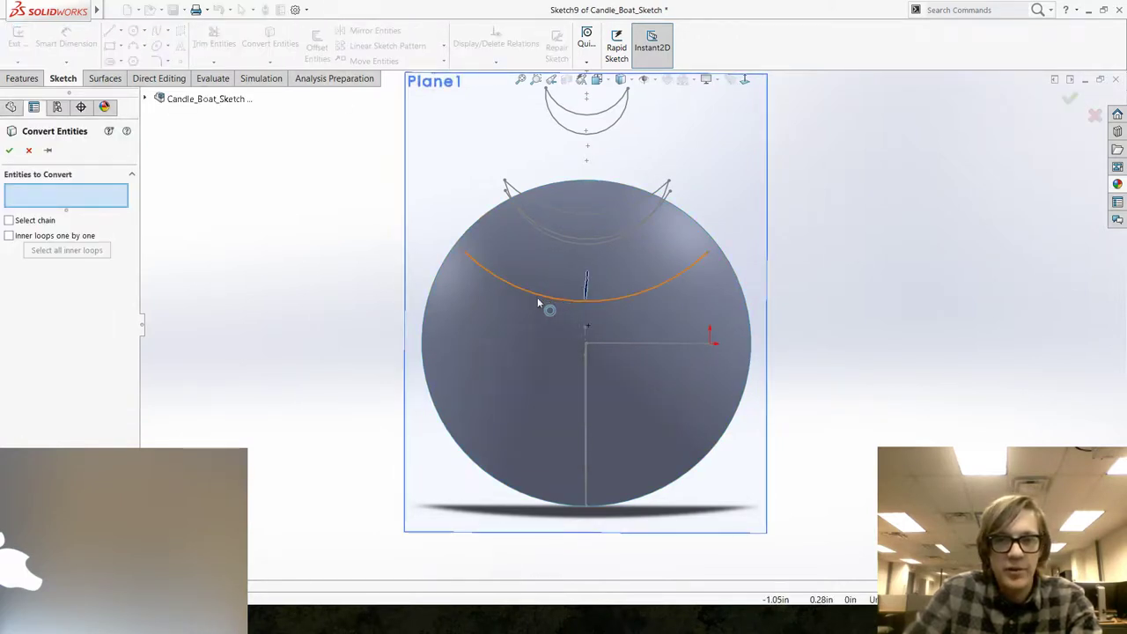
pyautogui.click(537, 300)
pyautogui.press('Return')
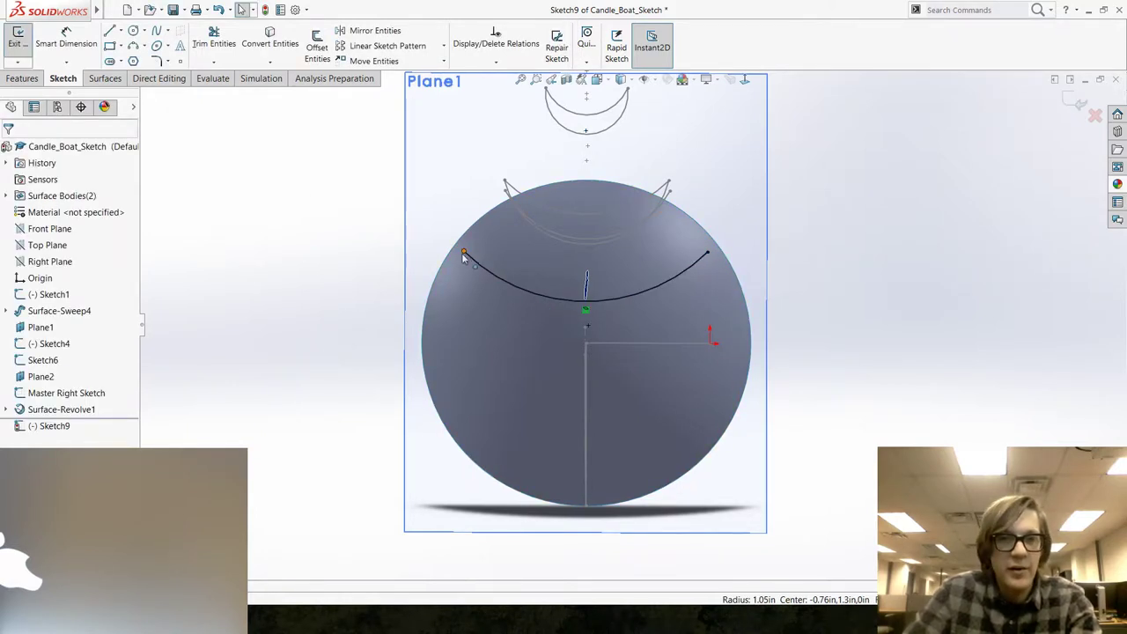
# Drag both arc ends upward past the sphere into a wide U-shape.
pyautogui.moveTo(467, 251); pyautogui.dragTo(418, 170)
pyautogui.moveTo(707, 256); pyautogui.dragTo(756, 159)
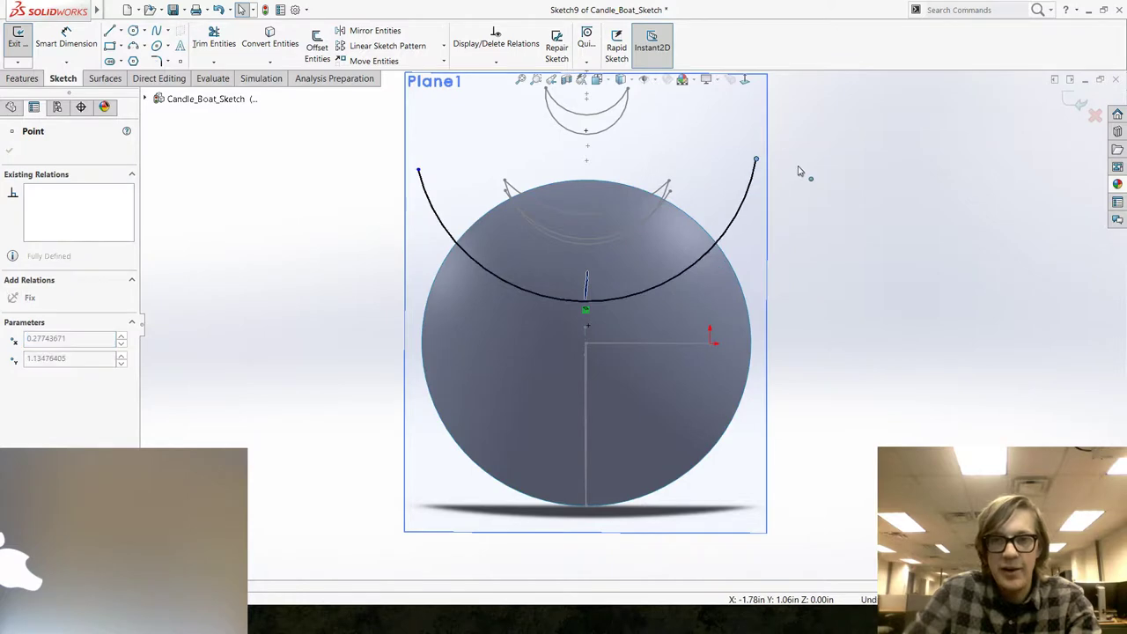
pyautogui.press('Escape')
pyautogui.moveTo(859, 401)
pyautogui.mouseDown(button='middle')
pyautogui.moveTo(802, 335)
pyautogui.moveTo(704, 280)
pyautogui.moveTo(725, 317)
pyautogui.mouseUp(button='middle')
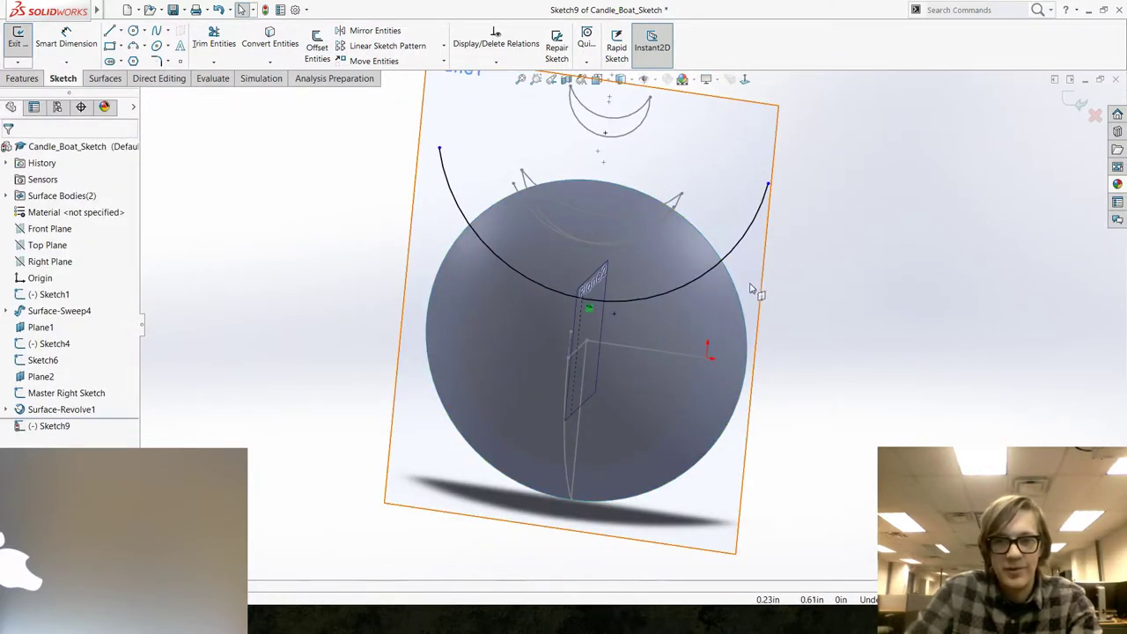
pyautogui.moveTo(535, 384)
pyautogui.mouseDown(button='middle')
pyautogui.moveTo(378, 243)
pyautogui.moveTo(60, 179)
pyautogui.mouseUp(button='middle')
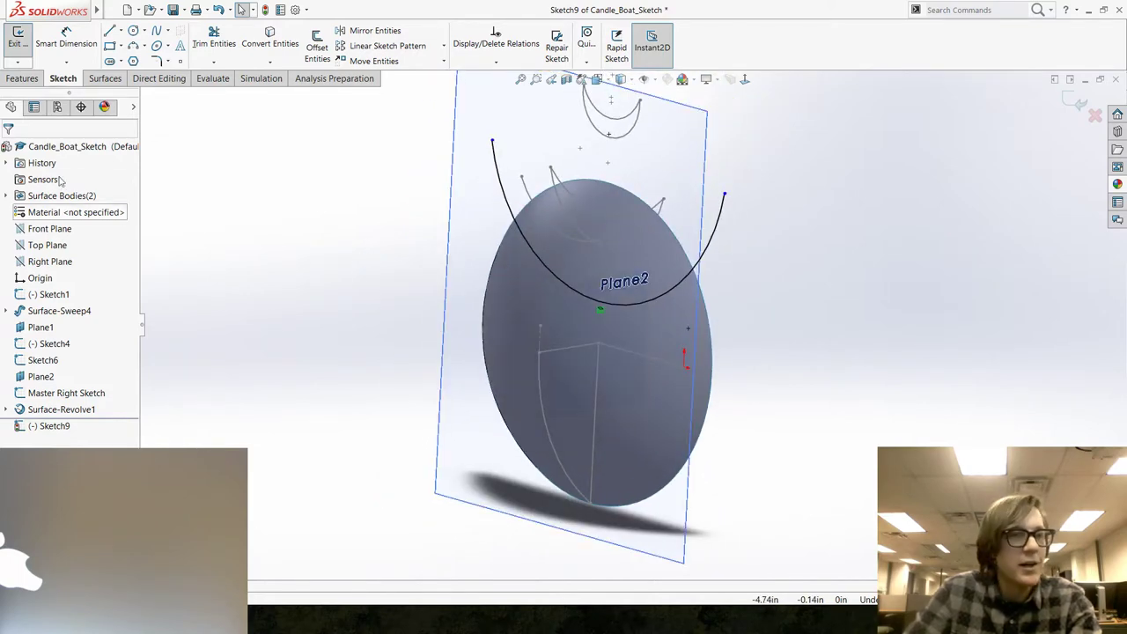
# Begin a Trim Surface on the sphere, clear a wrongly chosen trim tool, then cancel.
pyautogui.click(104, 78)
pyautogui.click(460, 46)
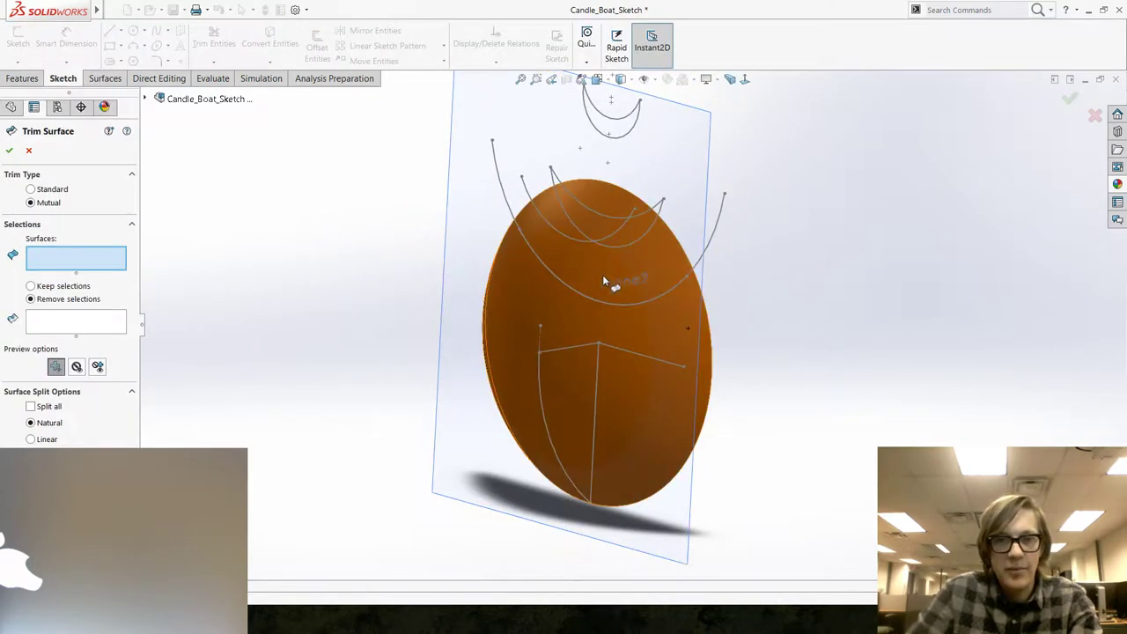
pyautogui.moveTo(665, 261); pyautogui.dragTo(679, 268, button='middle')
pyautogui.click(679, 267)
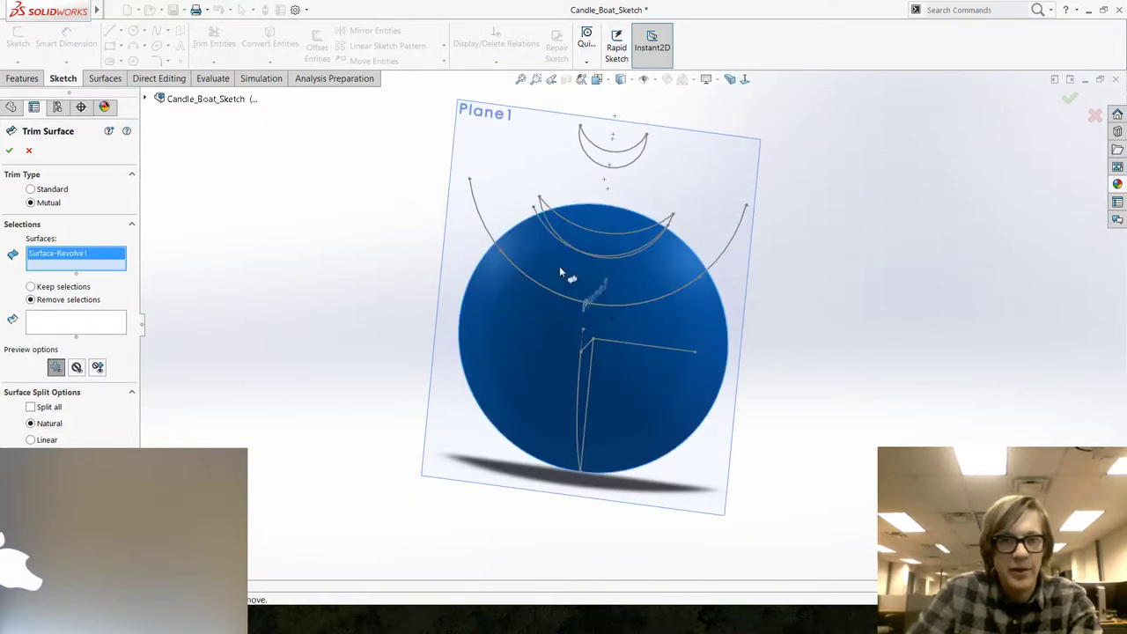
pyautogui.click(32, 188)
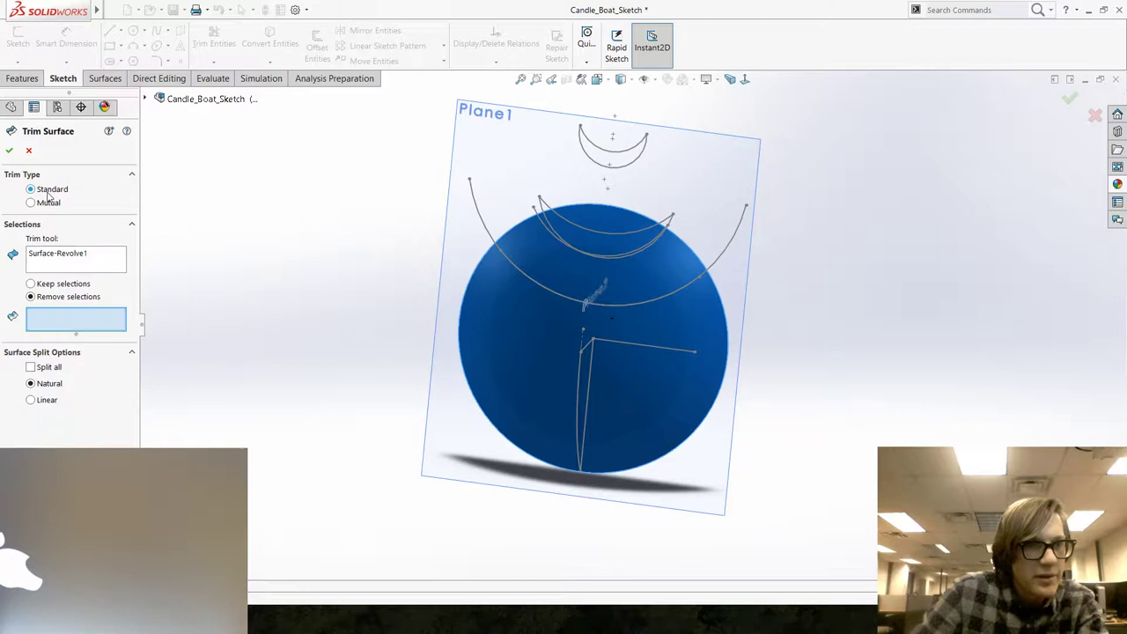
pyautogui.click(66, 262)
pyautogui.rightClick(67, 263)
pyautogui.click(97, 270)
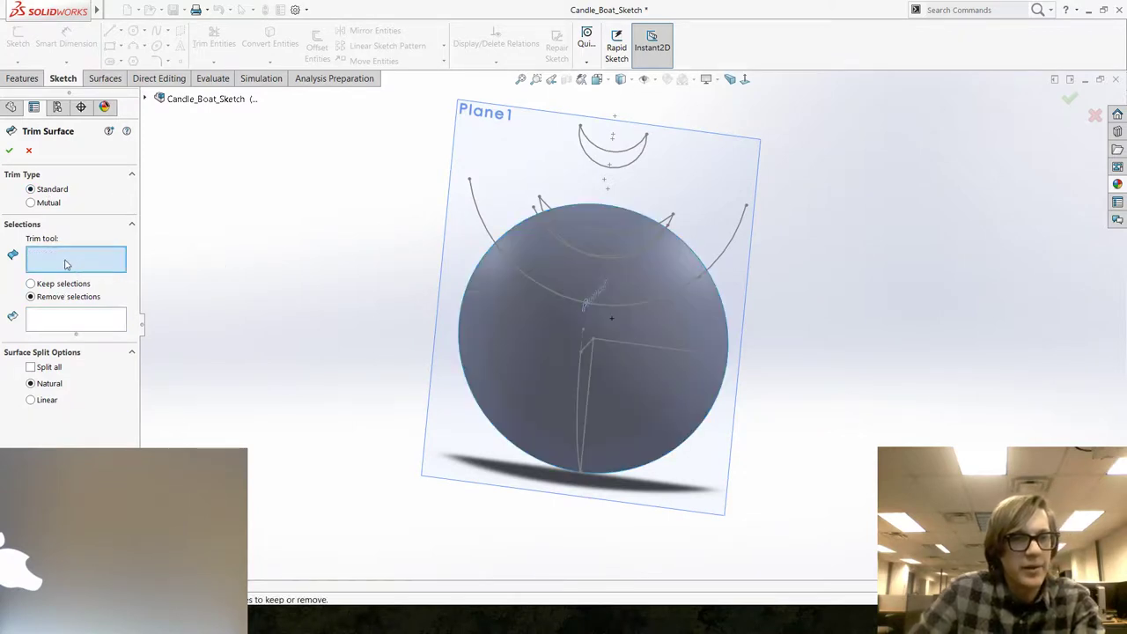
pyautogui.click(30, 151)
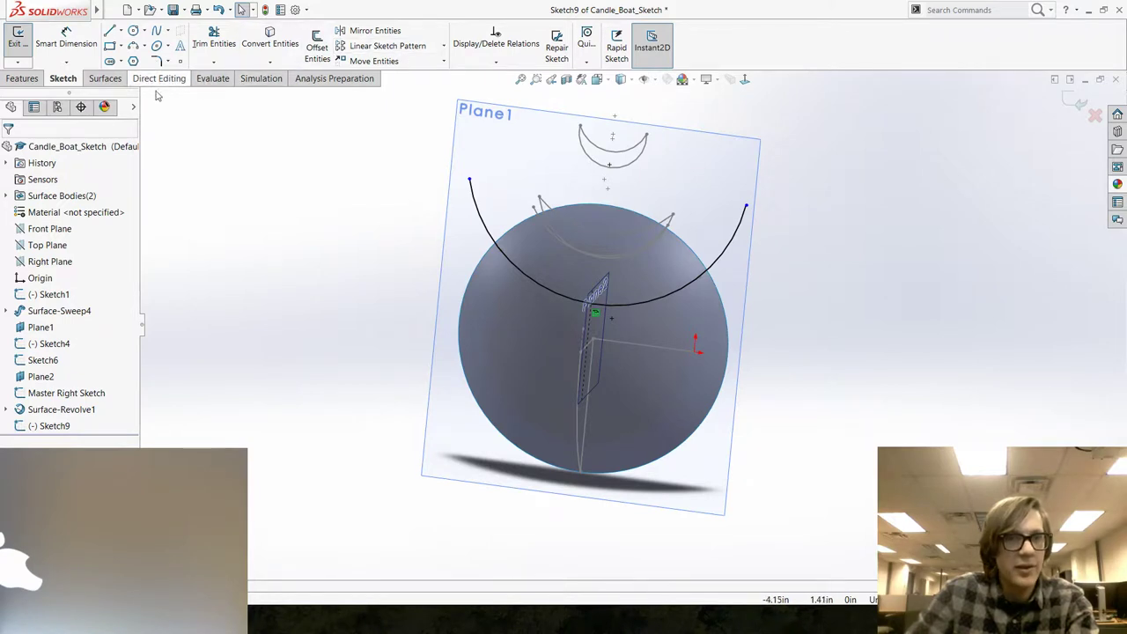
# Trim the sphere with Sketch9 as the cutter, removing its upper region.
pyautogui.click(104, 78)
pyautogui.click(486, 45)
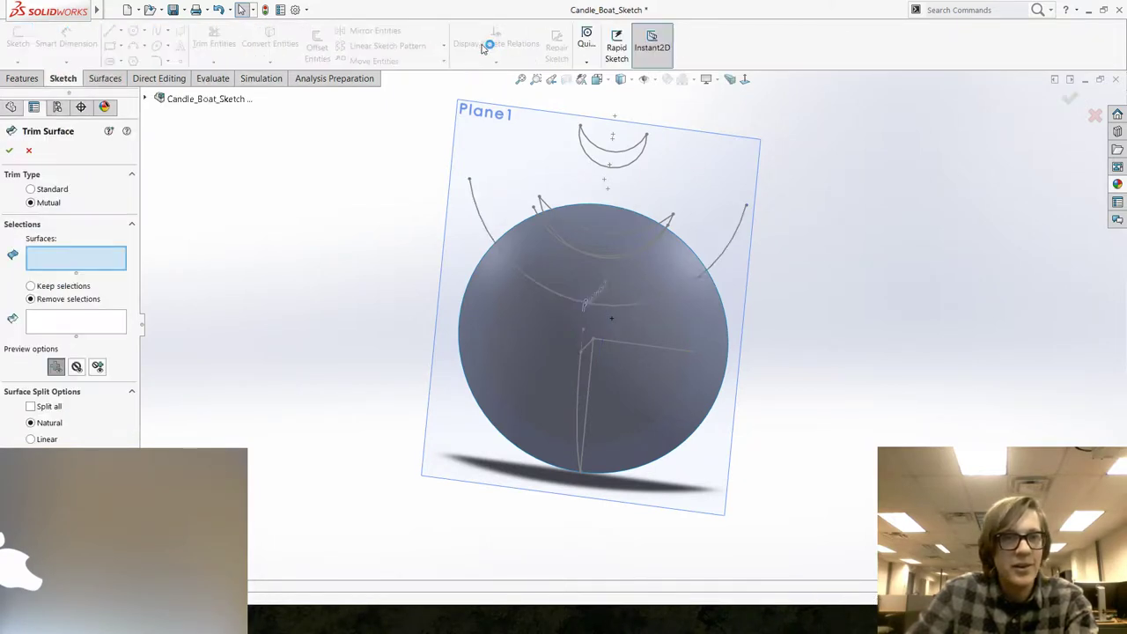
pyautogui.click(31, 189)
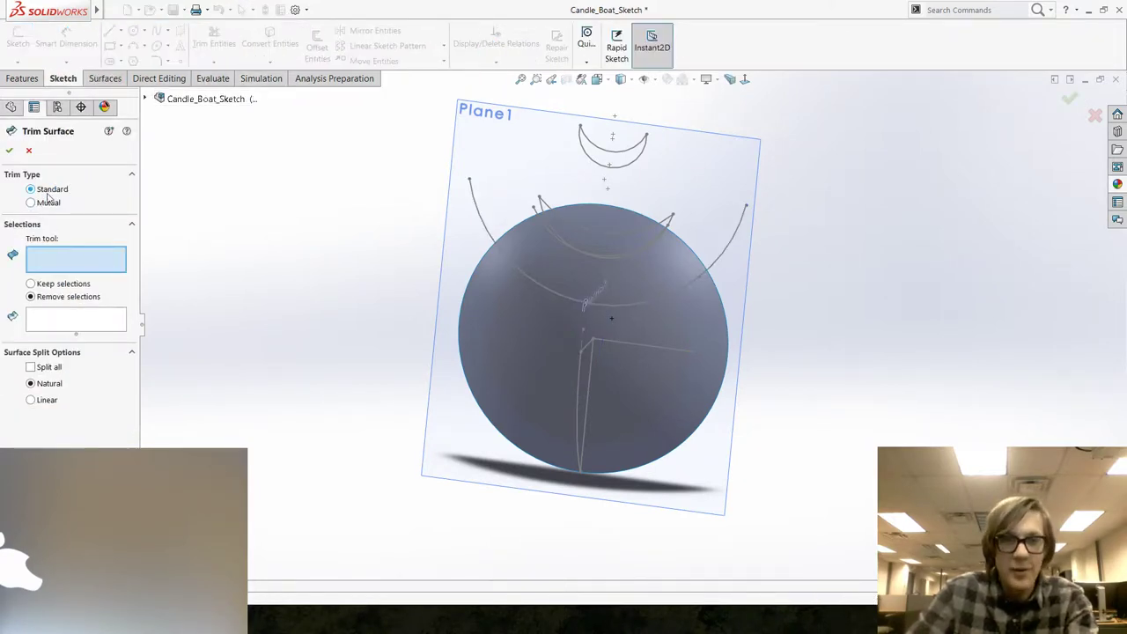
pyautogui.click(477, 206)
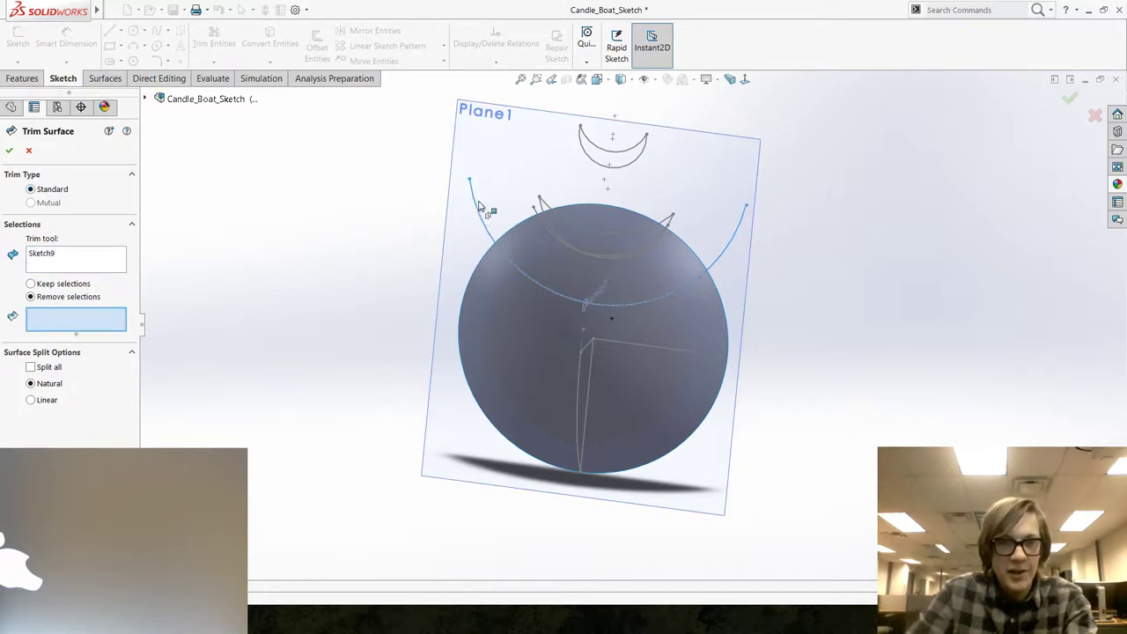
pyautogui.click(573, 253)
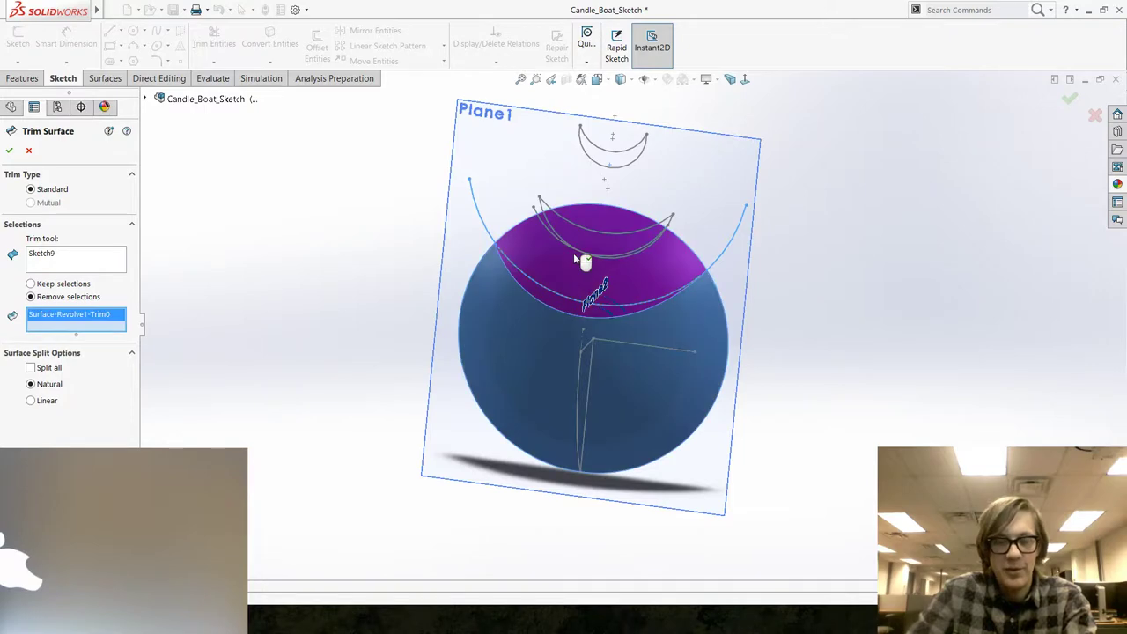
pyautogui.press('Return')
pyautogui.moveTo(344, 361)
pyautogui.mouseDown(button='middle')
pyautogui.moveTo(417, 335)
pyautogui.moveTo(347, 397)
pyautogui.moveTo(426, 367)
pyautogui.moveTo(514, 411)
pyautogui.moveTo(468, 302)
pyautogui.moveTo(425, 417)
pyautogui.moveTo(411, 389)
pyautogui.moveTo(435, 365)
pyautogui.mouseUp(button='middle')
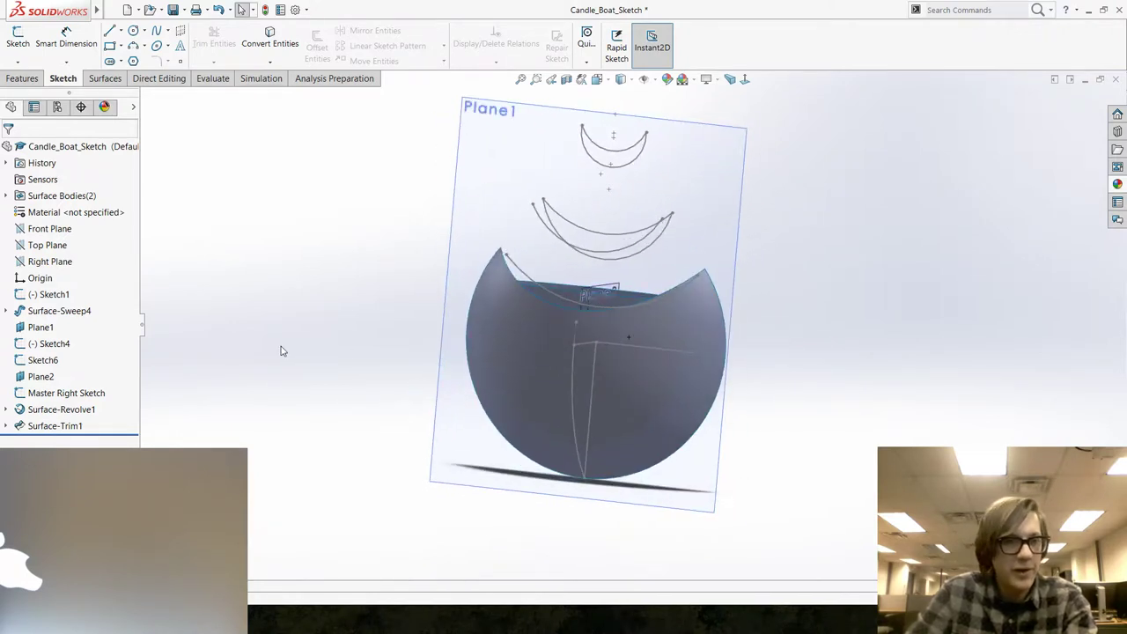
# Start a sketch on Plane1 and convert the hull edge into a sketch line.
pyautogui.click(35, 229)
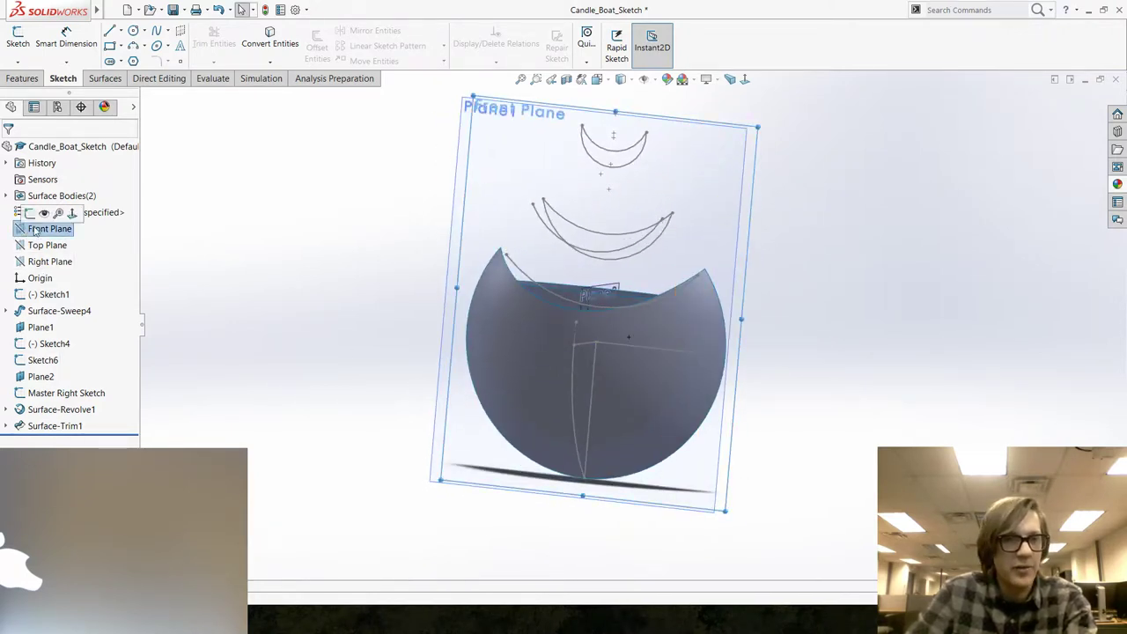
pyautogui.click(29, 215)
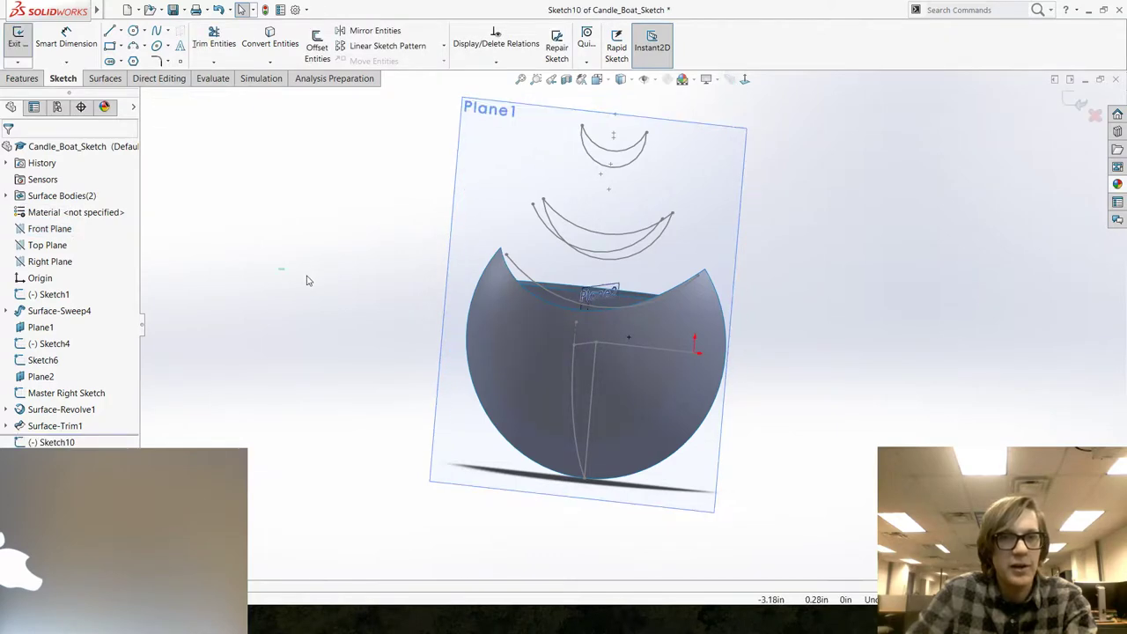
pyautogui.click(269, 39)
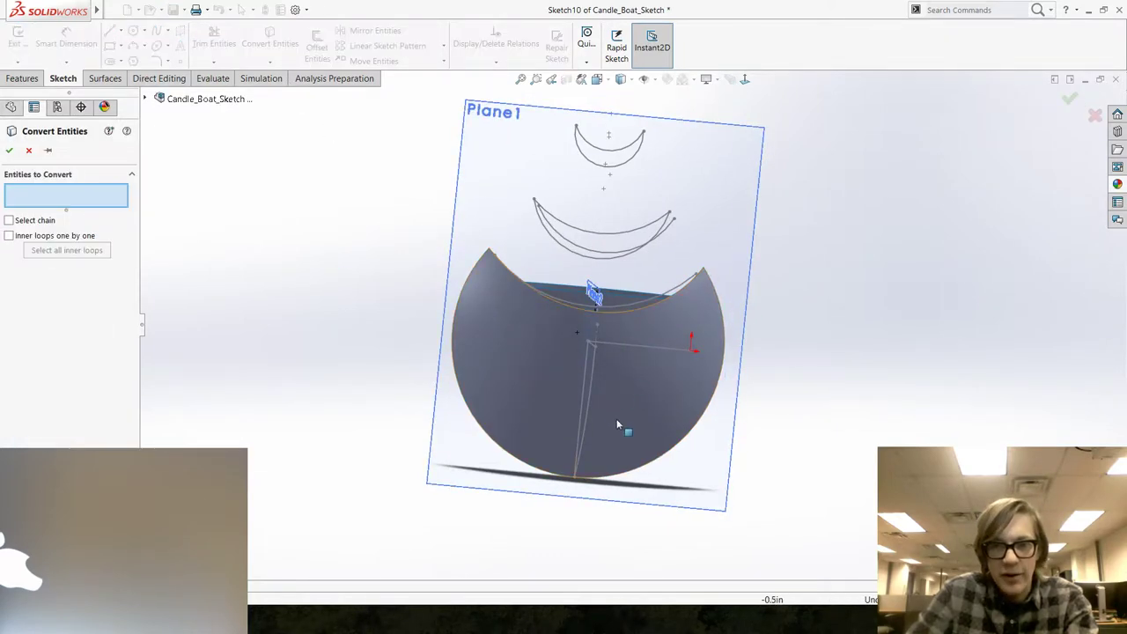
pyautogui.moveTo(617, 425); pyautogui.dragTo(631, 352, button='middle')
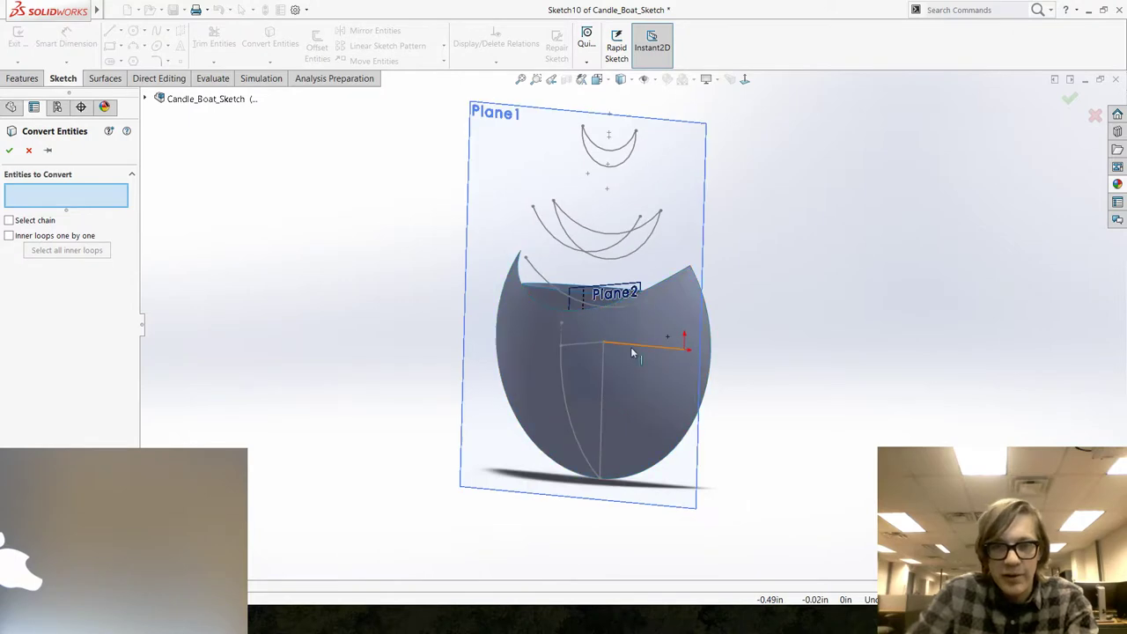
pyautogui.click(632, 351)
pyautogui.press('Return')
# Stretch the horizontal line leftward so it extends past the whole sphere.
pyautogui.hotkey('ctrl', '8')
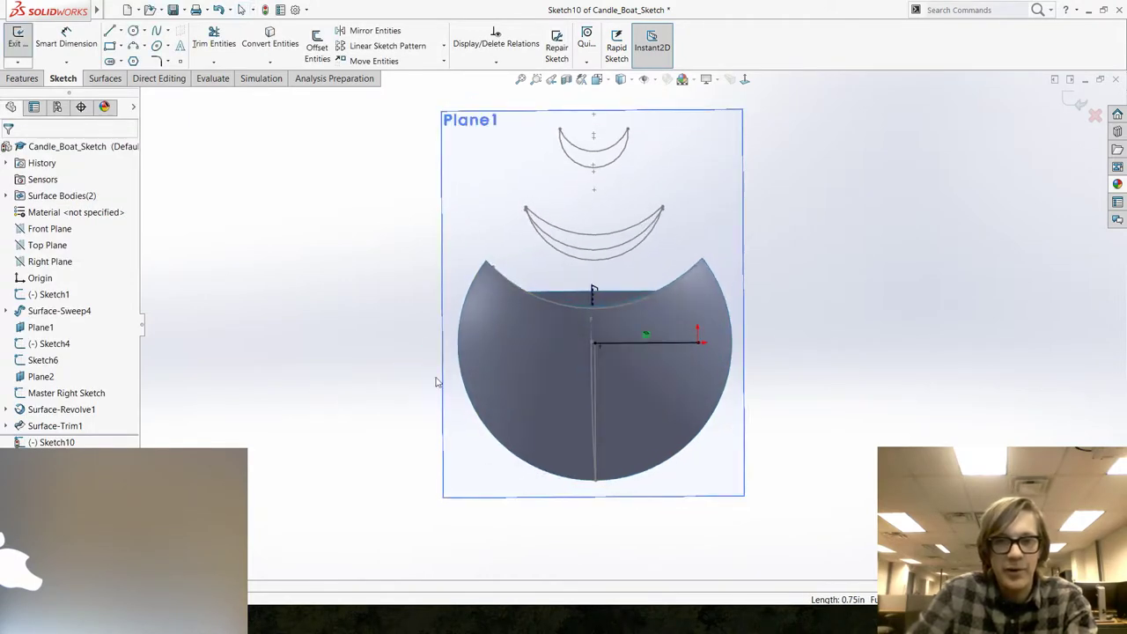
pyautogui.moveTo(594, 342); pyautogui.dragTo(336, 344)
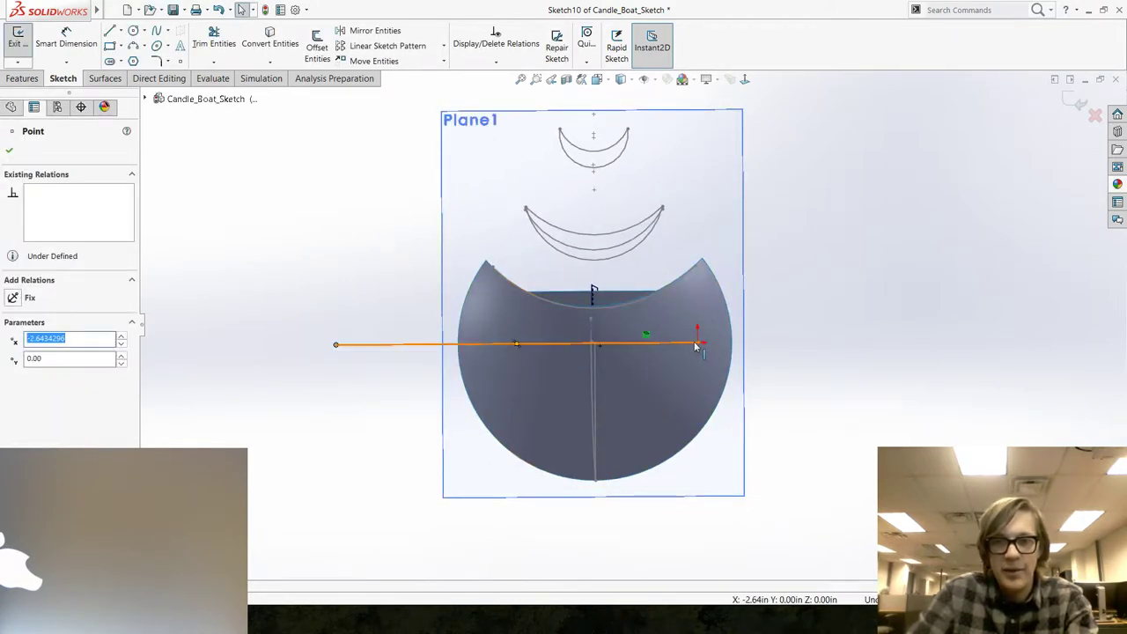
pyautogui.press('Escape')
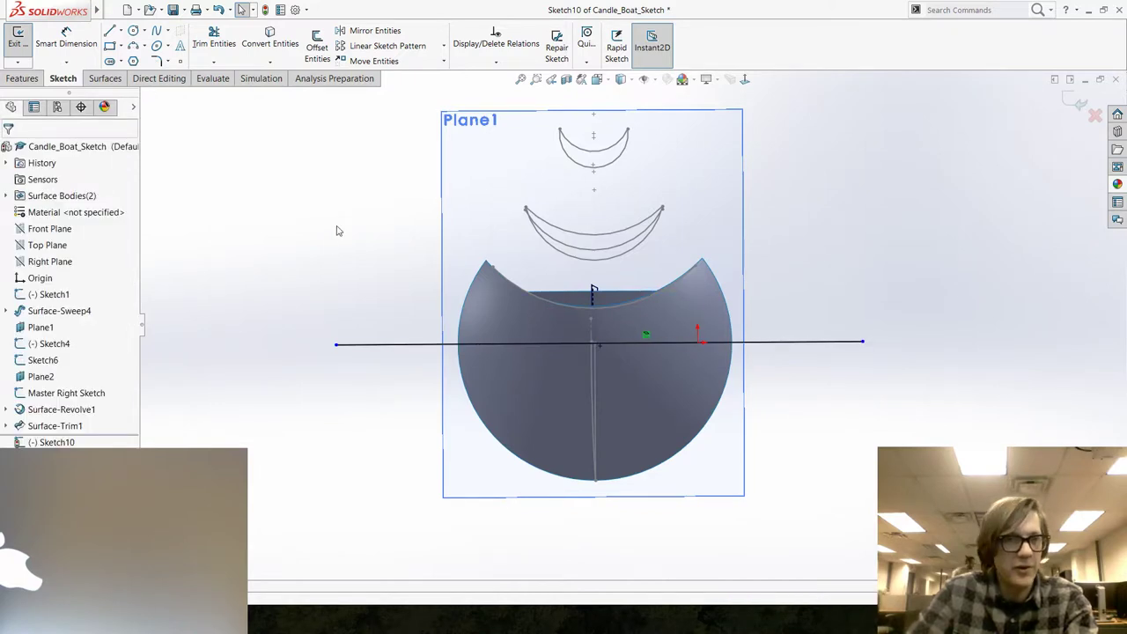
pyautogui.moveTo(335, 229); pyautogui.dragTo(296, 69, button='middle')
pyautogui.click(103, 79)
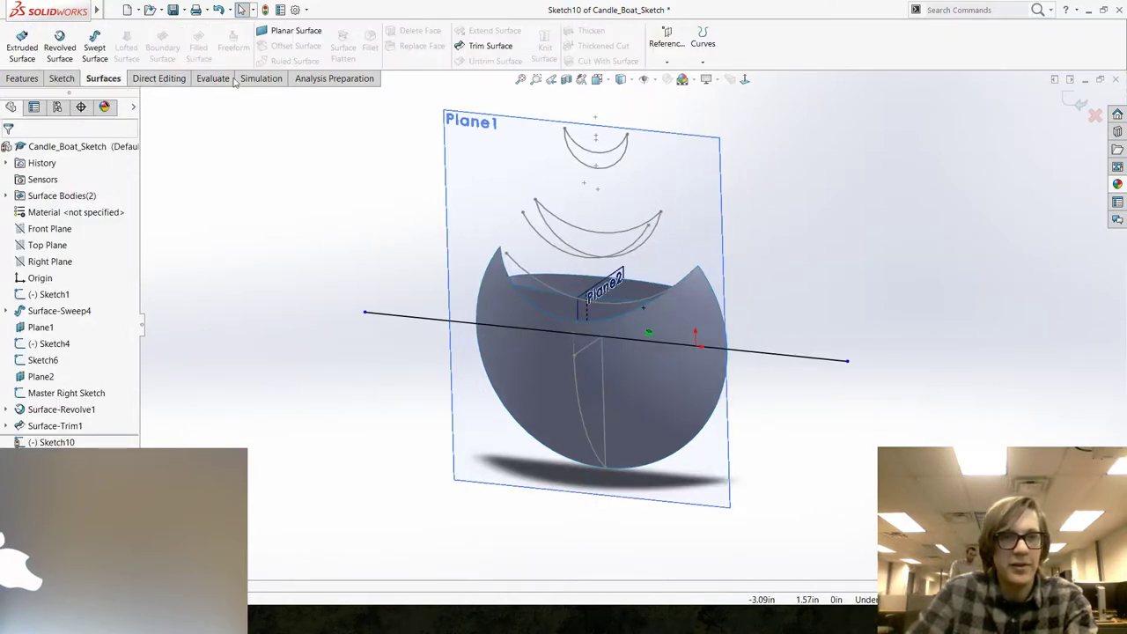
# Trim the sphere with Sketch10's line, removing the lower piece to leave an open hull.
pyautogui.click(484, 46)
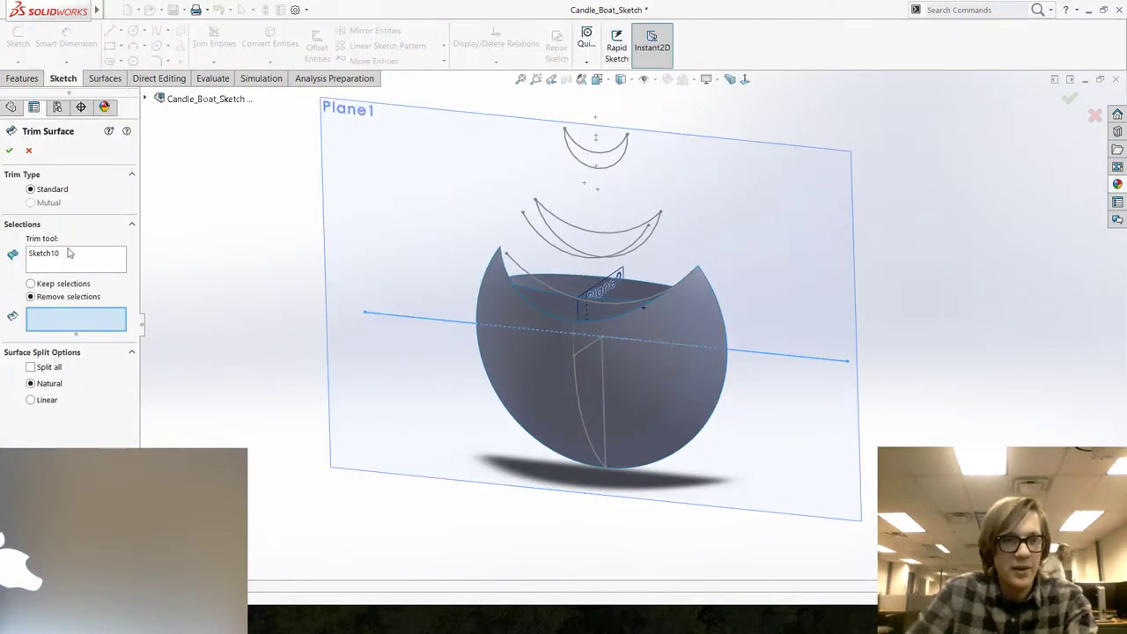
pyautogui.click(51, 258)
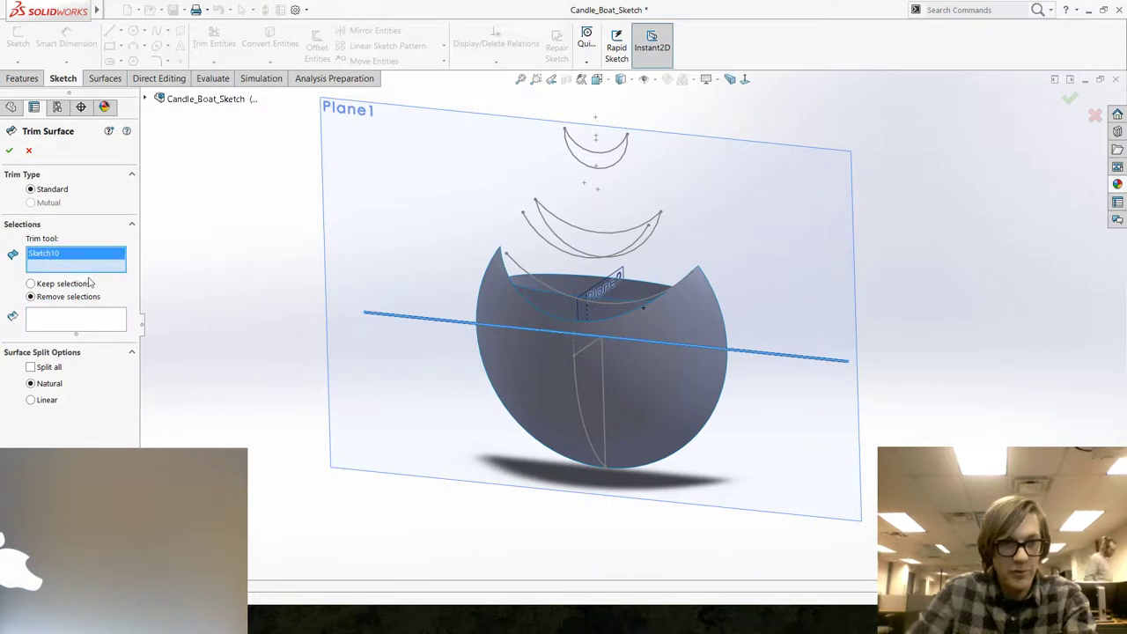
pyautogui.click(53, 321)
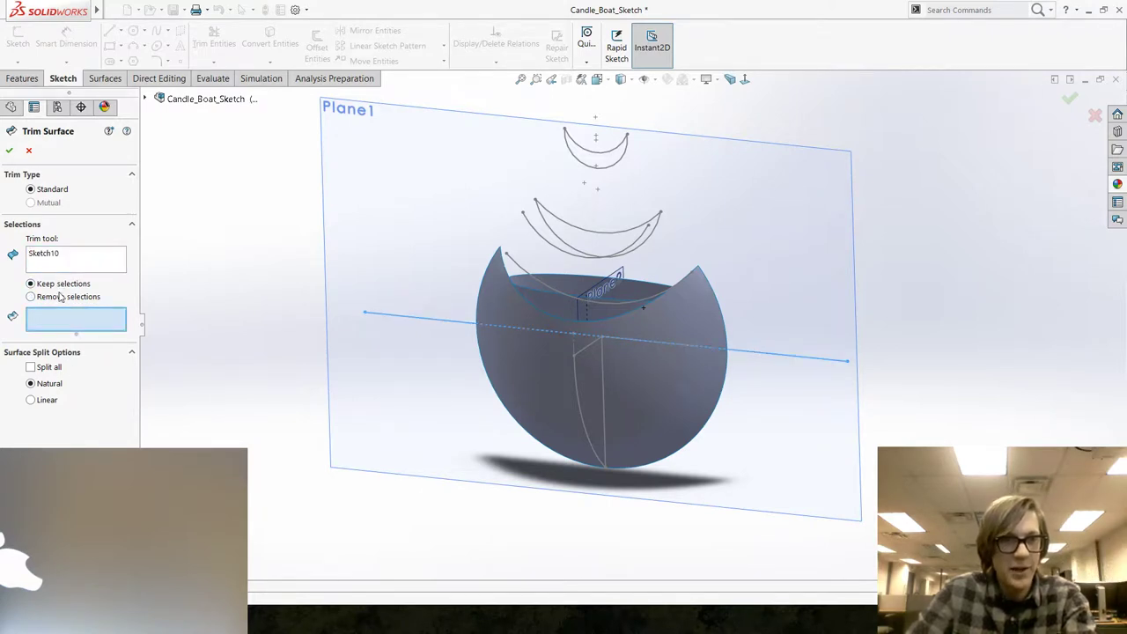
pyautogui.click(662, 447)
pyautogui.press('Return')
pyautogui.hotkey('ctrl', '1')
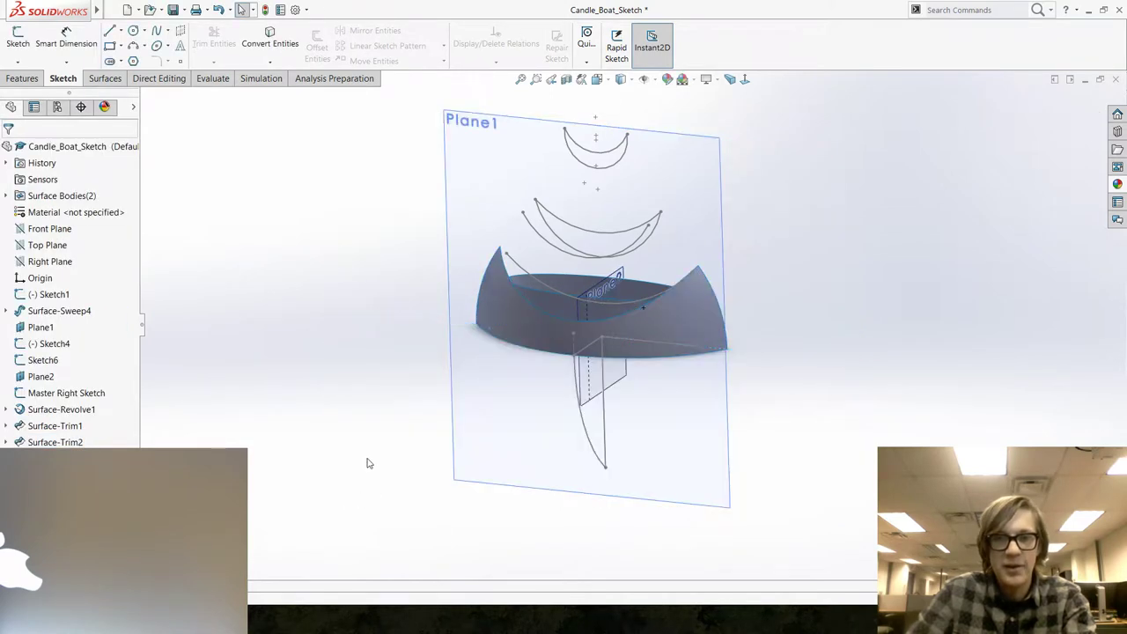
# Inspect the trimmed hull from oblique and three-quarter views, then switch to the Canvas sketch.
pyautogui.moveTo(413, 396); pyautogui.dragTo(634, 314, button='middle')
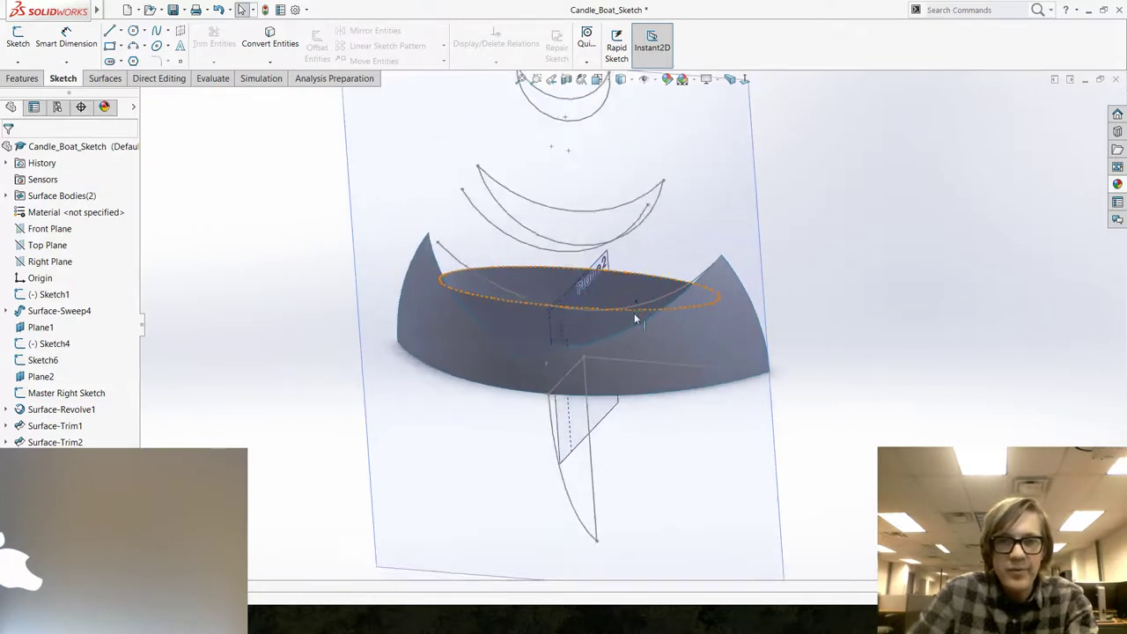
pyautogui.scroll(-3, 634, 314)
pyautogui.moveTo(427, 320); pyautogui.dragTo(547, 374, button='middle')
pyautogui.scroll(3, 618, 387)
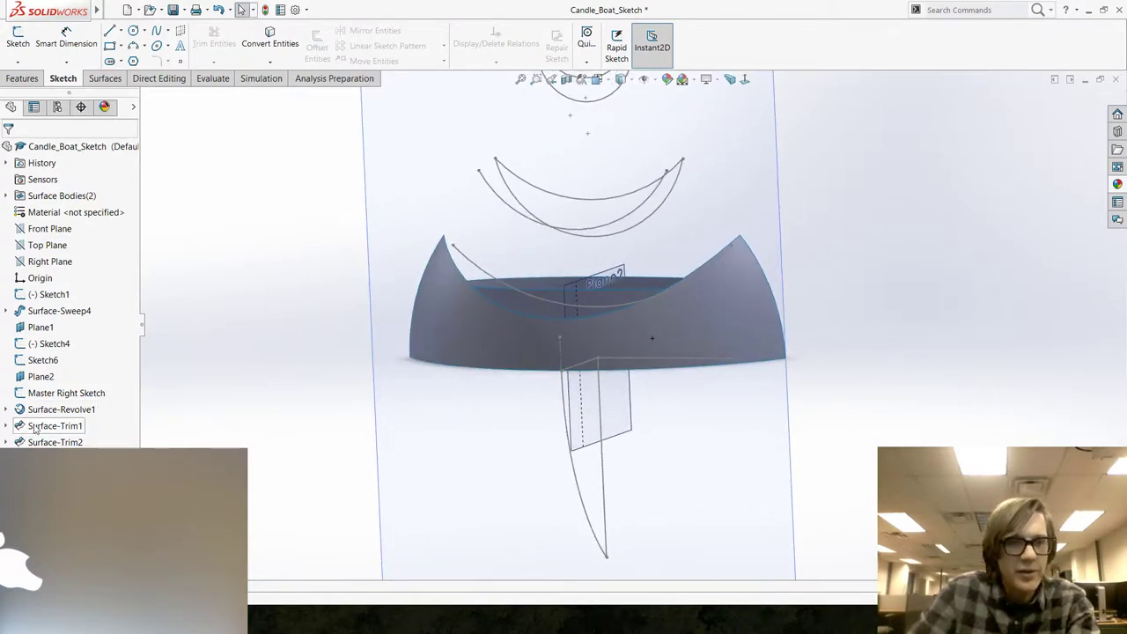
pyautogui.moveTo(443, 399); pyautogui.dragTo(409, 436, button='middle')
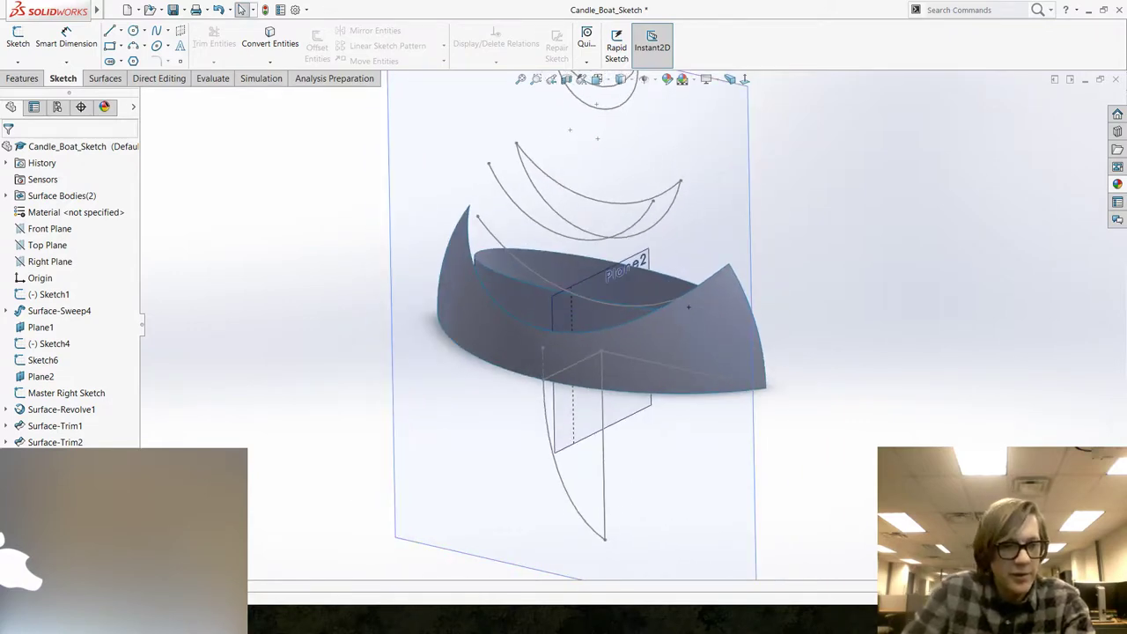
pyautogui.hotkey('alt', 'Tab')
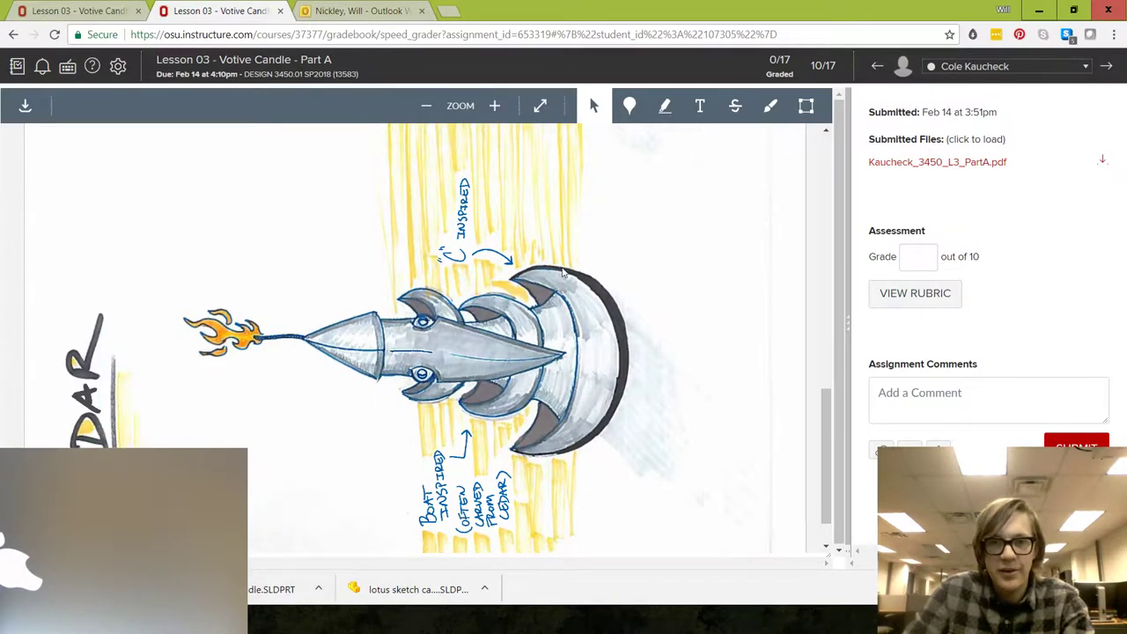
# Scroll the rocket-shaped candle drawing, compare it with the hull, and return to SOLIDWORKS.
pyautogui.scroll(2, 608, 404)
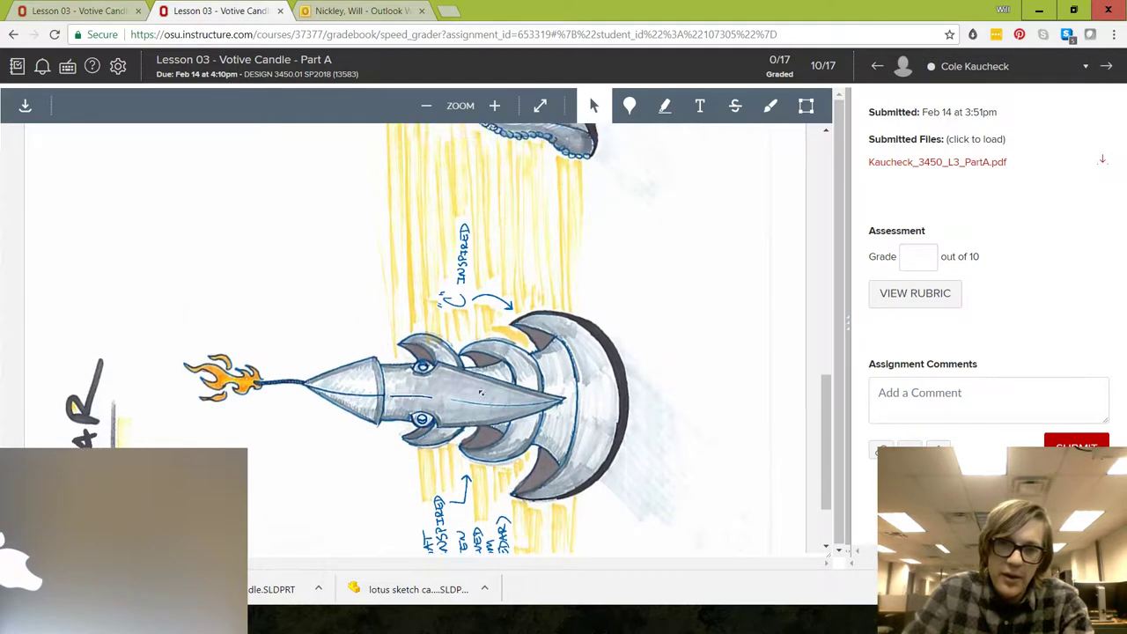
pyautogui.scroll(-1, 572, 440)
pyautogui.scroll(2, 548, 480)
pyautogui.scroll(-2, 555, 444)
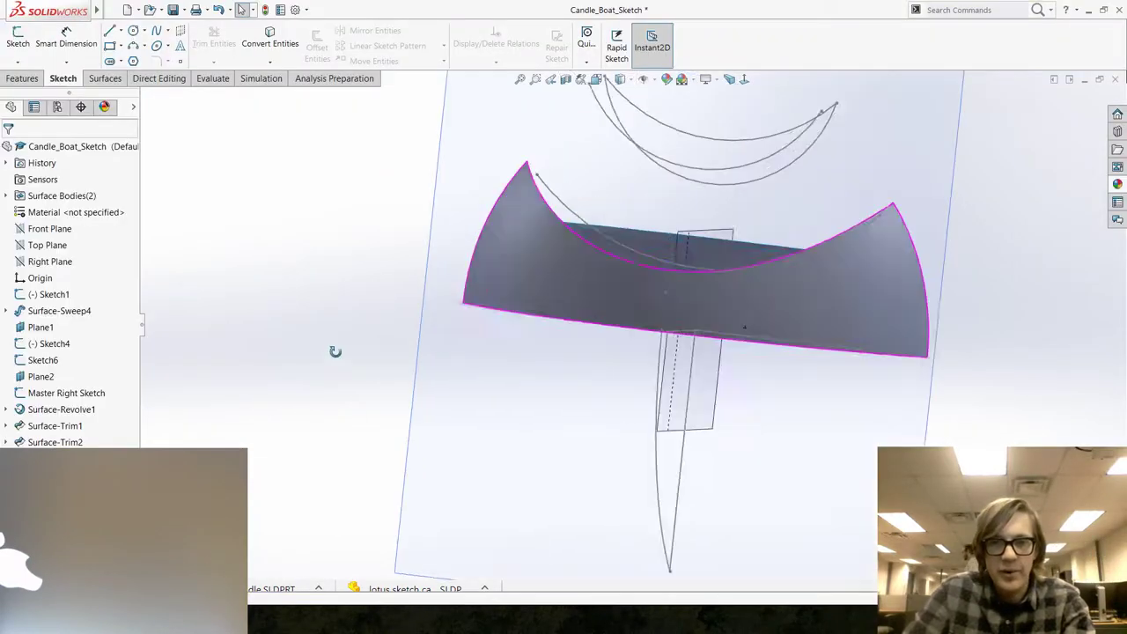
pyautogui.moveTo(335, 349)
pyautogui.mouseDown(button='middle')
pyautogui.moveTo(340, 384)
pyautogui.moveTo(349, 344)
pyautogui.moveTo(341, 361)
pyautogui.mouseUp(button='middle')
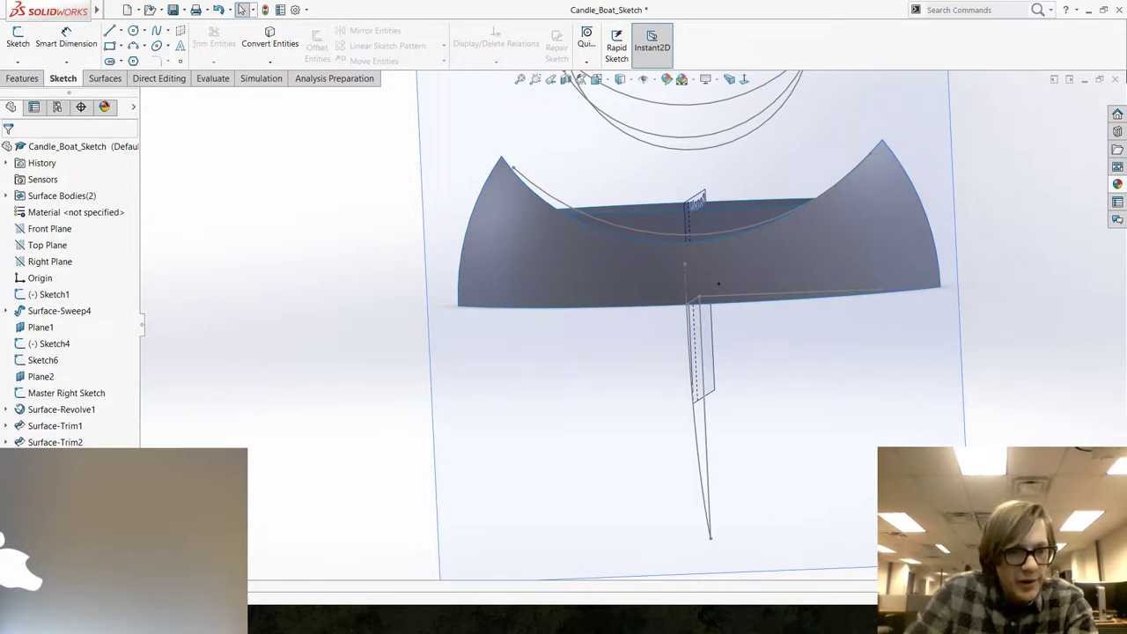
pyautogui.hotkey('alt', 'Tab')
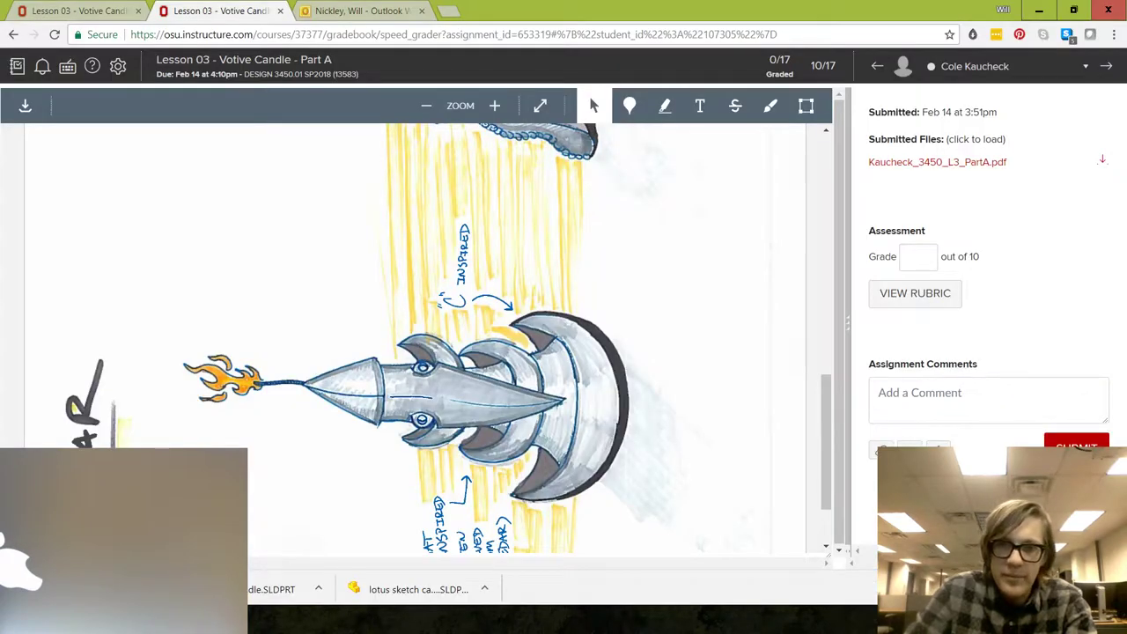
pyautogui.hotkey('alt', 'Tab')
# Reopen Surface-Trim2's trim sketch for editing.
pyautogui.scroll(4, 812, 279)
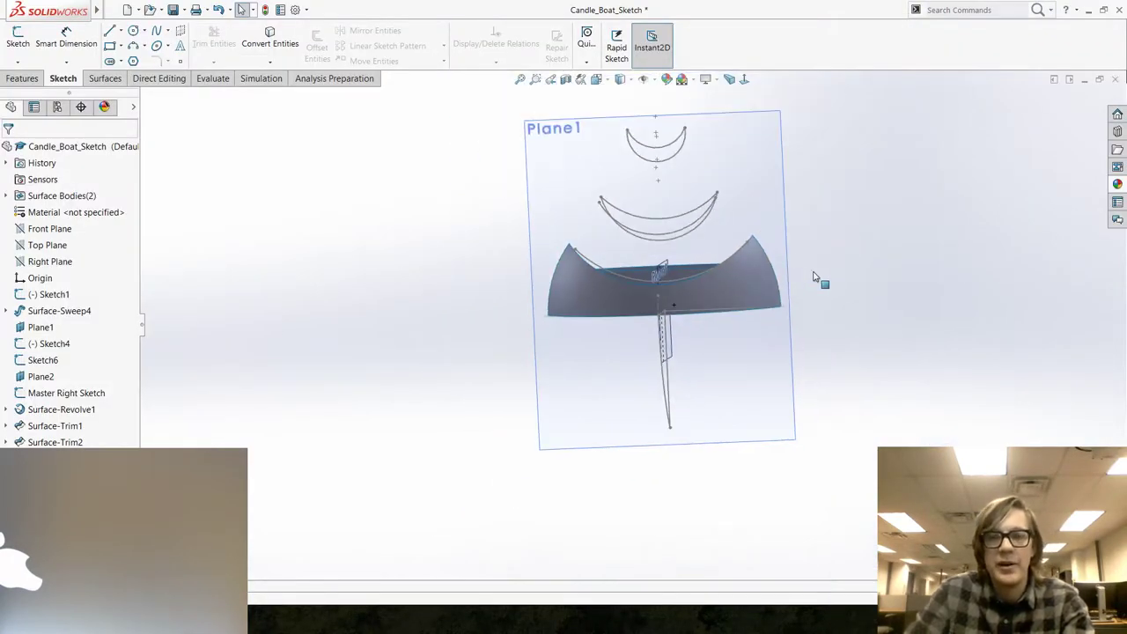
pyautogui.scroll(-5, 377, 390)
pyautogui.scroll(2, 496, 299)
pyautogui.scroll(-1, 302, 412)
pyautogui.scroll(-1, 297, 405)
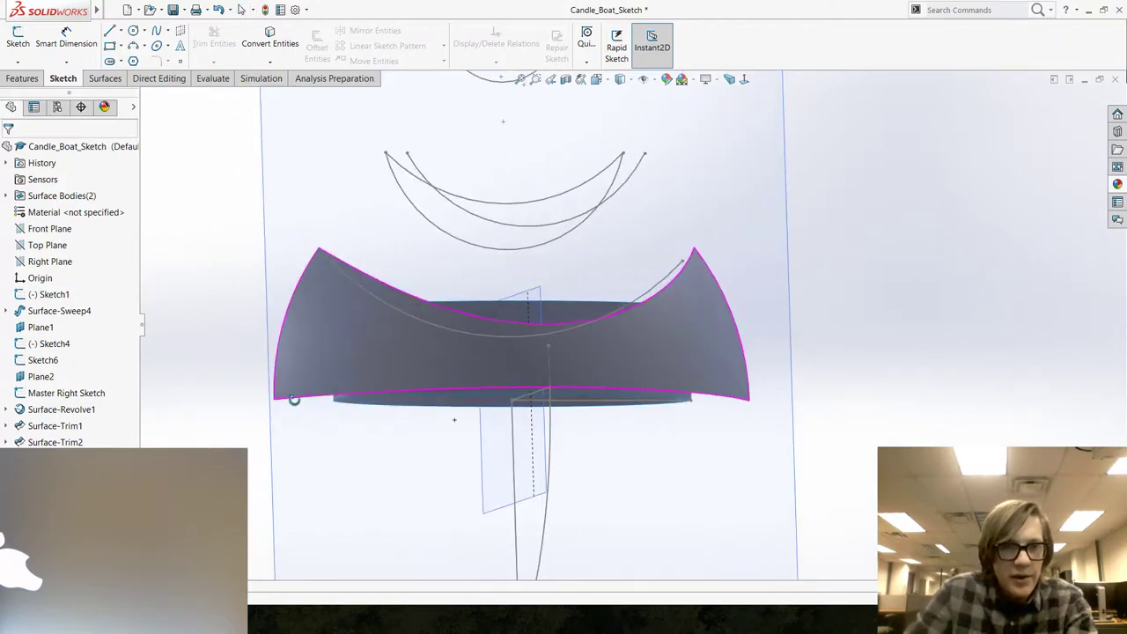
pyautogui.scroll(1, 259, 432)
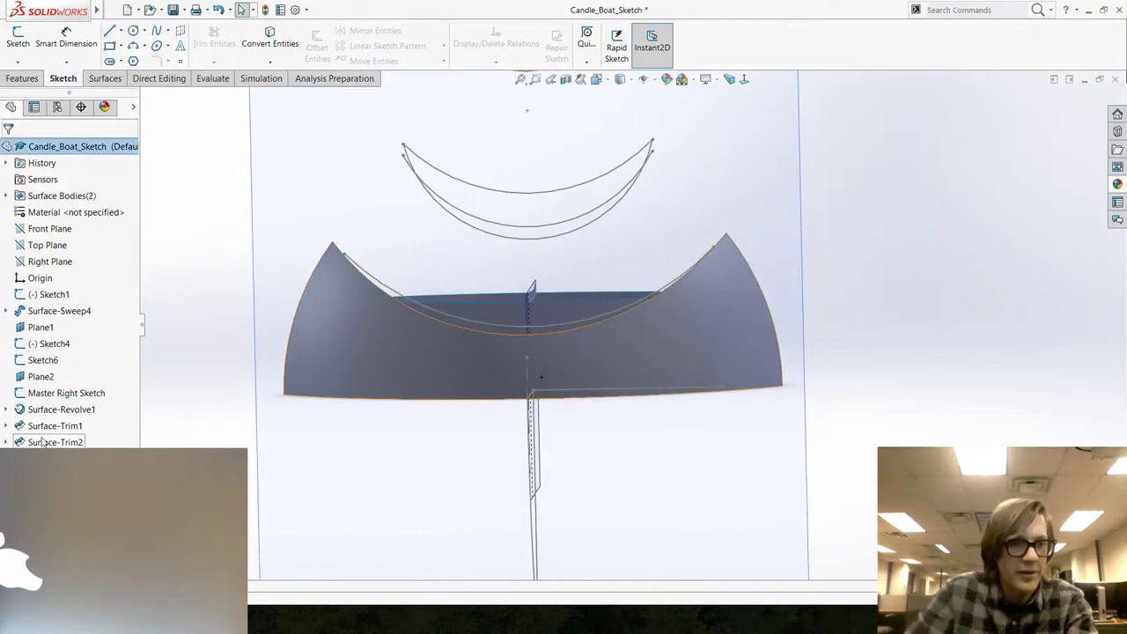
pyautogui.click(46, 442)
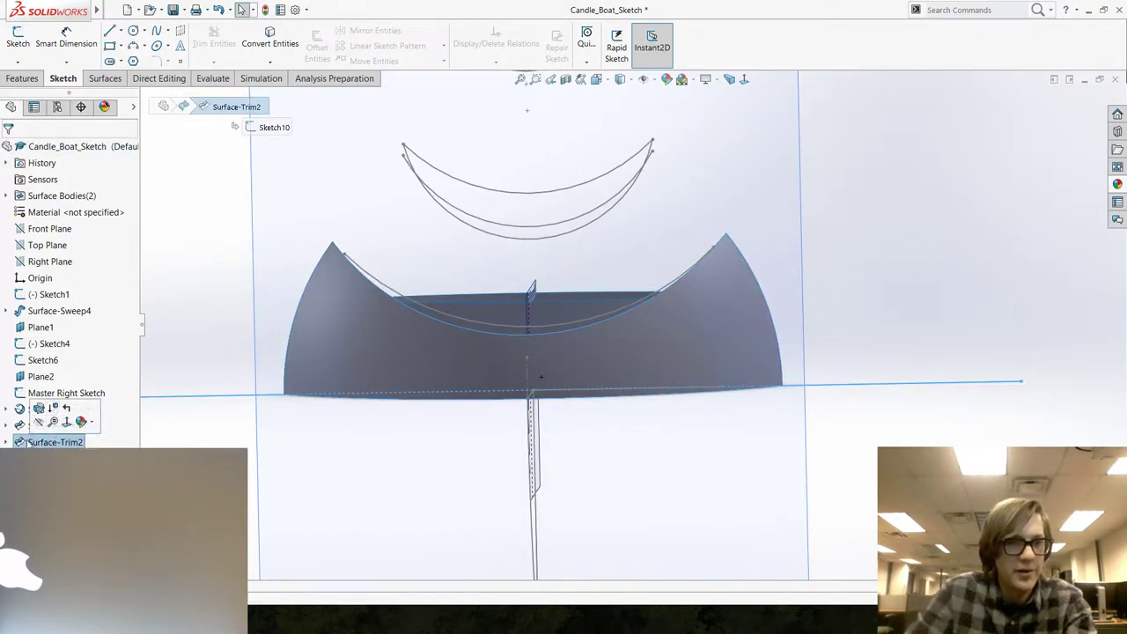
pyautogui.rightClick(45, 440)
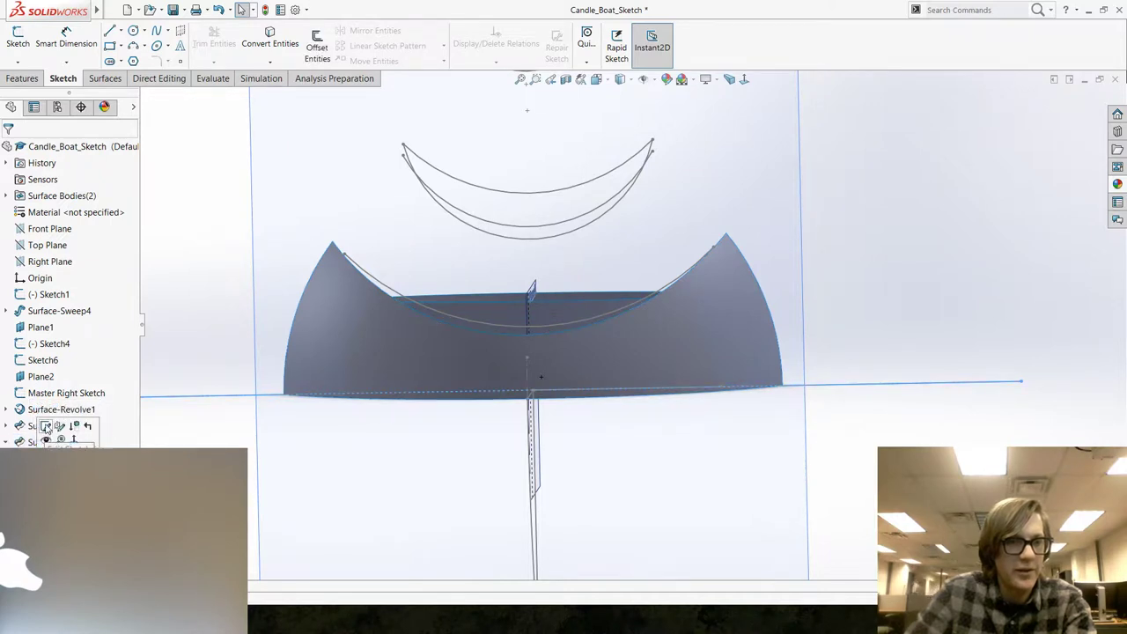
pyautogui.click(46, 426)
pyautogui.click(423, 391)
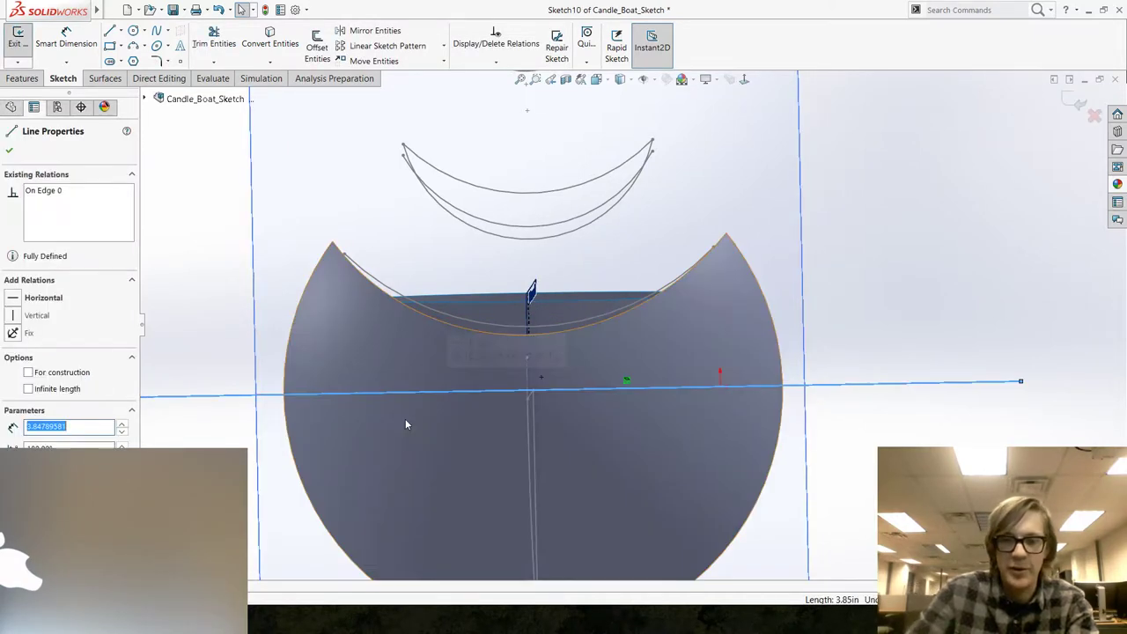
pyautogui.press('Escape')
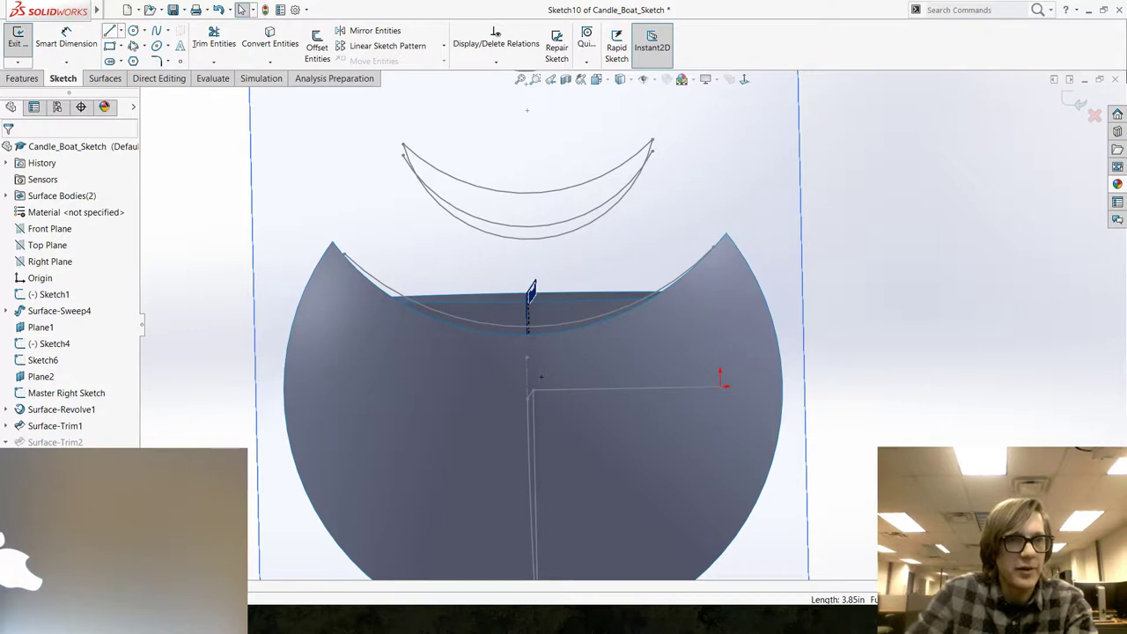
# Draw a left arc from the hull's upper-left tip and a horizontal line across the hull.
pyautogui.click(135, 46)
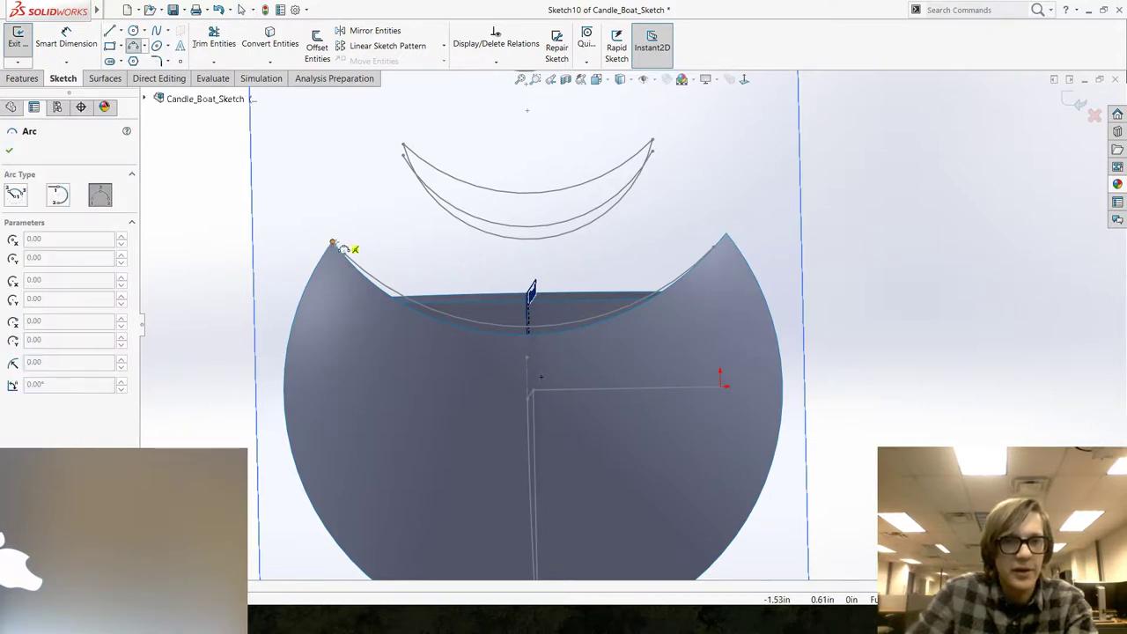
pyautogui.click(333, 243)
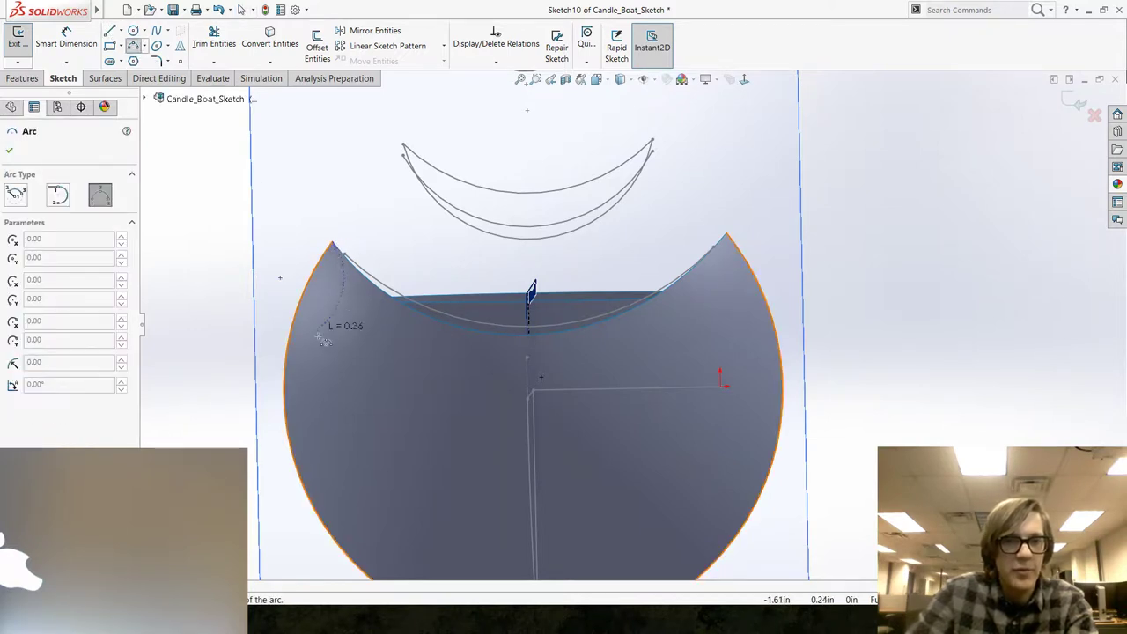
pyautogui.click(394, 389)
pyautogui.click(366, 370)
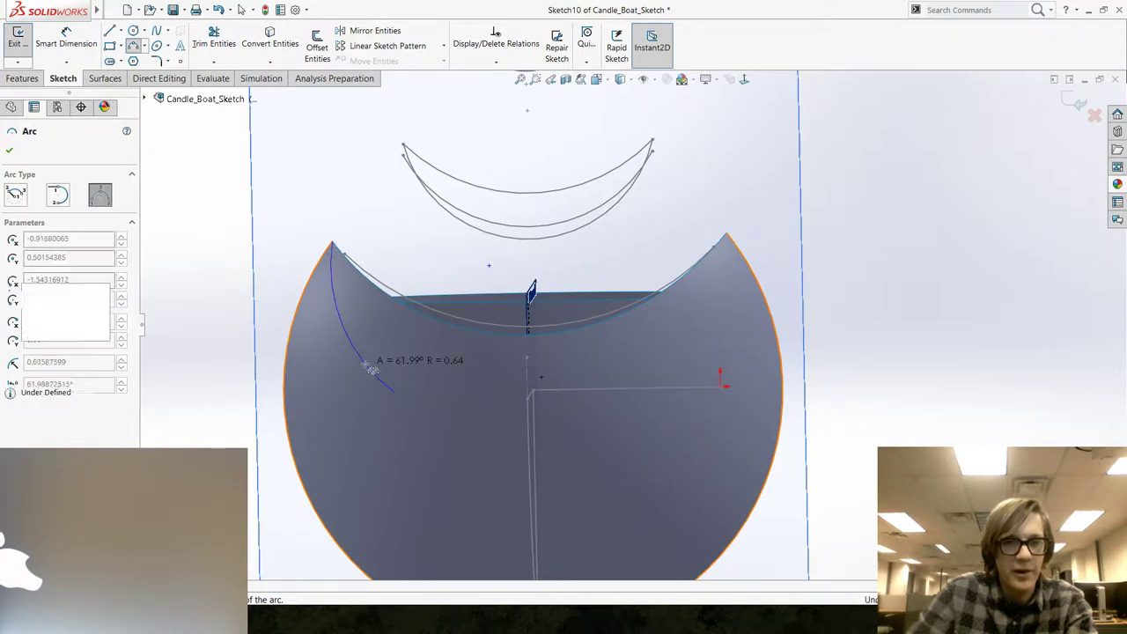
pyautogui.press('Escape')
pyautogui.press('l')
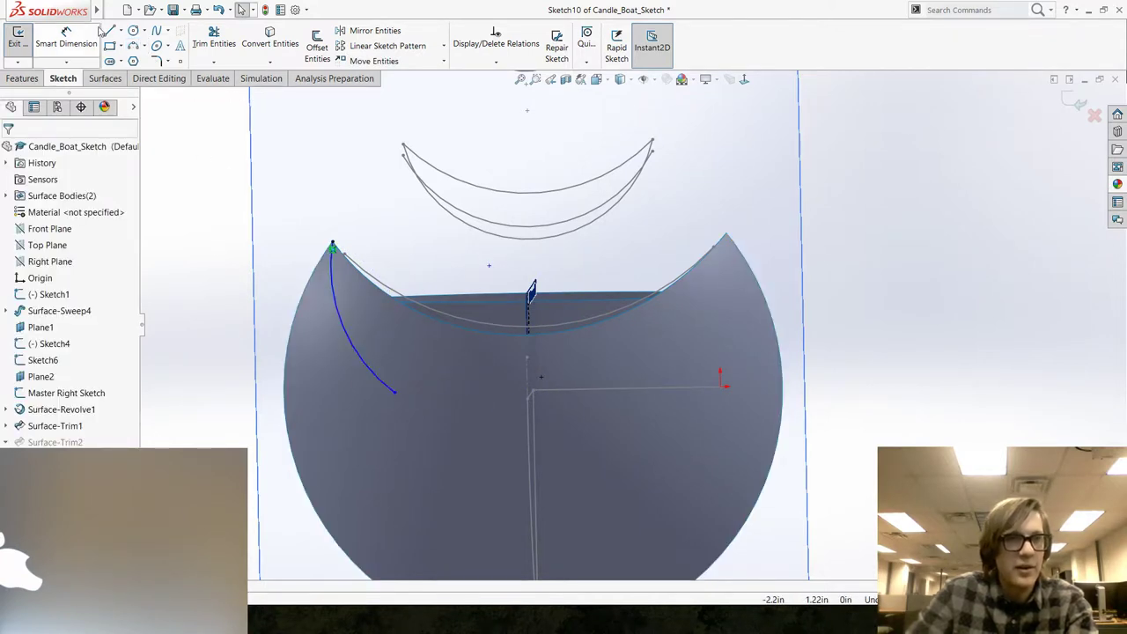
pyautogui.click(394, 390)
pyautogui.click(631, 387)
pyautogui.press('Escape')
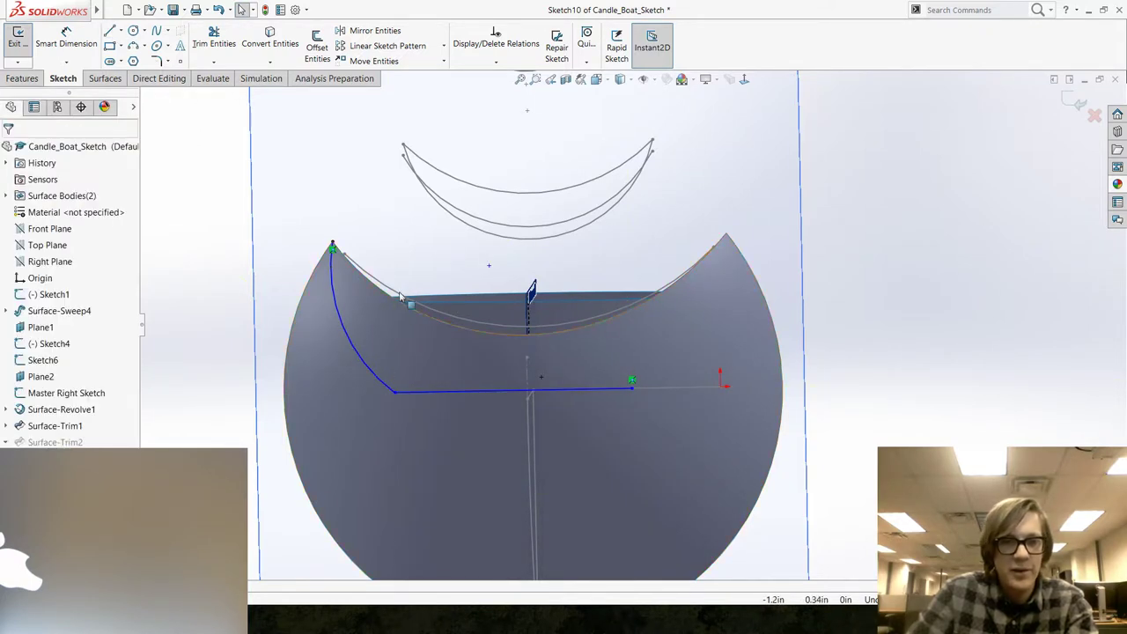
# Convert the vertical centre line, mirror the left arc about it, and join the line to the mirrored arc.
pyautogui.click(535, 423)
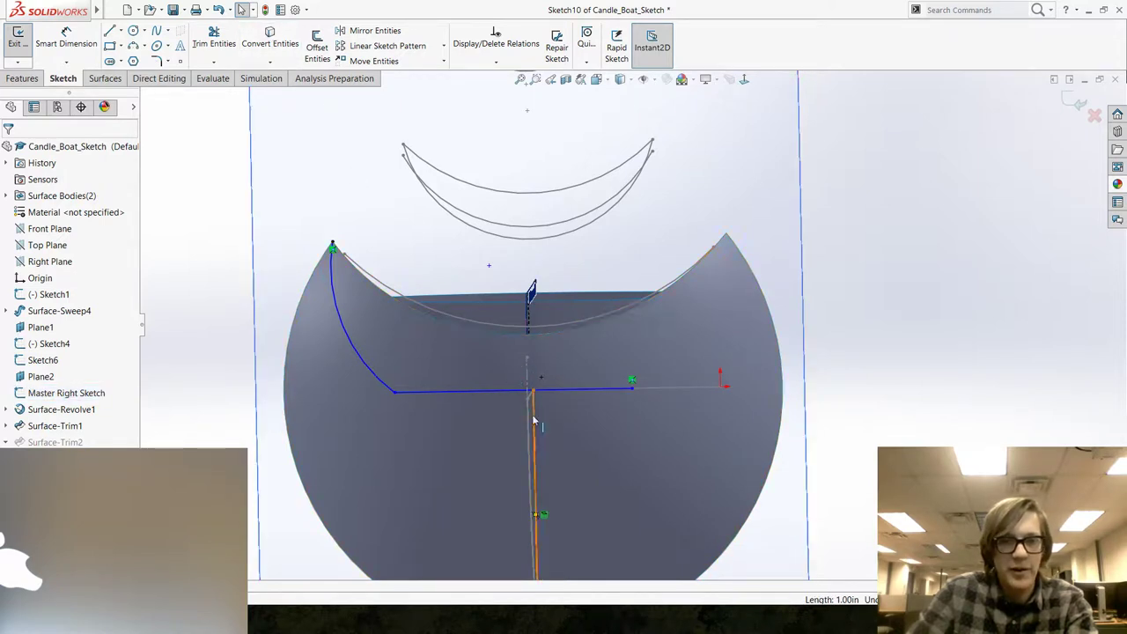
pyautogui.click(544, 390)
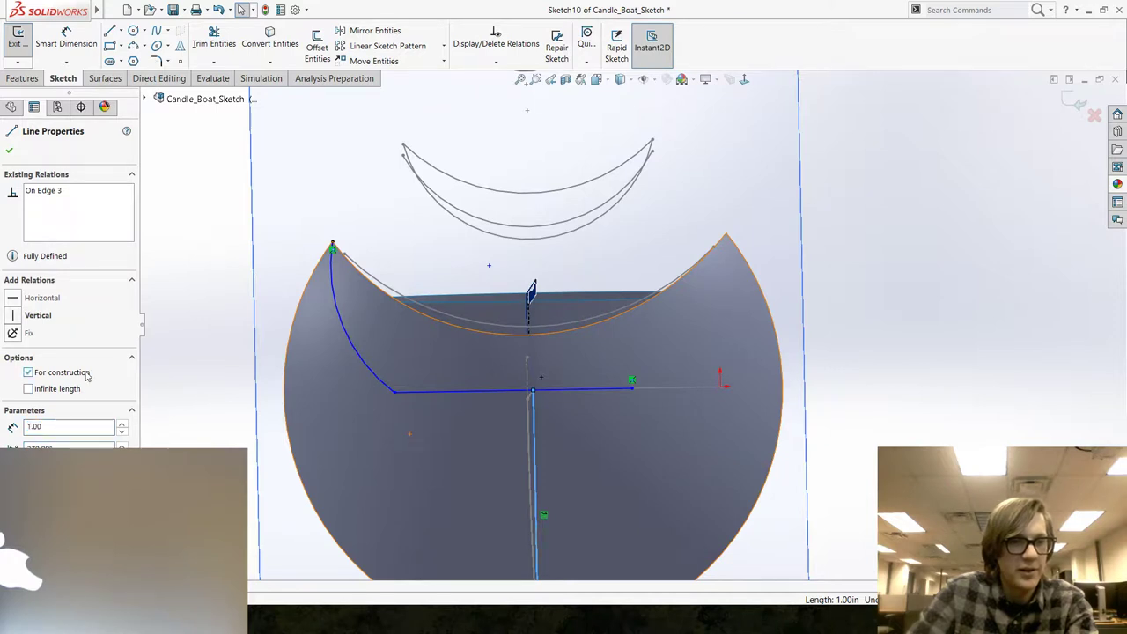
pyautogui.click(217, 317)
pyautogui.click(368, 30)
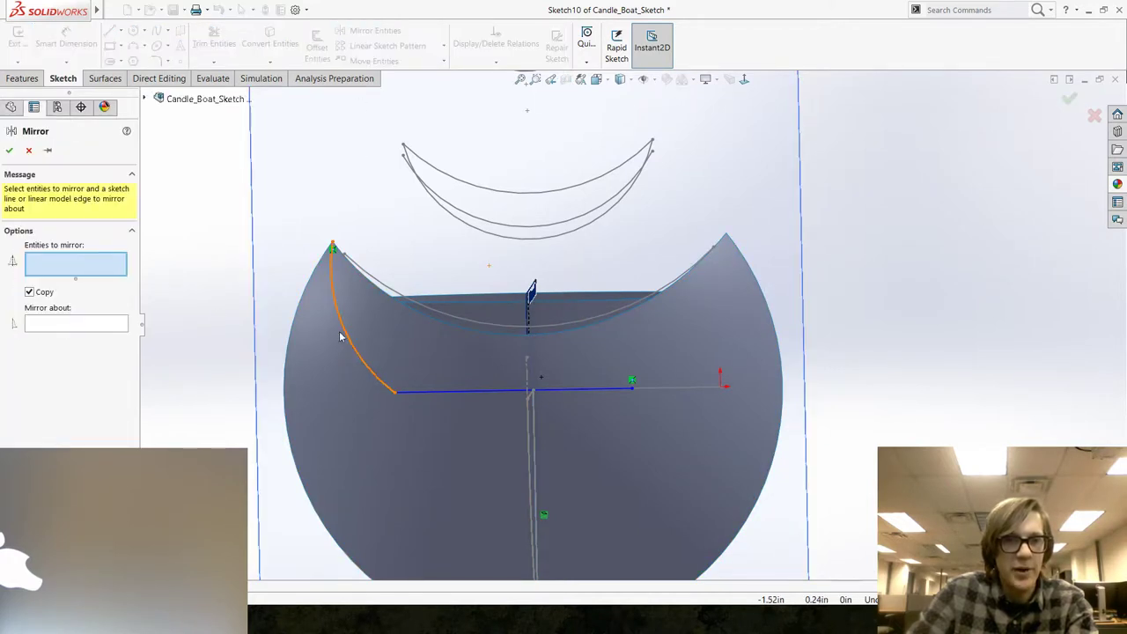
pyautogui.click(536, 424)
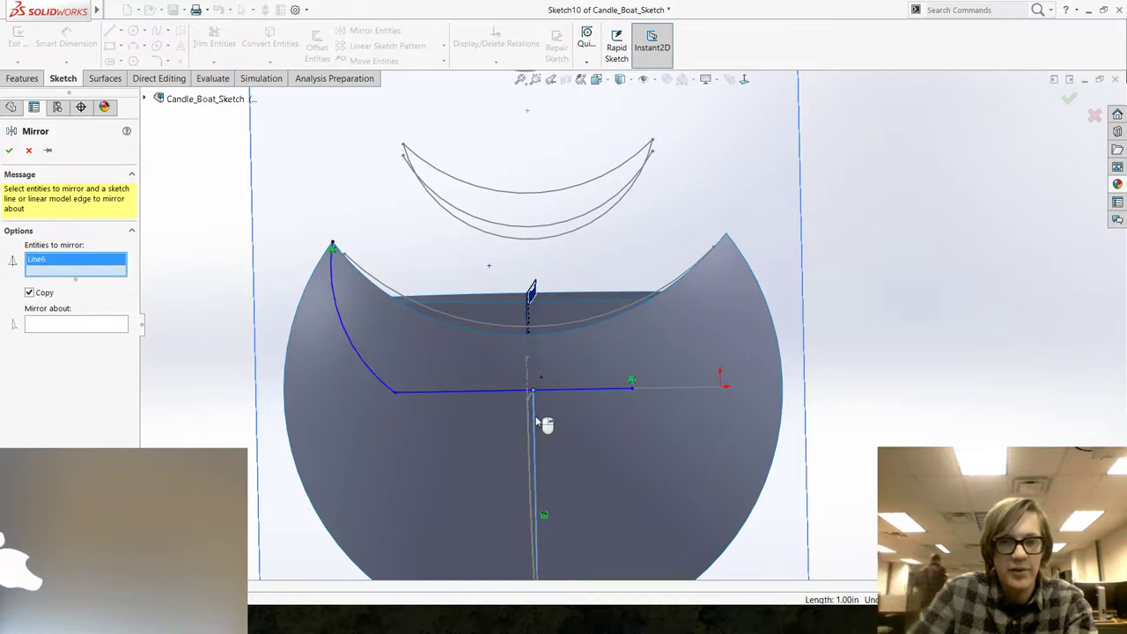
pyautogui.rightClick(35, 271)
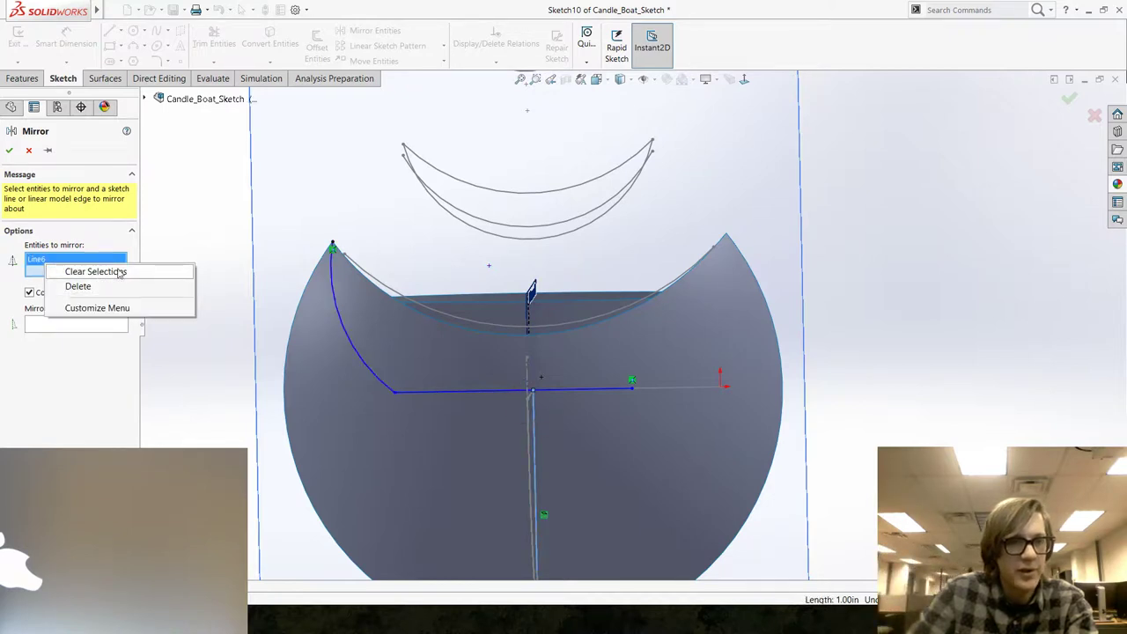
pyautogui.click(79, 284)
pyautogui.click(337, 311)
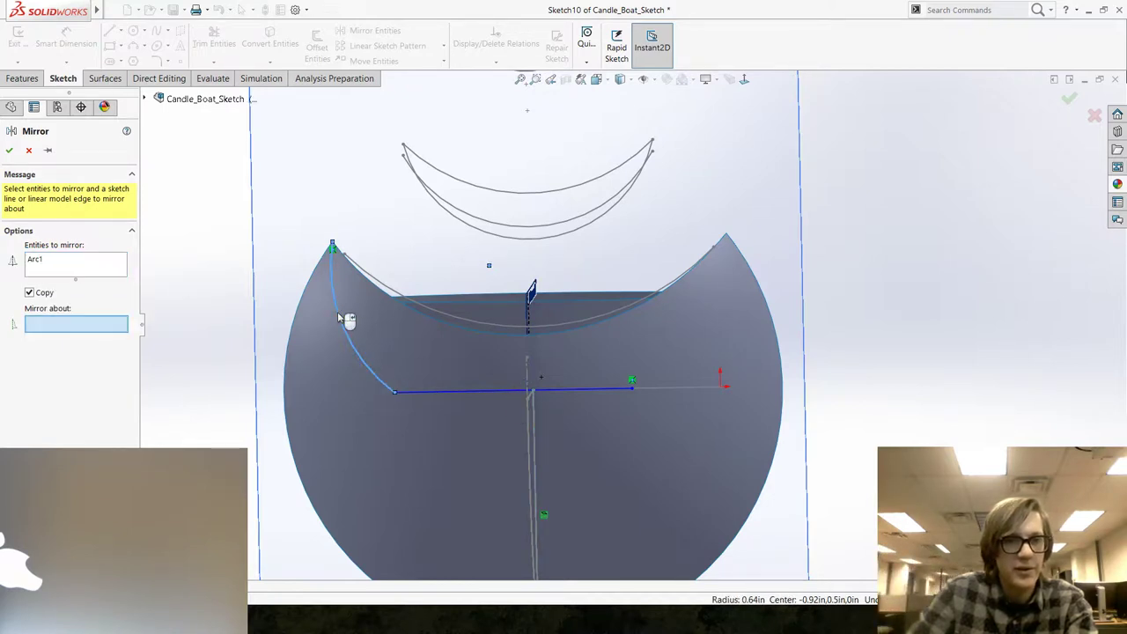
pyautogui.click(535, 438)
pyautogui.press('Return')
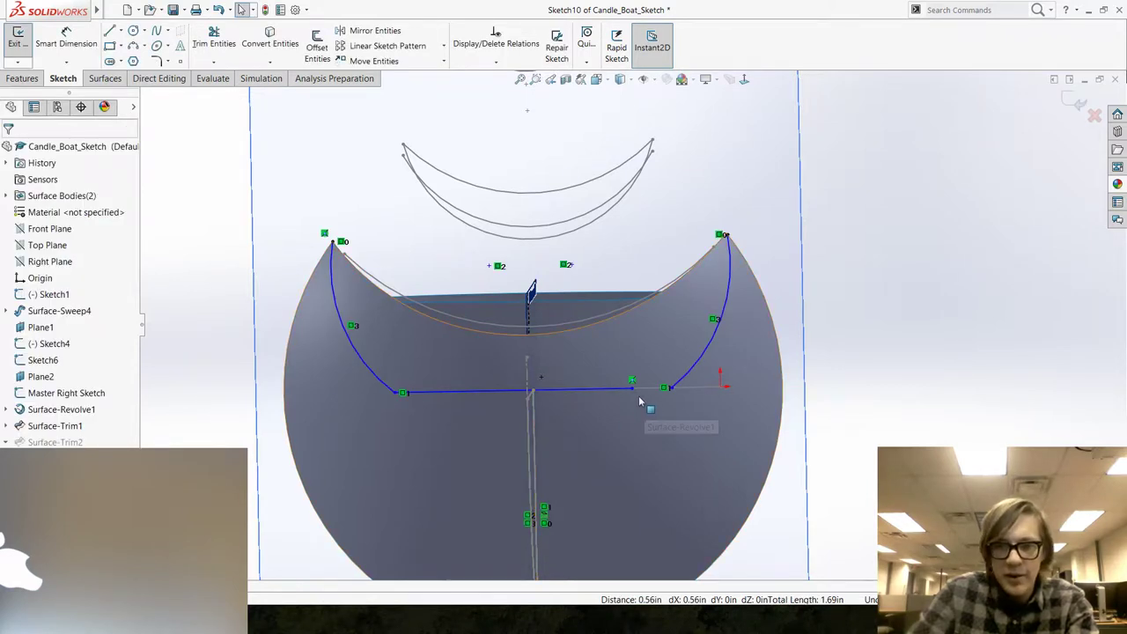
pyautogui.moveTo(631, 382); pyautogui.dragTo(672, 387)
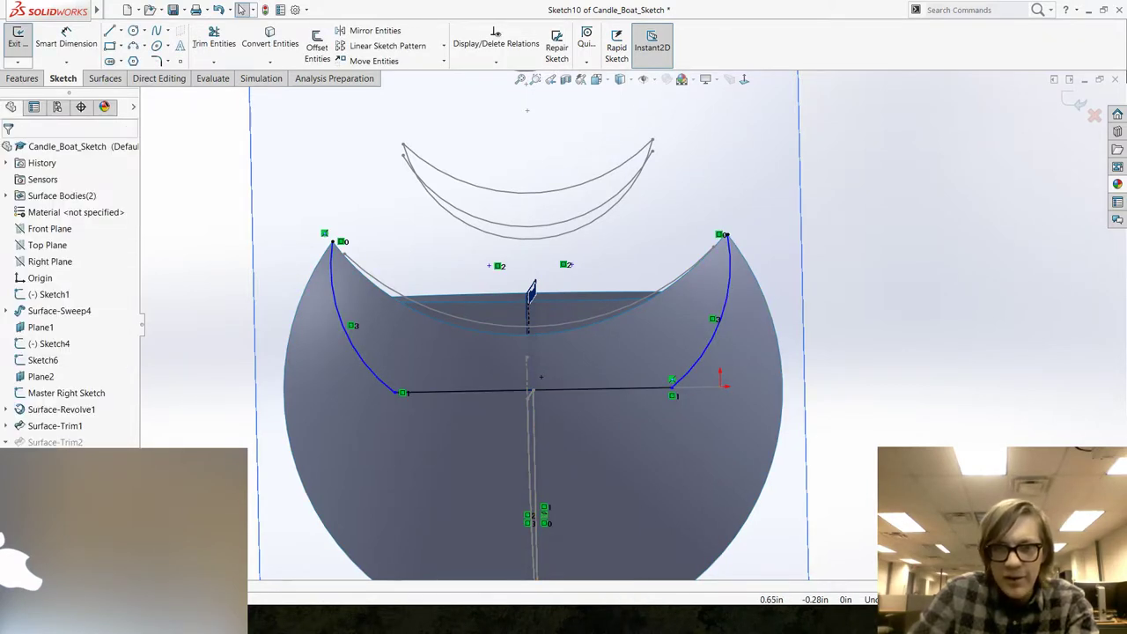
pyautogui.scroll(-1, 635, 323)
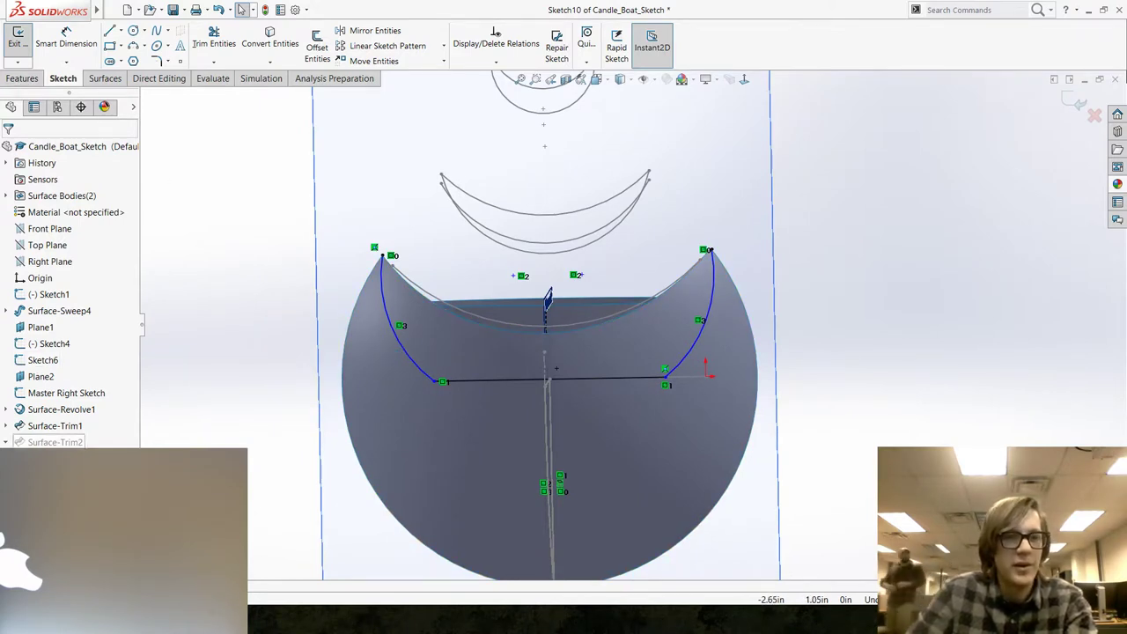
# Exit the trim sketch, dismiss the rebuild error, and select the failing Surface-Trim2.
pyautogui.click(1076, 103)
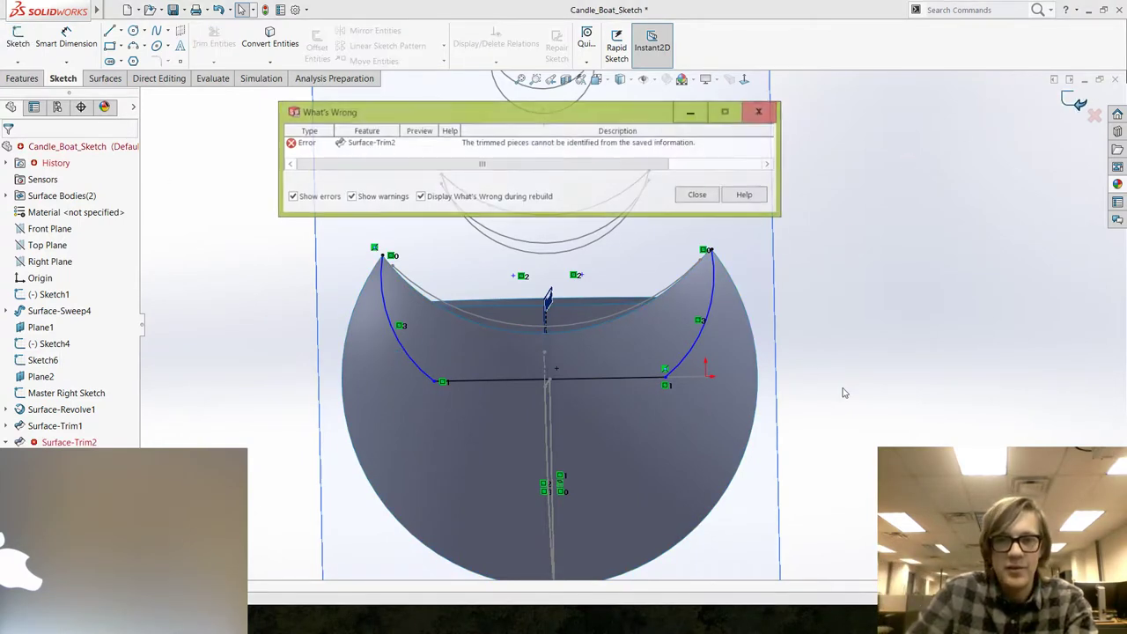
pyautogui.click(697, 194)
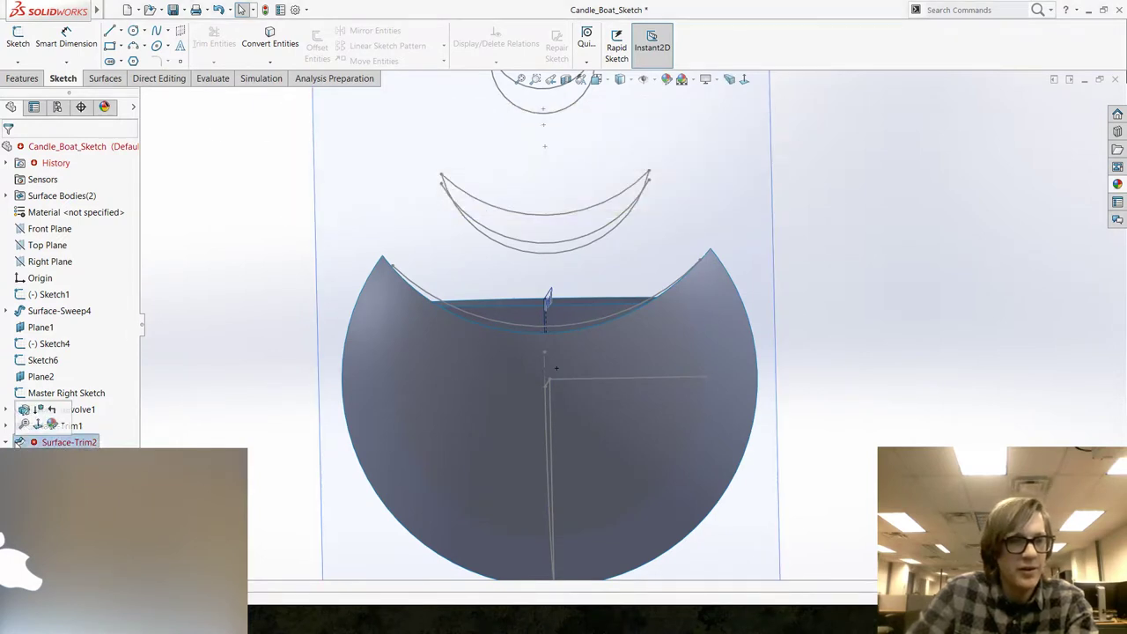
pyautogui.click(69, 442)
# Open Surface-Trim2's settings, inspect the hull, and cancel without changes.
pyautogui.click(29, 412)
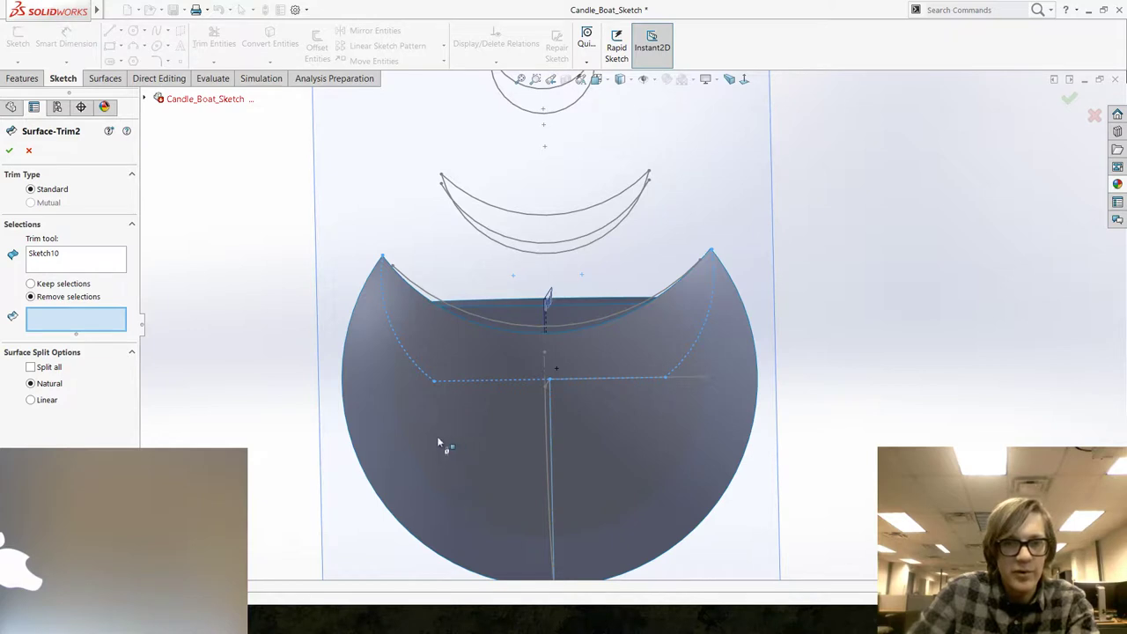
pyautogui.moveTo(437, 441); pyautogui.dragTo(473, 479, button='middle')
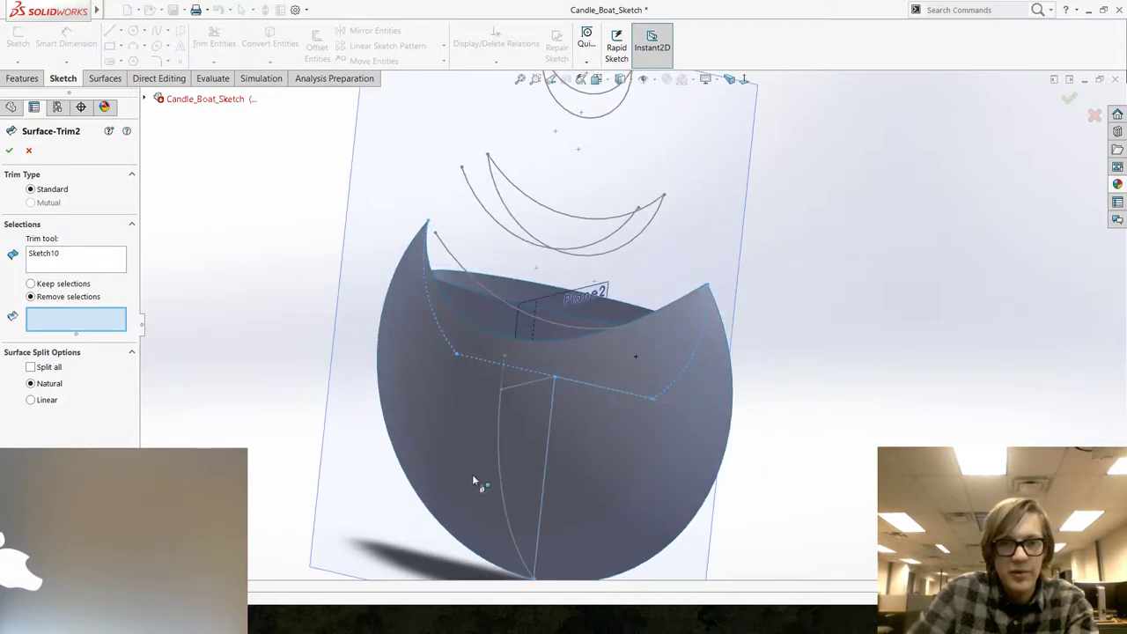
pyautogui.rightClick(75, 256)
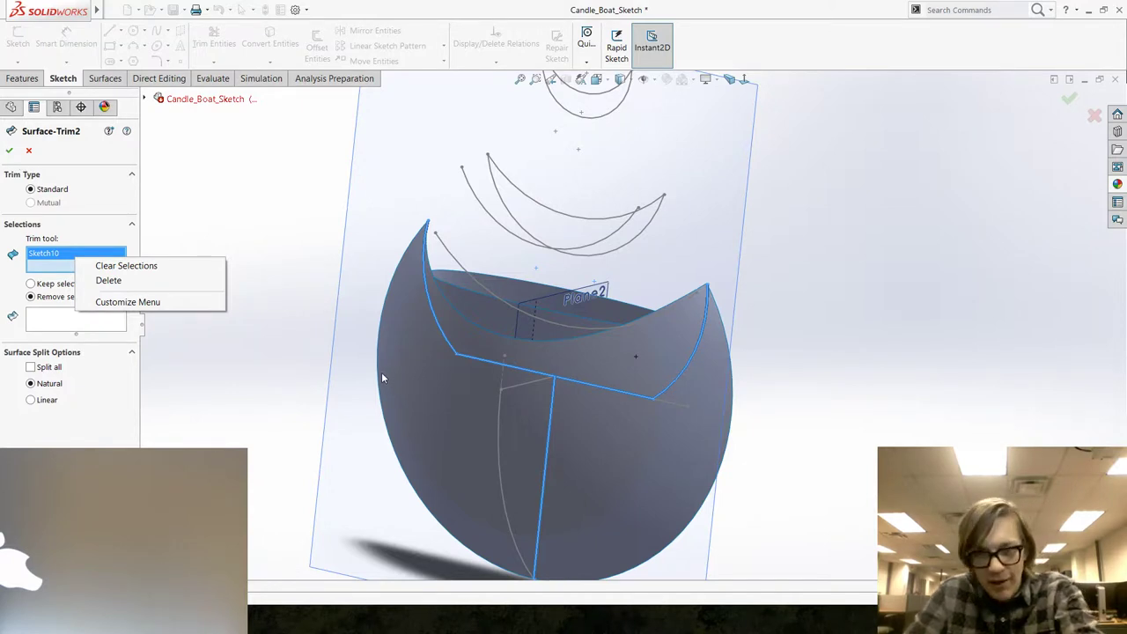
pyautogui.click(29, 151)
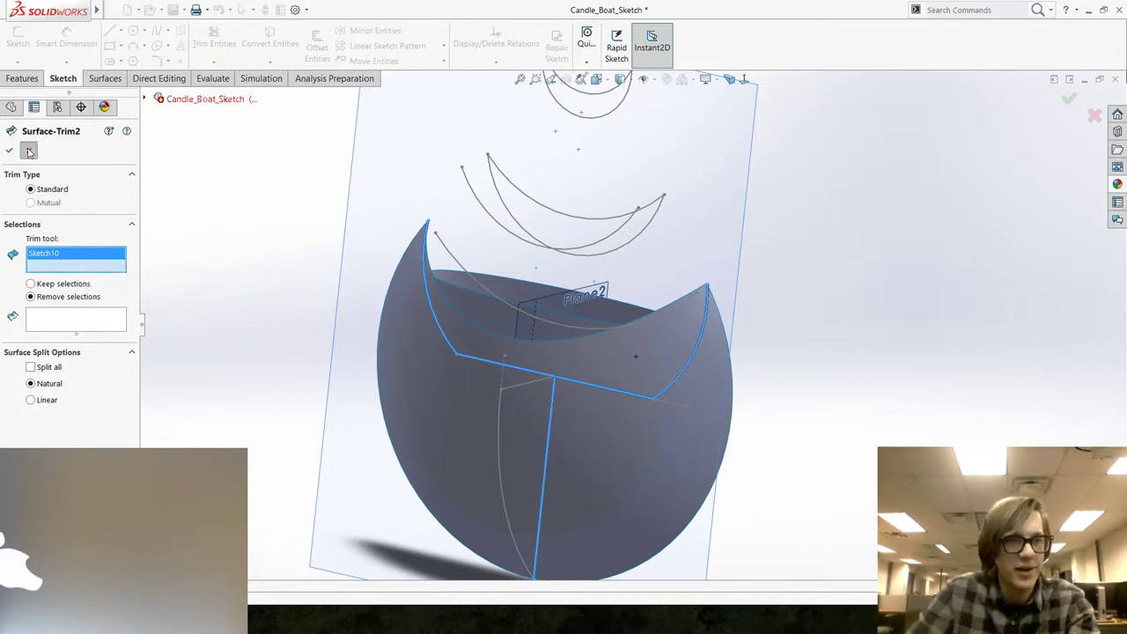
pyautogui.click(28, 151)
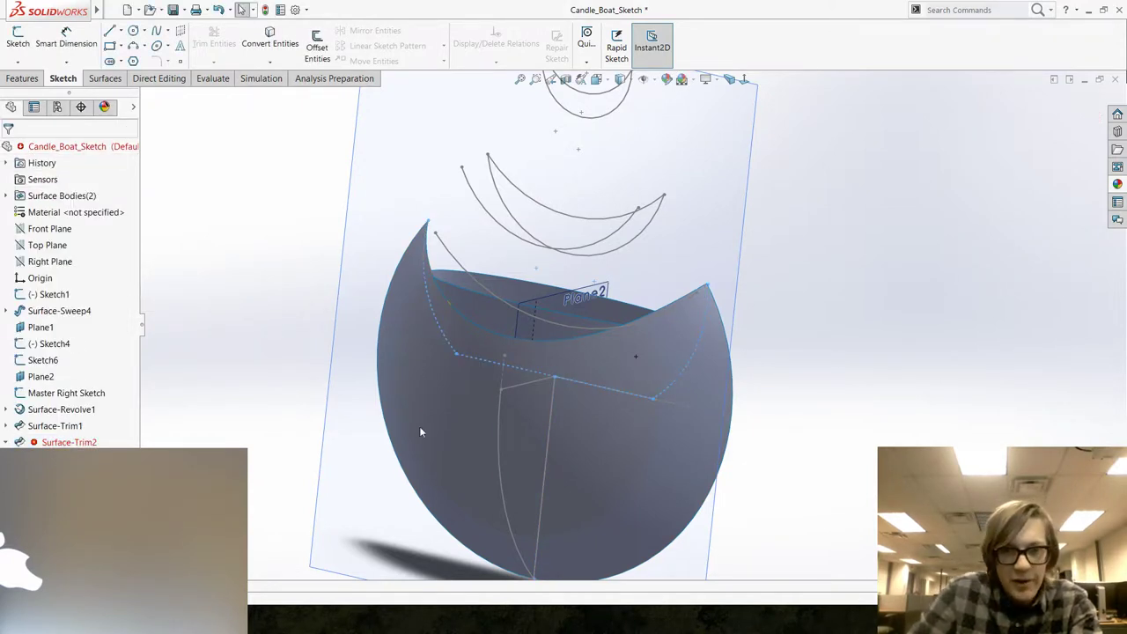
pyautogui.click(552, 423)
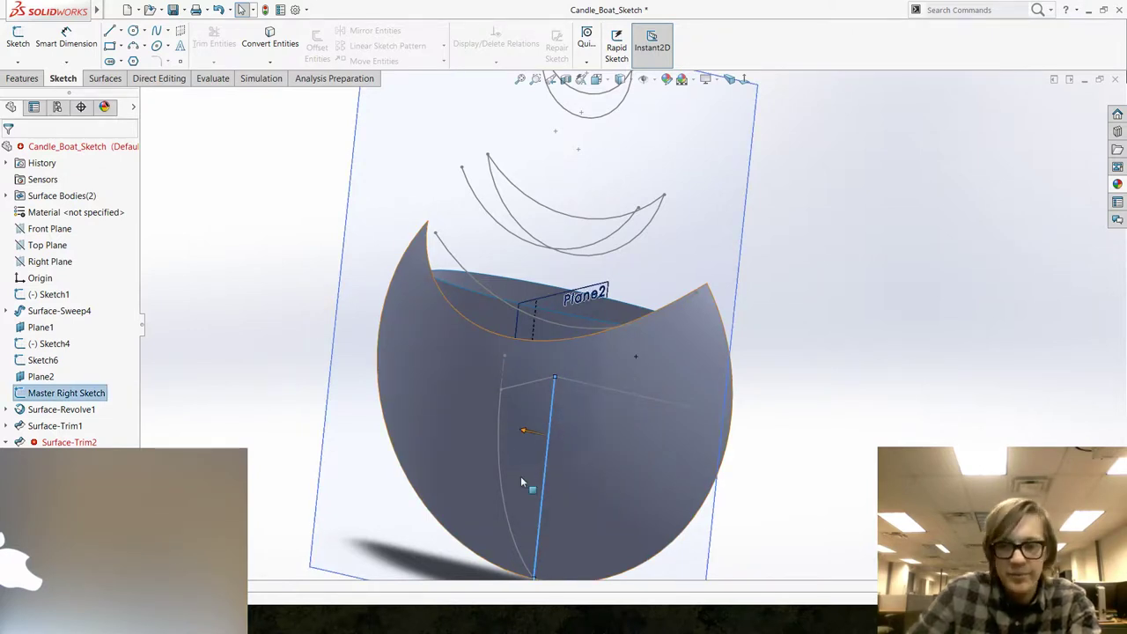
# Cancel deleting Master Right Sketch so it is kept.
pyautogui.press('Delete')
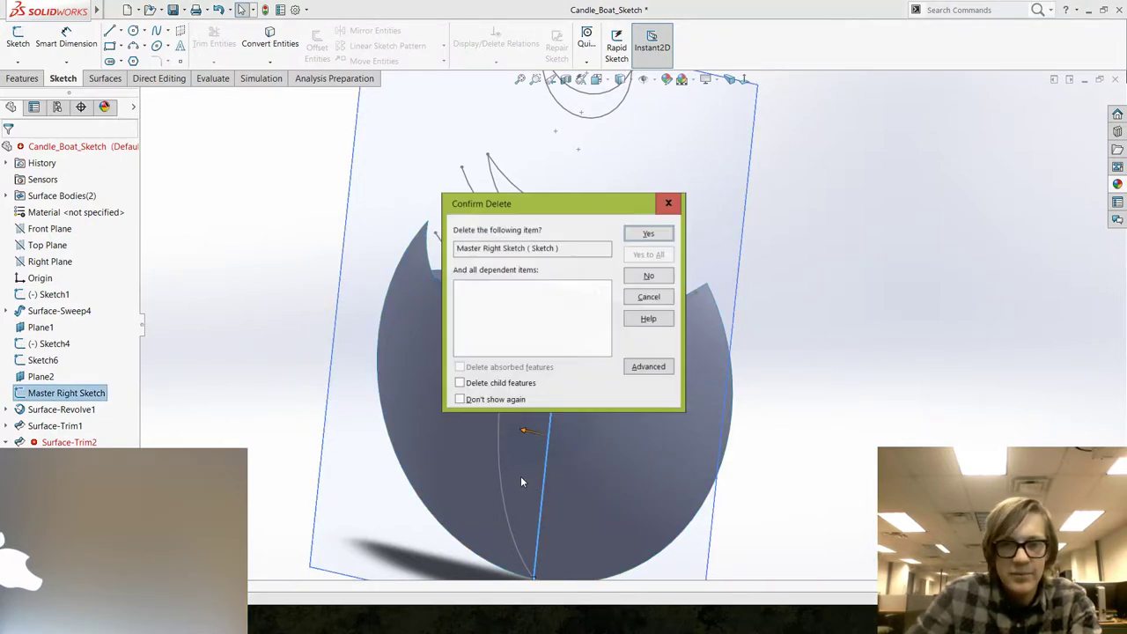
pyautogui.click(652, 278)
pyautogui.moveTo(334, 473); pyautogui.dragTo(652, 448, button='middle')
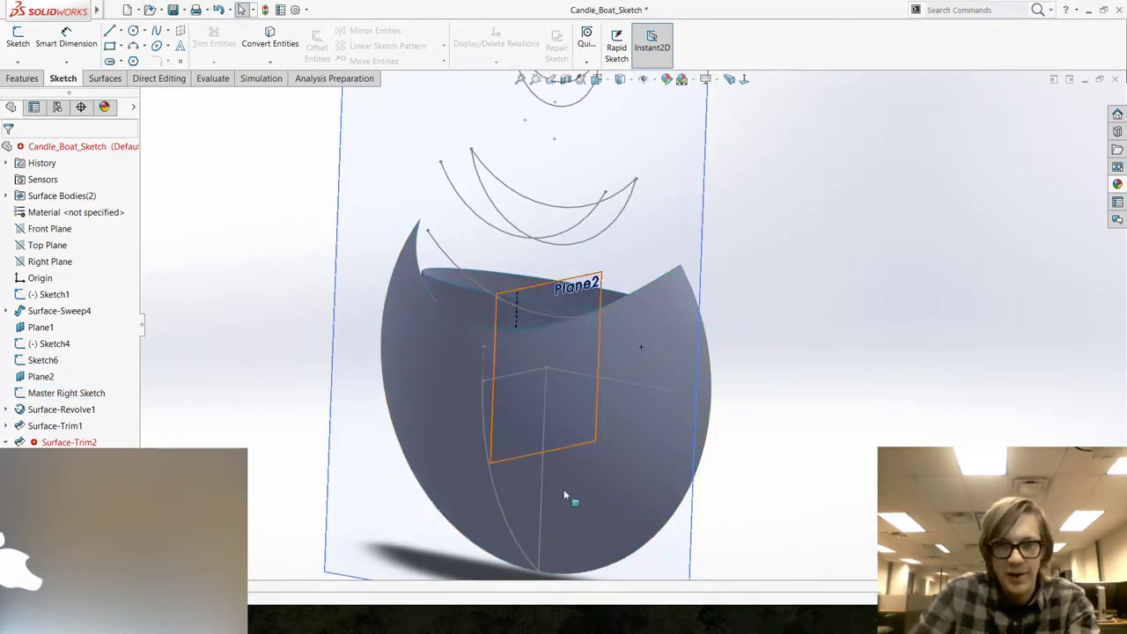
# Edit and exit Master Right Sketch, dismiss the error, and reopen Sketch10 for editing.
pyautogui.click(546, 403)
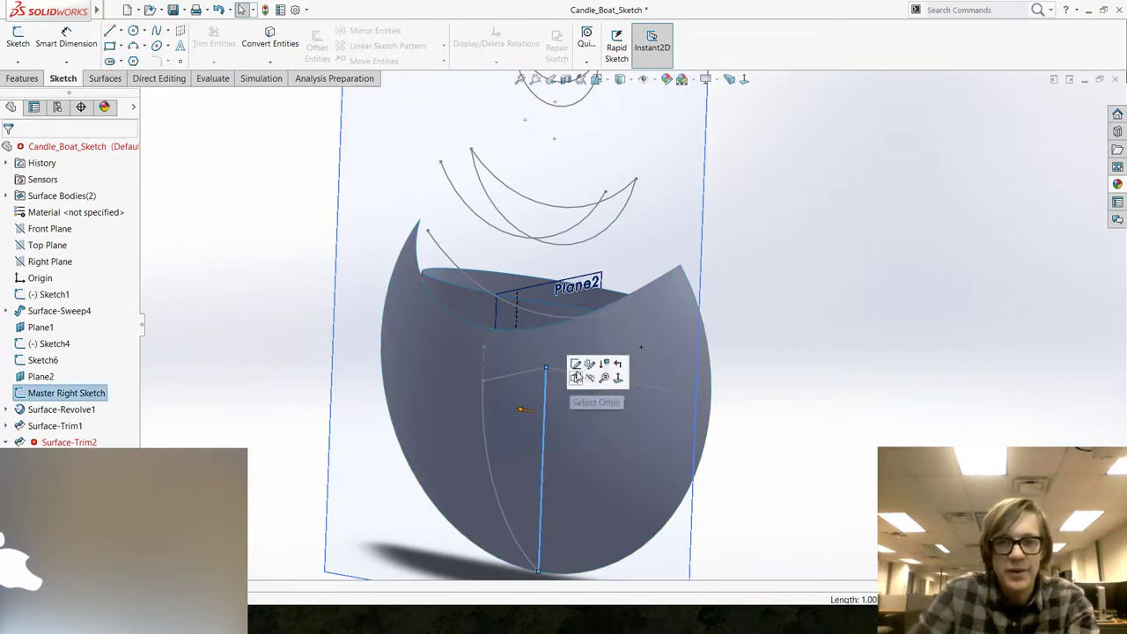
pyautogui.click(574, 363)
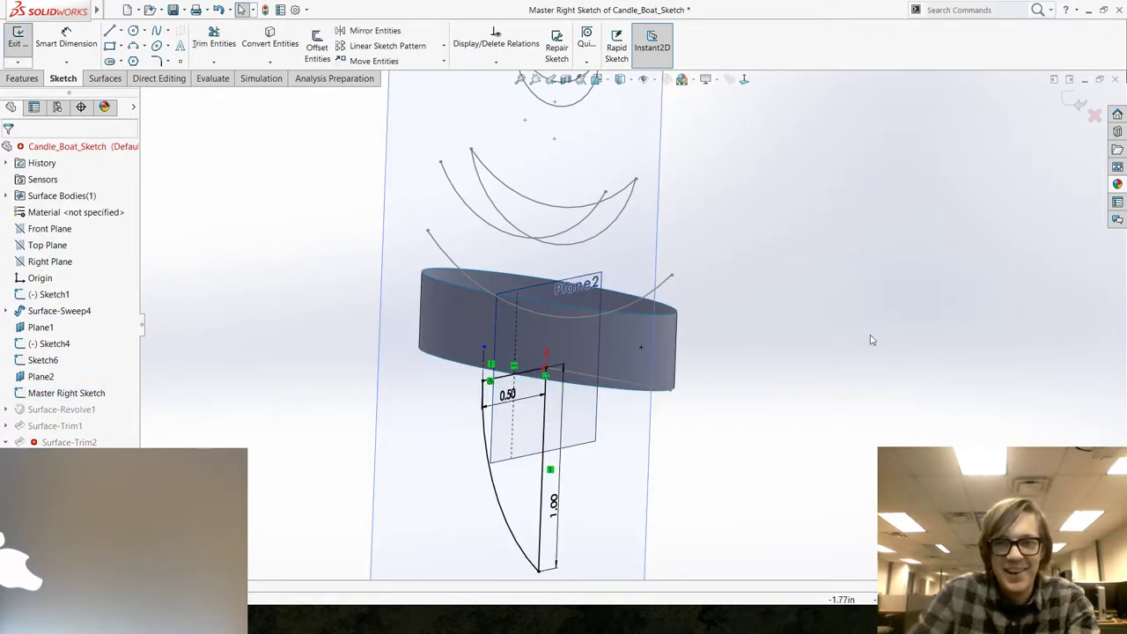
pyautogui.click(1078, 103)
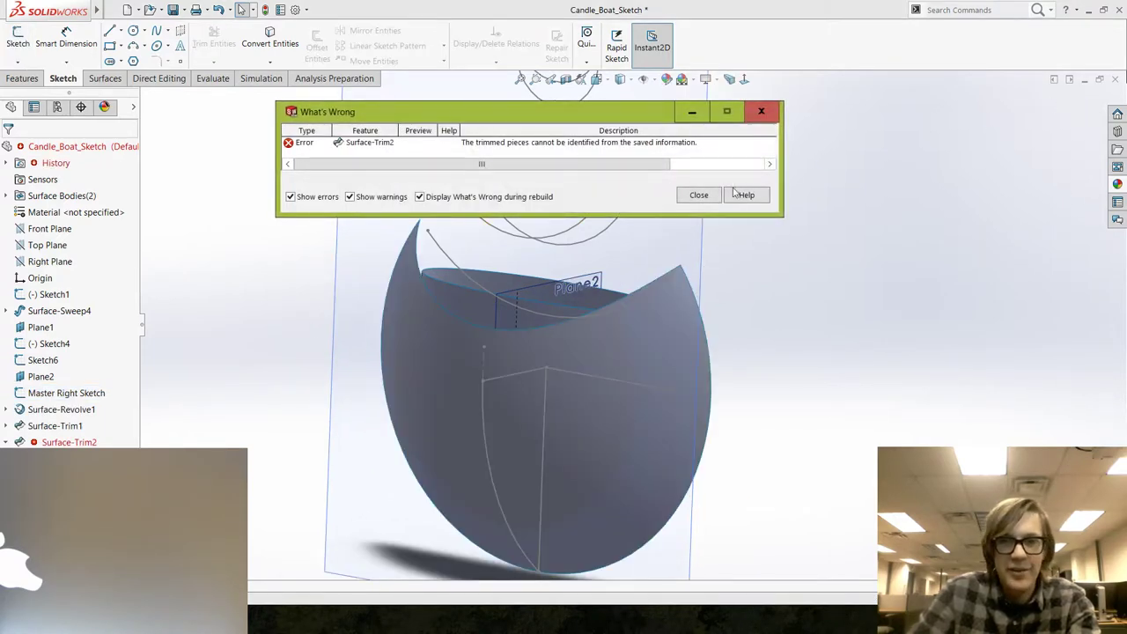
pyautogui.click(700, 195)
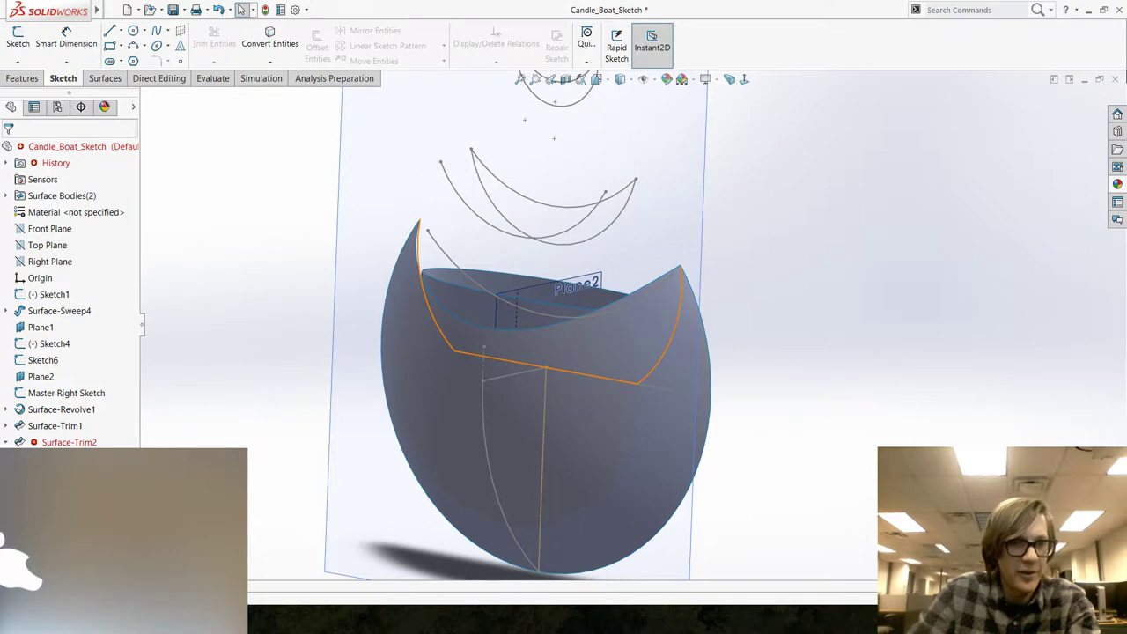
pyautogui.click(66, 441)
pyautogui.click(65, 425)
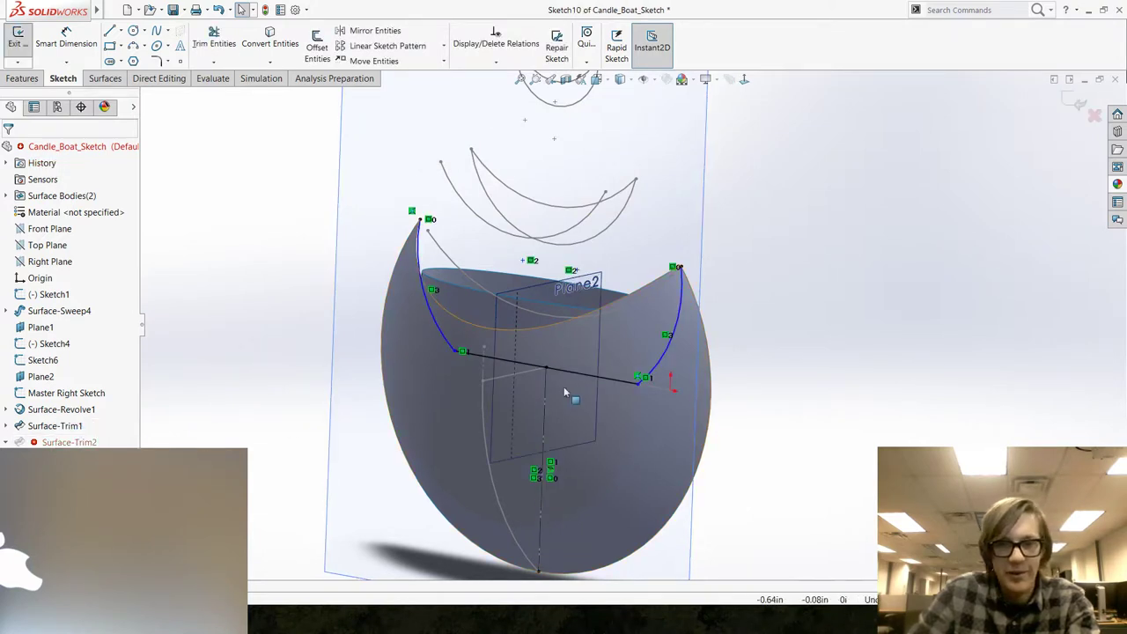
# Exit Sketch10, dismiss the rebuild error, and delete the Surface-Trim2 feature.
pyautogui.scroll(-3, 537, 502)
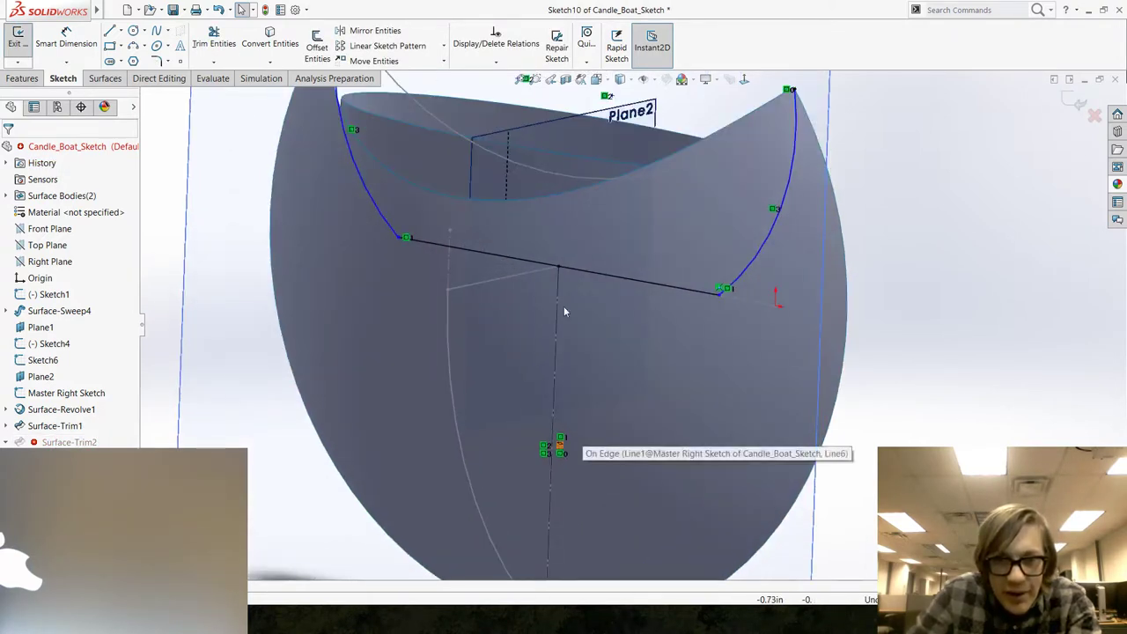
pyautogui.click(1079, 104)
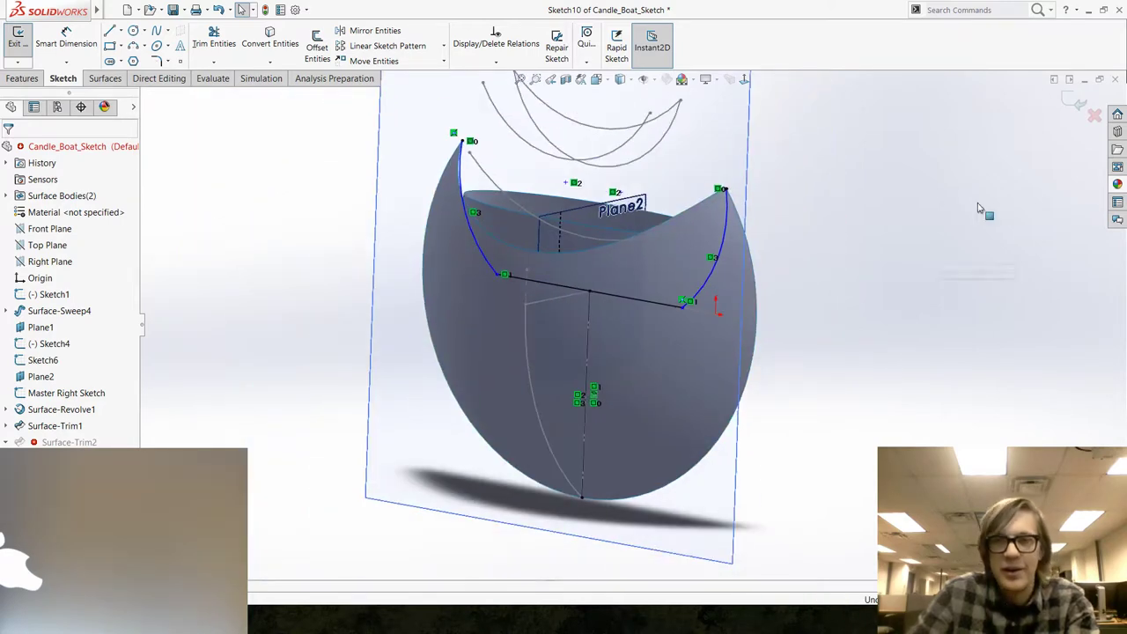
pyautogui.press('Escape')
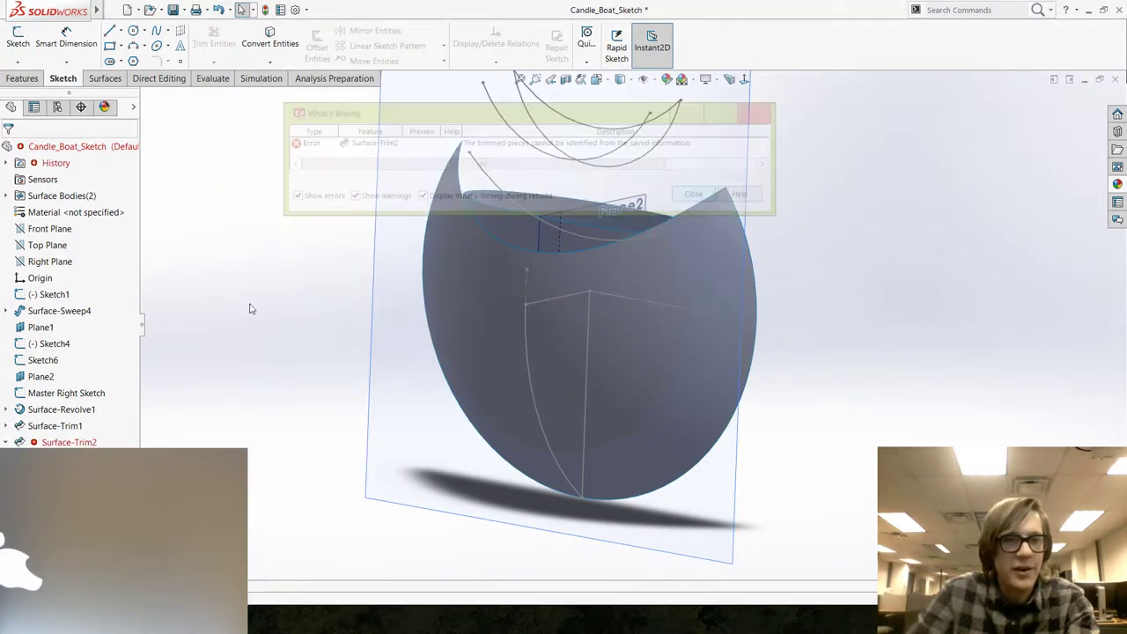
pyautogui.rightClick(39, 443)
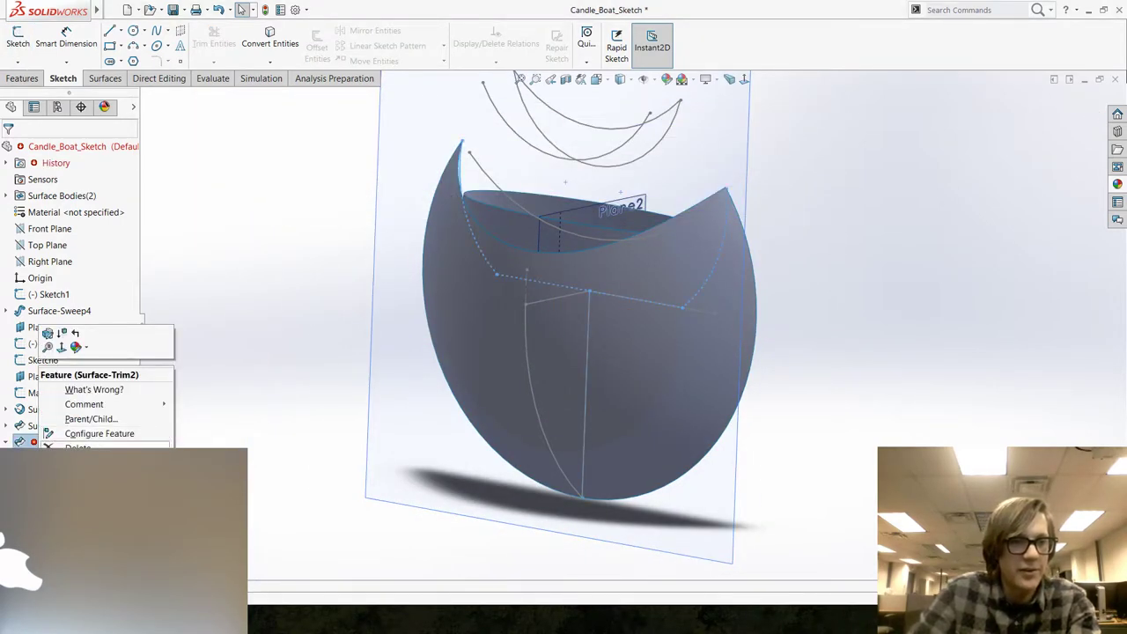
pyautogui.click(79, 446)
pyautogui.press('Return')
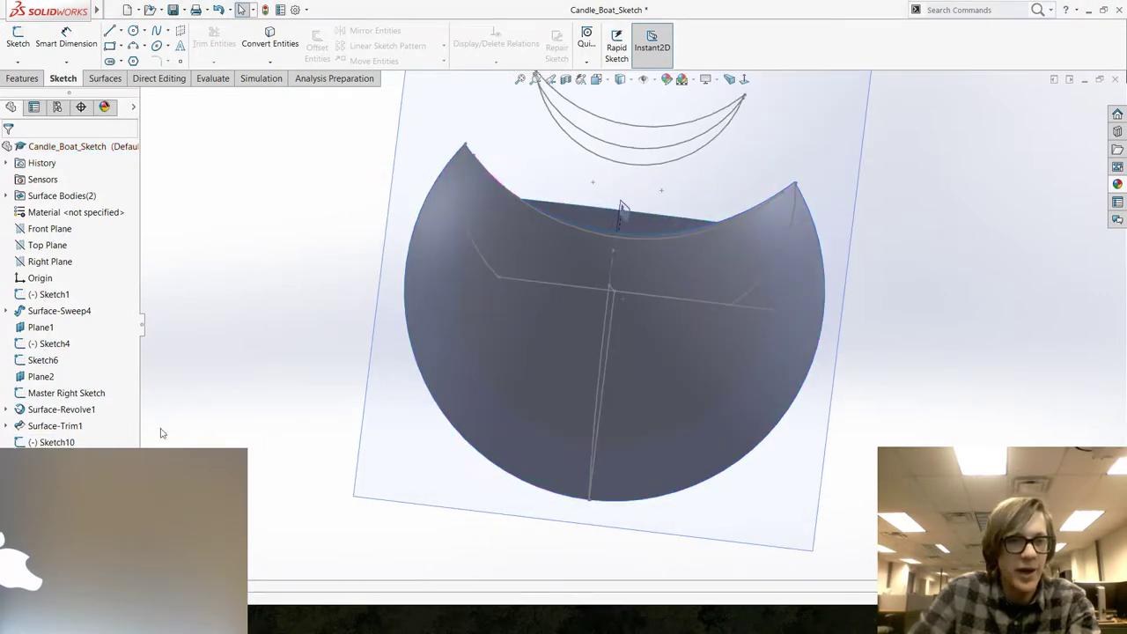
# Trim the hull surface using Sketch10, picked via Select Other, removing the lower region.
pyautogui.moveTo(260, 373)
pyautogui.mouseDown(button='middle')
pyautogui.moveTo(248, 397)
pyautogui.moveTo(221, 367)
pyautogui.mouseUp(button='middle')
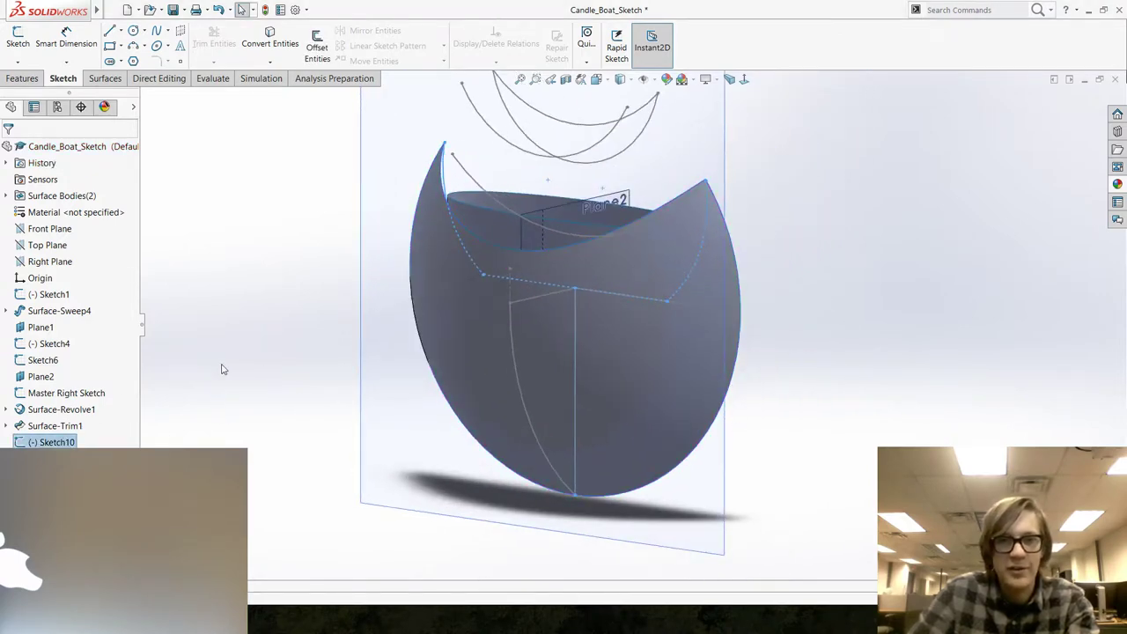
pyautogui.click(105, 78)
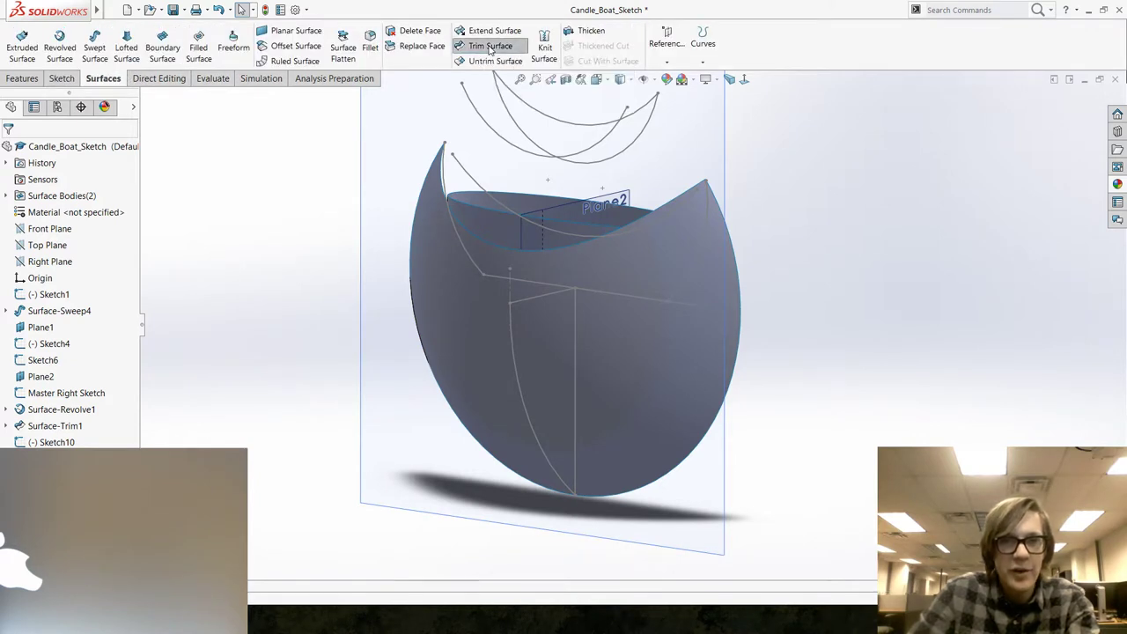
pyautogui.click(484, 46)
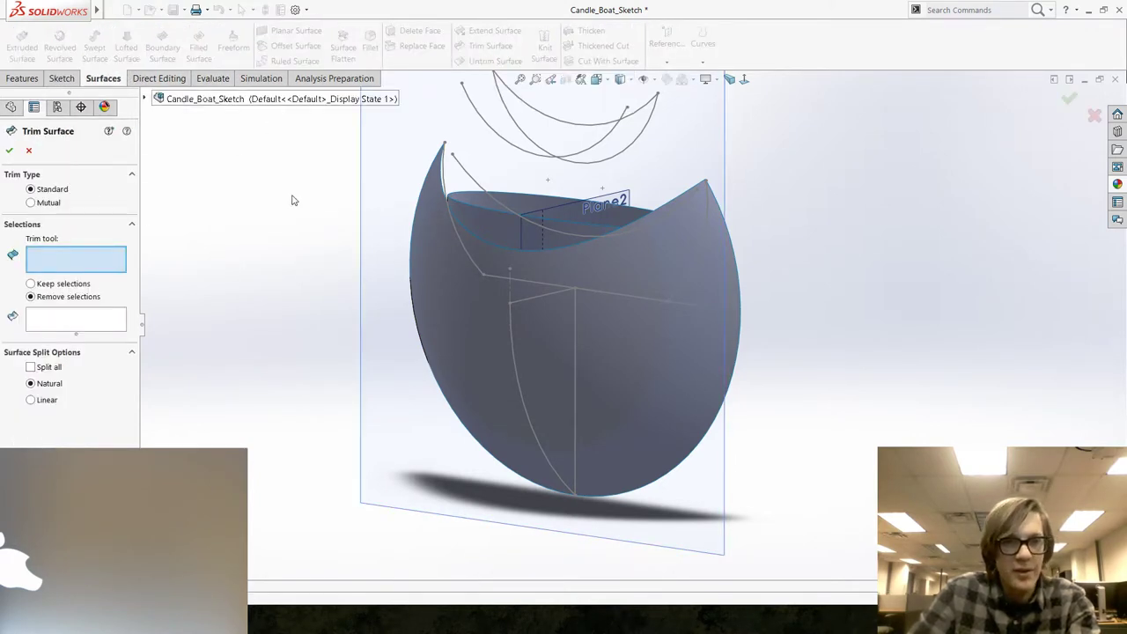
pyautogui.click(472, 269)
pyautogui.click(75, 258)
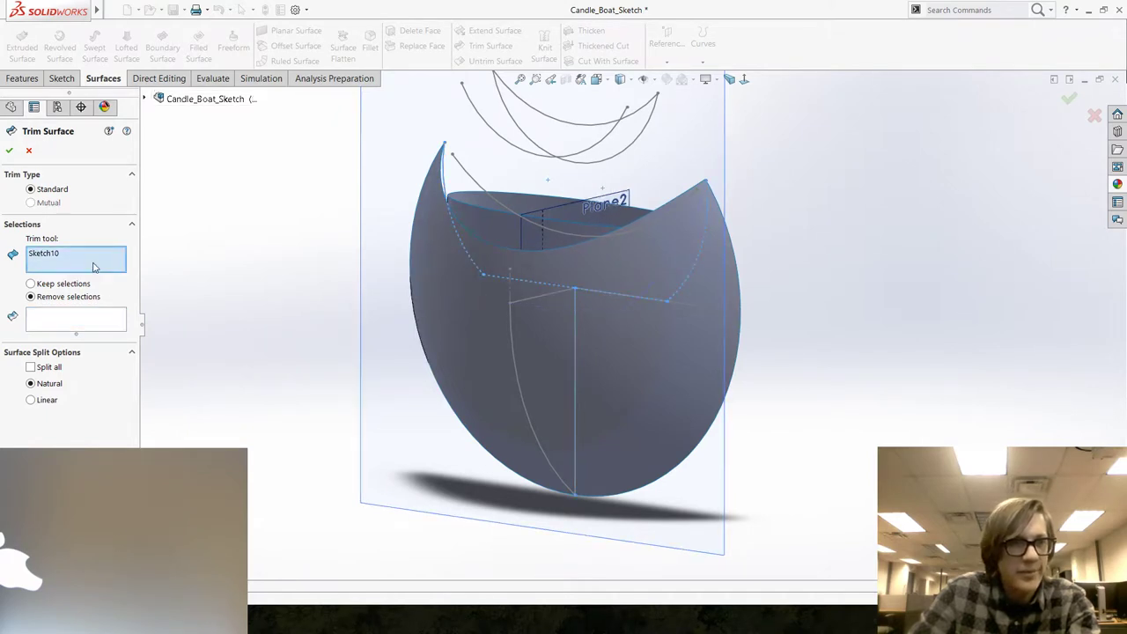
pyautogui.rightClick(91, 263)
pyautogui.click(132, 271)
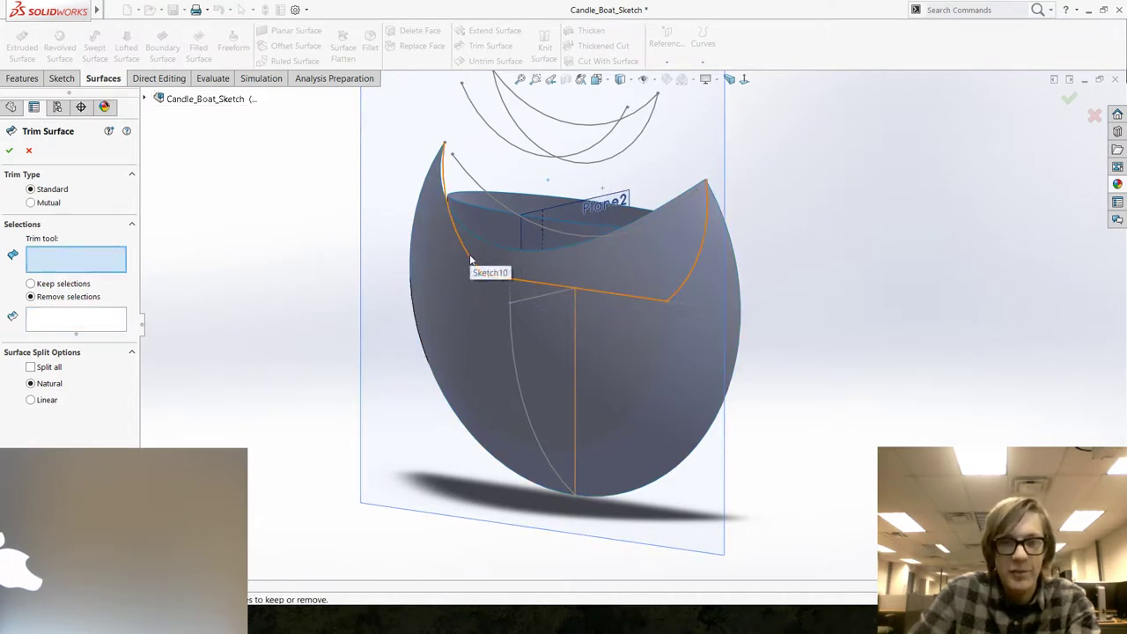
pyautogui.rightClick(472, 262)
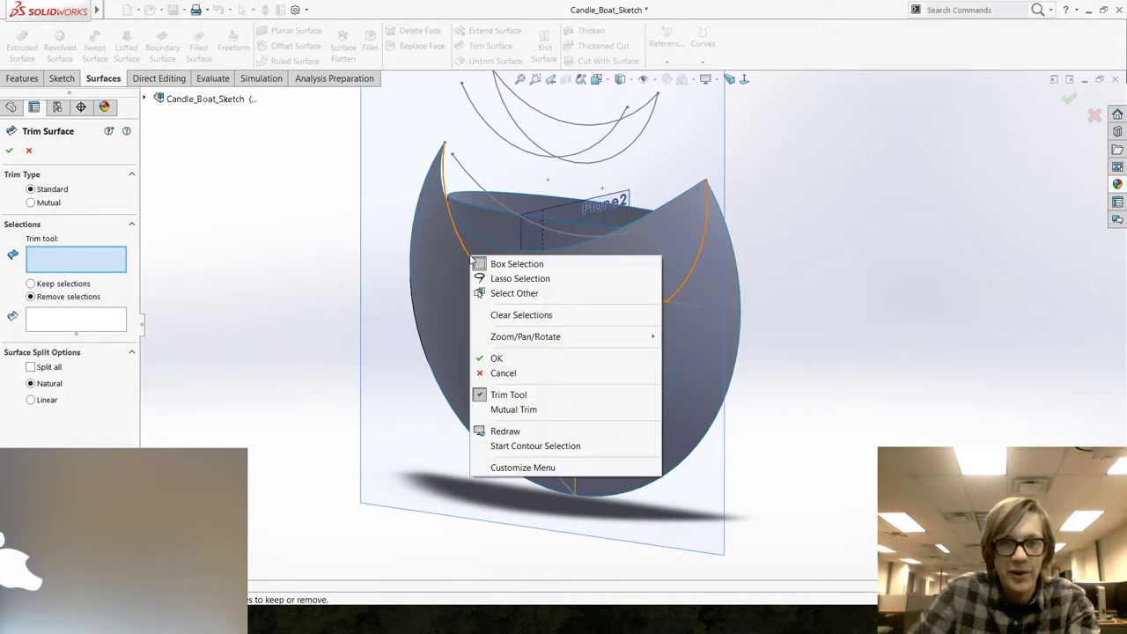
pyautogui.click(528, 293)
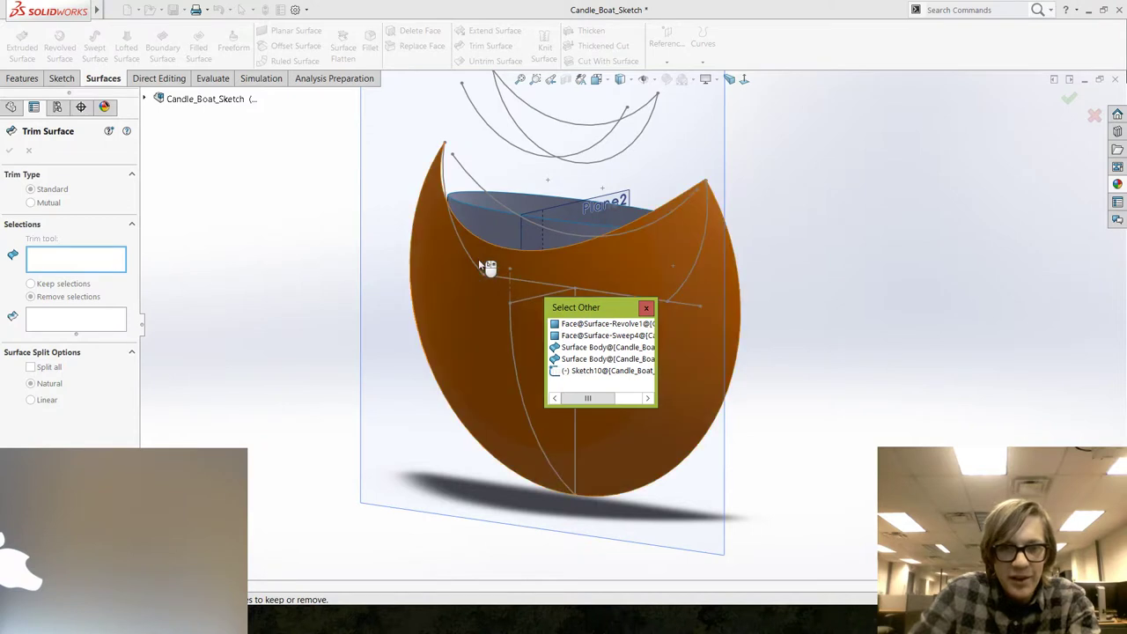
pyautogui.click(474, 268)
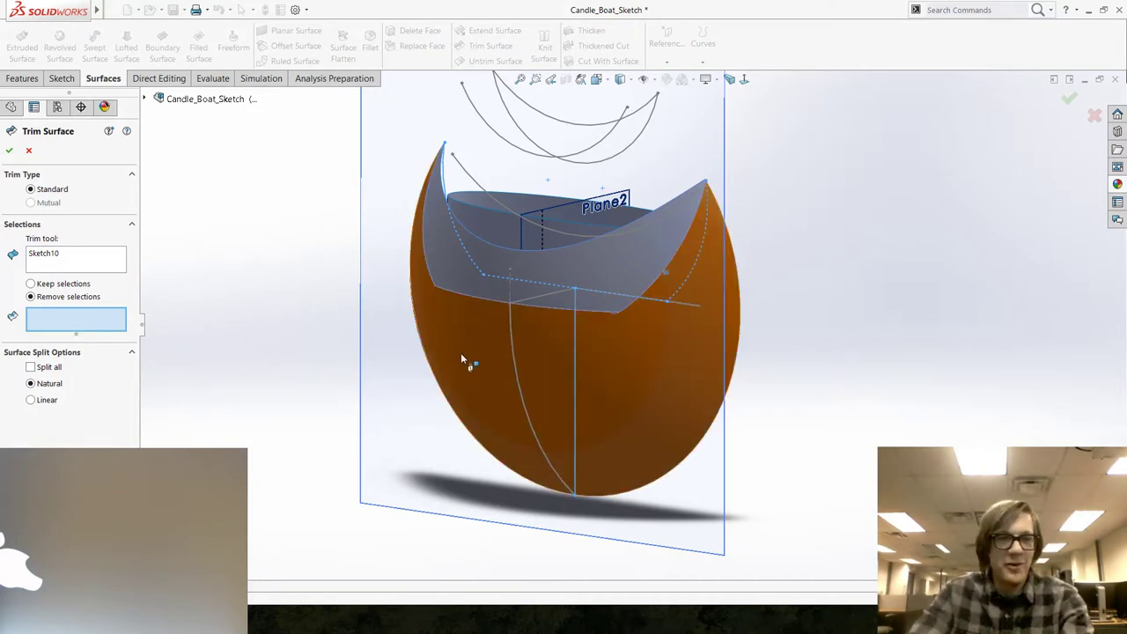
pyautogui.click(461, 357)
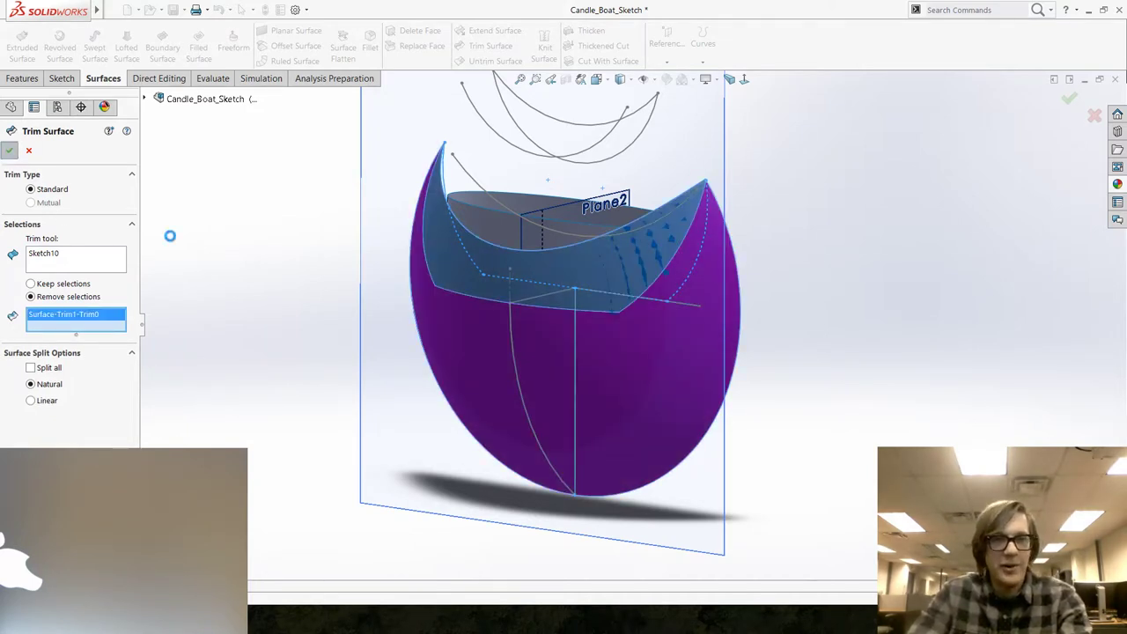
pyautogui.moveTo(226, 231); pyautogui.dragTo(704, 194, button='middle')
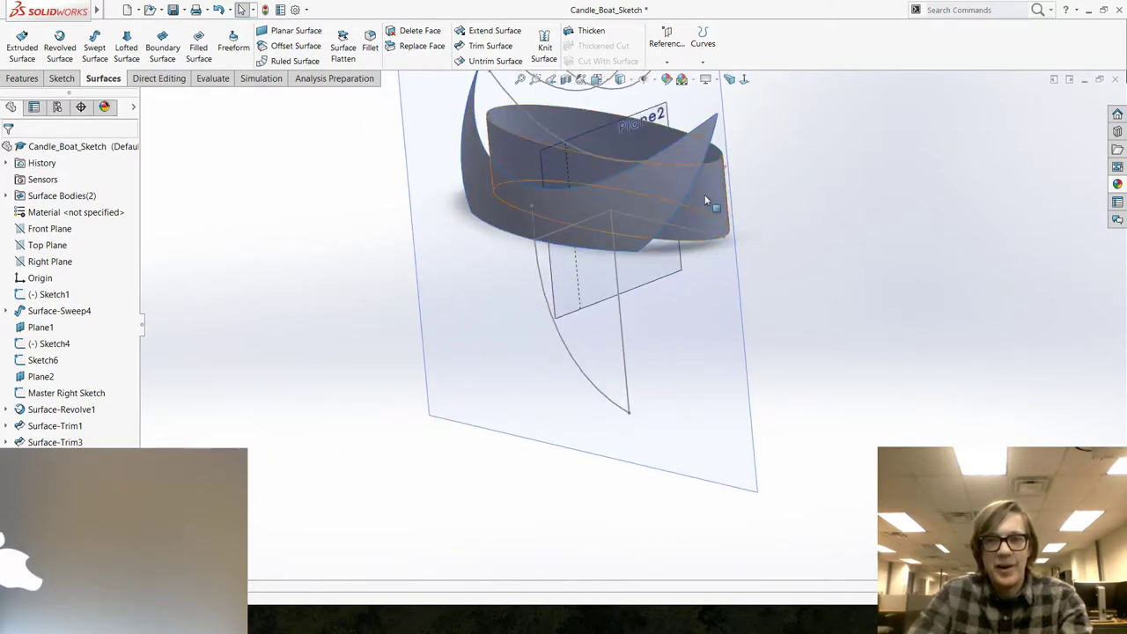
# Hide the Surface-Sweep4 sweep surface.
pyautogui.click(704, 201)
pyautogui.press('Tab')
pyautogui.moveTo(649, 282); pyautogui.dragTo(681, 239, button='middle')
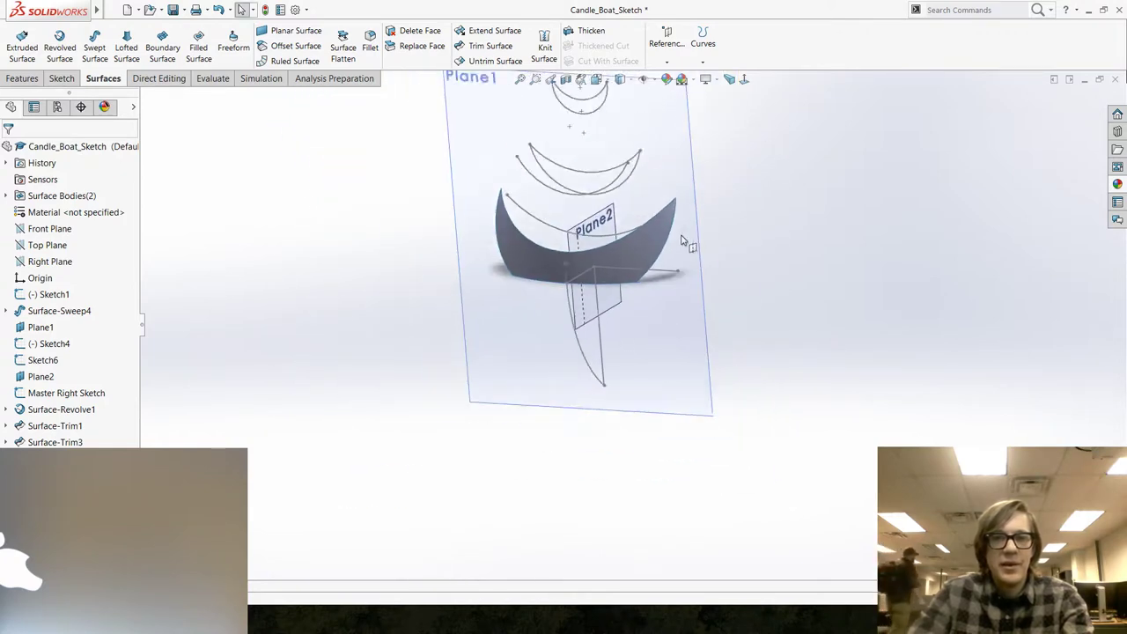
pyautogui.scroll(-3, 681, 239)
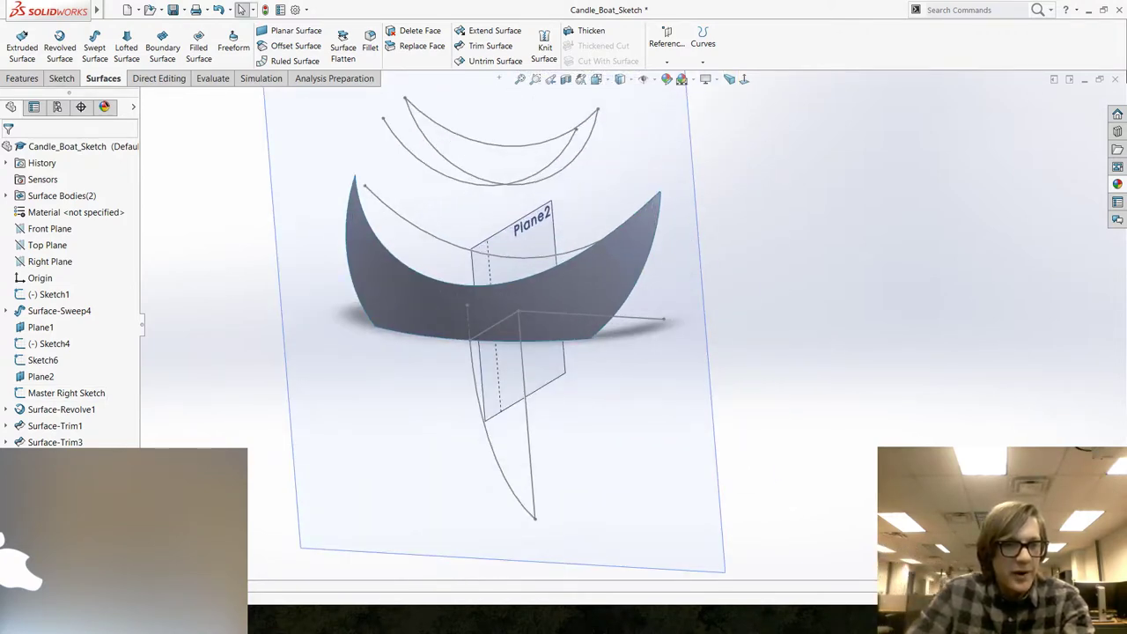
# Roll the part back above Surface-Trim1 and switch to the Canvas grading page.
pyautogui.click(59, 428)
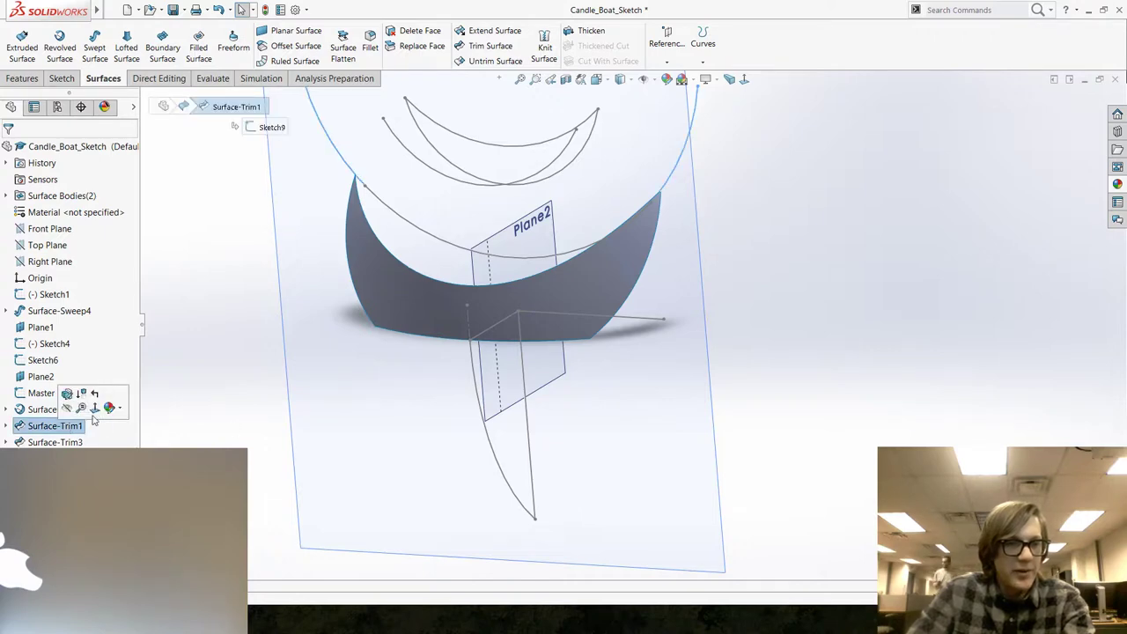
pyautogui.click(94, 397)
pyautogui.moveTo(227, 370); pyautogui.dragTo(679, 189, button='middle')
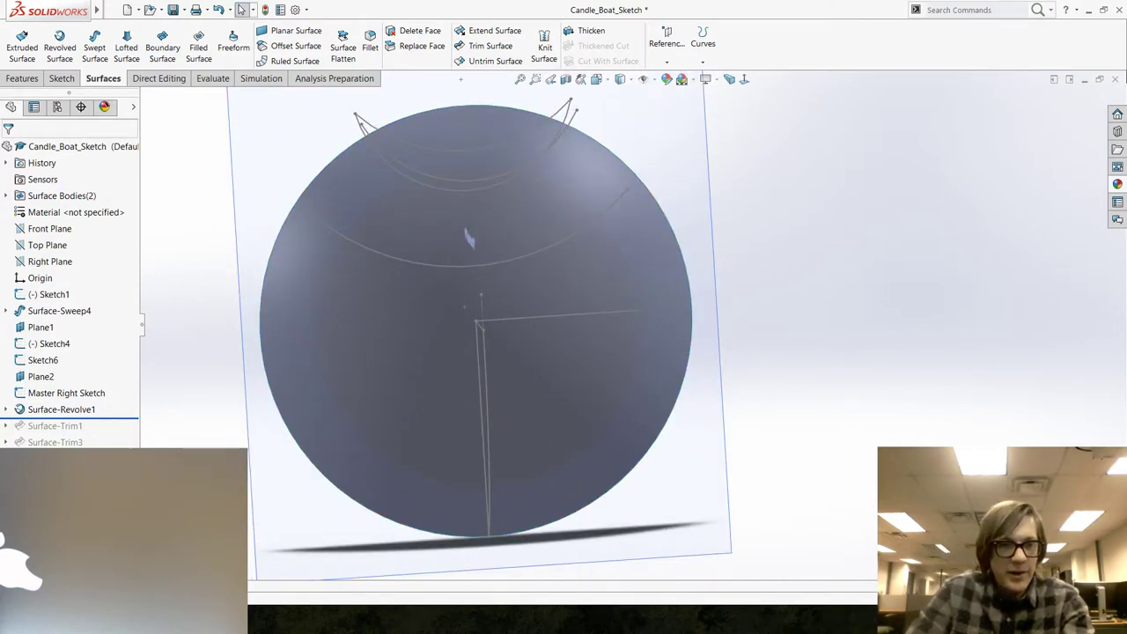
pyautogui.hotkey('alt', 'Tab')
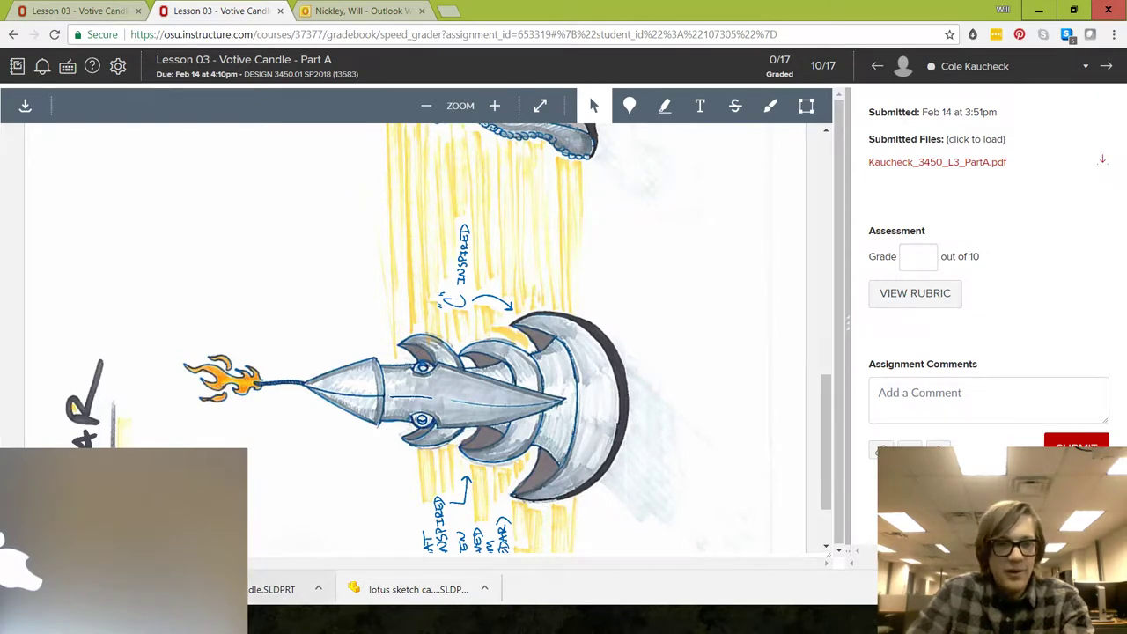
# Switch from the Canvas SpeedGrader page to the SOLIDWORKS boat part window.
pyautogui.hotkey('alt', 'Tab')
pyautogui.hotkey('alt', 'Tab')
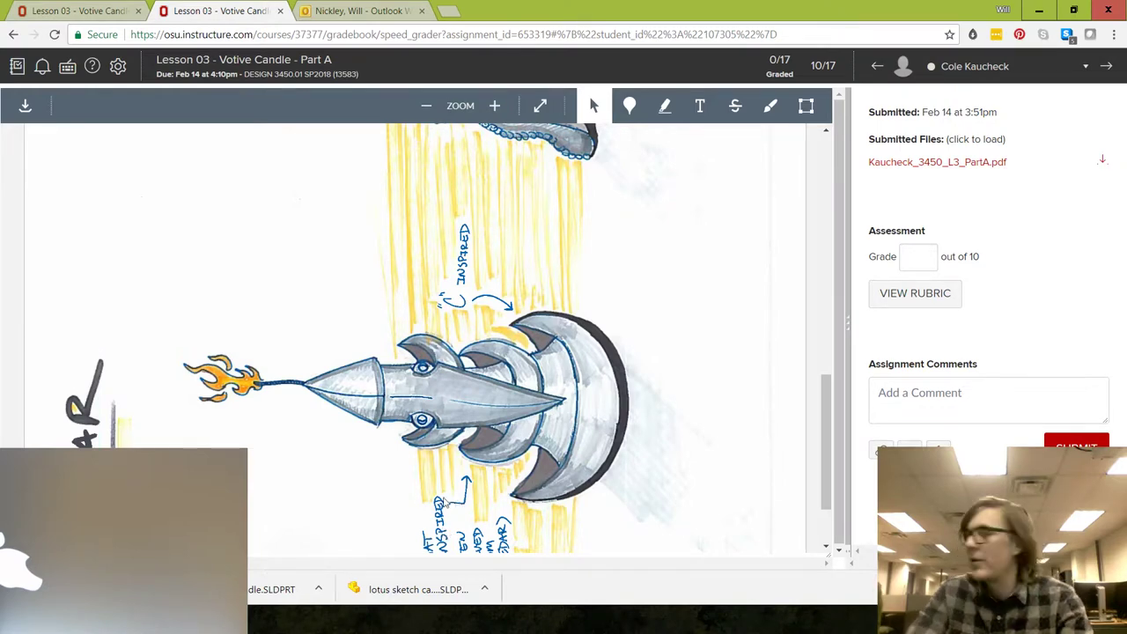
# Drag the rollback bar below Surface-Trim3 so both trims cut the revolved surface into the hull.
pyautogui.hotkey('alt', 'Tab')
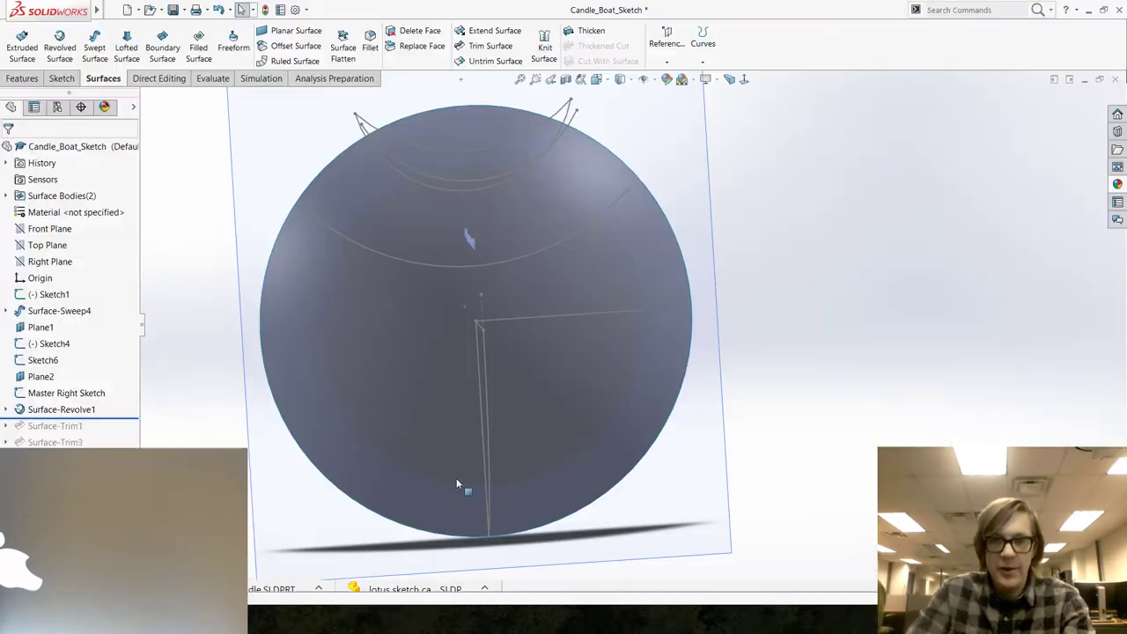
pyautogui.moveTo(129, 417)
pyautogui.mouseDown()
pyautogui.moveTo(129, 430)
pyautogui.moveTo(128, 417)
pyautogui.mouseUp()
pyautogui.moveTo(452, 396); pyautogui.dragTo(458, 337, button='middle')
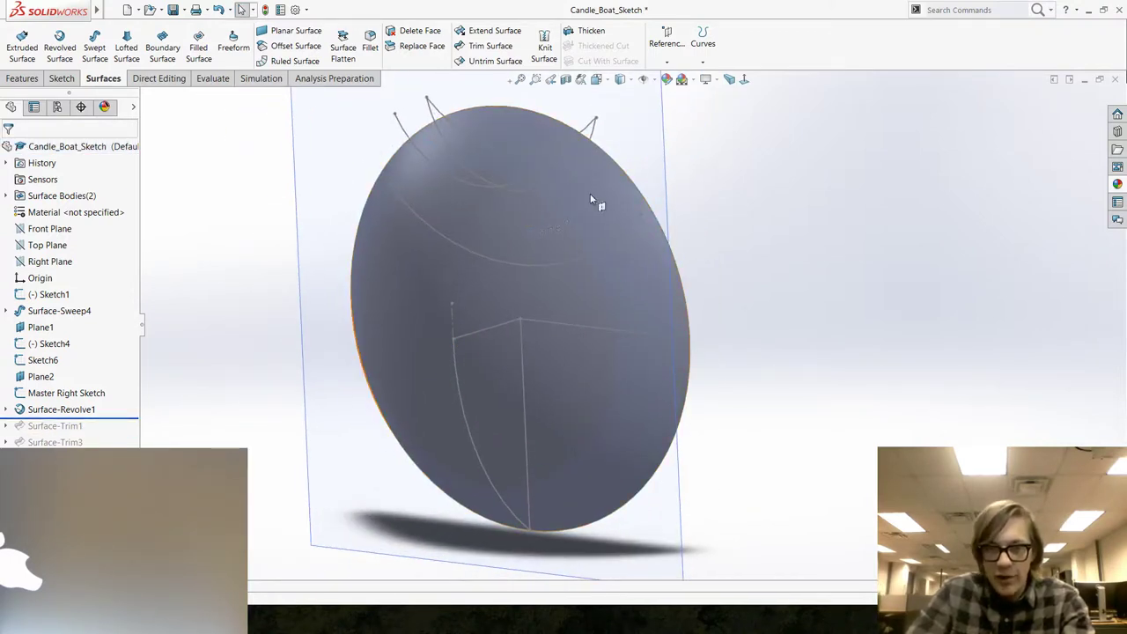
pyautogui.moveTo(129, 418); pyautogui.dragTo(130, 434)
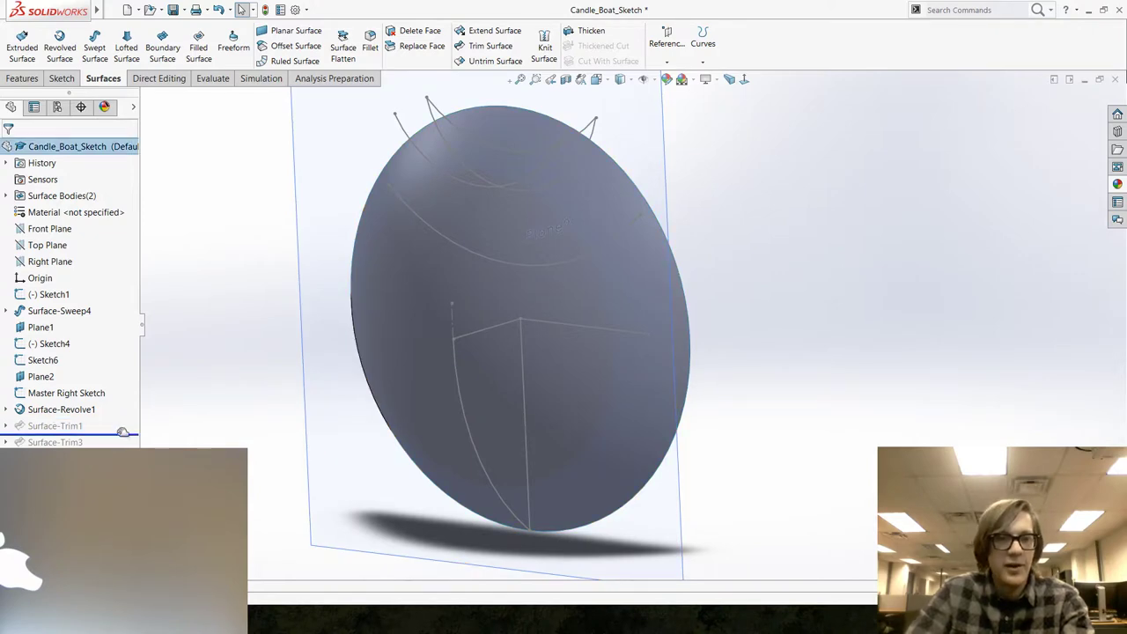
pyautogui.moveTo(332, 420); pyautogui.dragTo(363, 367, button='middle')
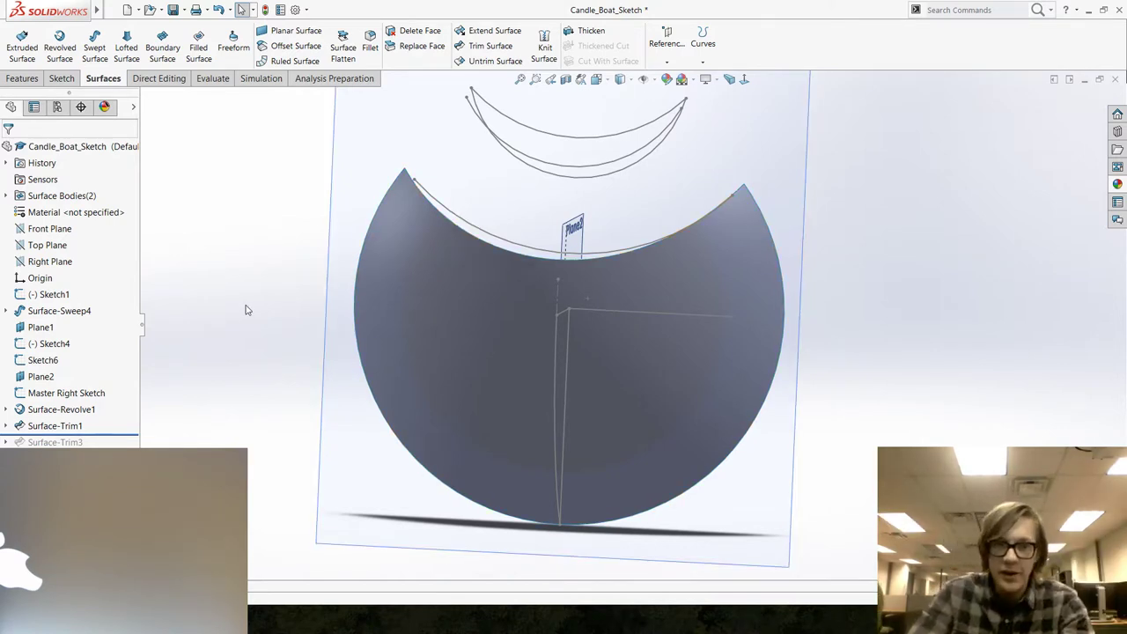
pyautogui.moveTo(117, 434); pyautogui.dragTo(124, 451)
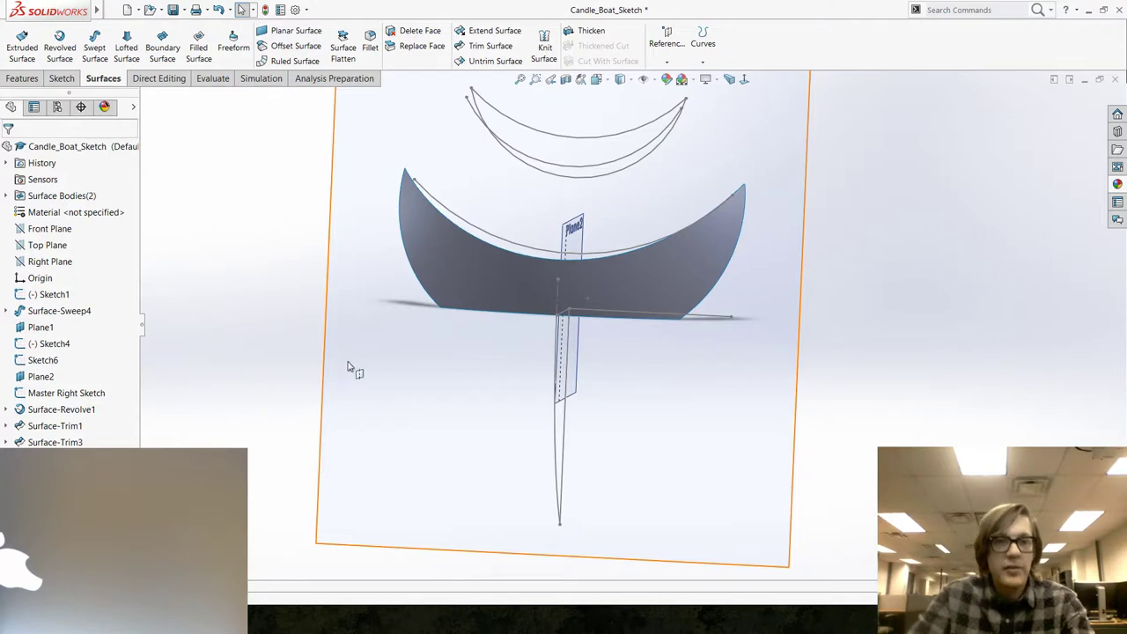
# Orbit the hull through side angles to an upright front view to inspect it.
pyautogui.moveTo(347, 367)
pyautogui.mouseDown(button='middle')
pyautogui.moveTo(325, 375)
pyautogui.moveTo(357, 360)
pyautogui.mouseUp(button='middle')
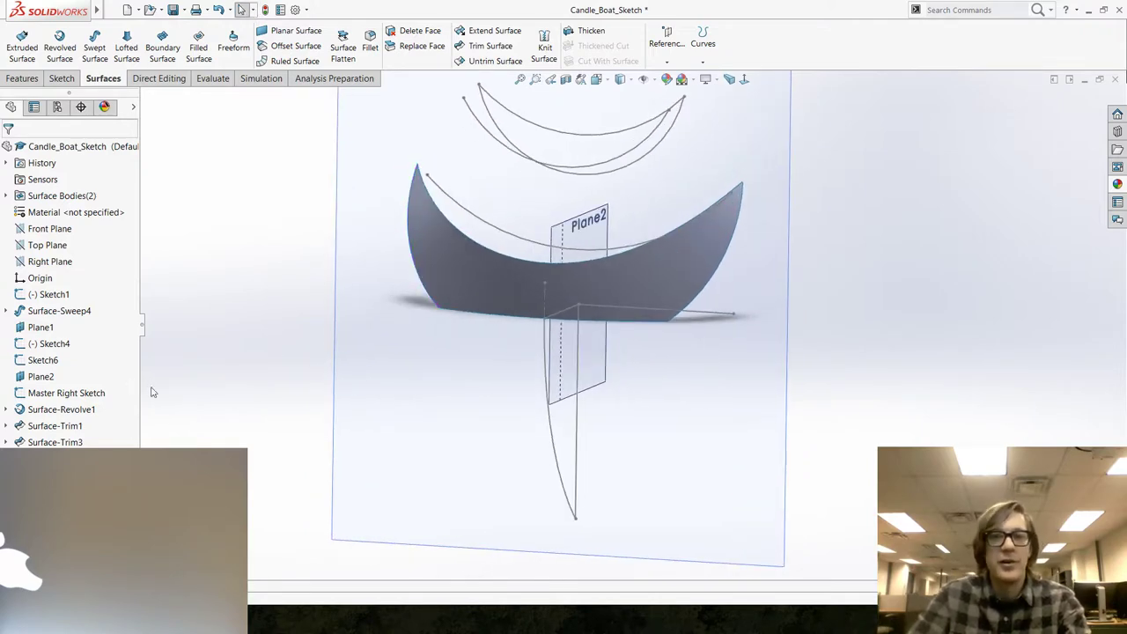
pyautogui.moveTo(166, 295)
pyautogui.mouseDown(button='middle')
pyautogui.moveTo(243, 258)
pyautogui.moveTo(259, 296)
pyautogui.moveTo(314, 299)
pyautogui.moveTo(186, 304)
pyautogui.mouseUp(button='middle')
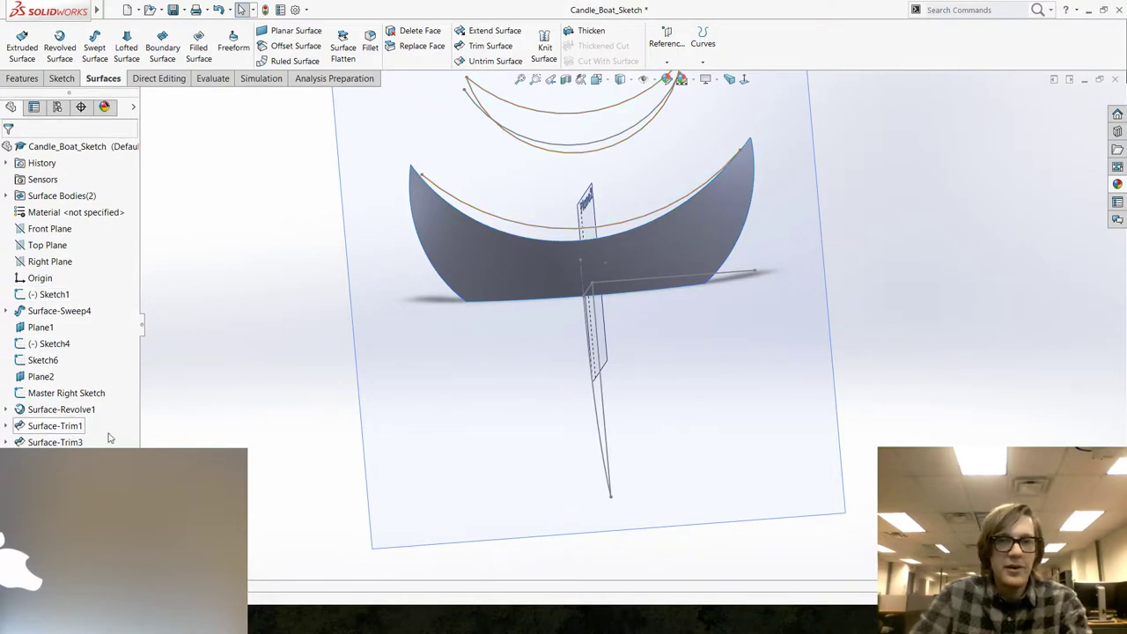
pyautogui.moveTo(202, 387); pyautogui.dragTo(631, 233, button='middle')
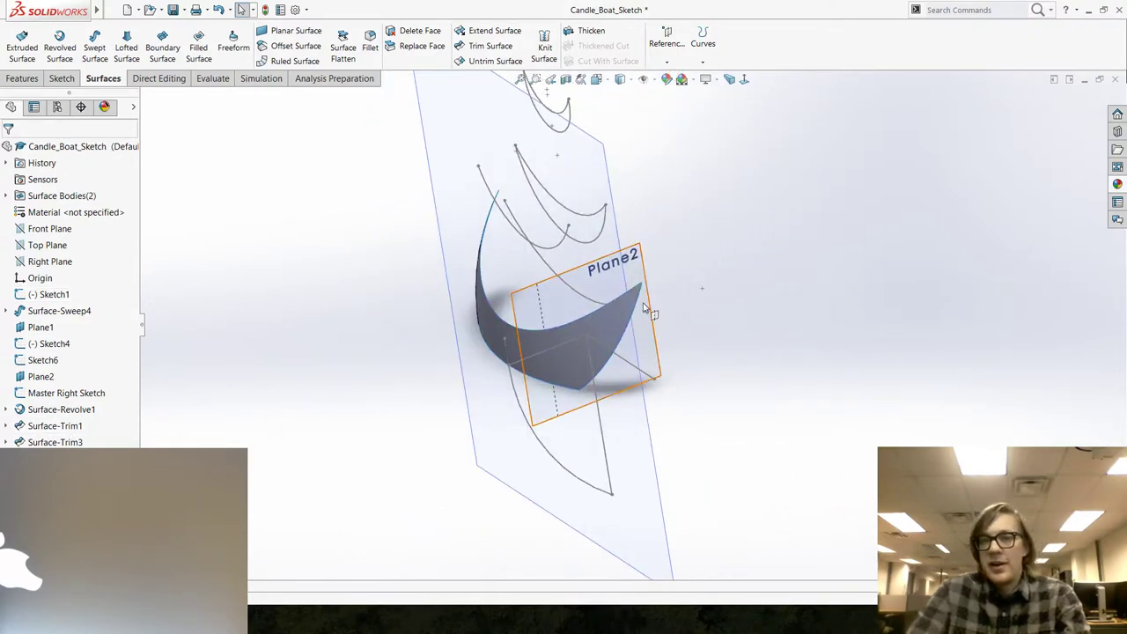
pyautogui.moveTo(645, 308); pyautogui.dragTo(590, 137, button='middle')
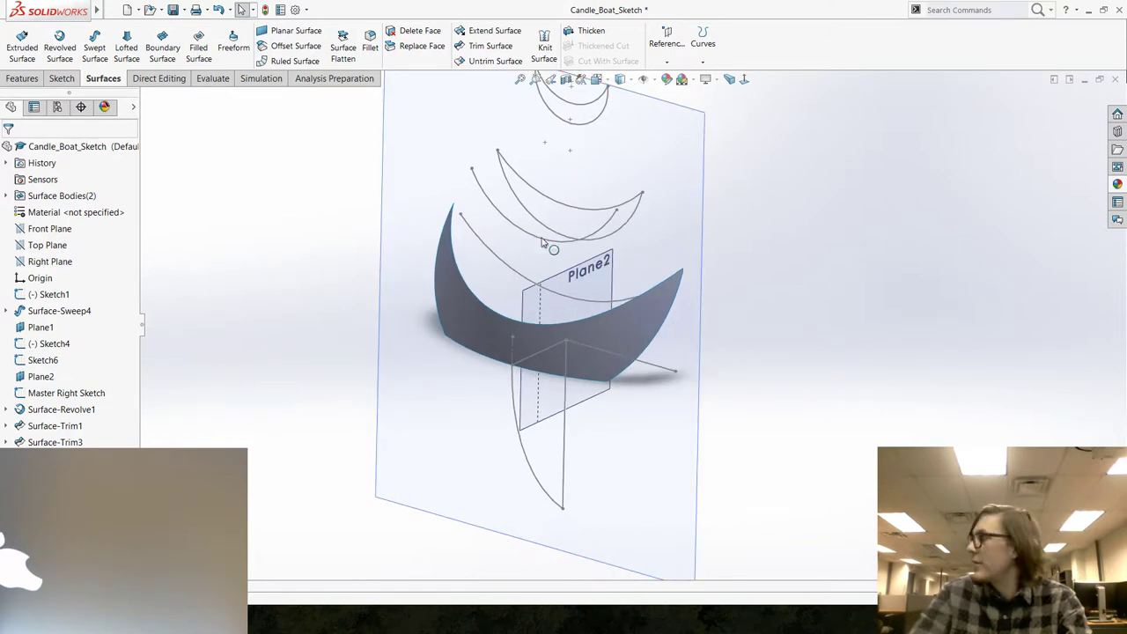
pyautogui.moveTo(424, 312); pyautogui.dragTo(467, 211, button='middle')
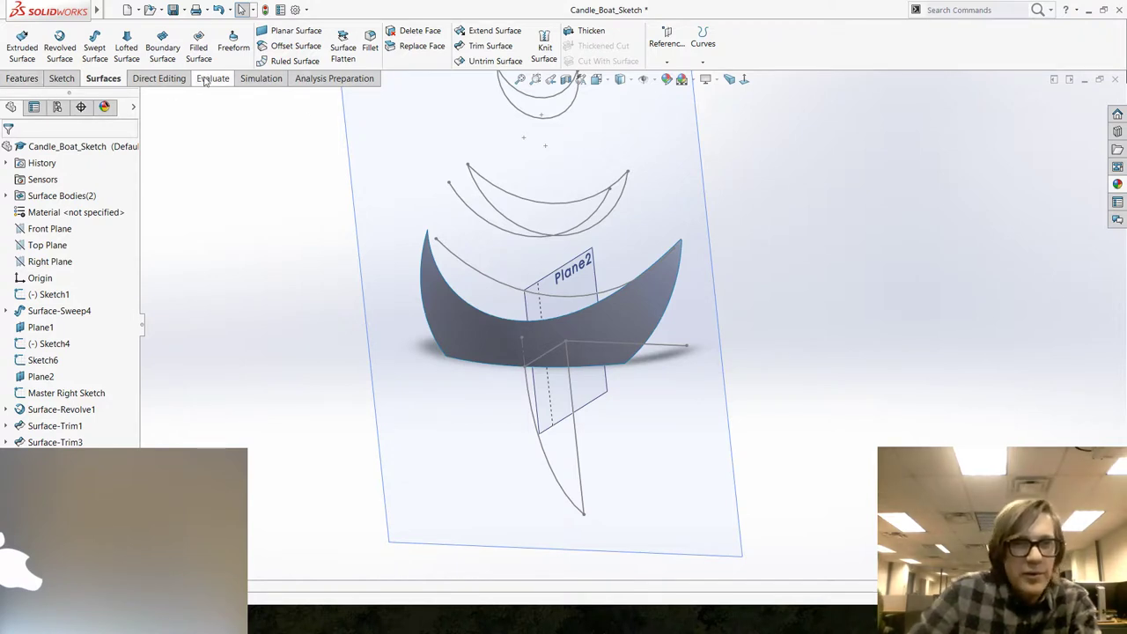
# Mirror the Surface-Trim3 body across the Front Plane, giving three surface bodies.
pyautogui.click(159, 78)
pyautogui.click(167, 62)
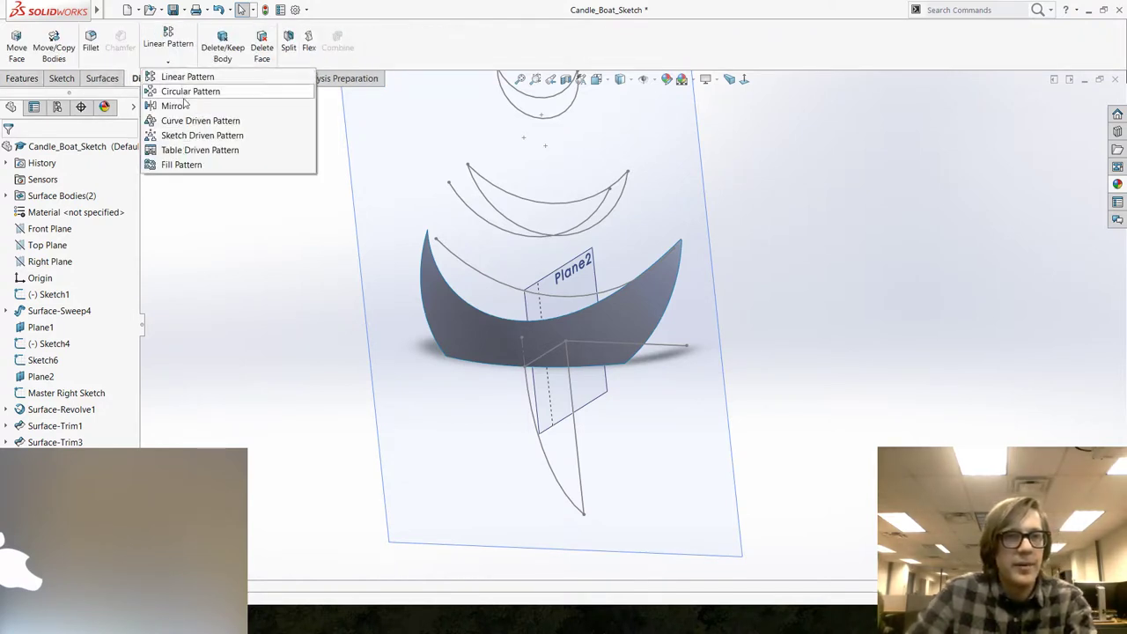
pyautogui.click(175, 100)
pyautogui.click(145, 98)
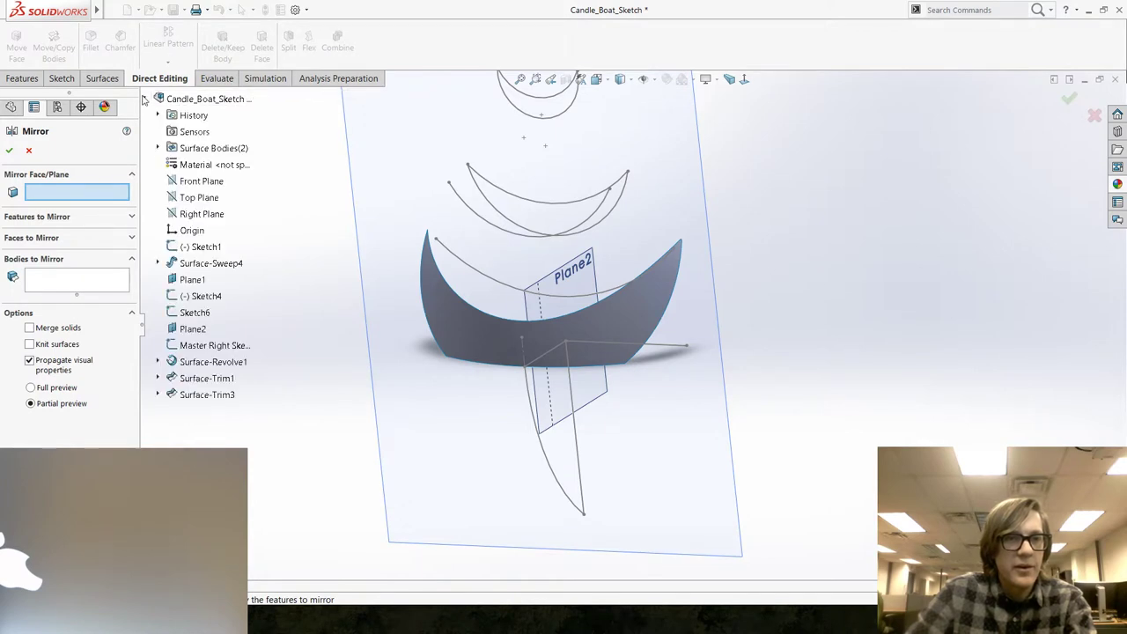
pyautogui.click(200, 180)
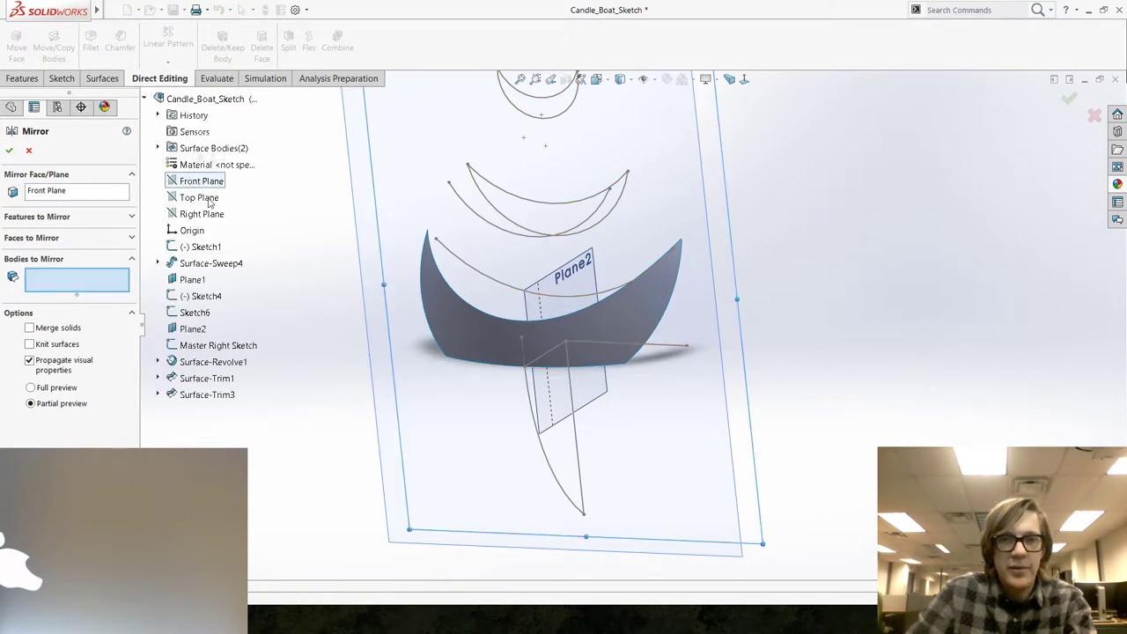
pyautogui.moveTo(502, 363); pyautogui.dragTo(443, 384, button='middle')
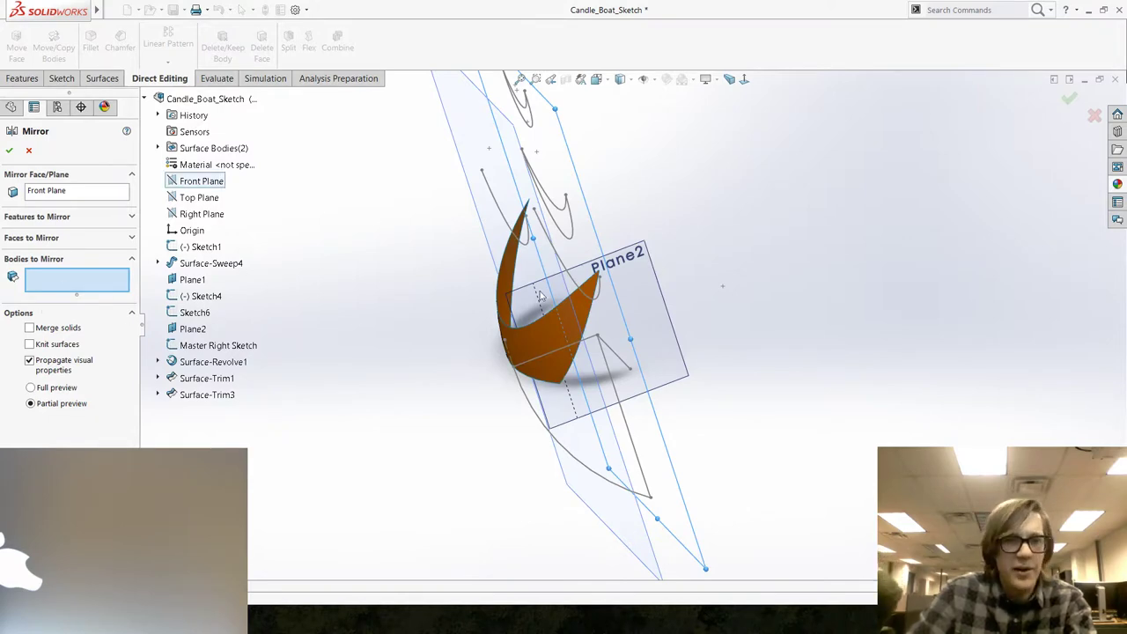
pyautogui.click(539, 337)
pyautogui.rightClick(541, 339)
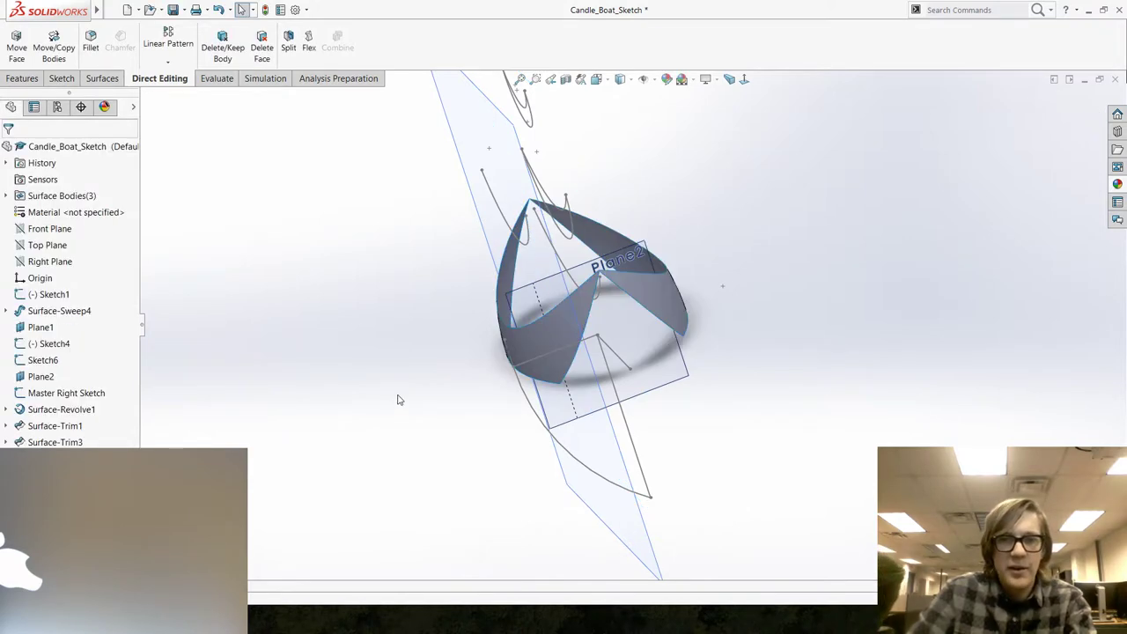
pyautogui.moveTo(397, 397); pyautogui.dragTo(461, 340, button='middle')
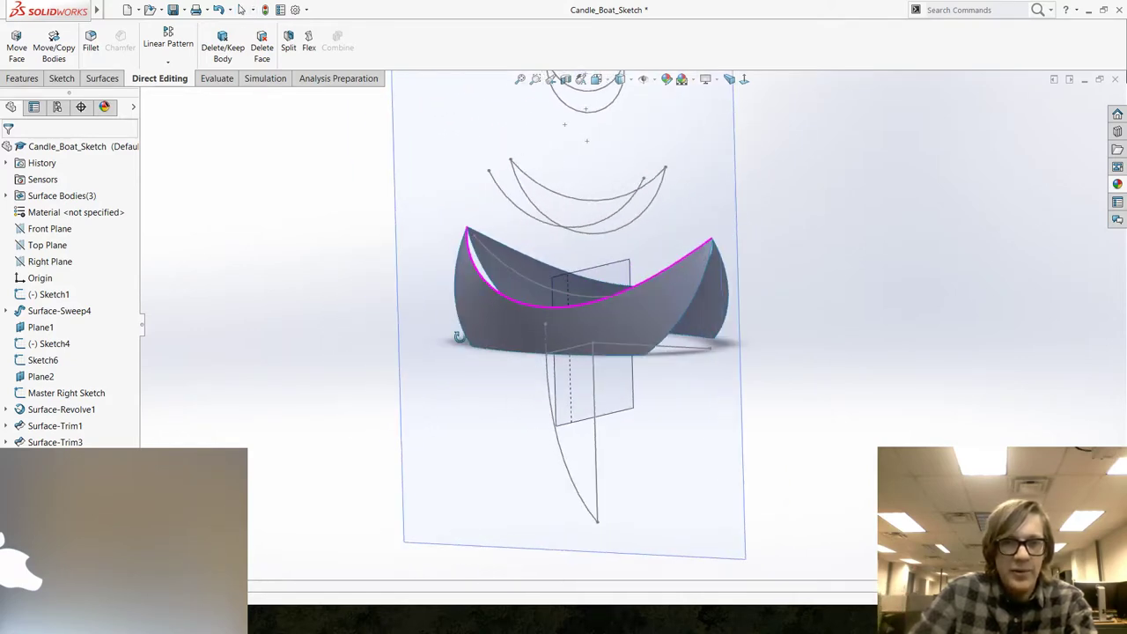
pyautogui.moveTo(696, 288); pyautogui.dragTo(299, 218, button='middle')
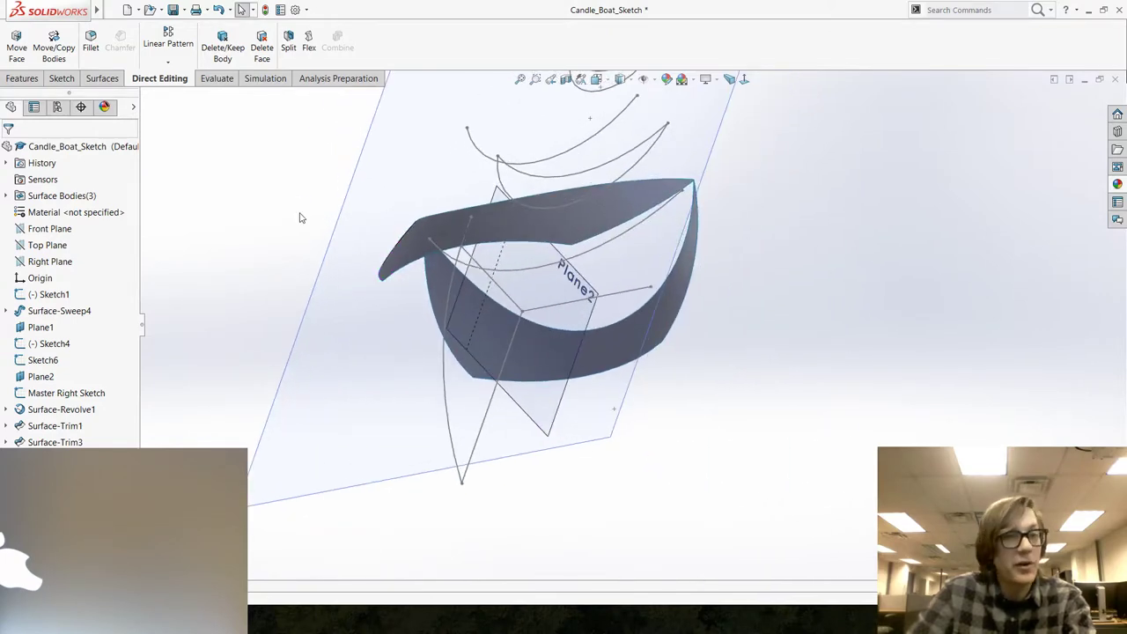
pyautogui.click(100, 79)
pyautogui.click(132, 41)
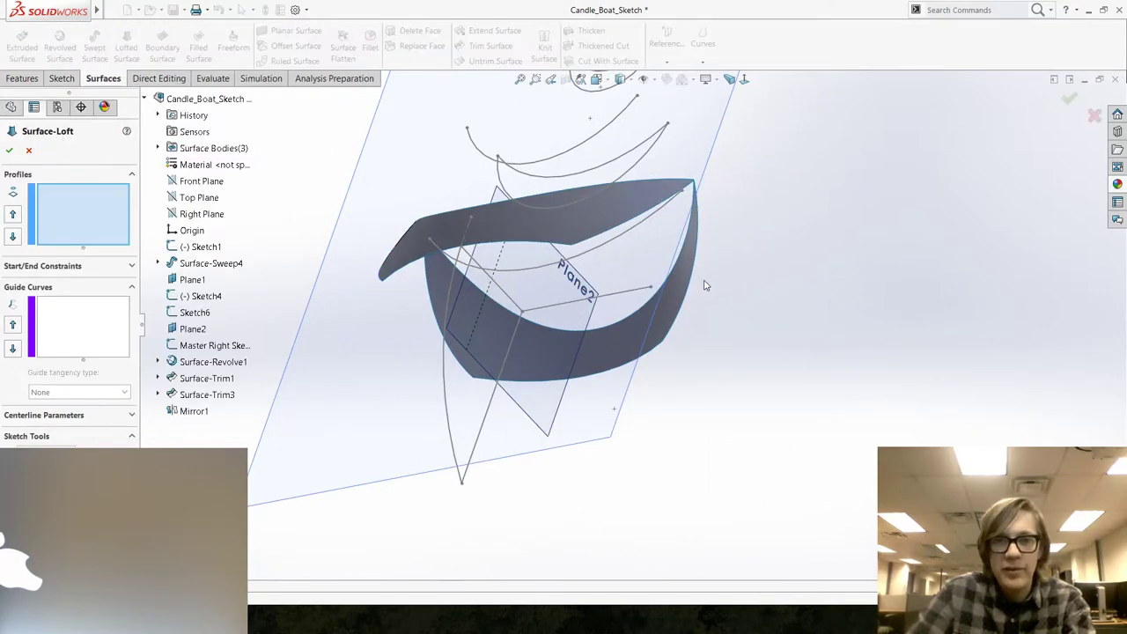
pyautogui.click(606, 236)
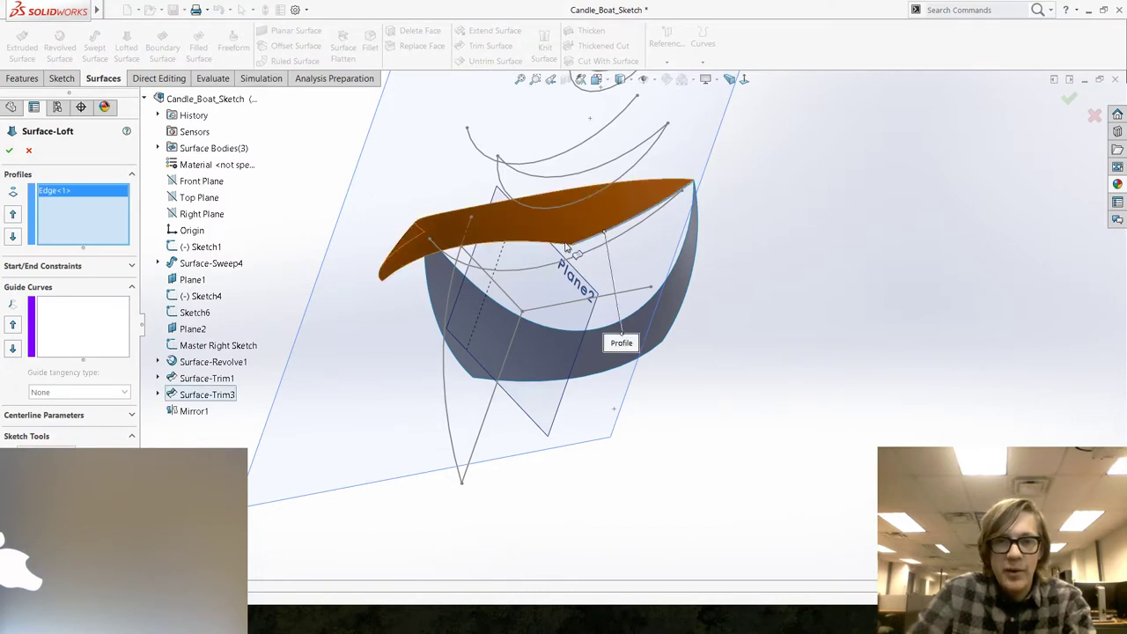
pyautogui.rightClick(77, 202)
pyautogui.click(97, 206)
pyautogui.rightClick(594, 238)
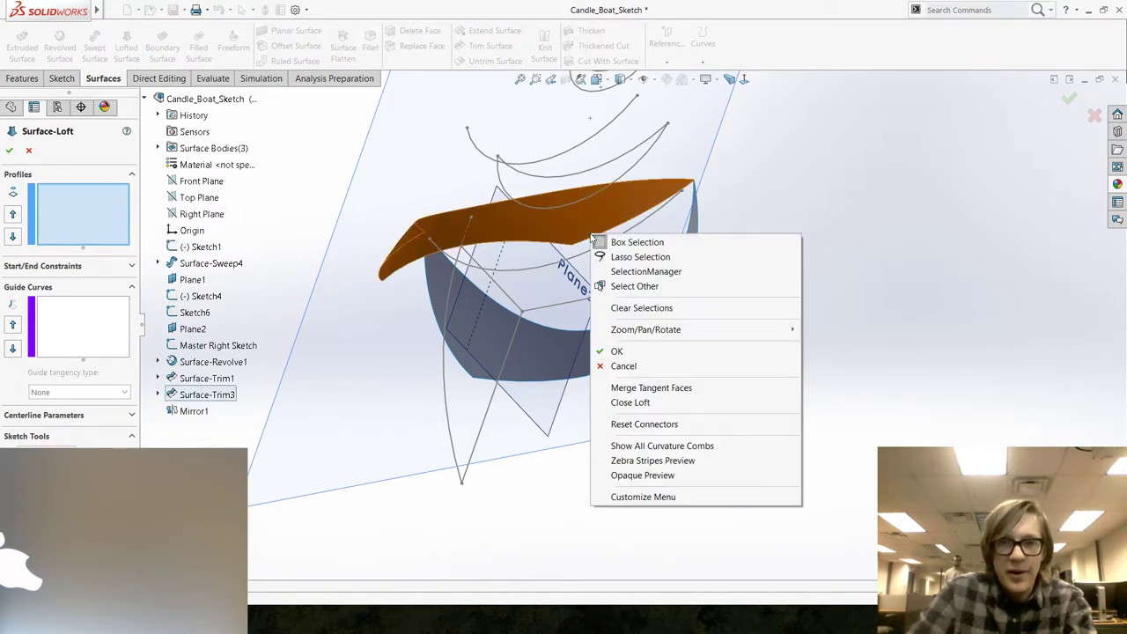
pyautogui.click(616, 350)
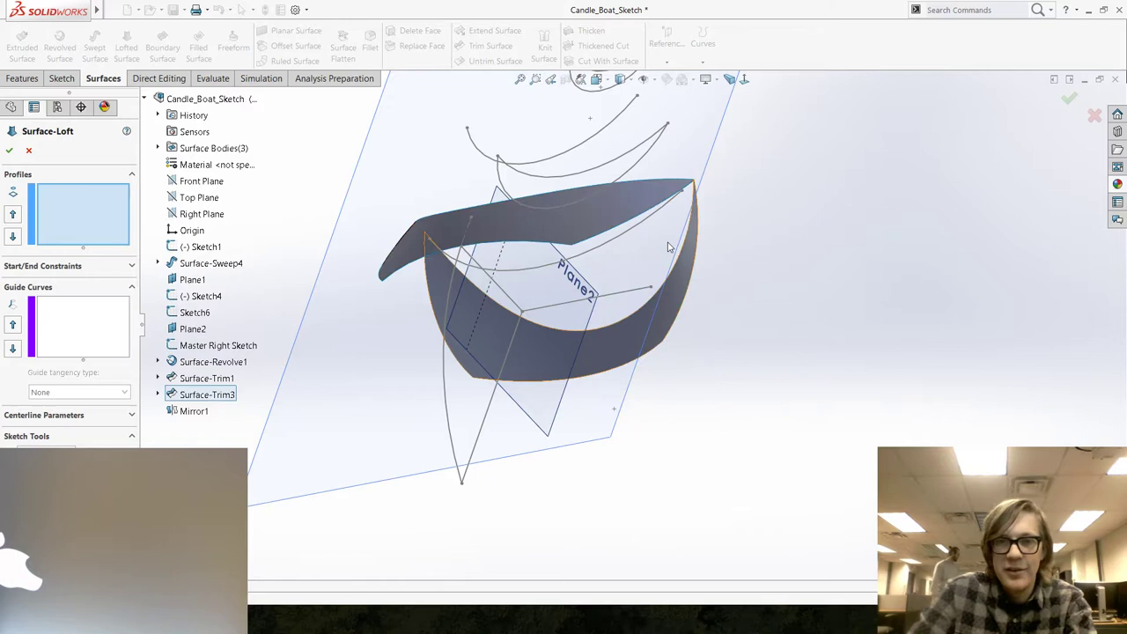
pyautogui.rightClick(608, 234)
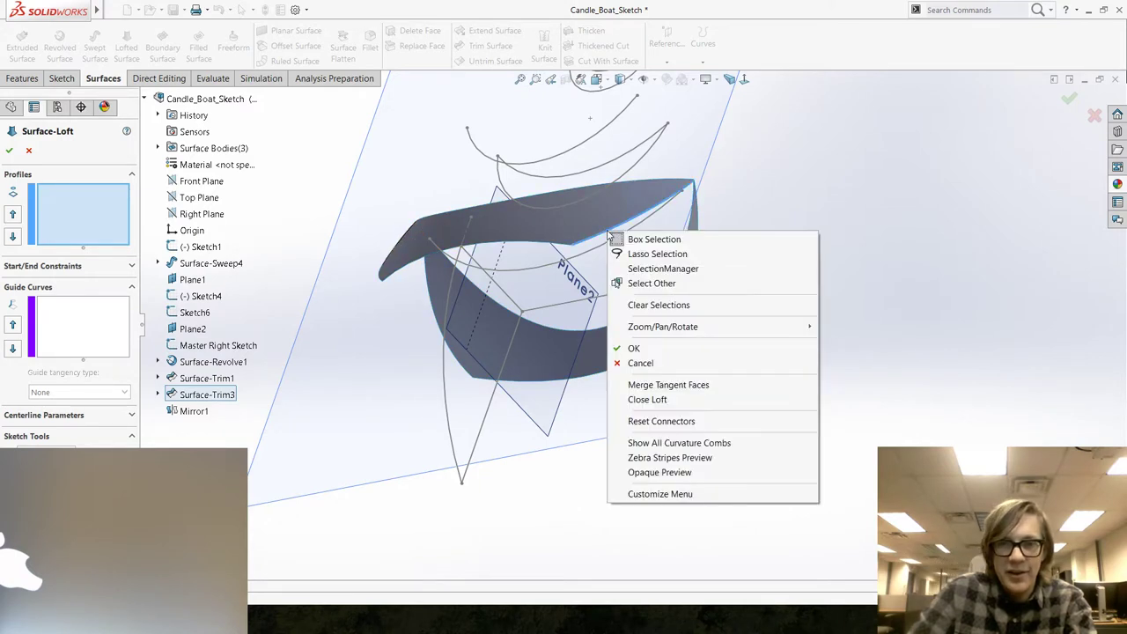
pyautogui.click(664, 269)
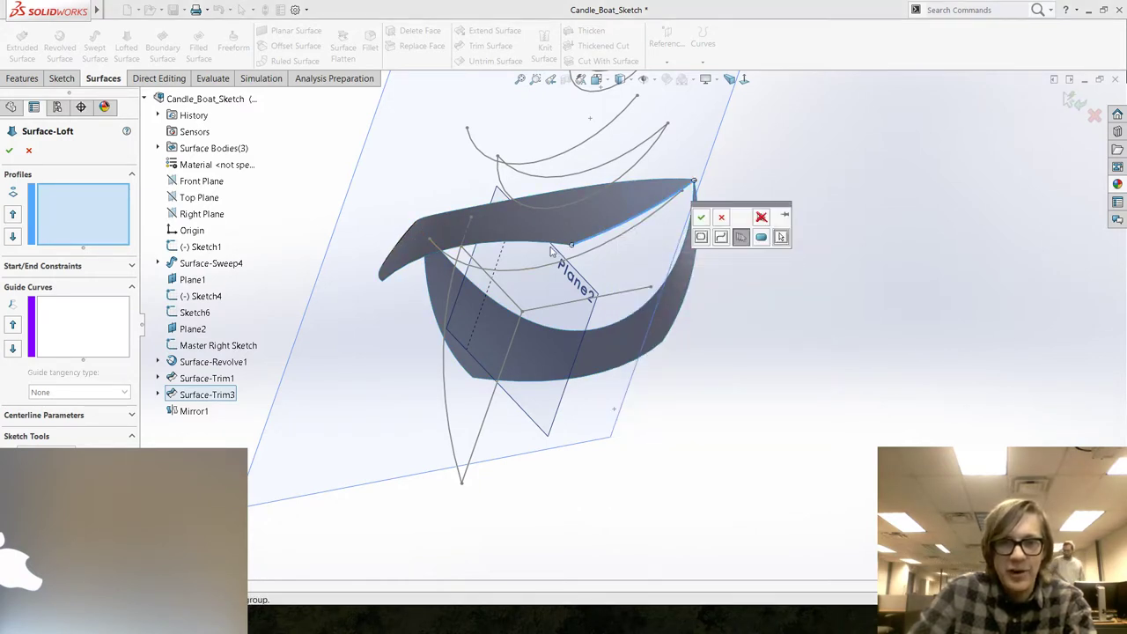
pyautogui.click(555, 246)
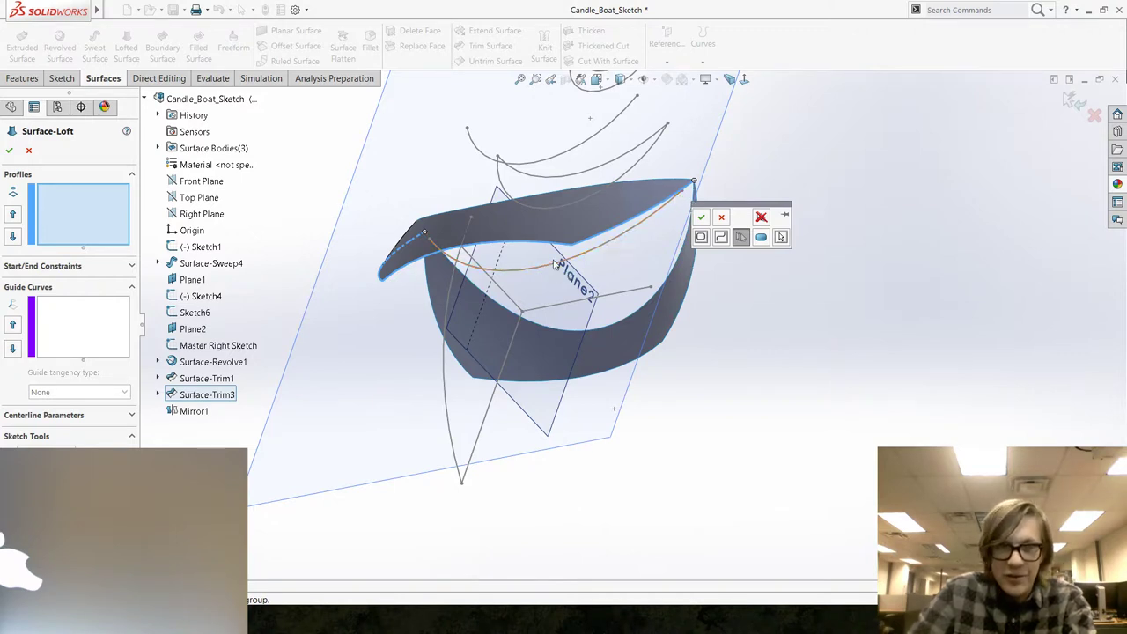
pyautogui.click(702, 217)
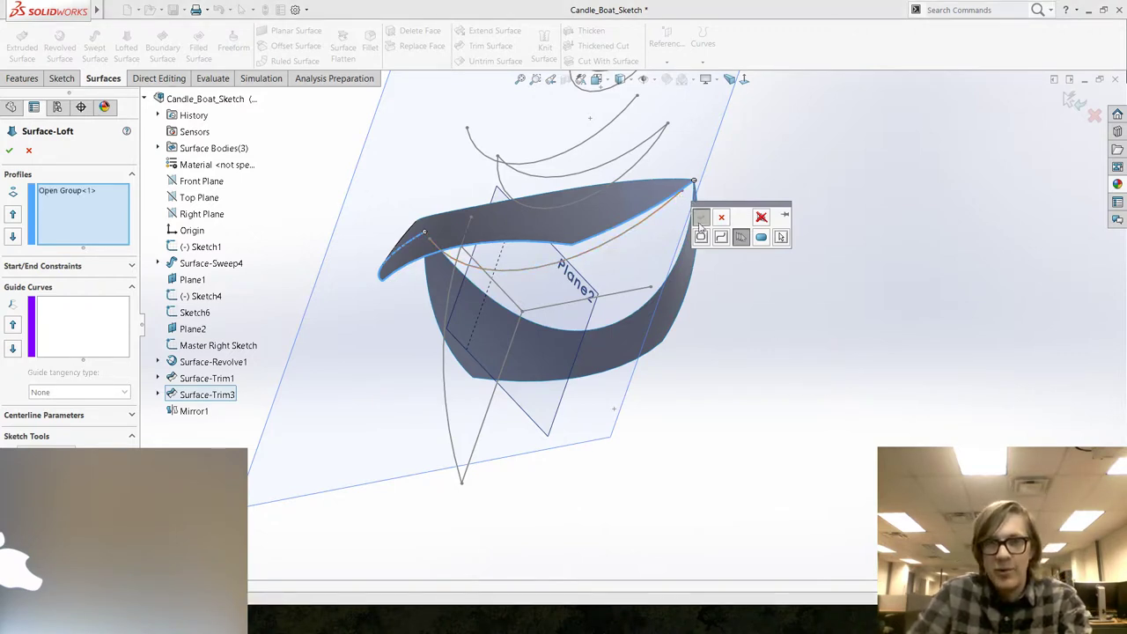
pyautogui.rightClick(686, 304)
pyautogui.click(734, 339)
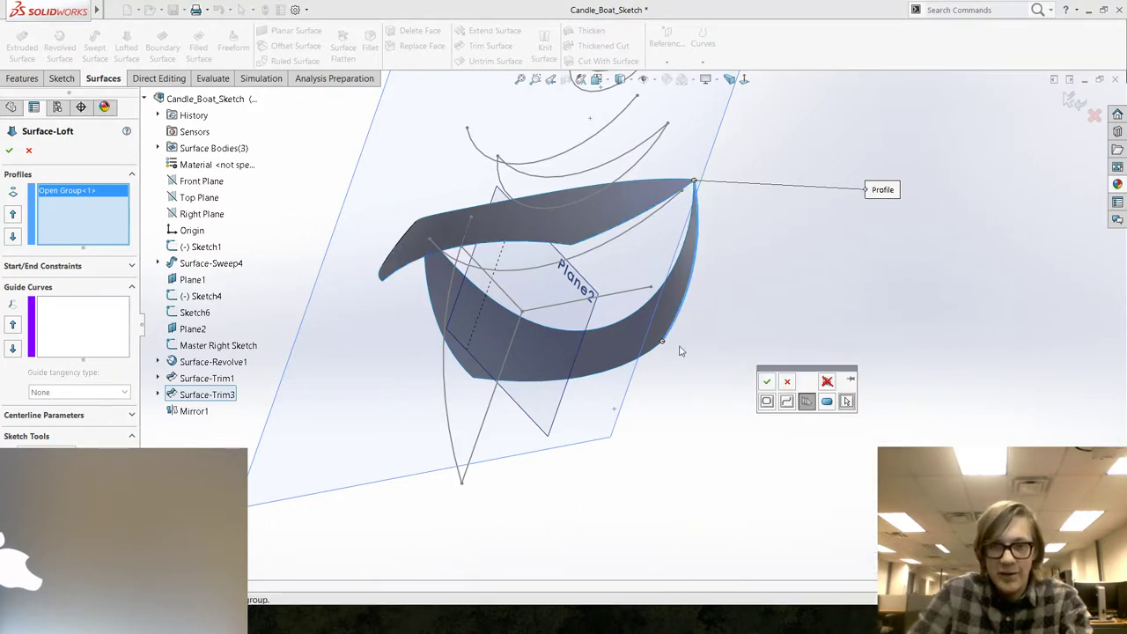
pyautogui.click(652, 355)
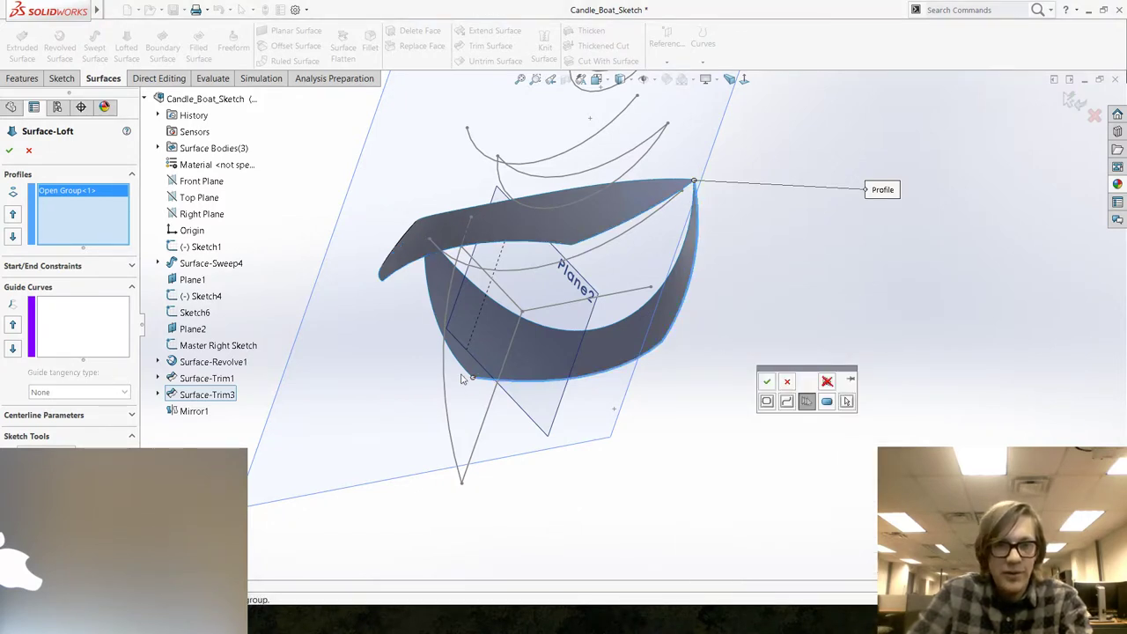
pyautogui.click(766, 382)
pyautogui.moveTo(373, 314); pyautogui.dragTo(493, 339, button='middle')
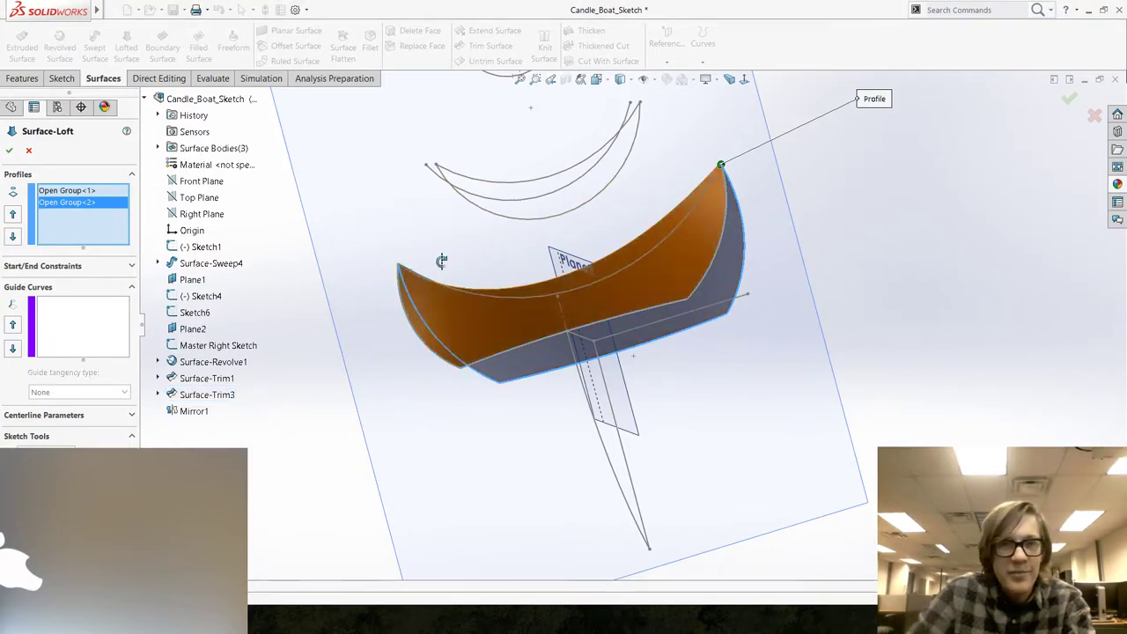
pyautogui.moveTo(572, 264); pyautogui.dragTo(352, 251, button='middle')
# Cancel the self-intersecting loft and start a new sketch on the Front Plane.
pyautogui.click(35, 151)
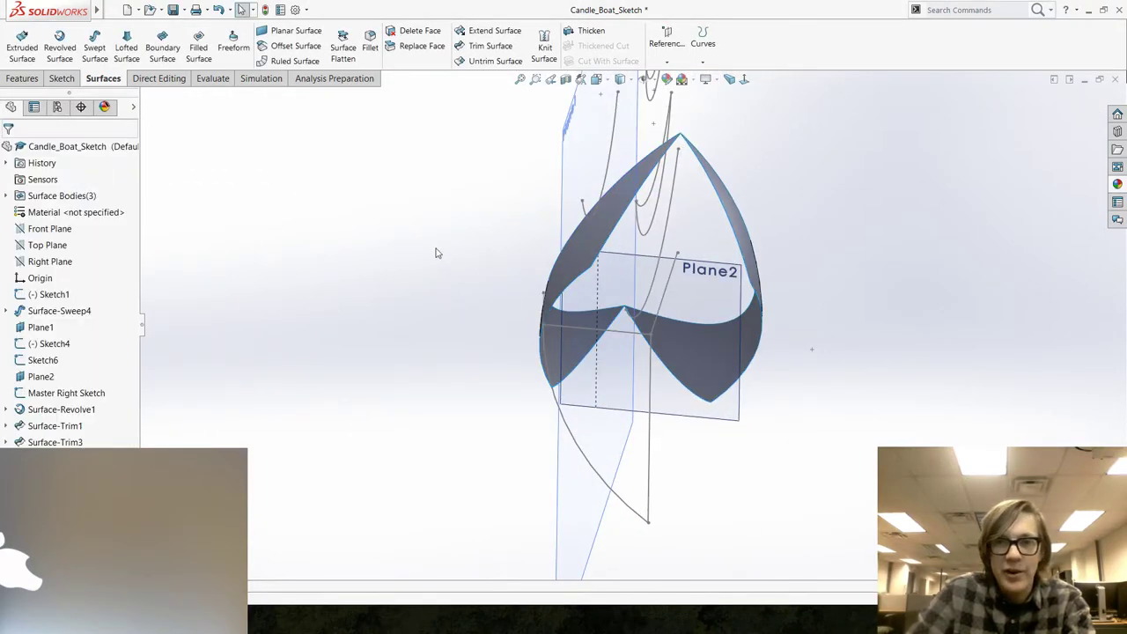
pyautogui.moveTo(438, 253); pyautogui.dragTo(455, 404, button='middle')
pyautogui.click(455, 404)
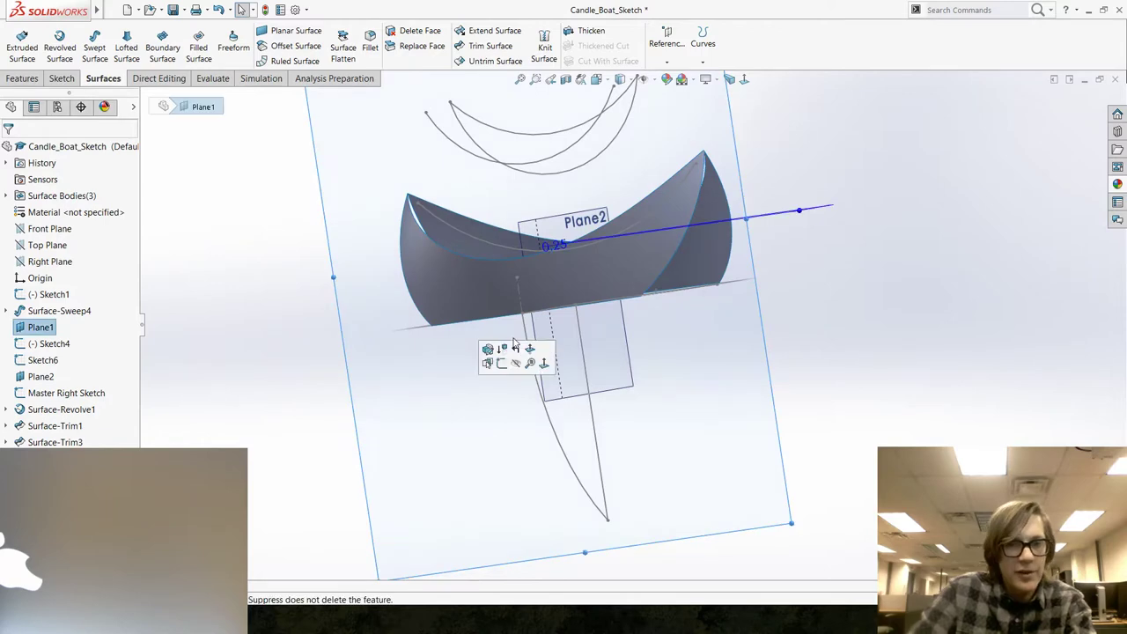
pyautogui.click(249, 363)
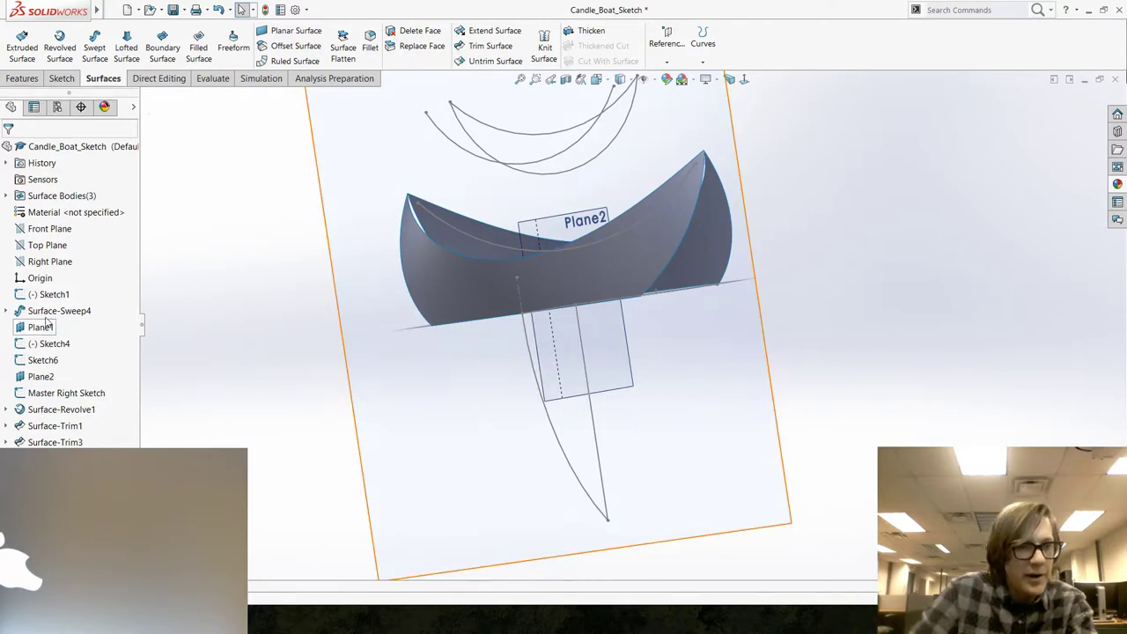
pyautogui.click(42, 231)
pyautogui.click(70, 220)
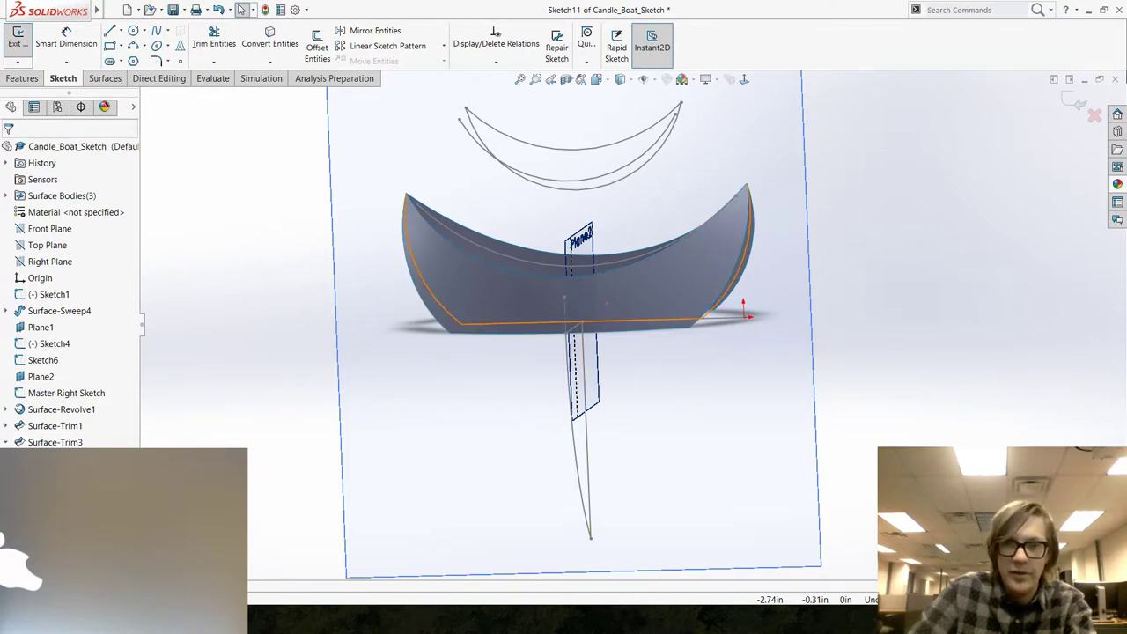
# Convert Surface-Trim3's edges into the sketch to trace the hull outline.
pyautogui.click(55, 442)
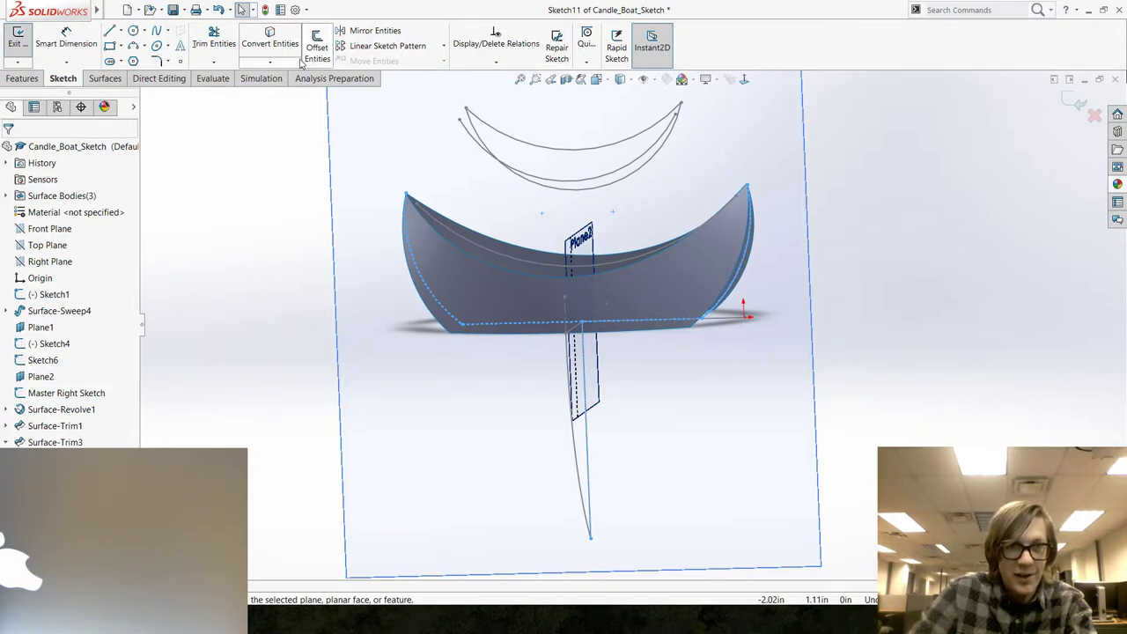
pyautogui.click(276, 397)
pyautogui.moveTo(276, 397); pyautogui.dragTo(260, 378, button='middle')
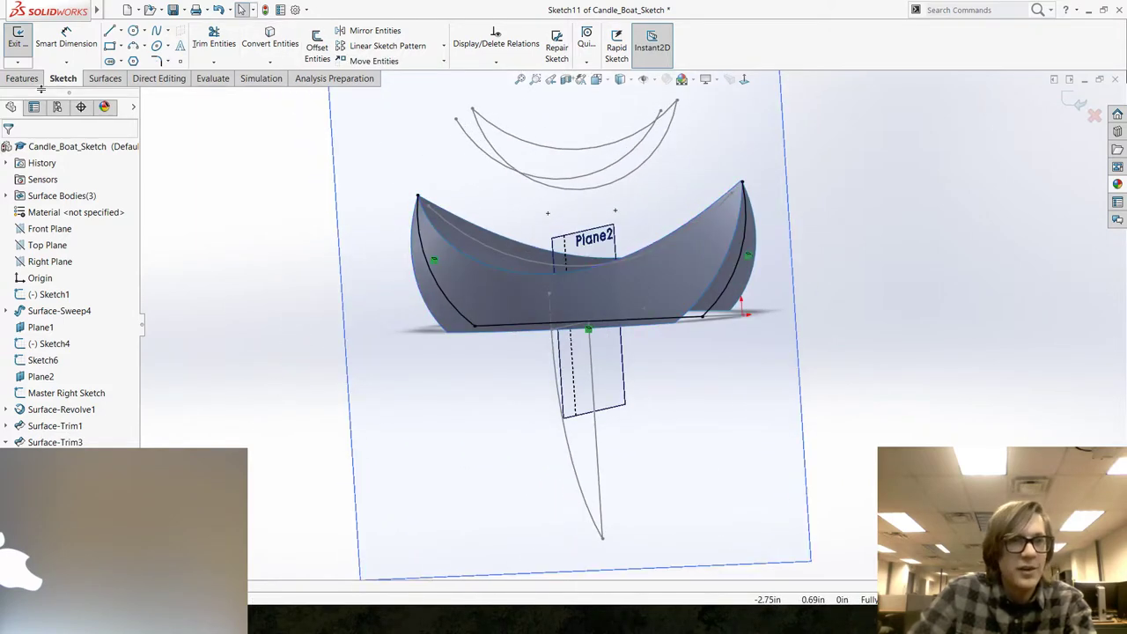
pyautogui.click(105, 79)
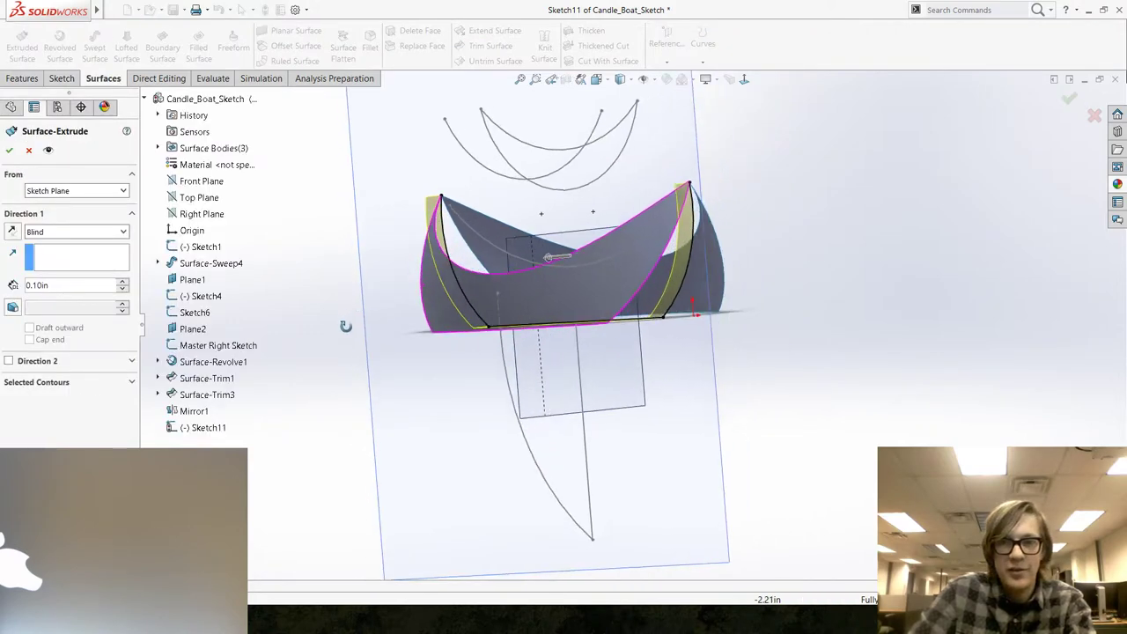
# Extrude Sketch11 as a Mid Plane surface 1.30 in deep, forming curved walls around the hull.
pyautogui.click(70, 232)
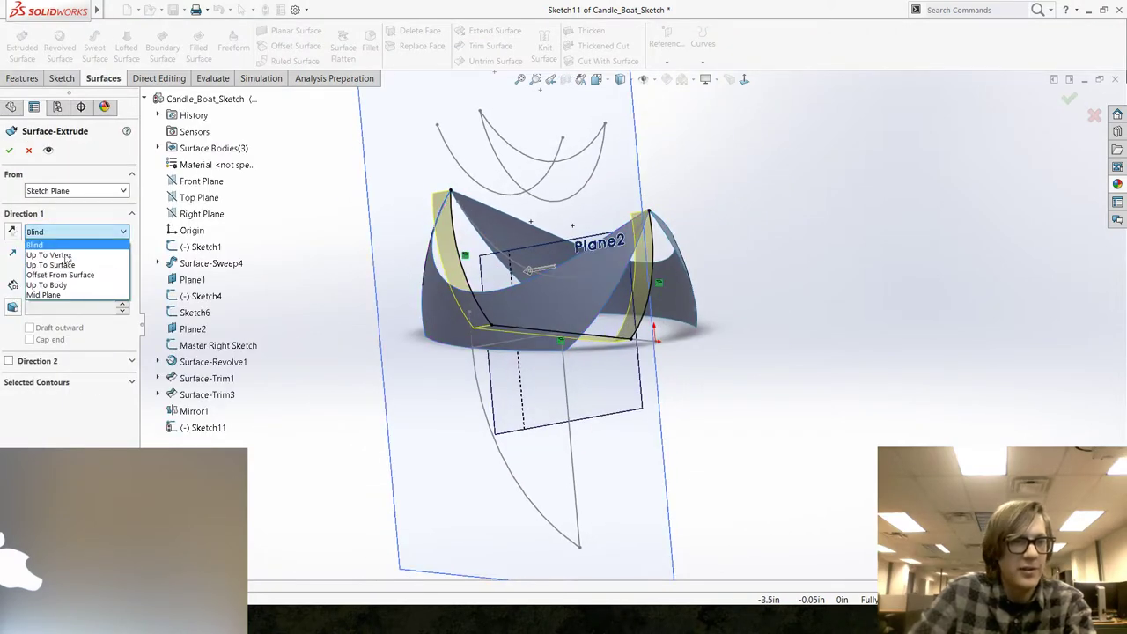
pyautogui.click(72, 296)
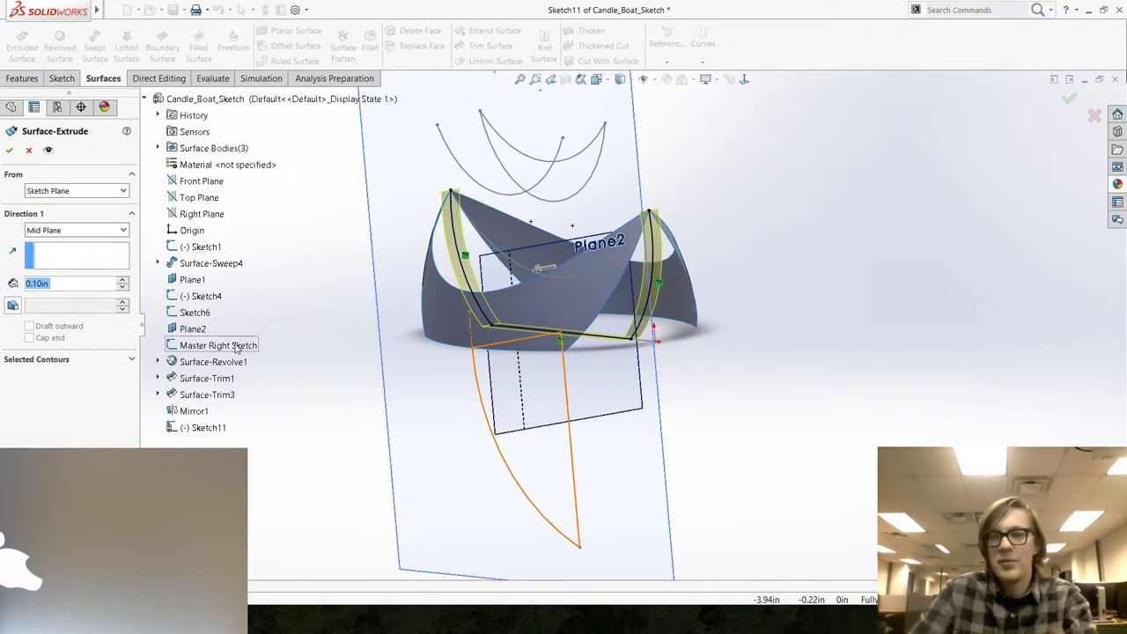
pyautogui.click(122, 280)
pyautogui.click(122, 280)
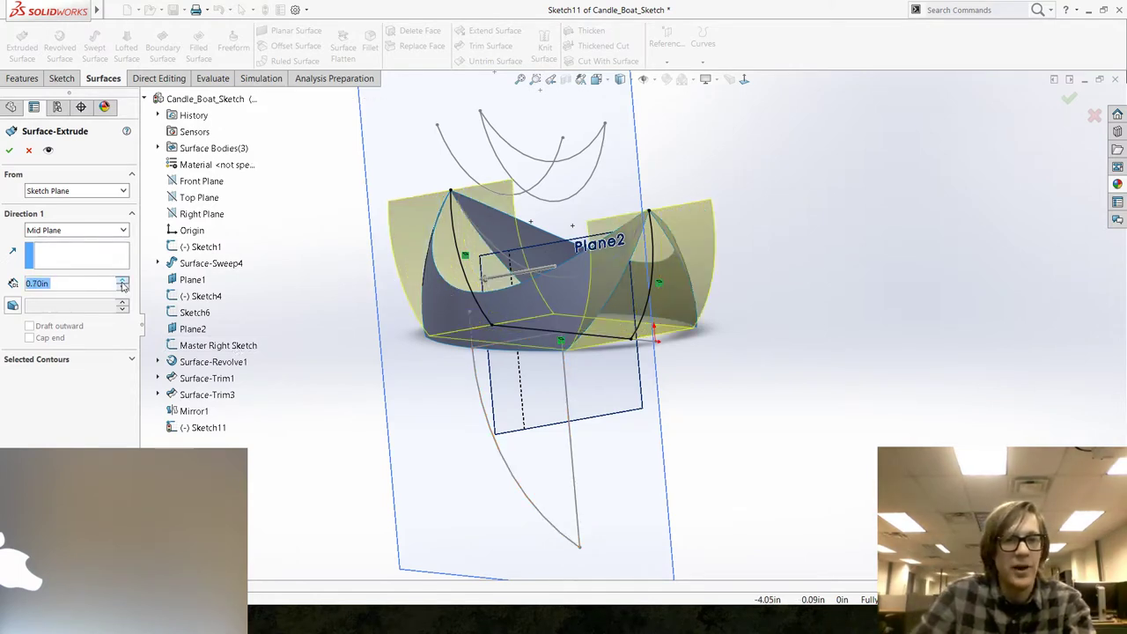
pyautogui.click(121, 279)
pyautogui.click(121, 280)
pyautogui.click(122, 279)
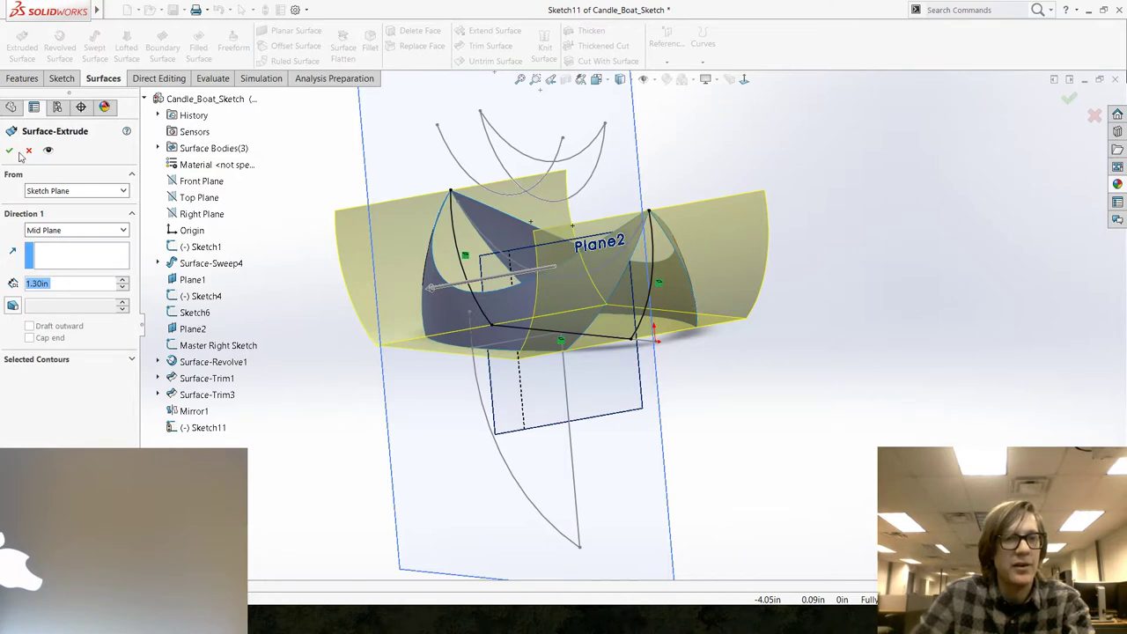
pyautogui.click(9, 150)
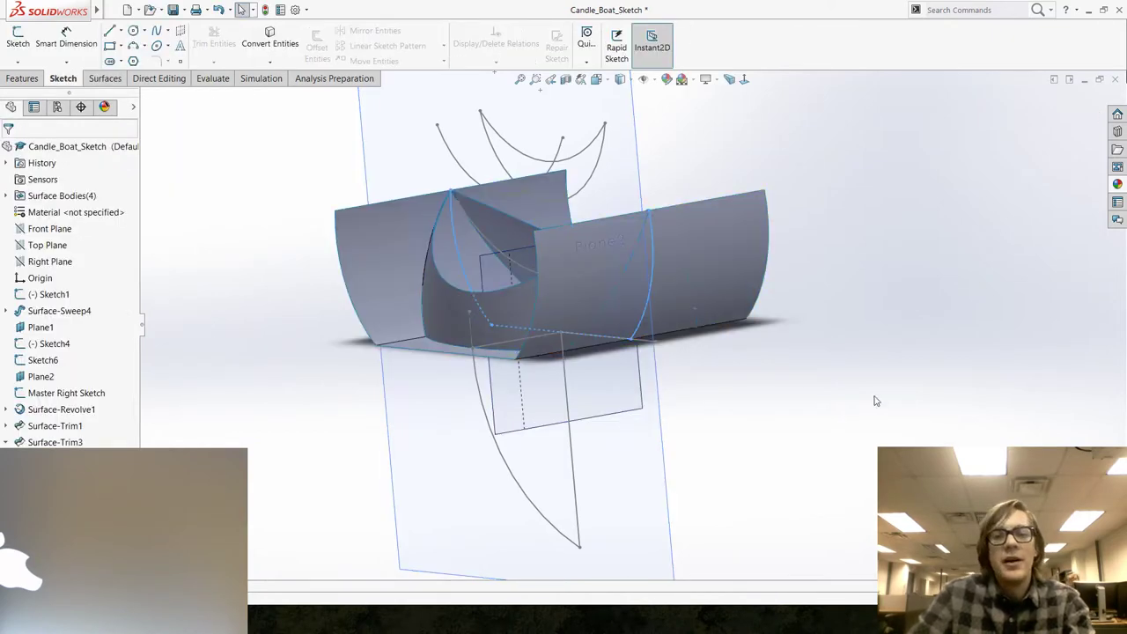
pyautogui.moveTo(874, 400); pyautogui.dragTo(299, 213, button='middle')
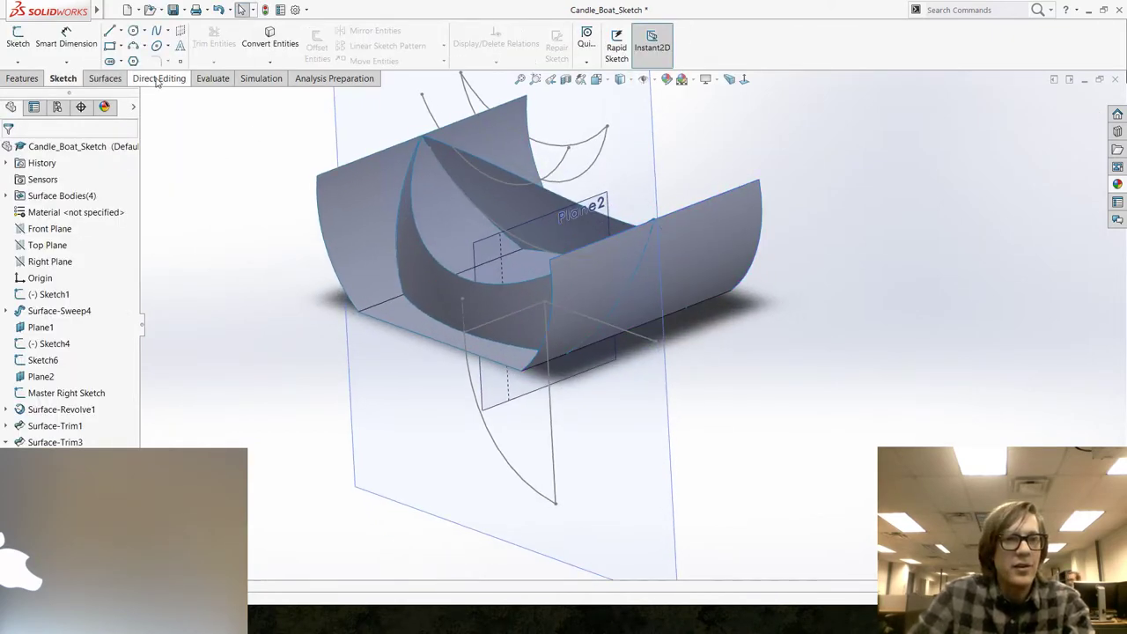
pyautogui.click(159, 79)
pyautogui.click(105, 79)
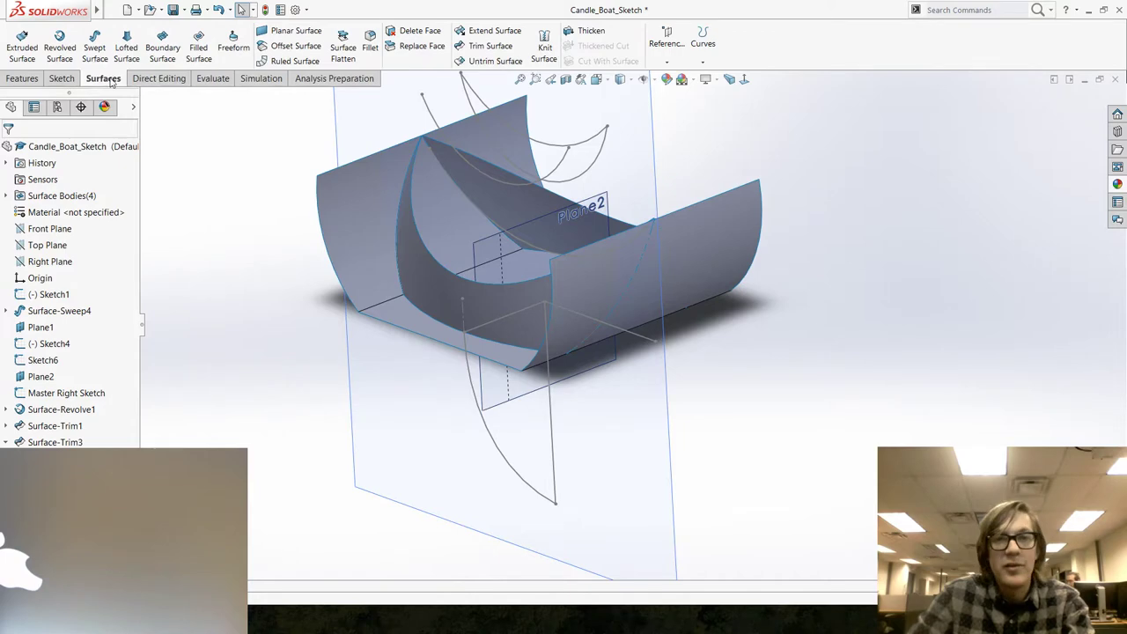
# Start a mutual surface trim using Surface-Trim3, Mirror1 and Surface-Extrude1.
pyautogui.click(489, 45)
pyautogui.scroll(-3, 474, 152)
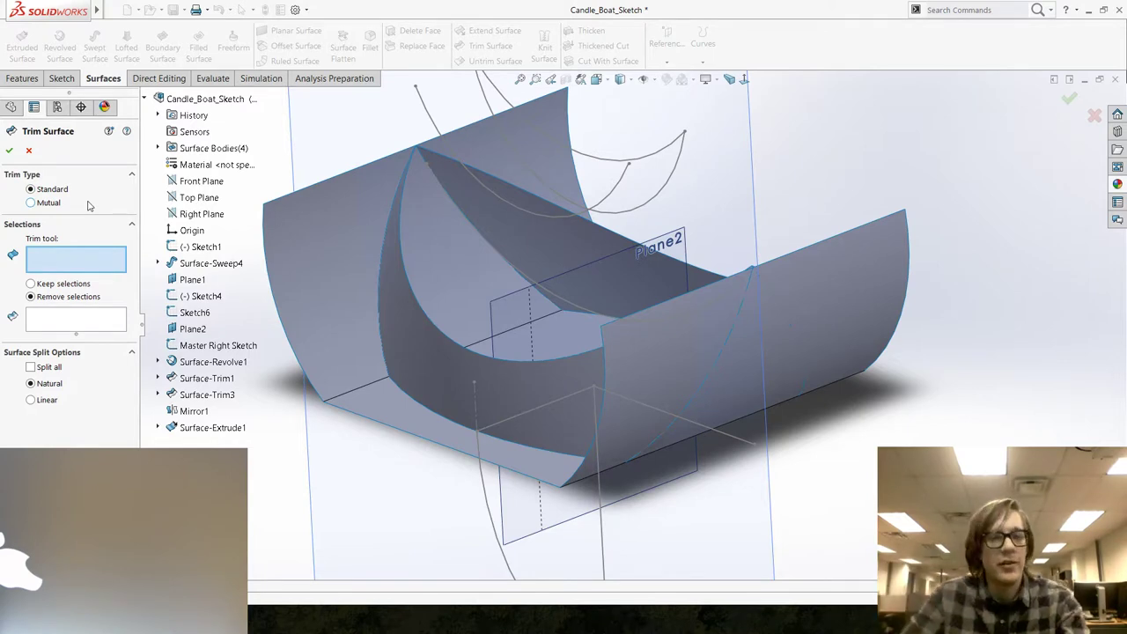
pyautogui.click(39, 203)
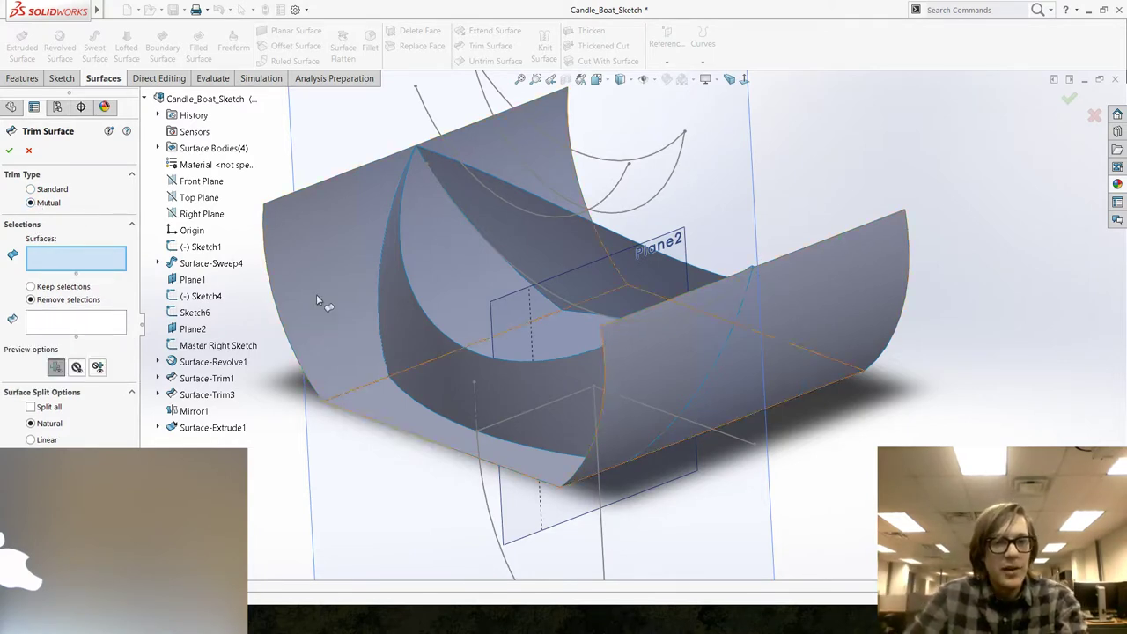
pyautogui.click(409, 343)
pyautogui.click(499, 218)
pyautogui.click(369, 352)
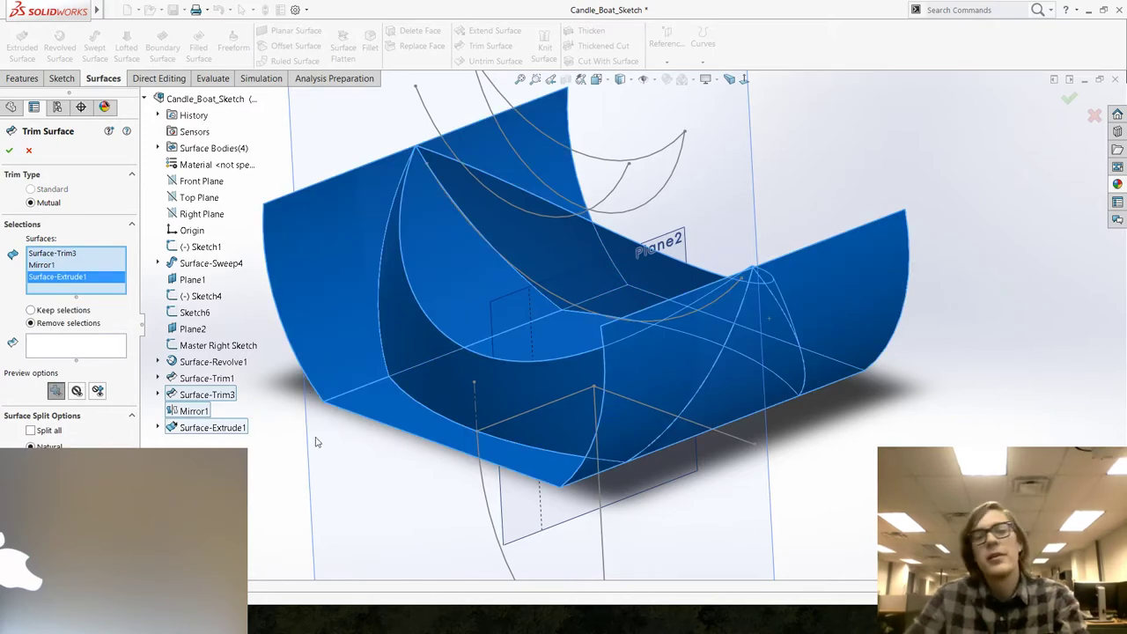
# Set the trim to Remove selections and mark the left and right outer leftover pieces.
pyautogui.click(61, 351)
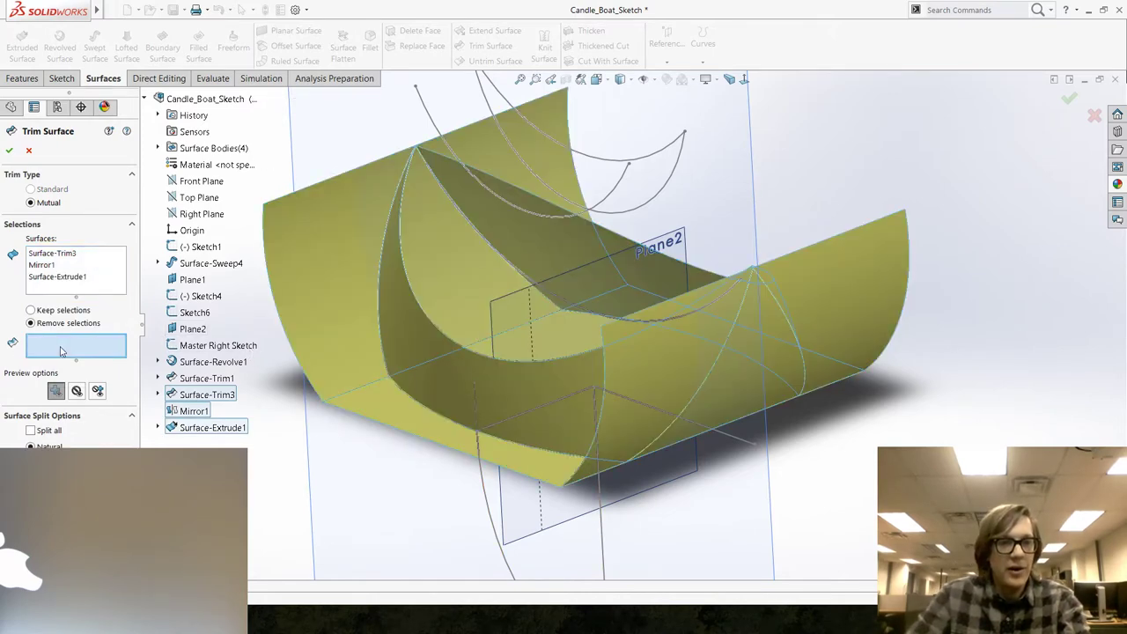
pyautogui.click(31, 310)
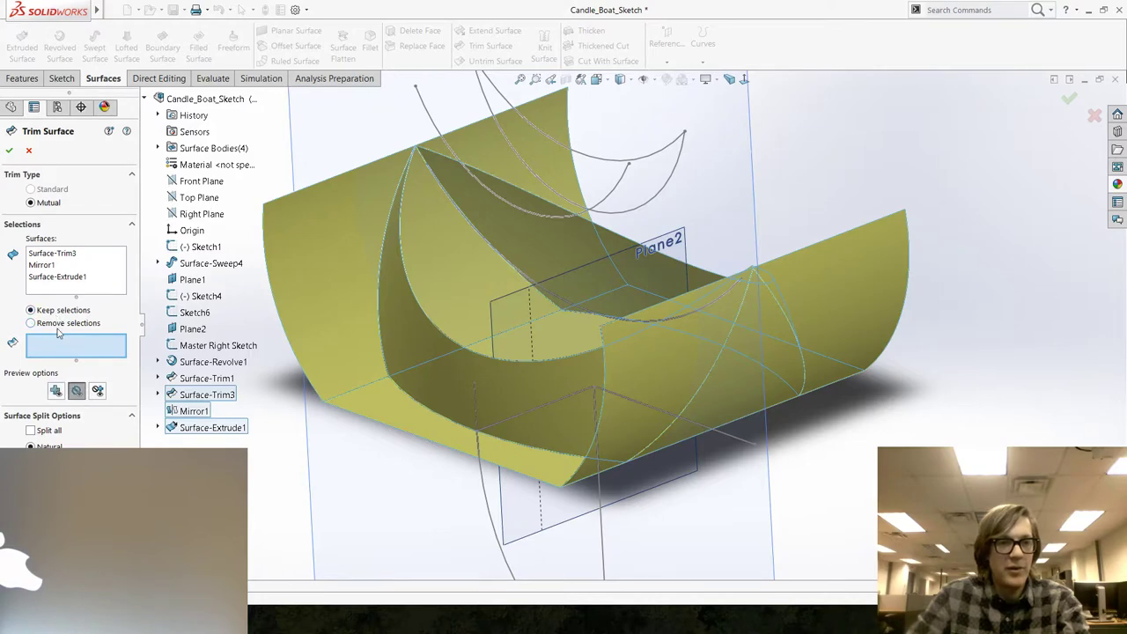
pyautogui.click(58, 324)
pyautogui.click(334, 330)
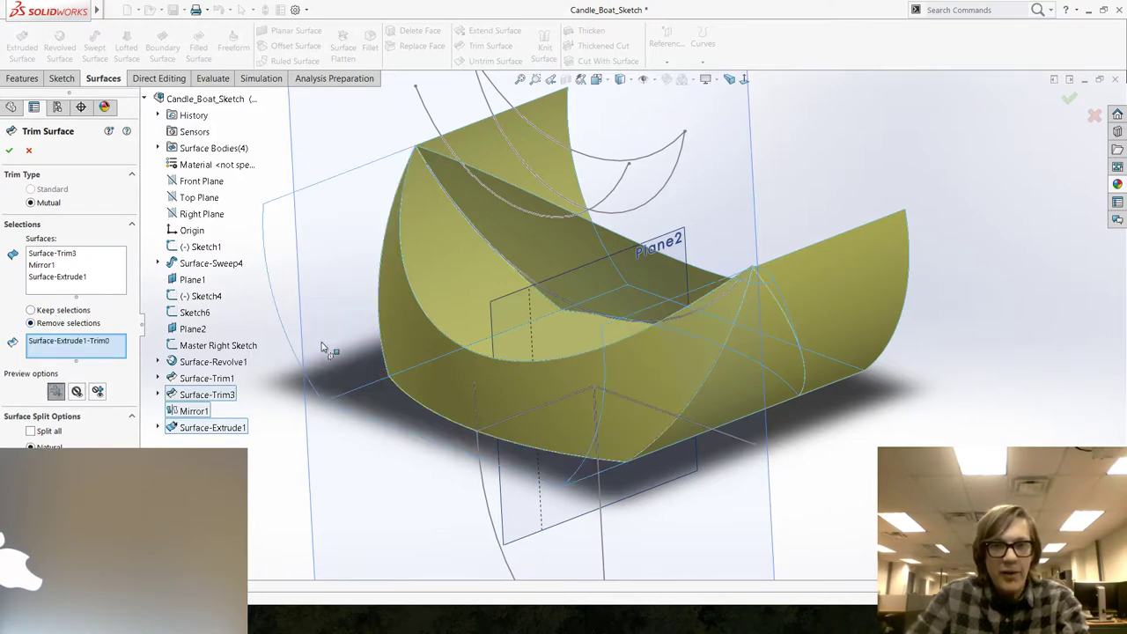
pyautogui.click(542, 148)
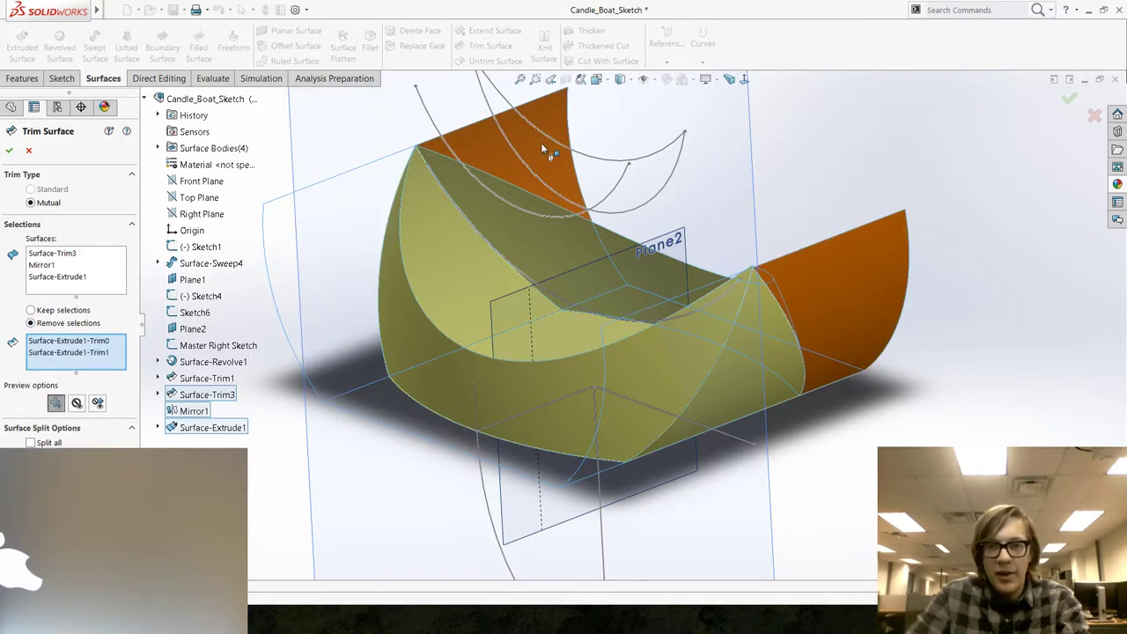
# Apply the mutual trim and examine the closed hull's curved walls and floor up close.
pyautogui.click(7, 152)
pyautogui.moveTo(858, 427); pyautogui.dragTo(772, 393, button='middle')
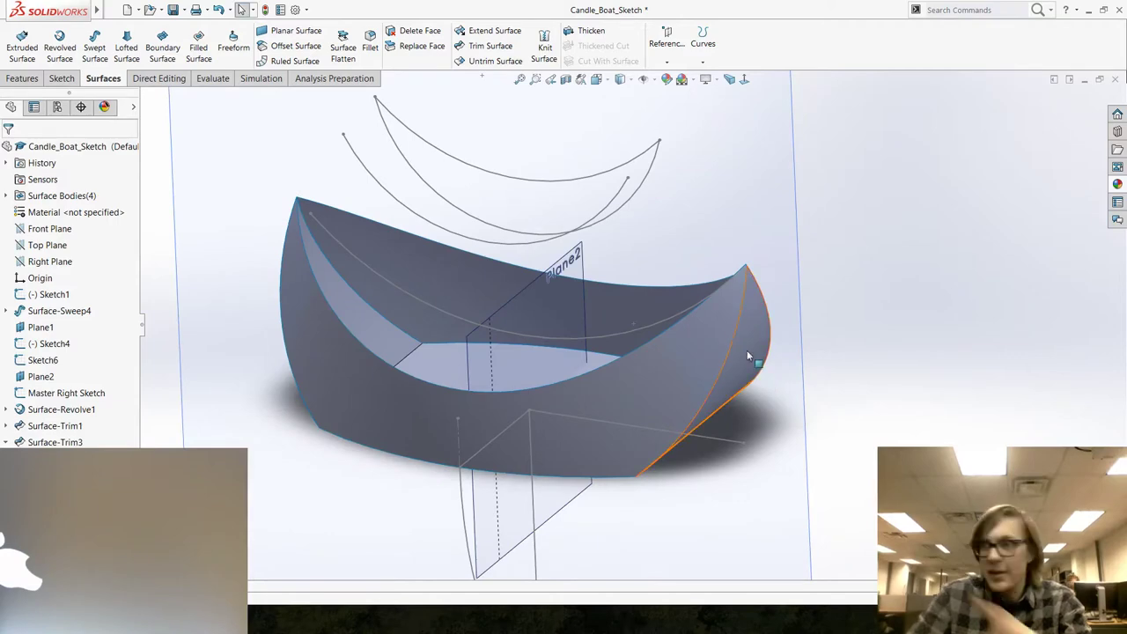
pyautogui.moveTo(772, 329); pyautogui.dragTo(617, 352, button='middle')
pyautogui.scroll(-3, 471, 359)
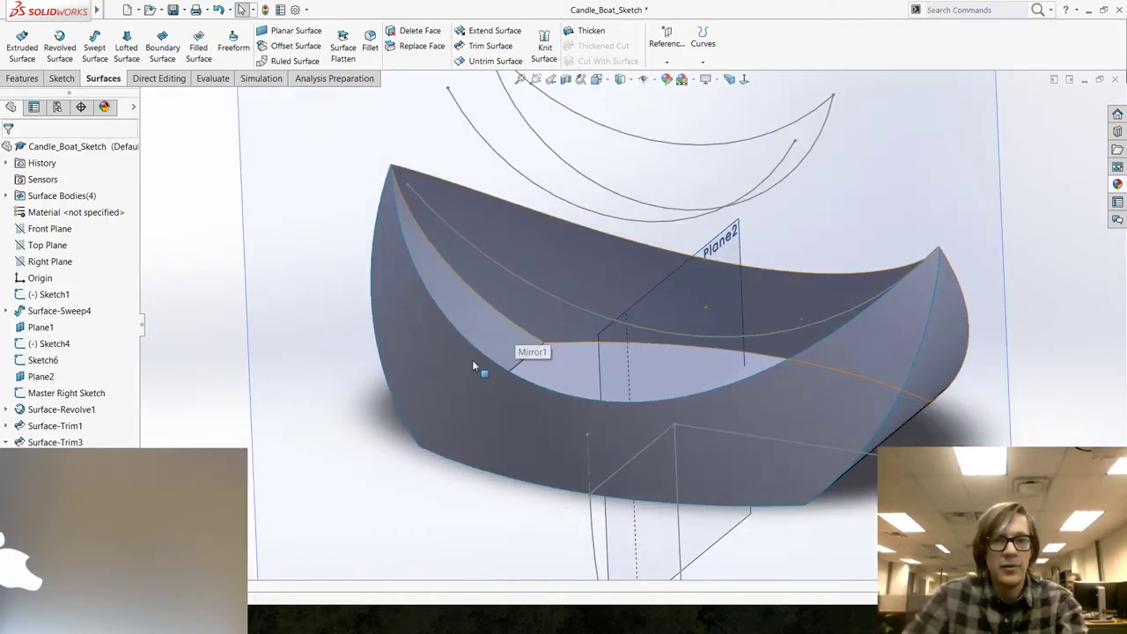
pyautogui.moveTo(472, 359)
pyautogui.mouseDown(button='middle')
pyautogui.moveTo(507, 317)
pyautogui.moveTo(633, 374)
pyautogui.moveTo(616, 347)
pyautogui.moveTo(461, 291)
pyautogui.moveTo(478, 370)
pyautogui.mouseUp(button='middle')
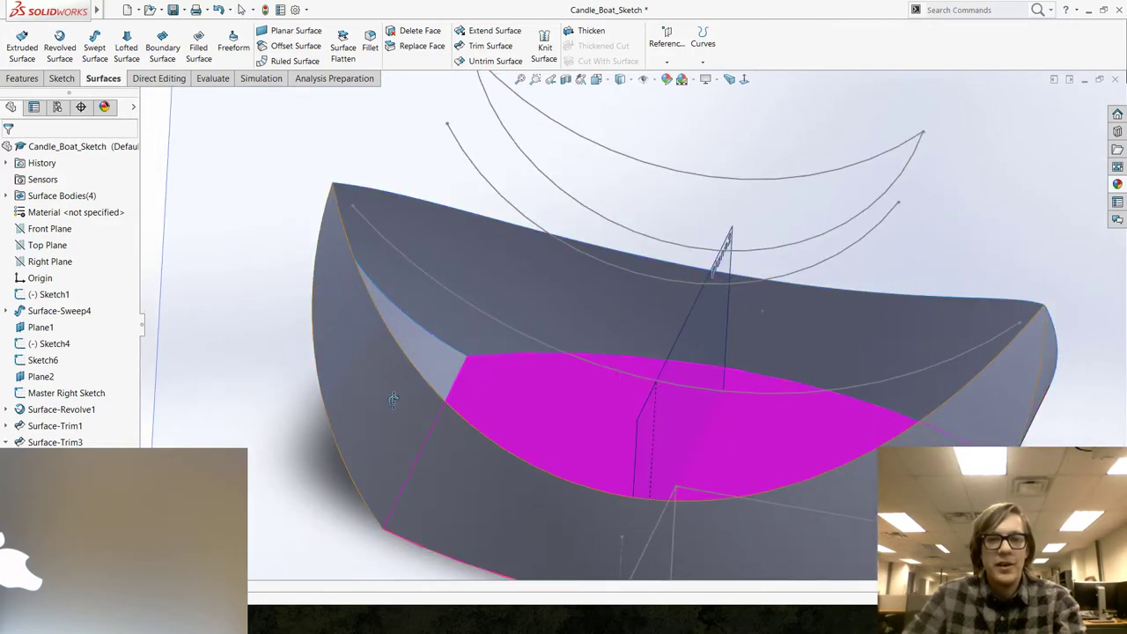
pyautogui.click(158, 231)
pyautogui.press('Escape')
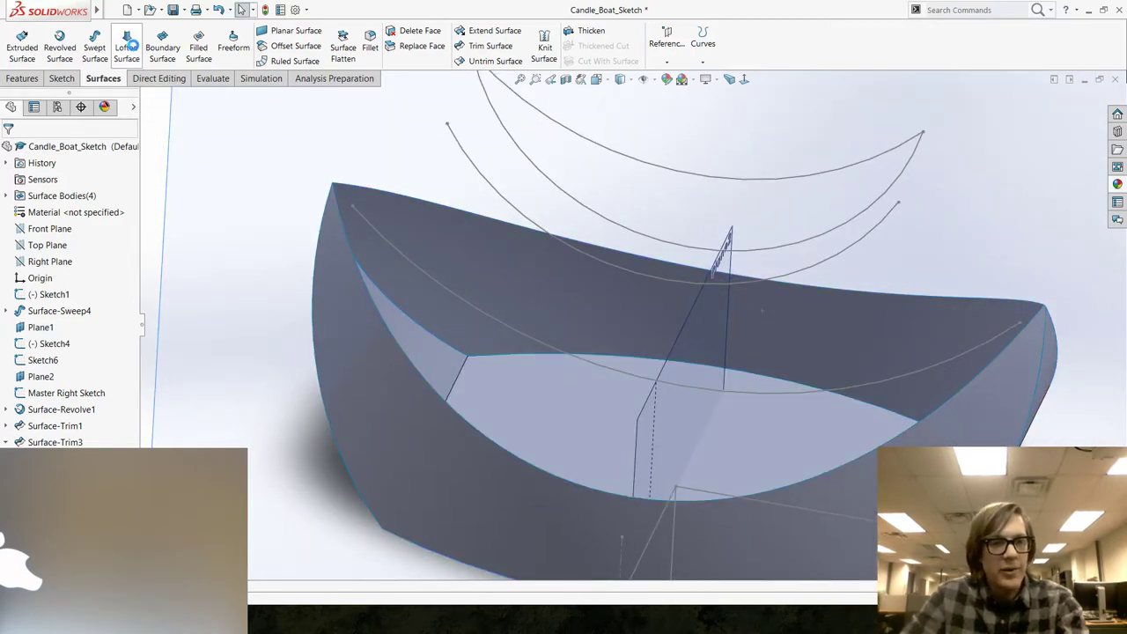
pyautogui.click(128, 44)
pyautogui.click(446, 343)
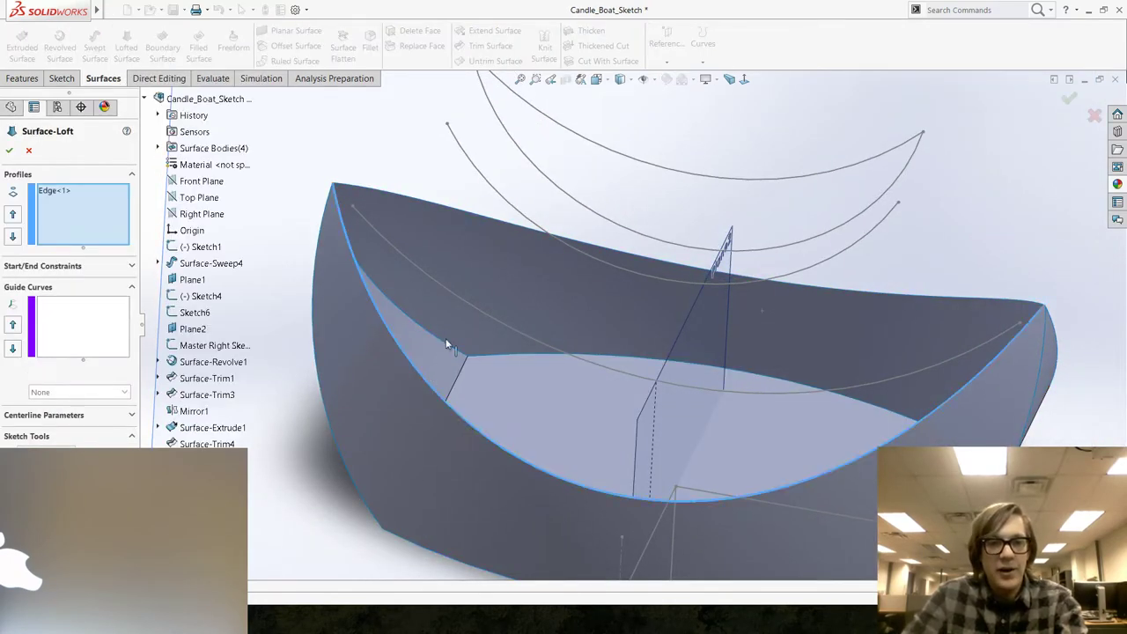
pyautogui.click(496, 220)
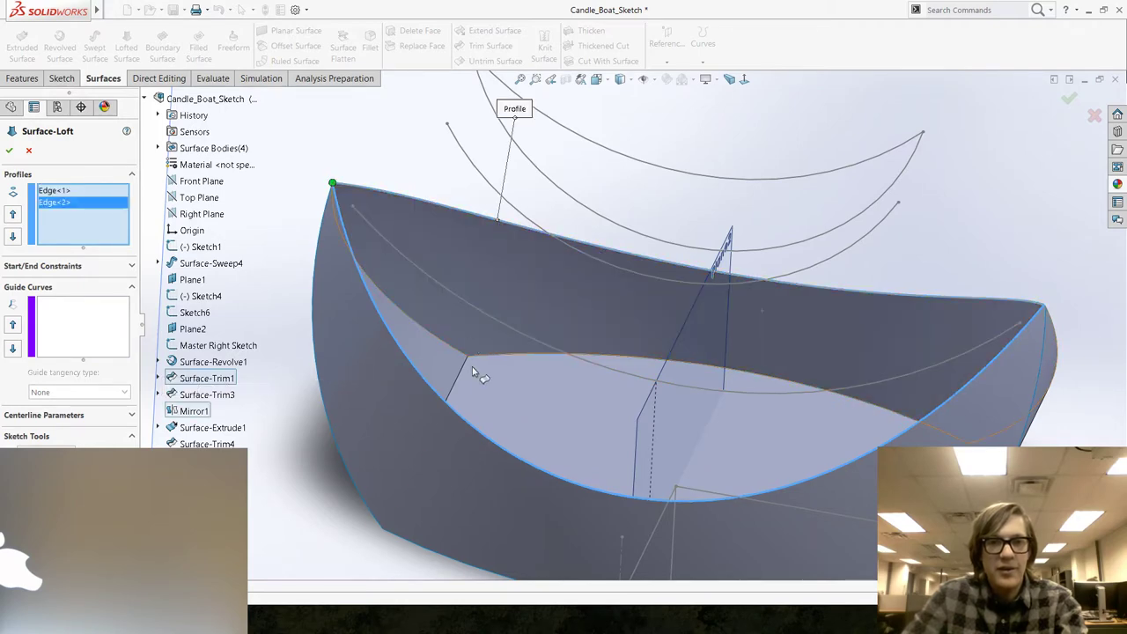
pyautogui.moveTo(472, 366); pyautogui.dragTo(451, 328, button='middle')
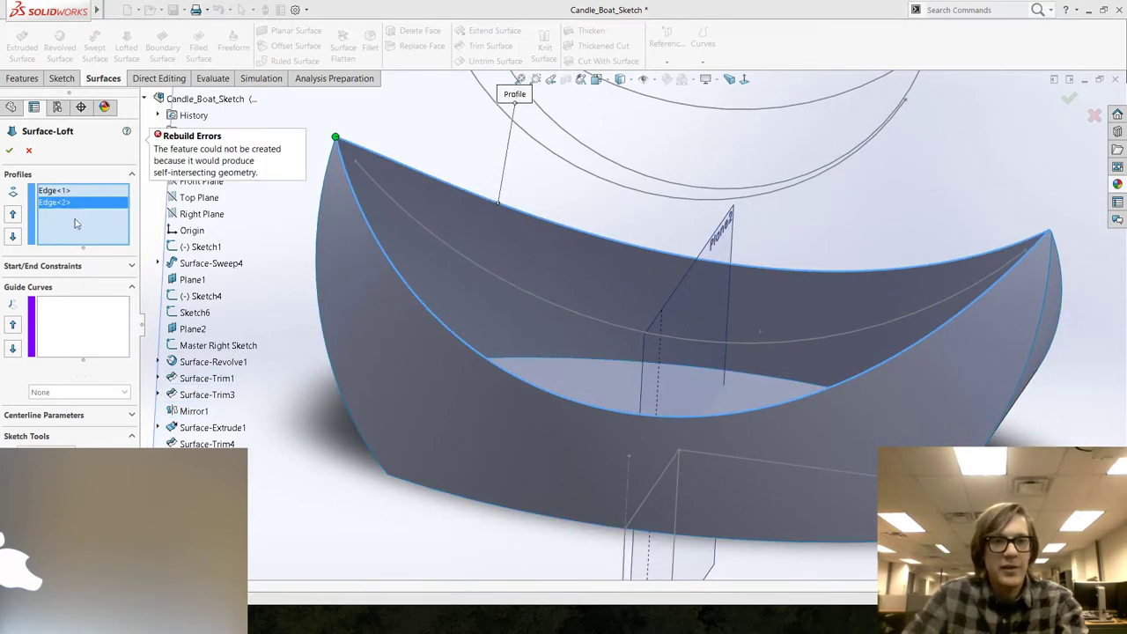
pyautogui.click(10, 151)
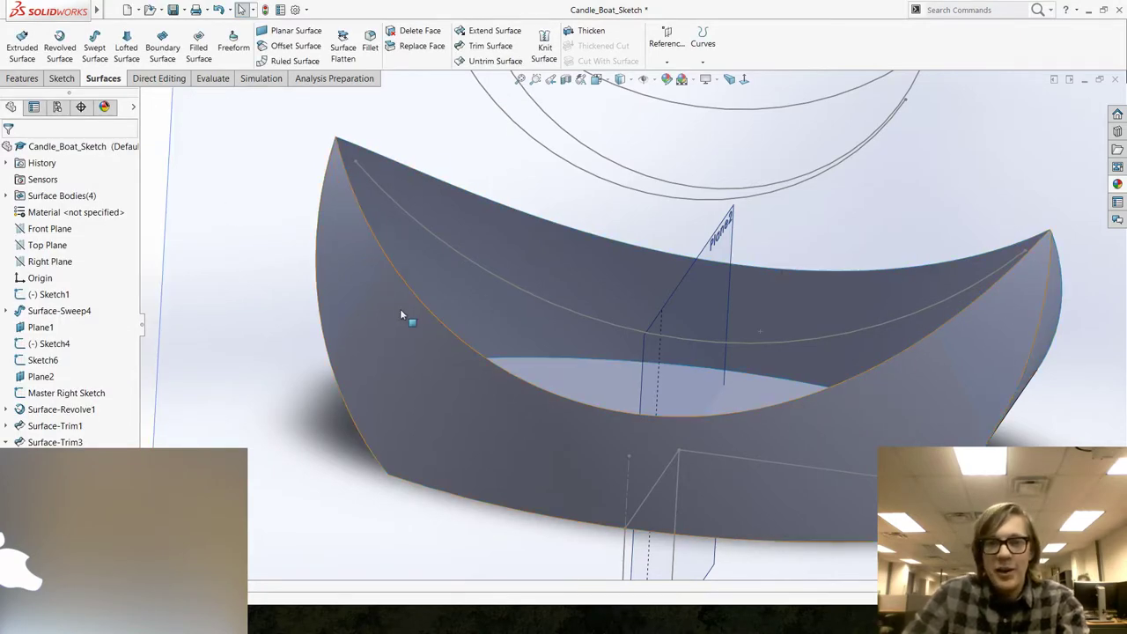
# Fit and reorient the model, then start Sketch12 on the Front Plane.
pyautogui.click(482, 327)
pyautogui.moveTo(483, 326); pyautogui.dragTo(467, 348, button='middle')
pyautogui.press('f')
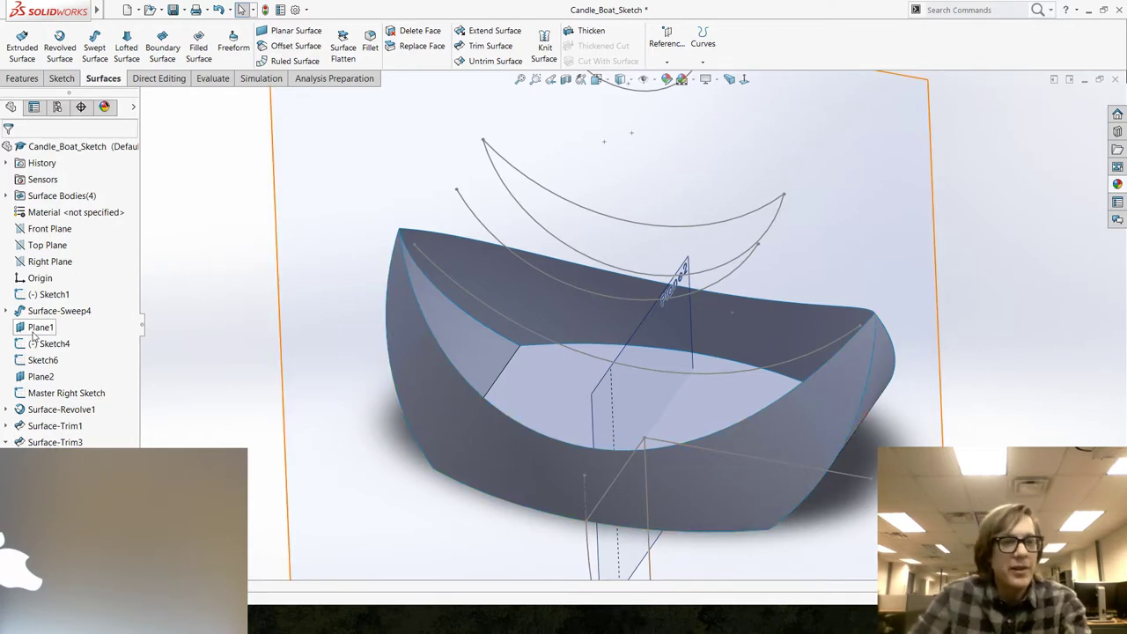
pyautogui.moveTo(378, 374); pyautogui.dragTo(297, 332, button='middle')
pyautogui.moveTo(294, 361); pyautogui.dragTo(220, 290, button='middle')
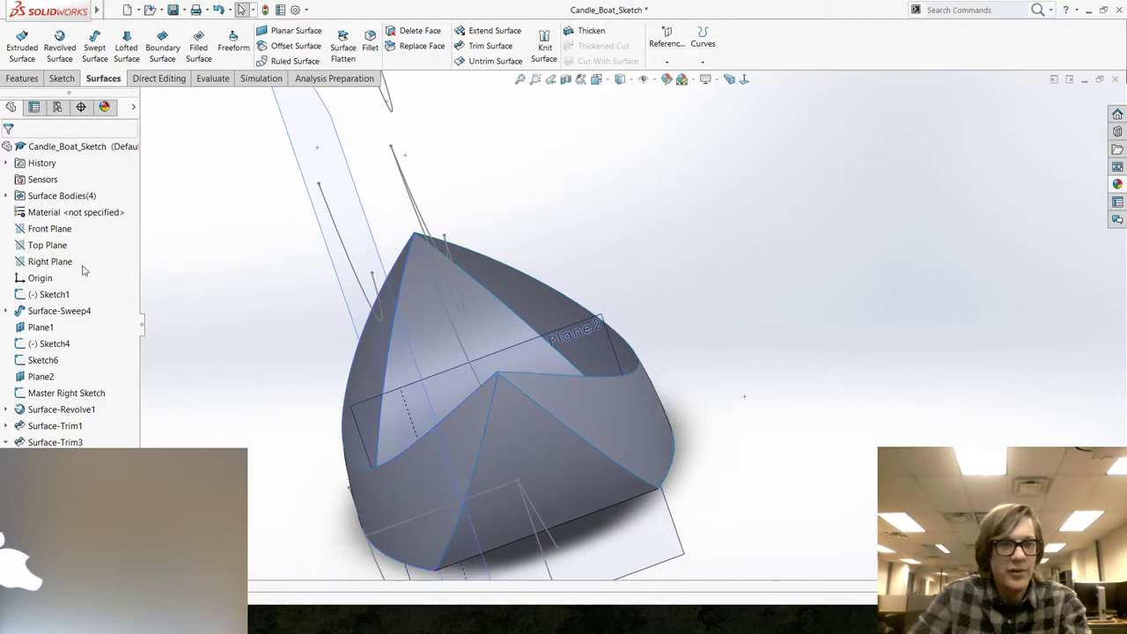
pyautogui.click(48, 230)
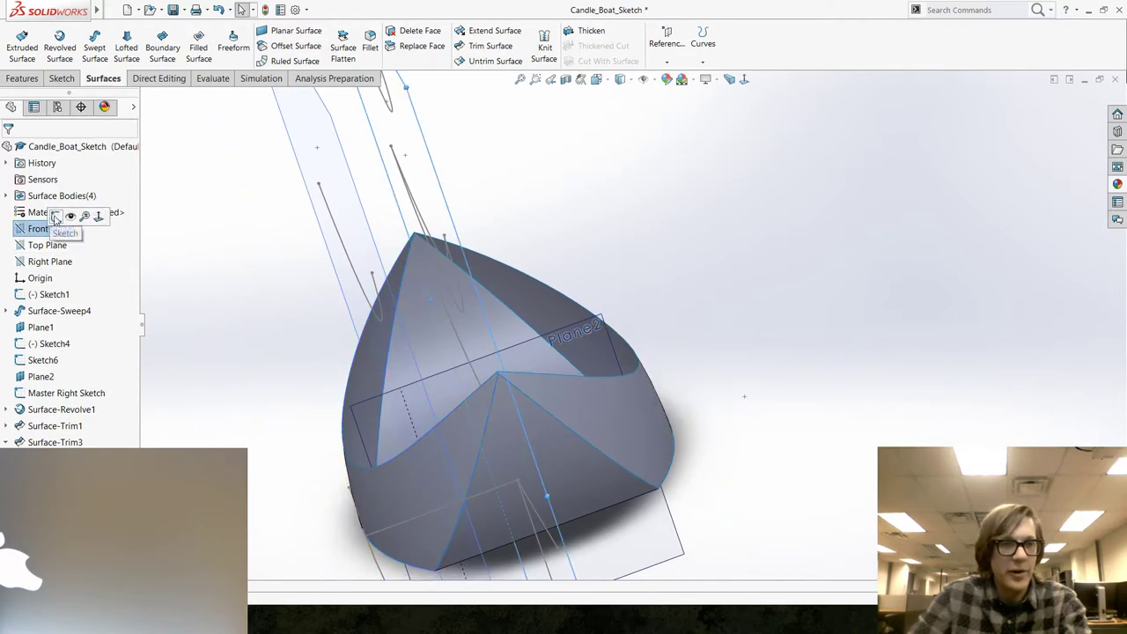
pyautogui.click(85, 215)
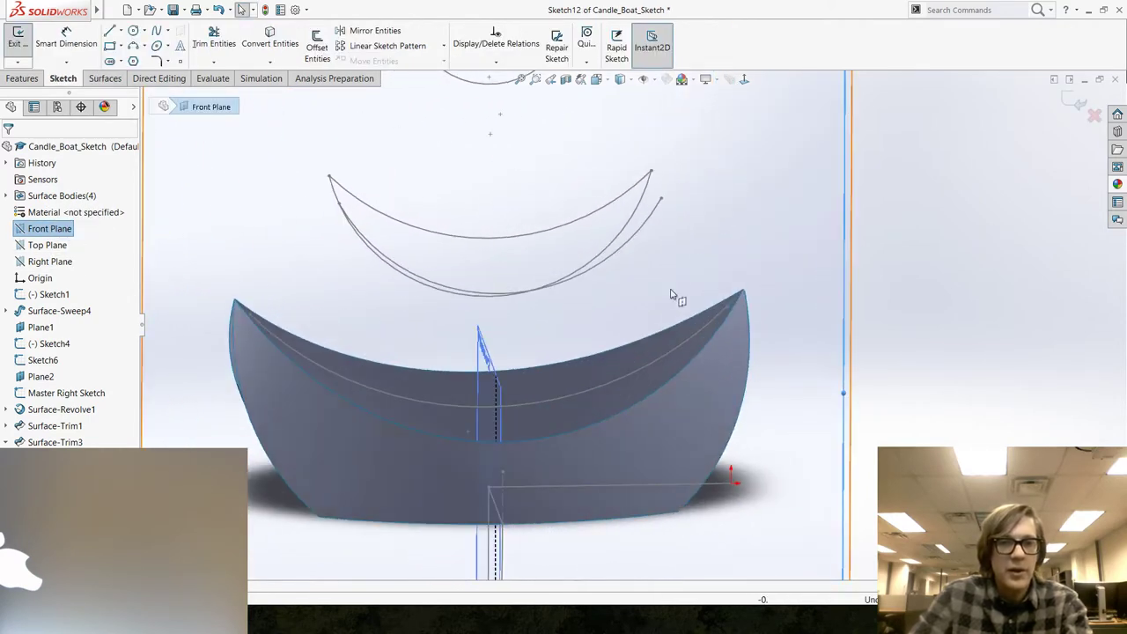
# Draw a three-point arc between the two rim tips sagging below the rim, then exit the sketch.
pyautogui.click(133, 46)
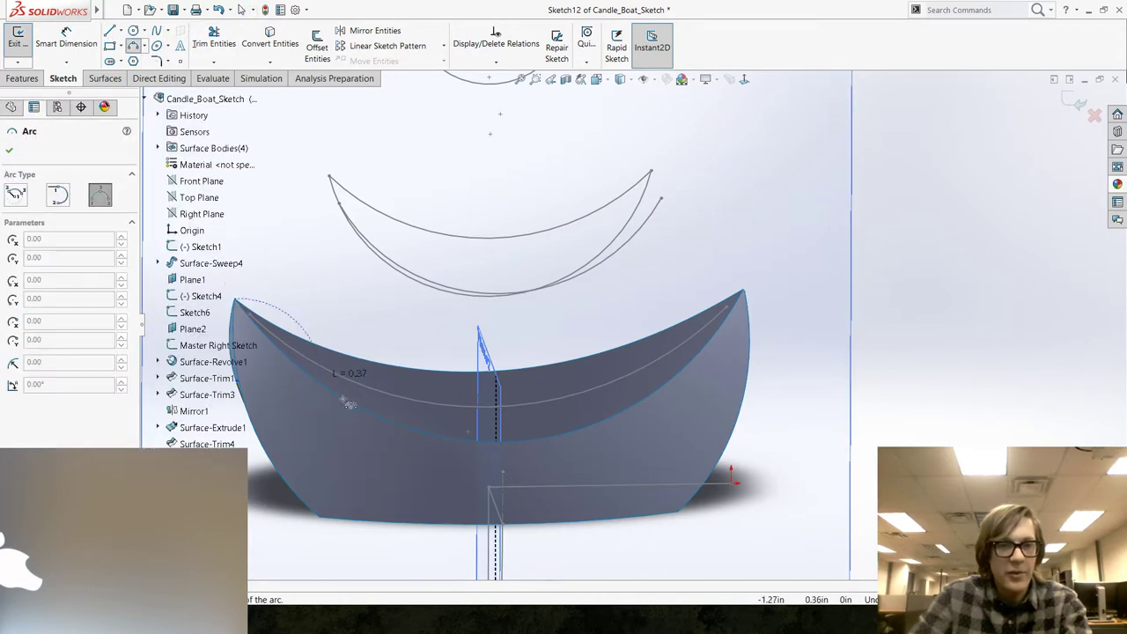
pyautogui.click(745, 293)
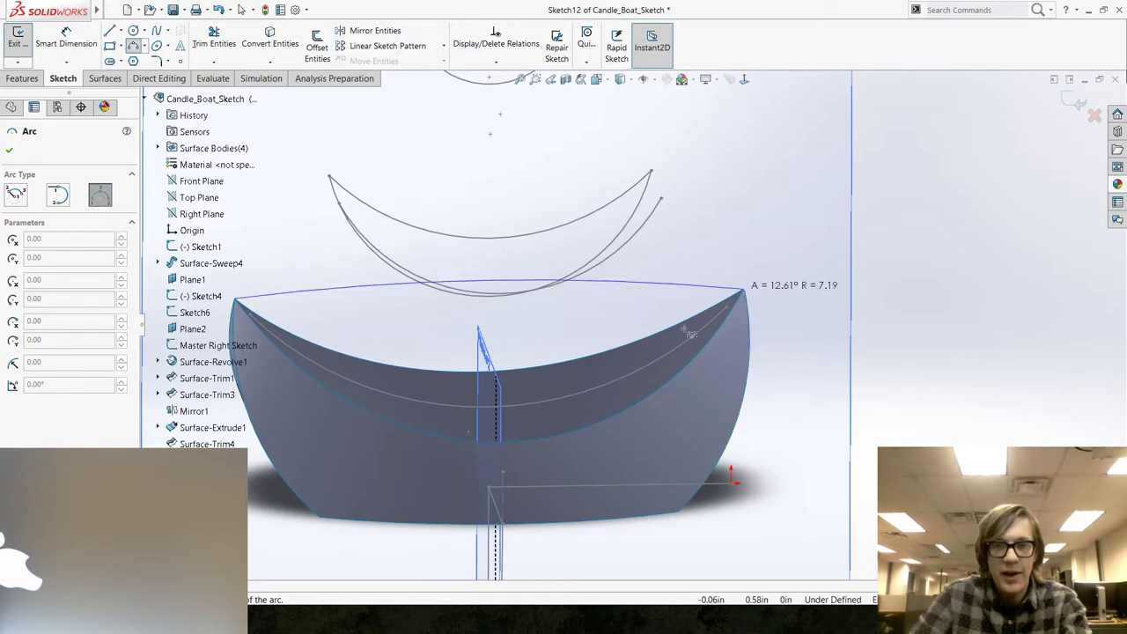
pyautogui.click(585, 456)
pyautogui.press('Escape')
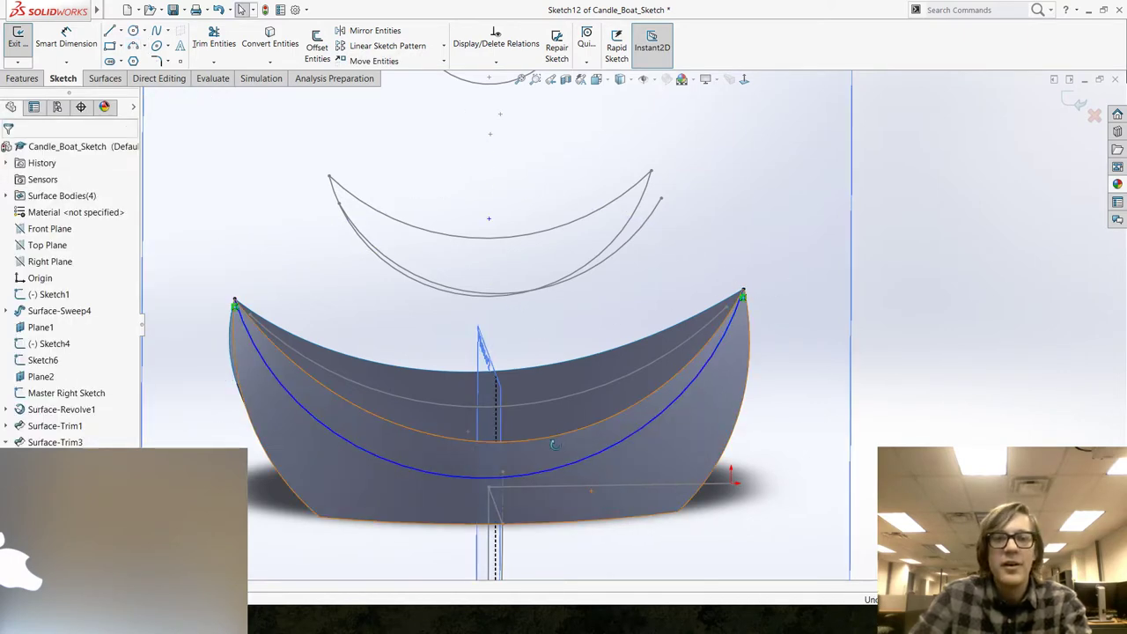
pyautogui.hotkey('ctrl', 'b')
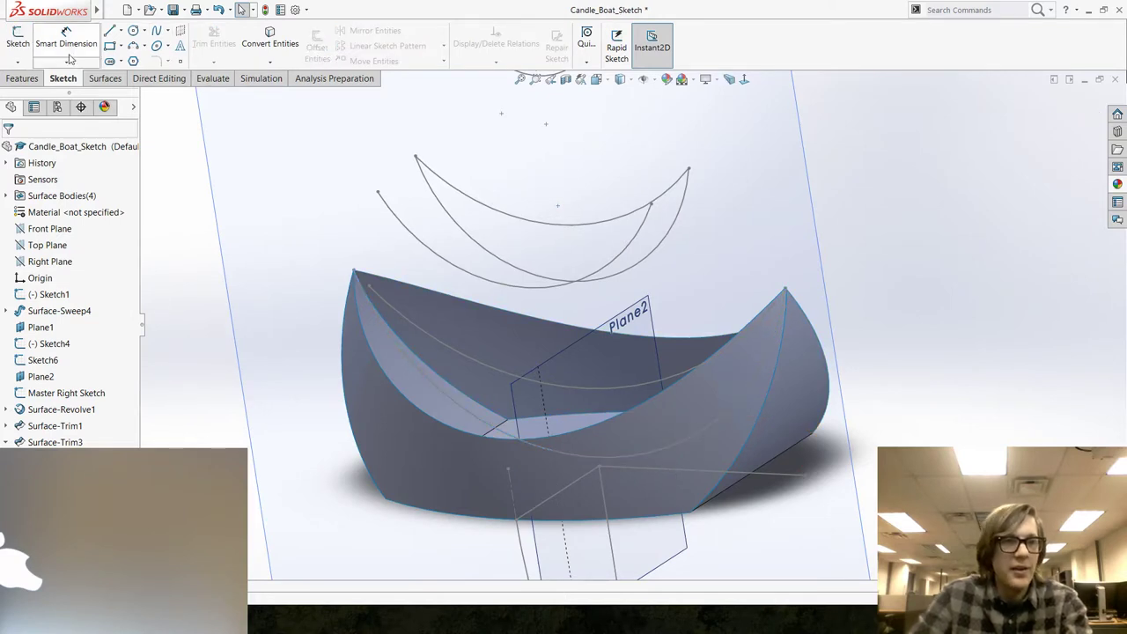
# Start a lofted surface using the inner hull edge and Sketch12's arc as profiles.
pyautogui.click(105, 78)
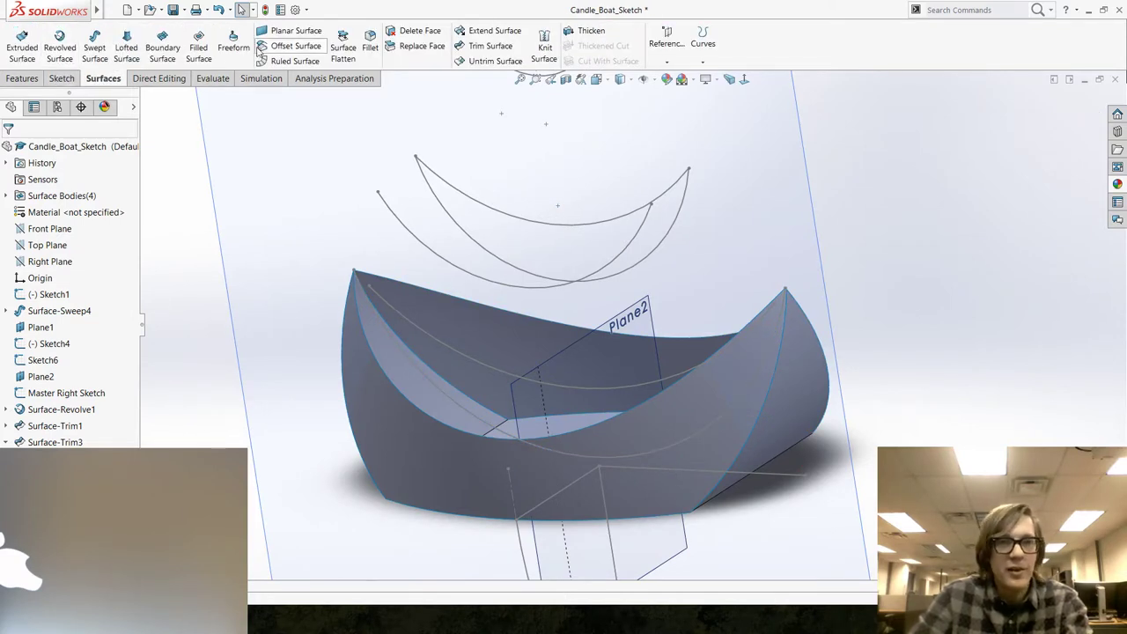
pyautogui.click(126, 48)
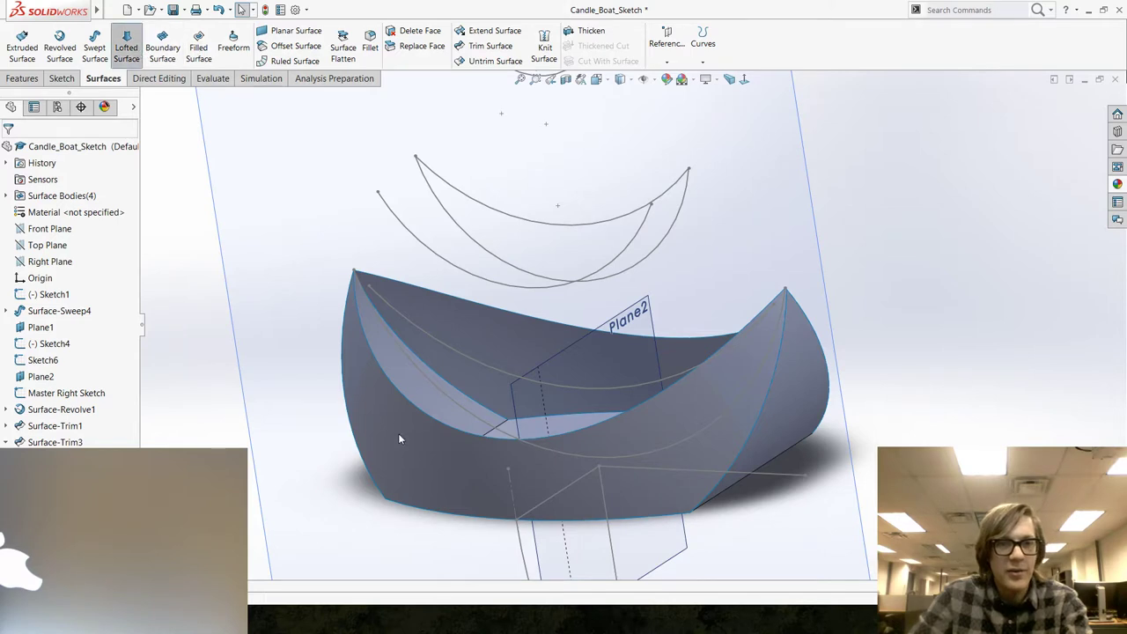
pyautogui.click(389, 382)
pyautogui.click(438, 385)
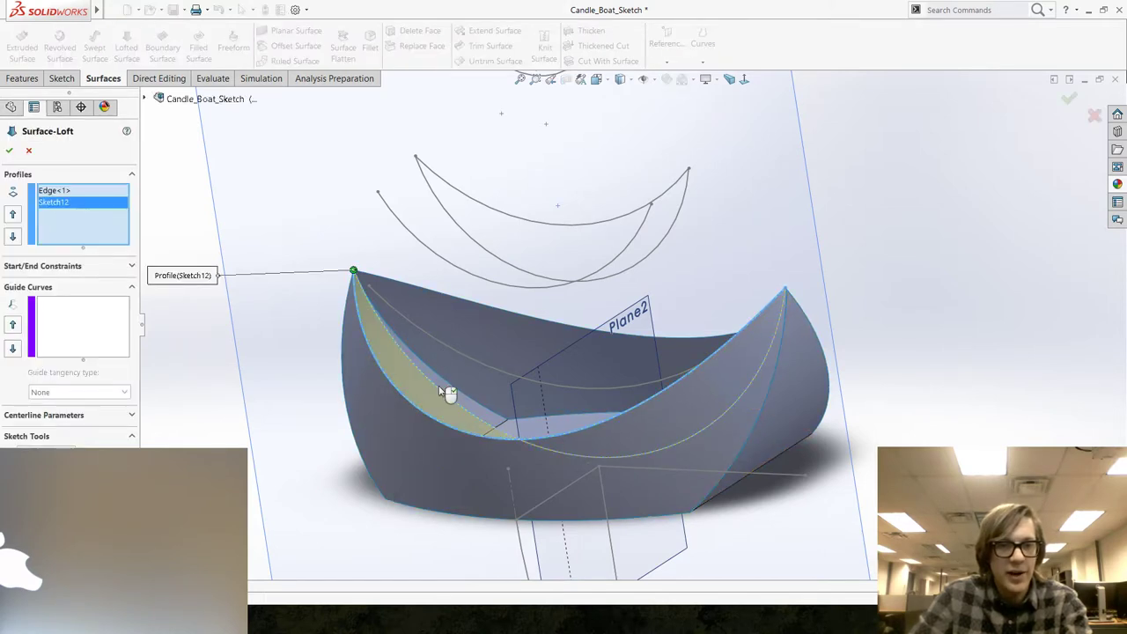
pyautogui.click(501, 308)
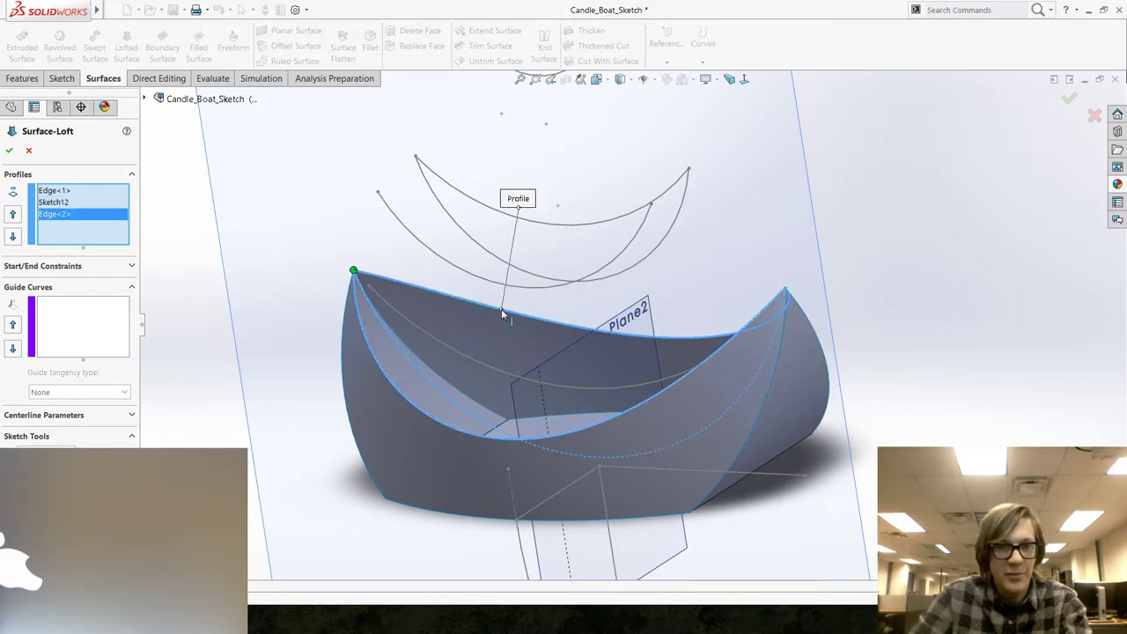
pyautogui.click(501, 308)
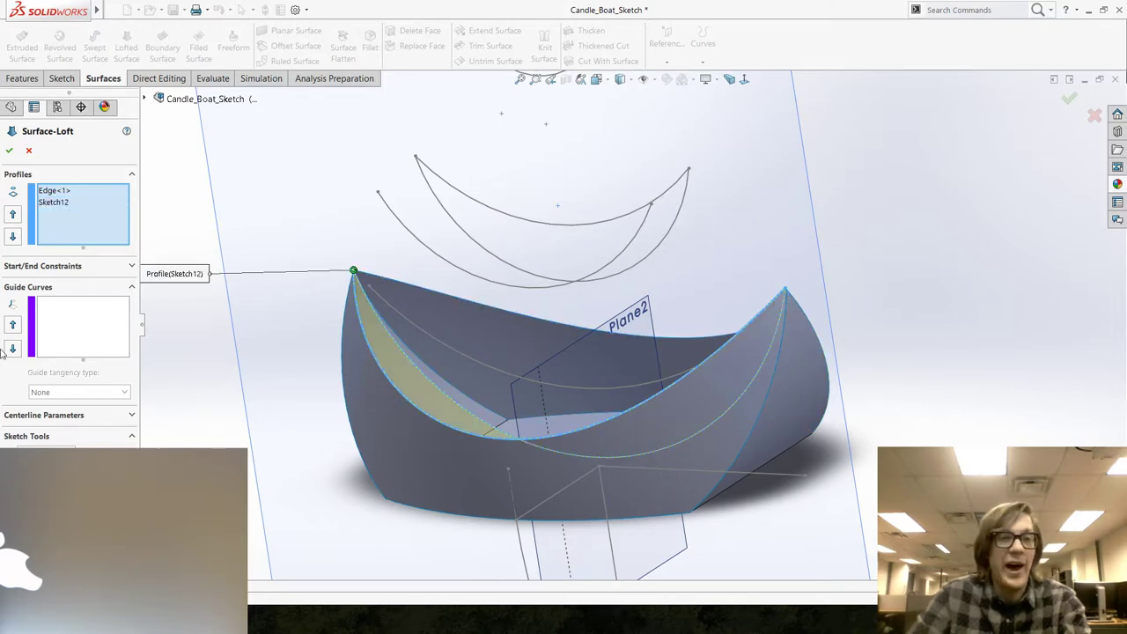
pyautogui.moveTo(273, 405); pyautogui.dragTo(264, 476, button='middle')
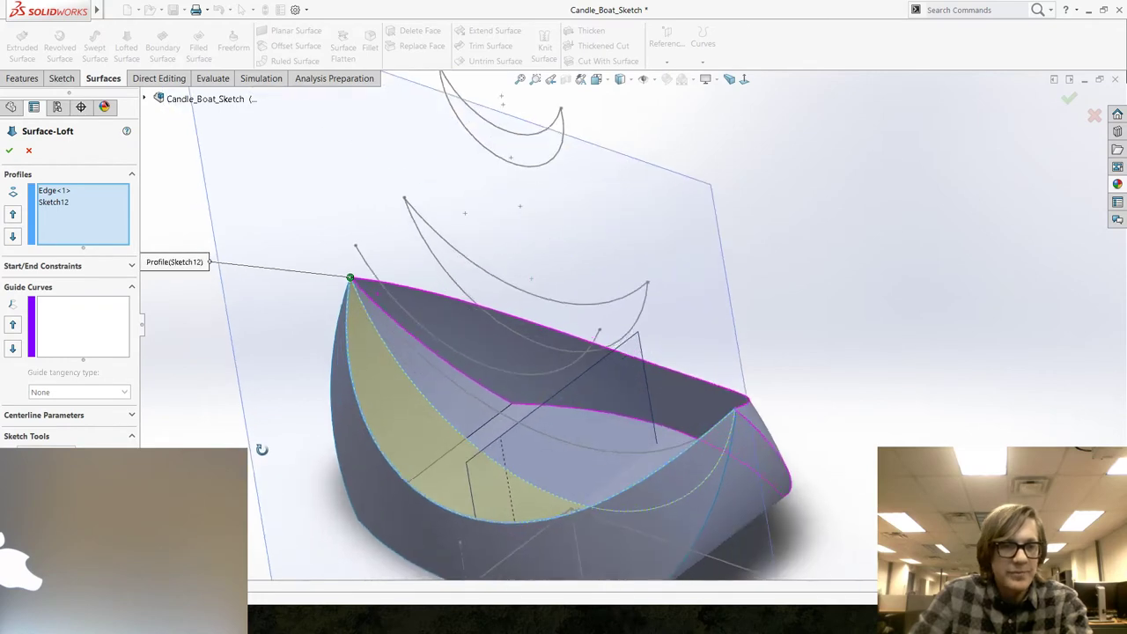
# Accept the loft, then mirror Surface-Loft4 across the Front Plane.
pyautogui.click(11, 151)
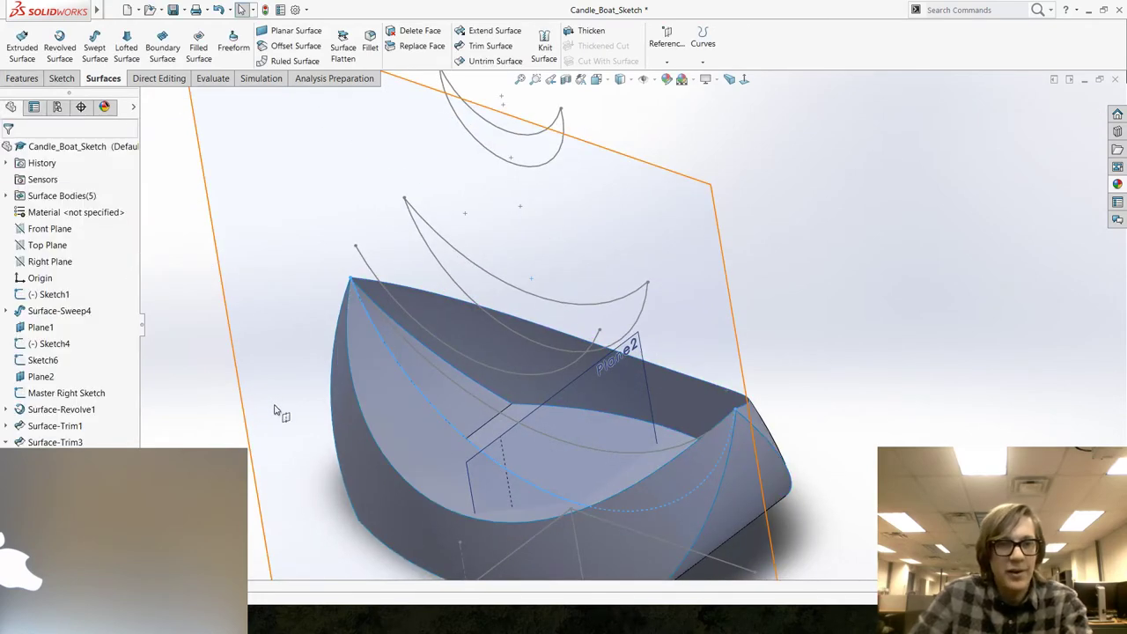
pyautogui.moveTo(378, 385); pyautogui.dragTo(255, 375, button='middle')
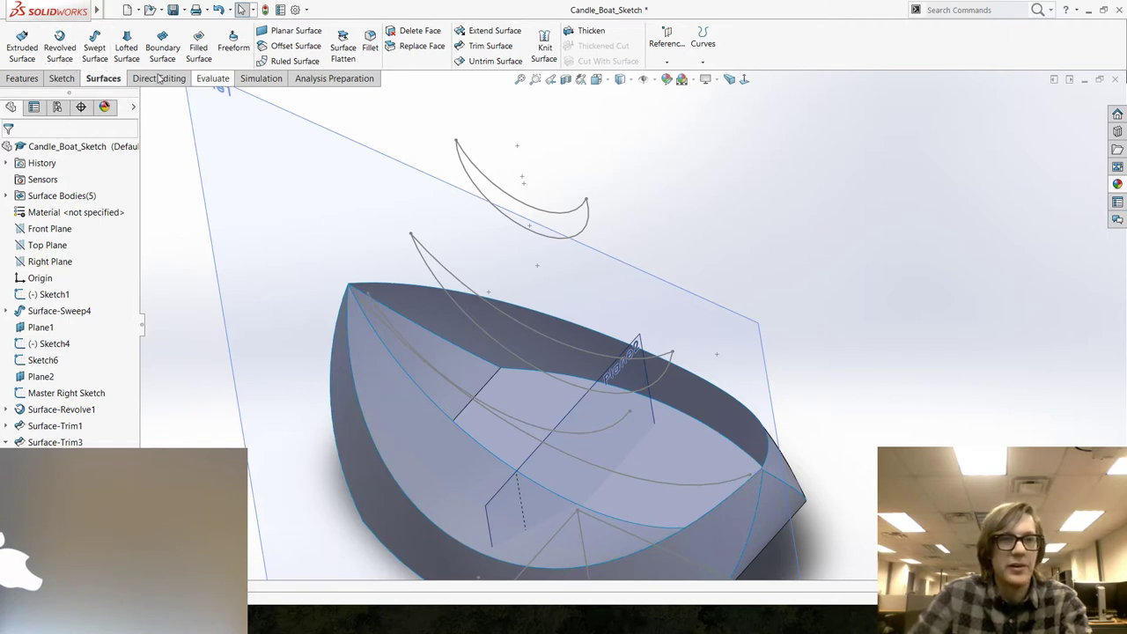
pyautogui.click(23, 79)
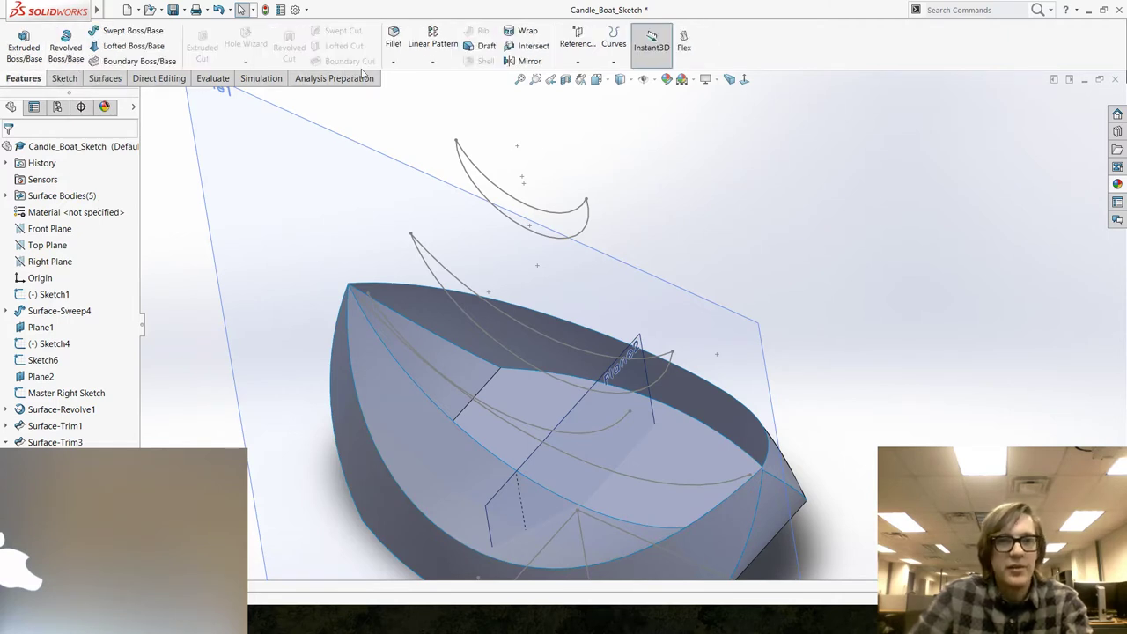
pyautogui.click(433, 62)
pyautogui.click(430, 103)
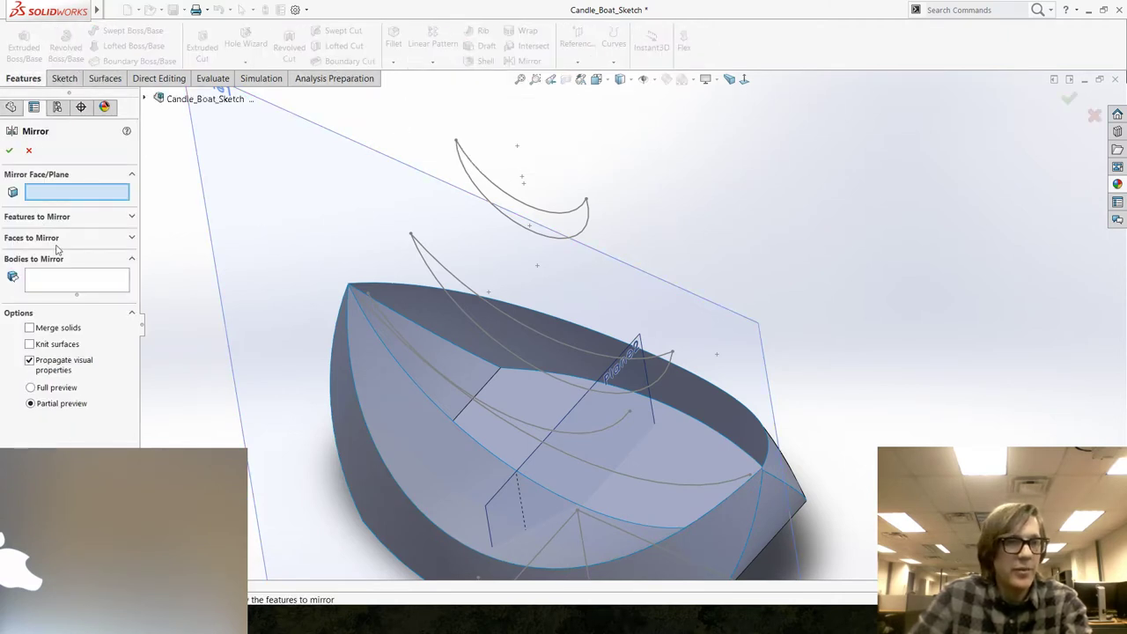
pyautogui.click(146, 100)
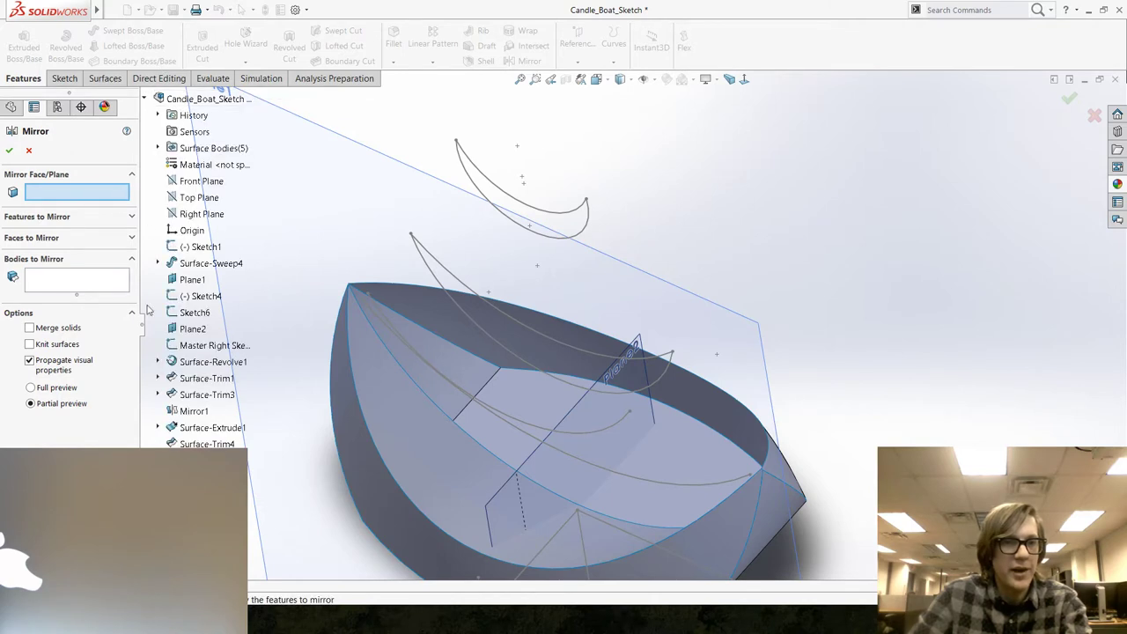
pyautogui.click(195, 181)
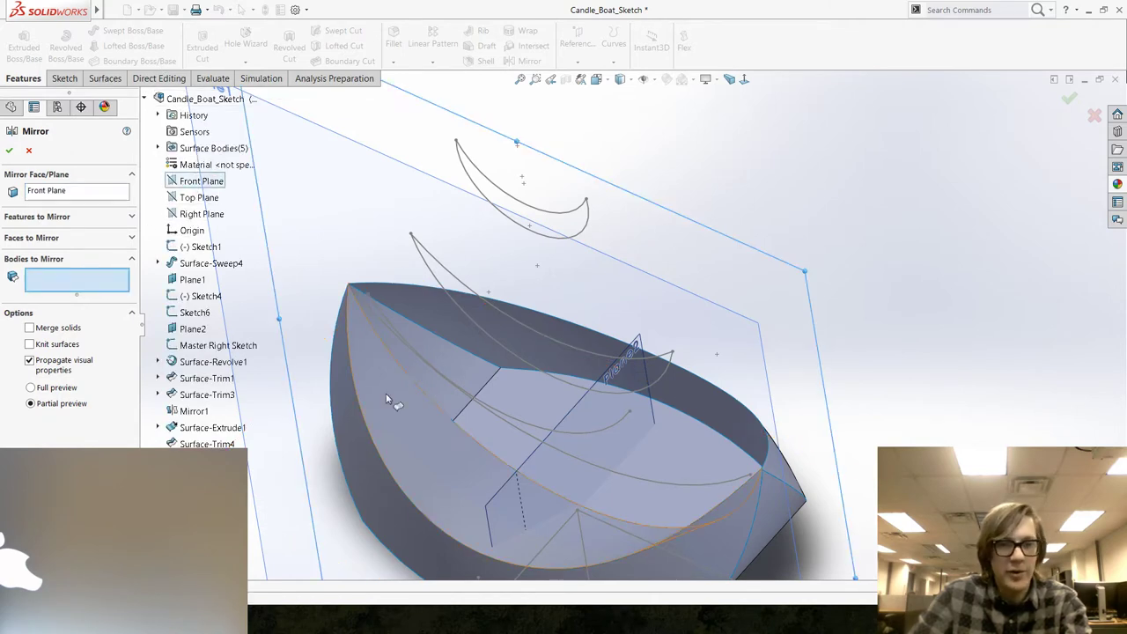
pyautogui.click(416, 452)
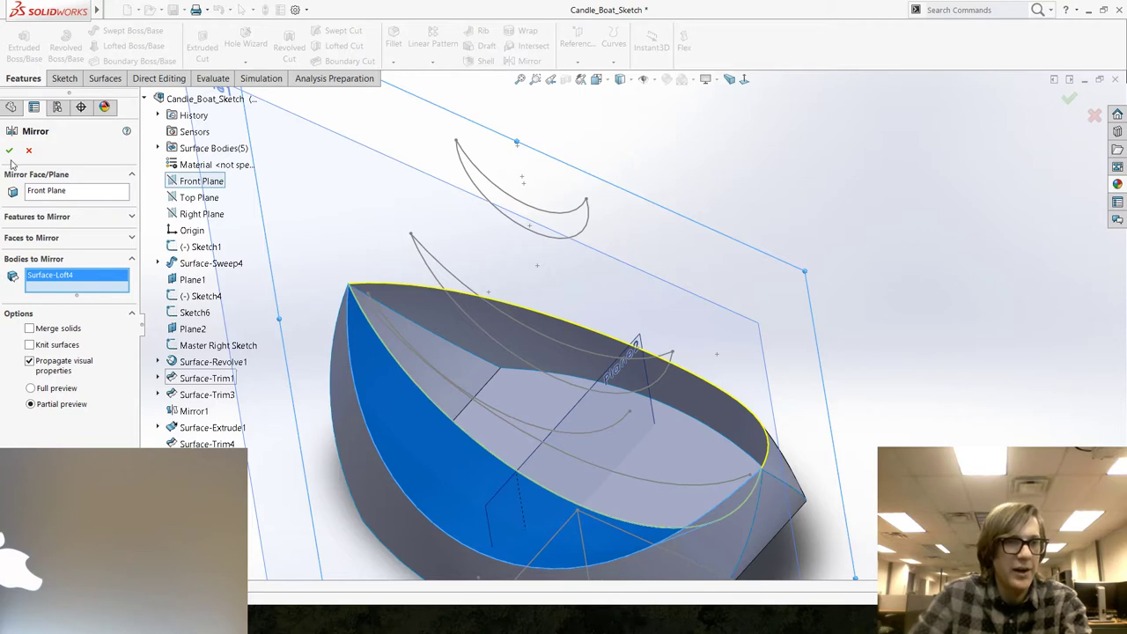
pyautogui.press('Return')
# Orbit around the full mirrored hull and save the part.
pyautogui.moveTo(766, 475); pyautogui.dragTo(475, 379, button='middle')
pyautogui.moveTo(238, 296); pyautogui.dragTo(357, 428, button='middle')
pyautogui.hotkey('ctrl', 's')
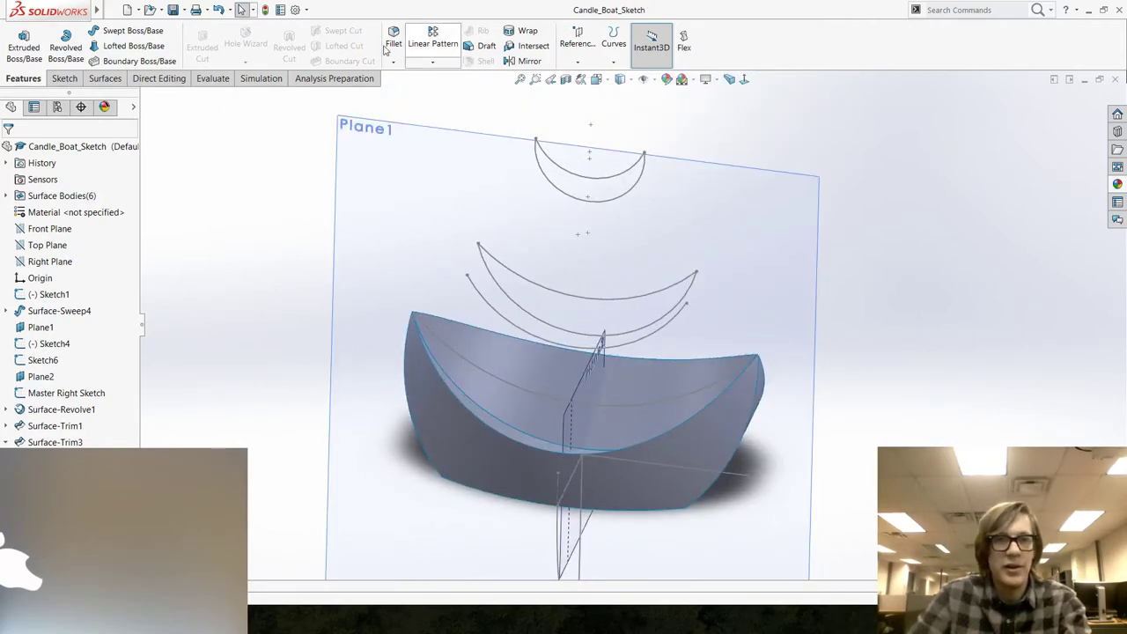
# Select Mirror2, Surface-Loft4, Surface-Trim3, Surface-Trim4 and Mirror1 in a Knit Surface.
pyautogui.click(104, 78)
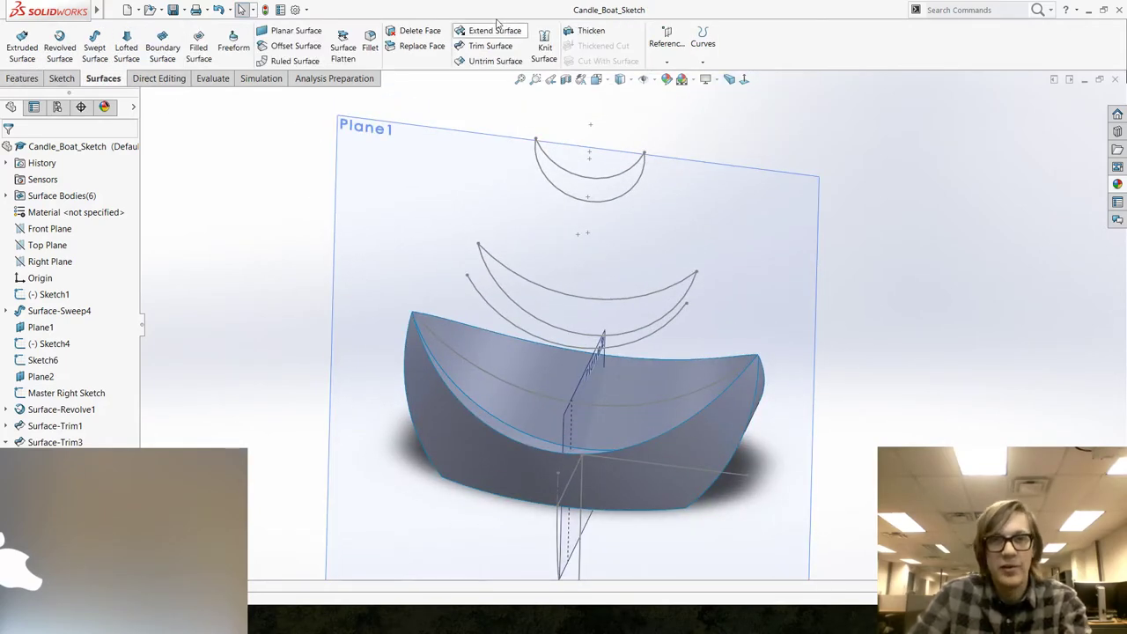
pyautogui.click(545, 45)
pyautogui.click(470, 401)
pyautogui.click(473, 405)
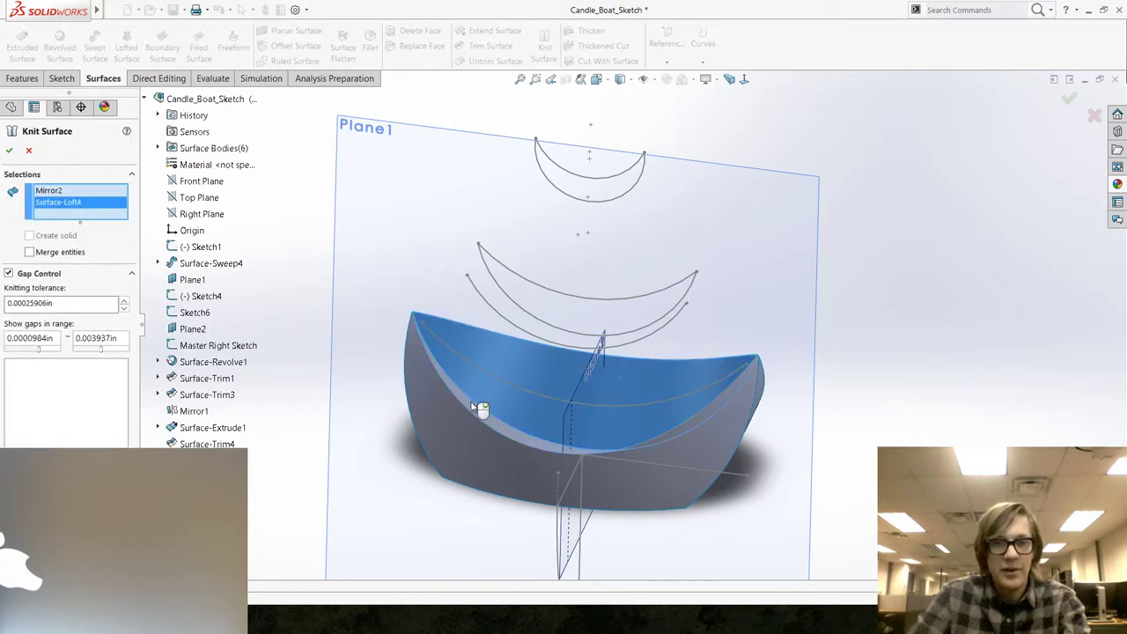
pyautogui.click(430, 442)
pyautogui.moveTo(429, 442); pyautogui.dragTo(398, 382, button='middle')
pyautogui.click(312, 358)
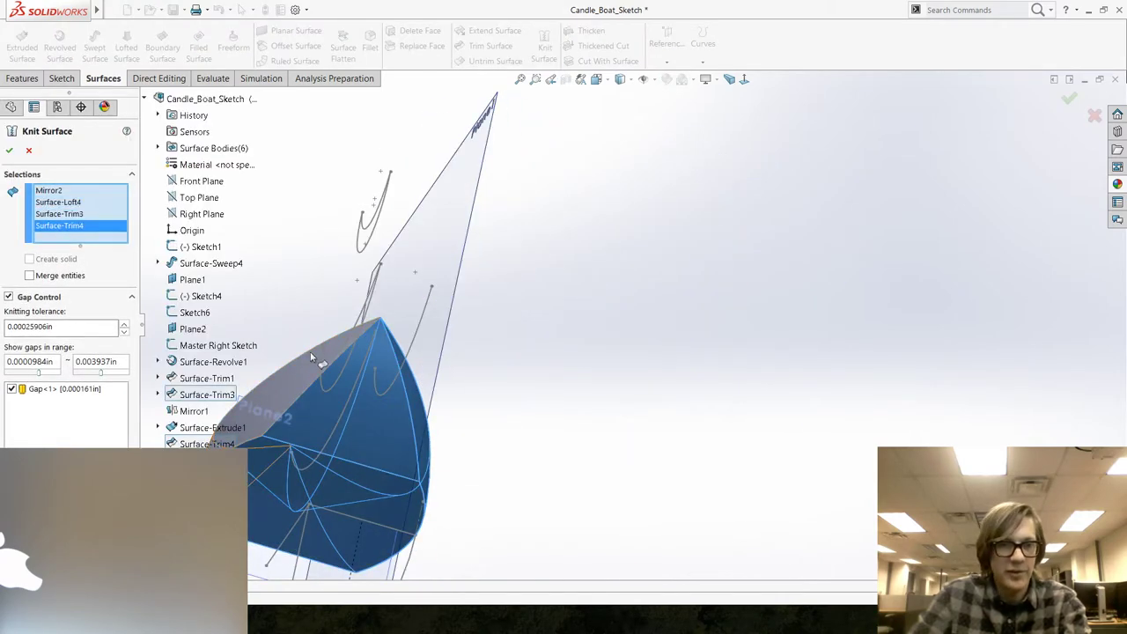
pyautogui.click(301, 361)
# Inspect the knitted hull from several angles and accept it as one solid.
pyautogui.moveTo(493, 374); pyautogui.dragTo(332, 432, button='middle')
pyautogui.scroll(-2, 555, 364)
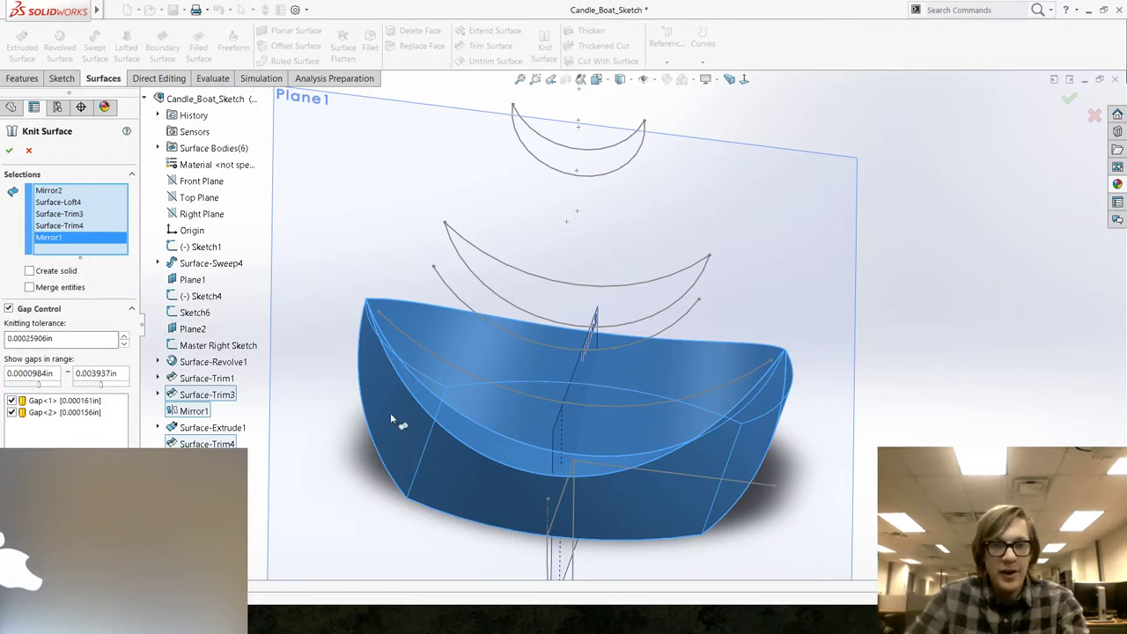
pyautogui.moveTo(397, 353); pyautogui.dragTo(497, 337, button='middle')
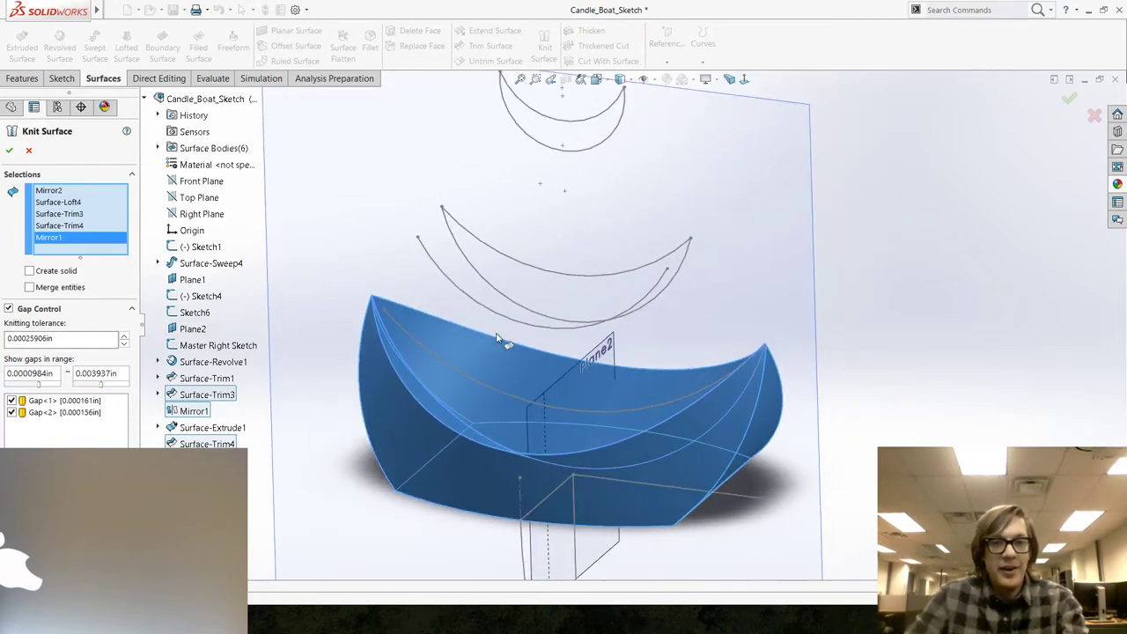
pyautogui.moveTo(669, 426)
pyautogui.mouseDown(button='middle')
pyautogui.moveTo(485, 326)
pyautogui.moveTo(332, 311)
pyautogui.moveTo(641, 497)
pyautogui.moveTo(713, 411)
pyautogui.mouseUp(button='middle')
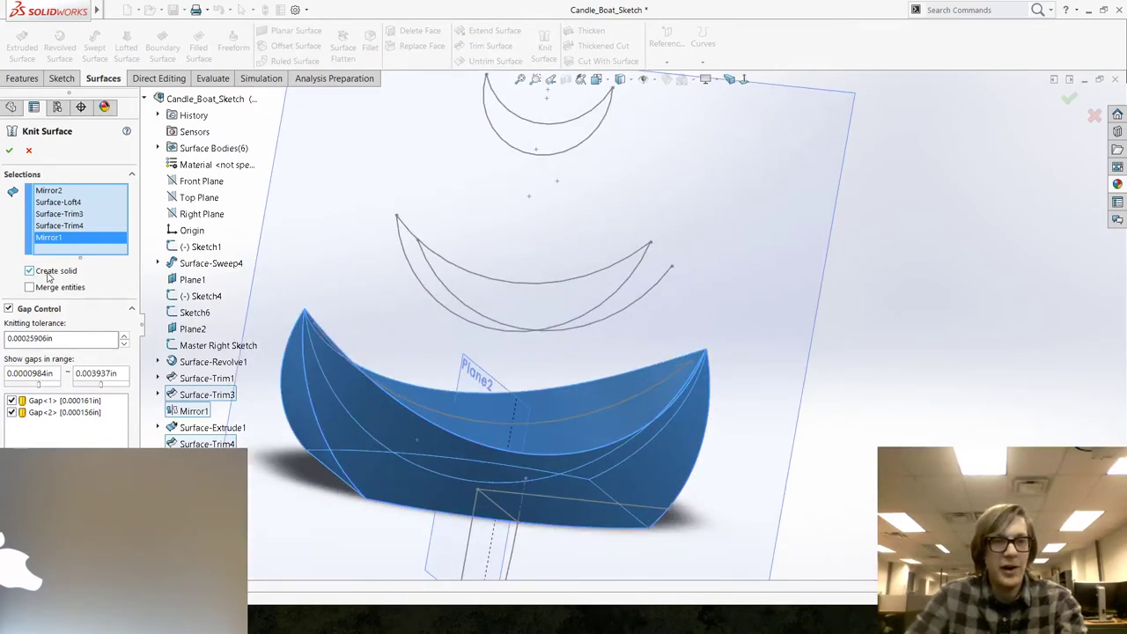
pyautogui.click(10, 152)
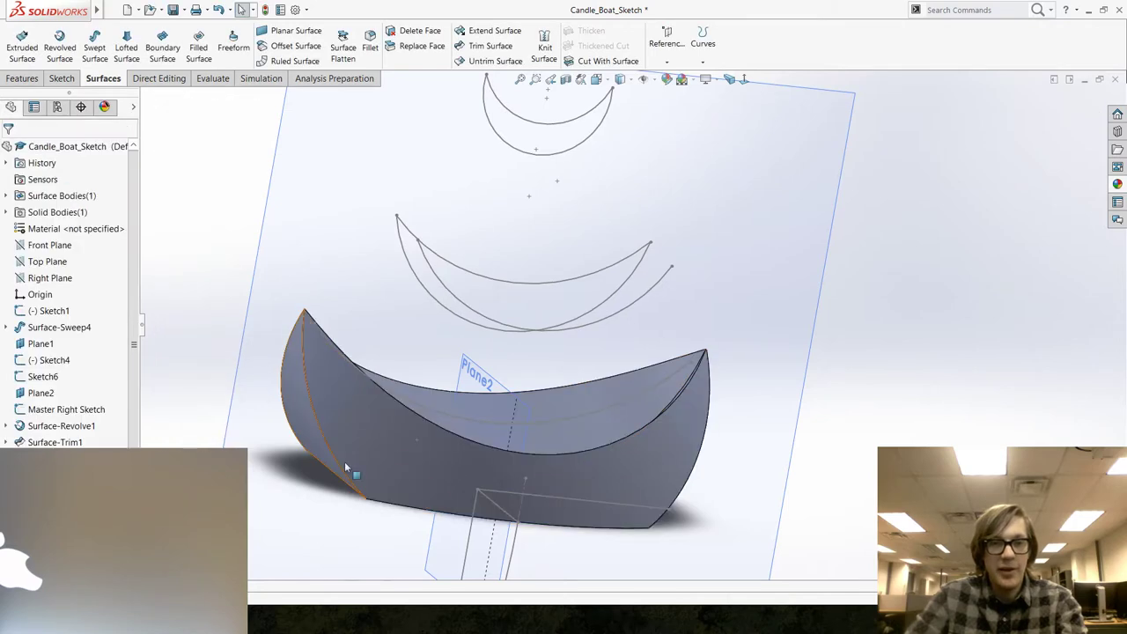
pyautogui.moveTo(876, 428); pyautogui.dragTo(417, 254, button='middle')
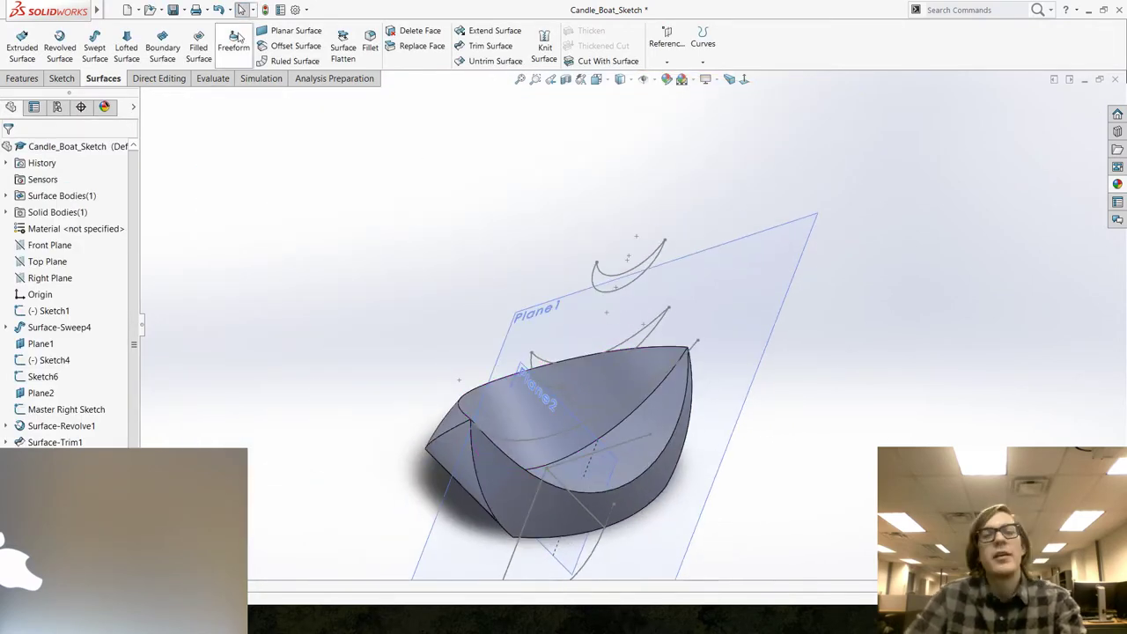
pyautogui.click(369, 44)
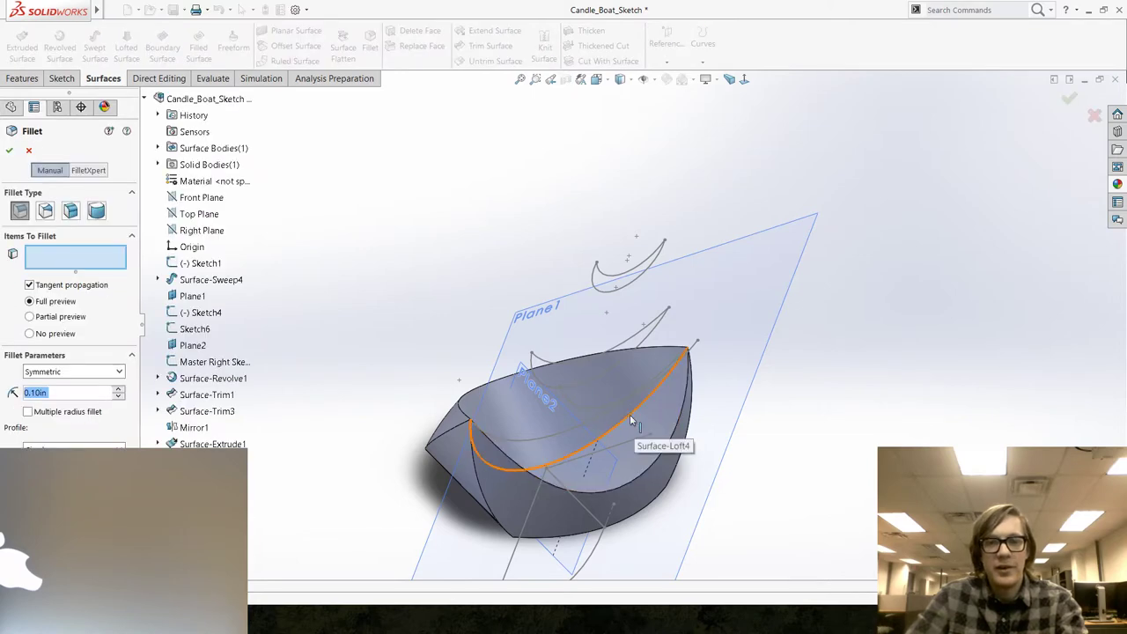
pyautogui.click(614, 481)
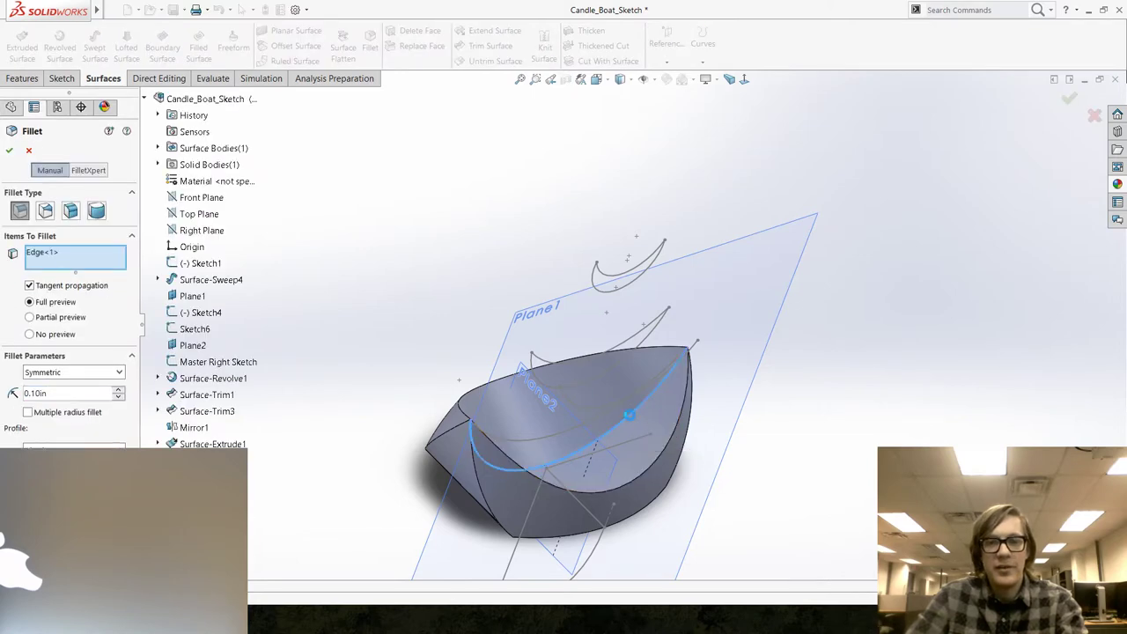
pyautogui.click(29, 151)
pyautogui.click(23, 78)
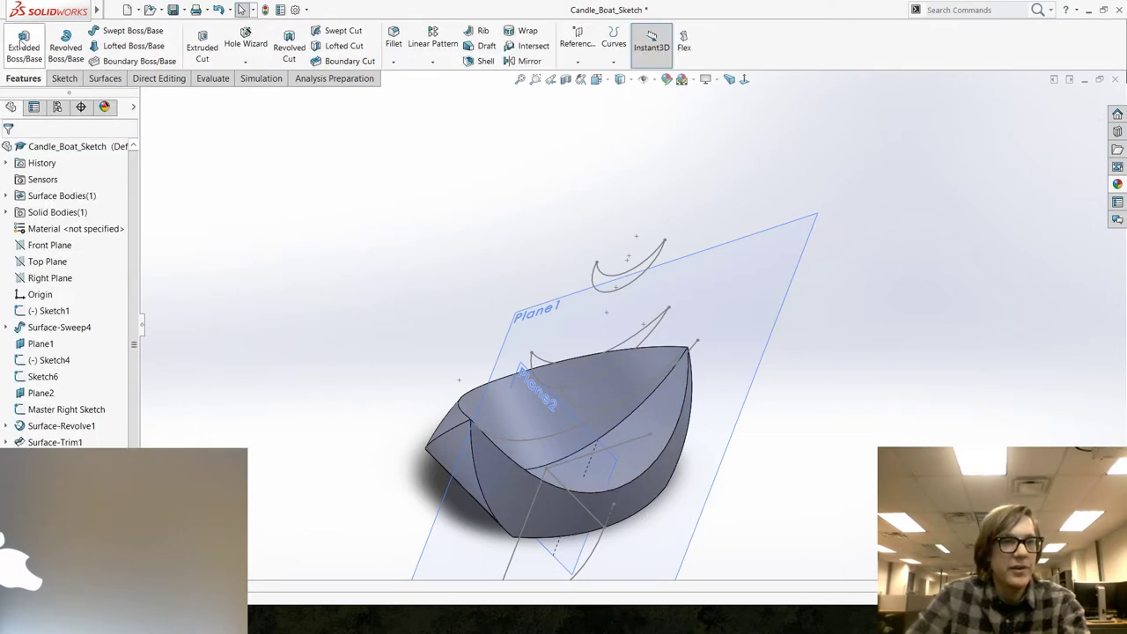
pyautogui.click(390, 38)
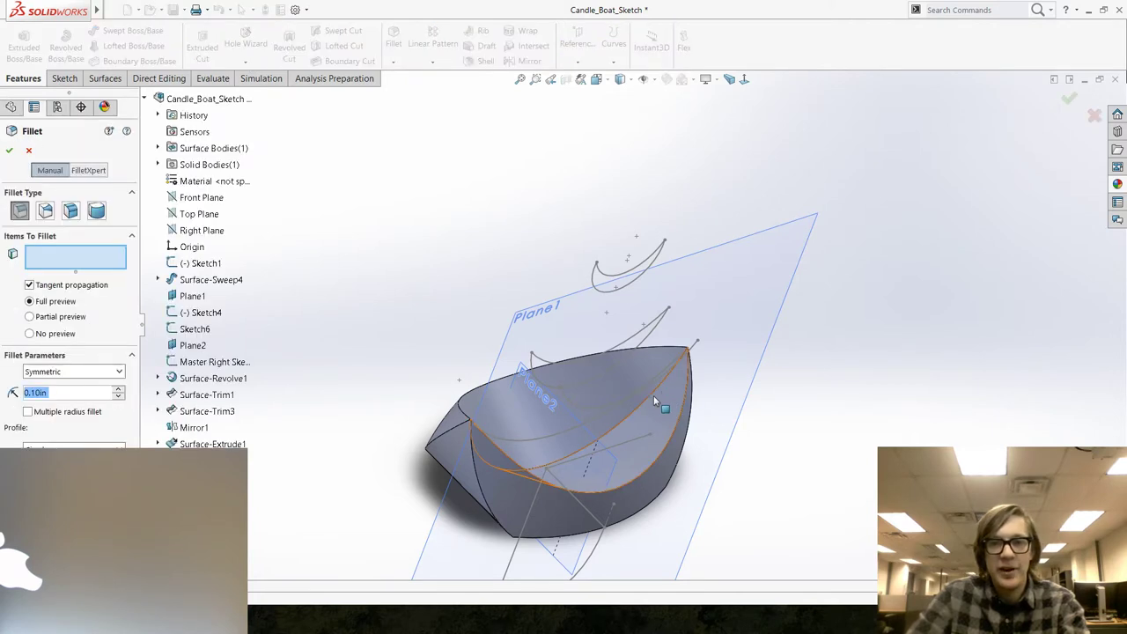
pyautogui.click(648, 396)
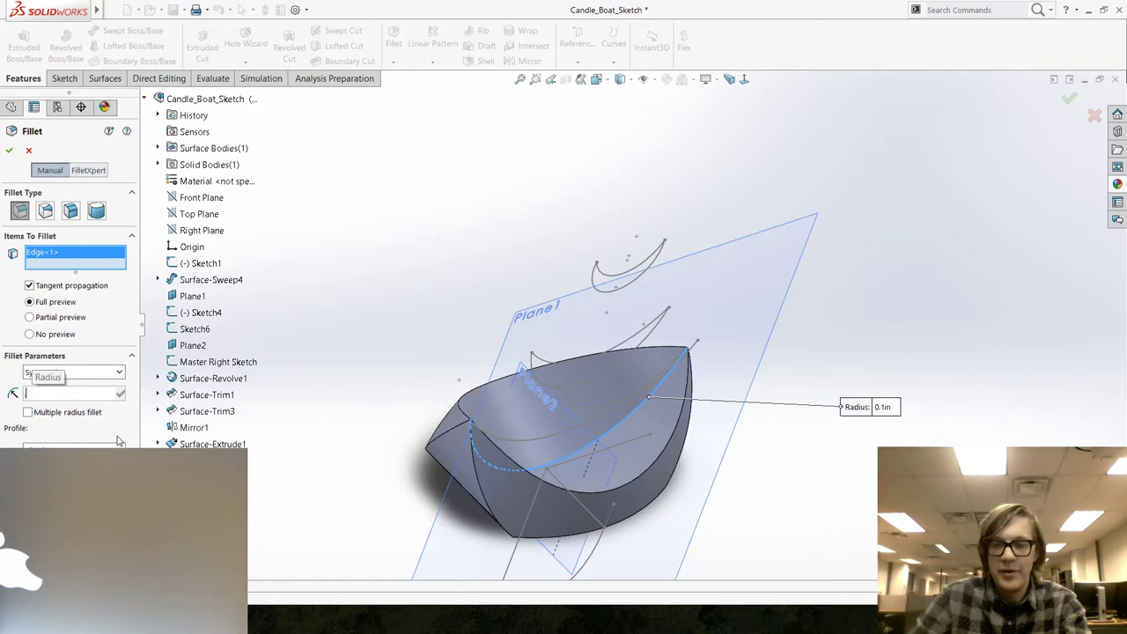
pyautogui.write('0.05')
pyautogui.press('Return')
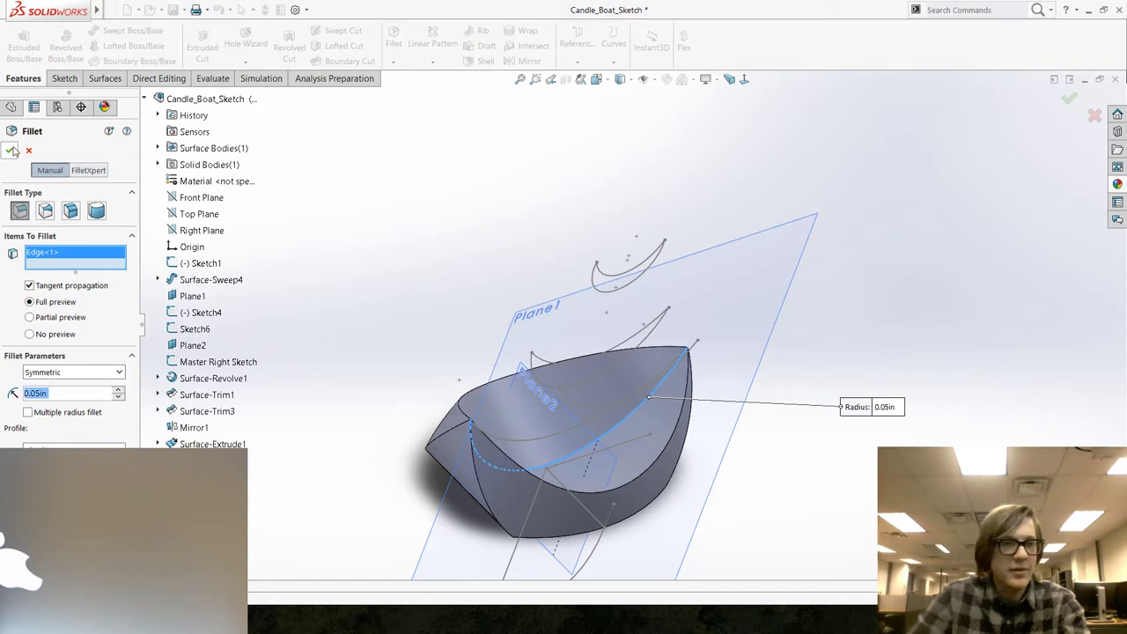
pyautogui.click(70, 208)
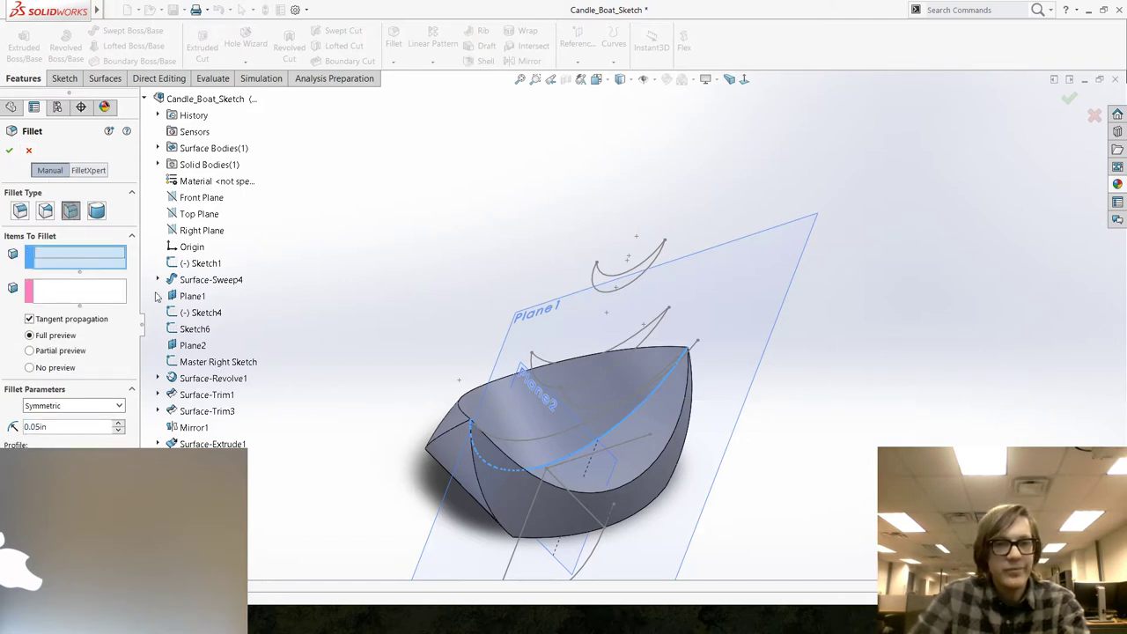
pyautogui.click(546, 426)
pyautogui.click(630, 436)
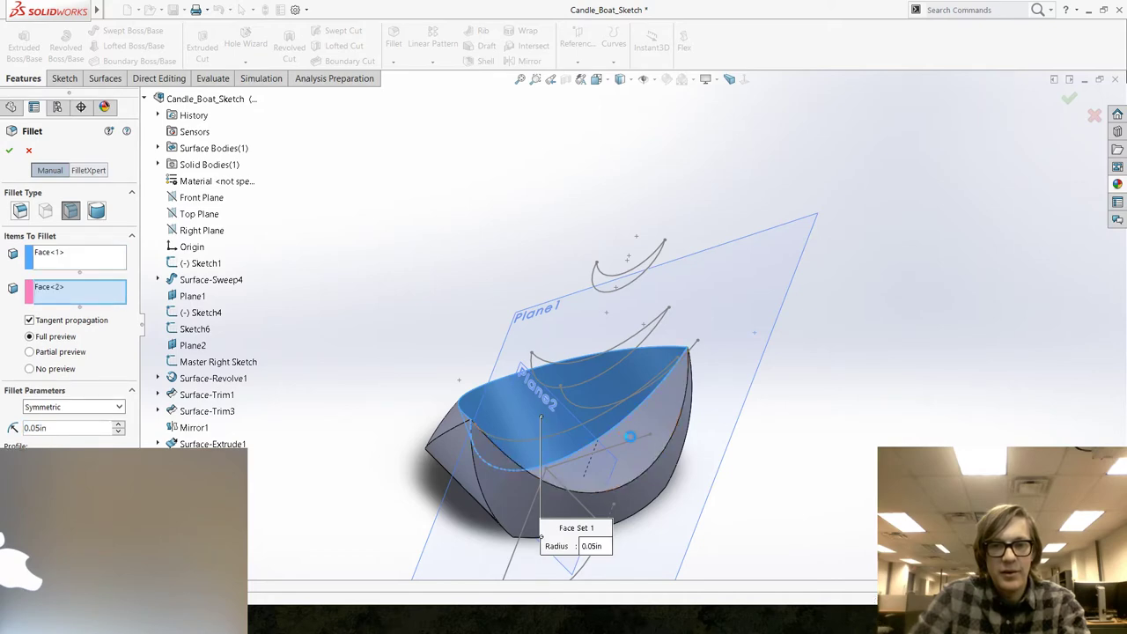
pyautogui.scroll(-5, 588, 458)
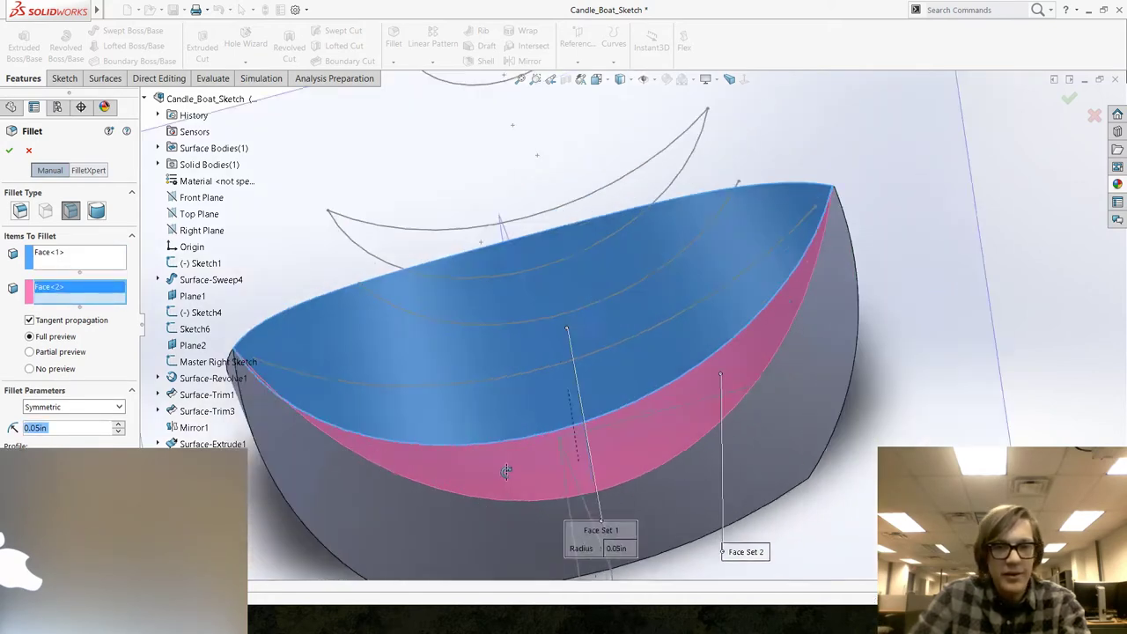
pyautogui.moveTo(506, 471); pyautogui.dragTo(487, 414, button='middle')
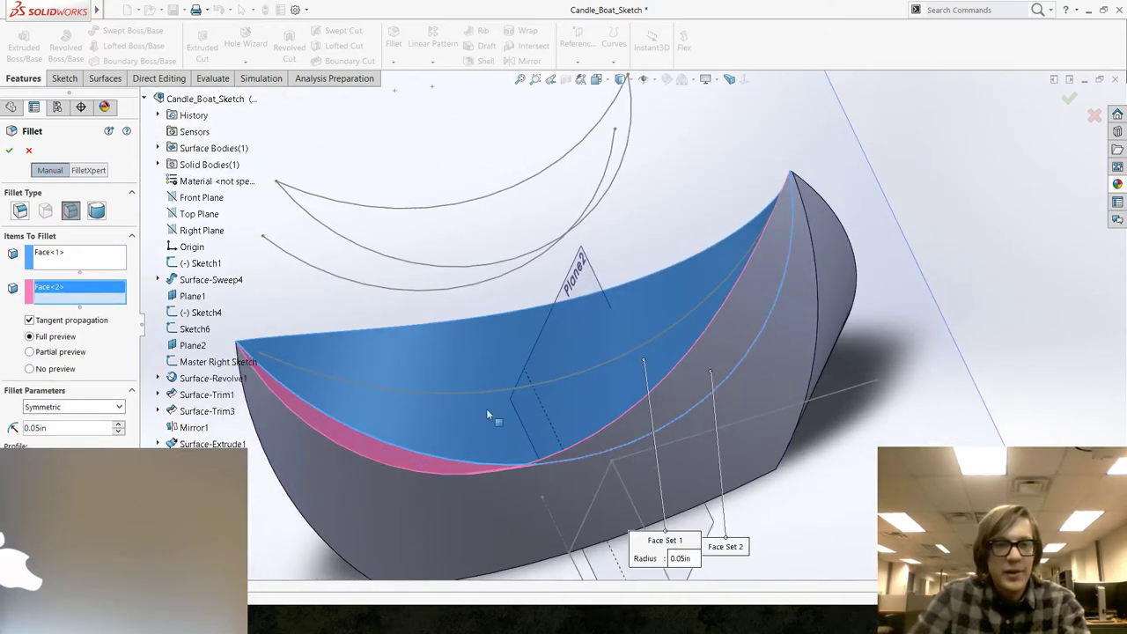
pyautogui.click(9, 150)
pyautogui.click(931, 299)
pyautogui.scroll(5, 788, 291)
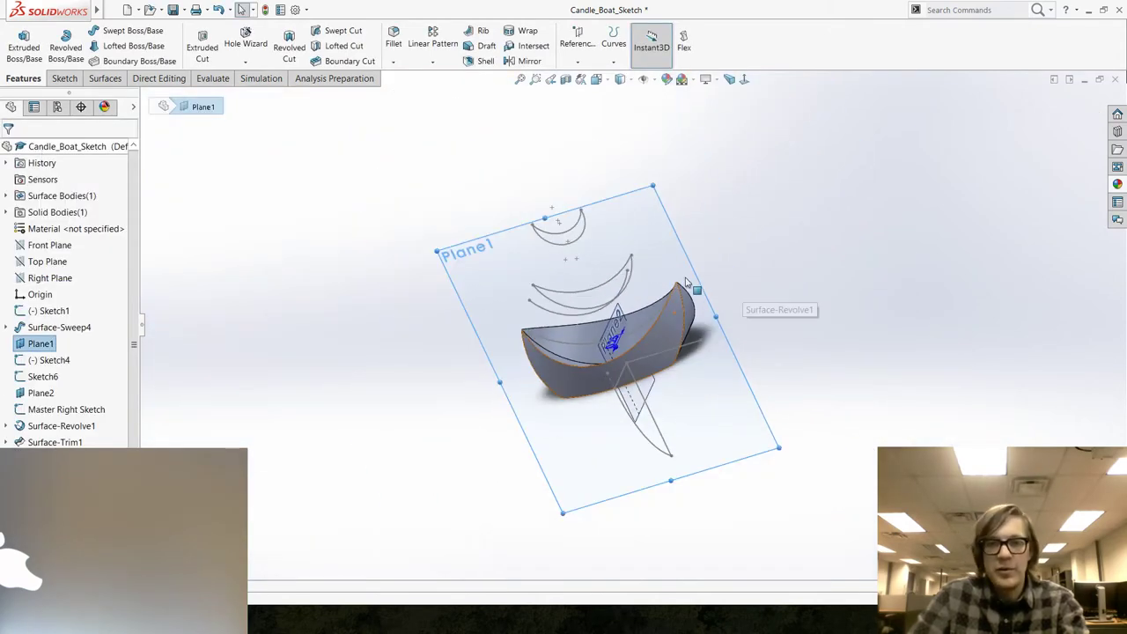
# View the boat normal to Plane1, orbit to a side view, and briefly check the browser.
pyautogui.hotkey('ctrl', '8')
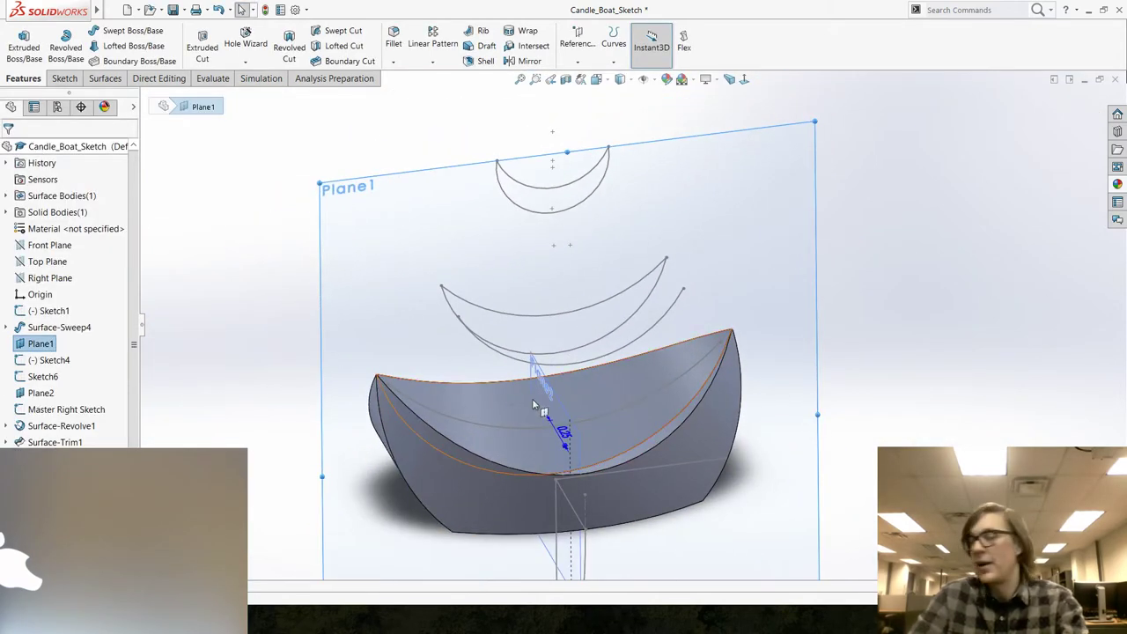
pyautogui.moveTo(563, 352)
pyautogui.mouseDown(button='middle')
pyautogui.moveTo(547, 368)
pyautogui.moveTo(467, 307)
pyautogui.moveTo(482, 368)
pyautogui.mouseUp(button='middle')
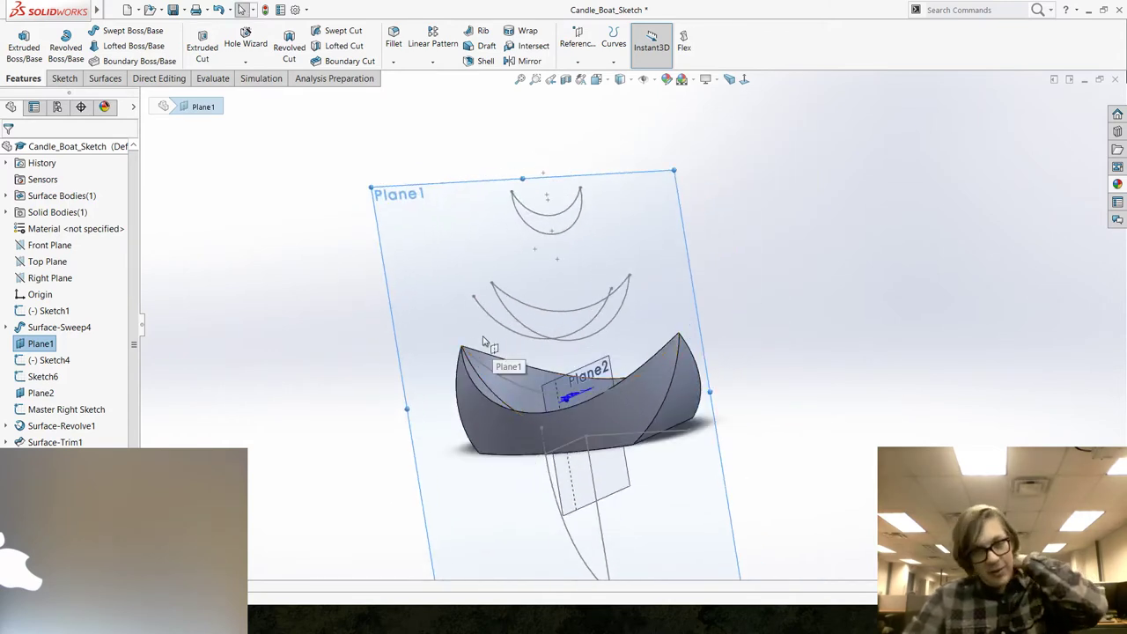
pyautogui.click(273, 425)
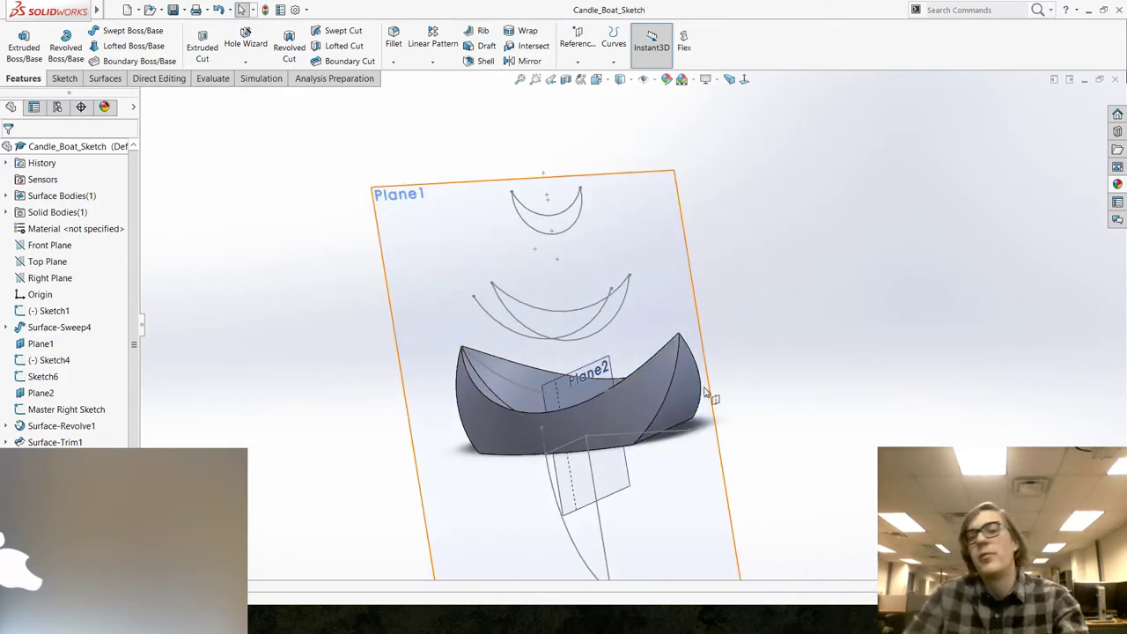
pyautogui.scroll(3, 722, 360)
pyautogui.moveTo(722, 360); pyautogui.dragTo(488, 291, button='middle')
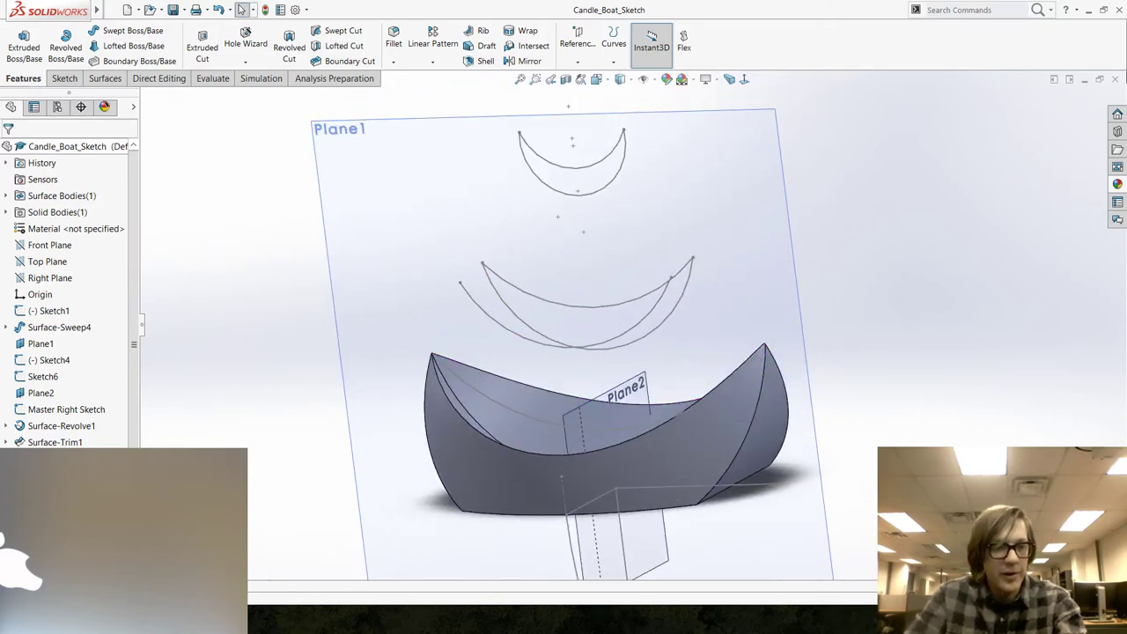
pyautogui.hotkey('alt', 'Tab')
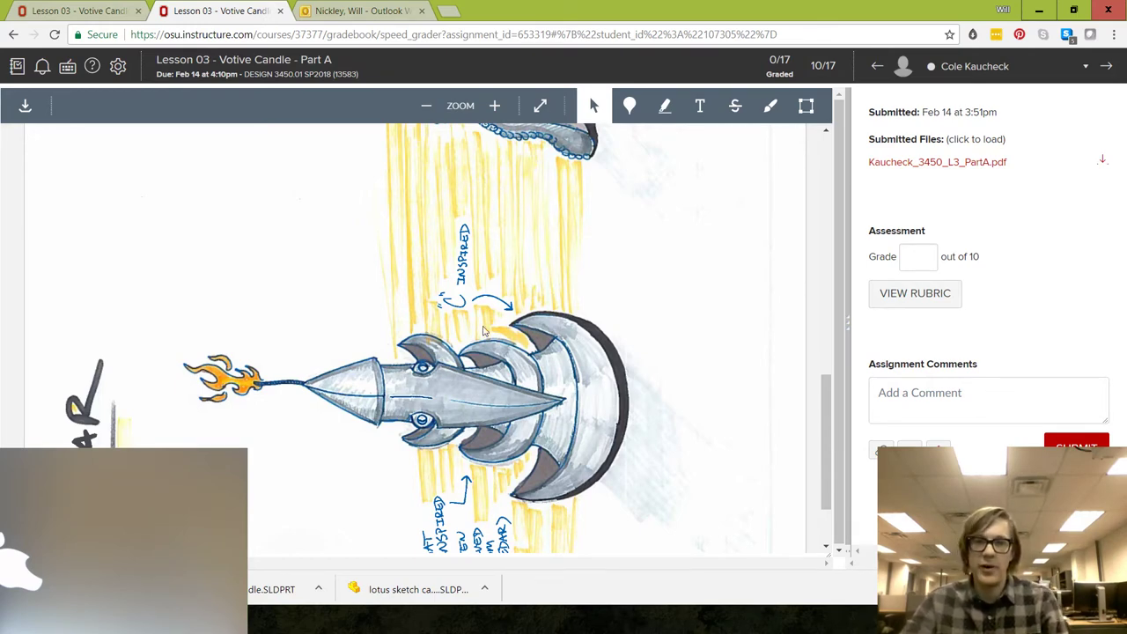
pyautogui.hotkey('alt', 'Tab')
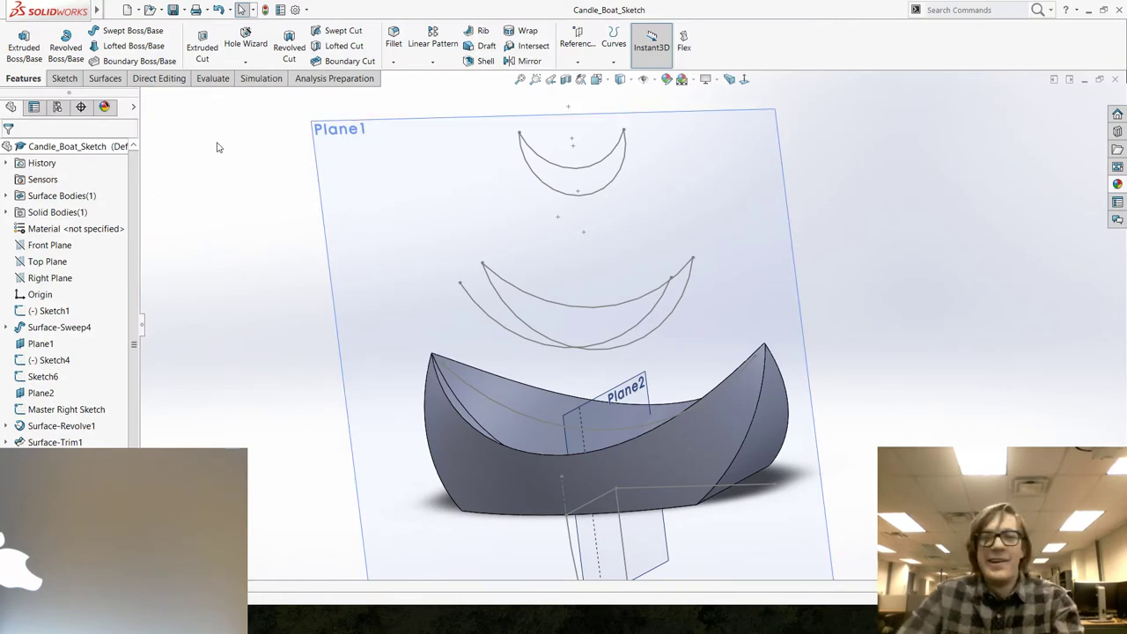
# Copy the boat hull with Move/Copy Bodies and raise it about 0.62 in.
pyautogui.moveTo(581, 334); pyautogui.dragTo(370, 290, button='middle')
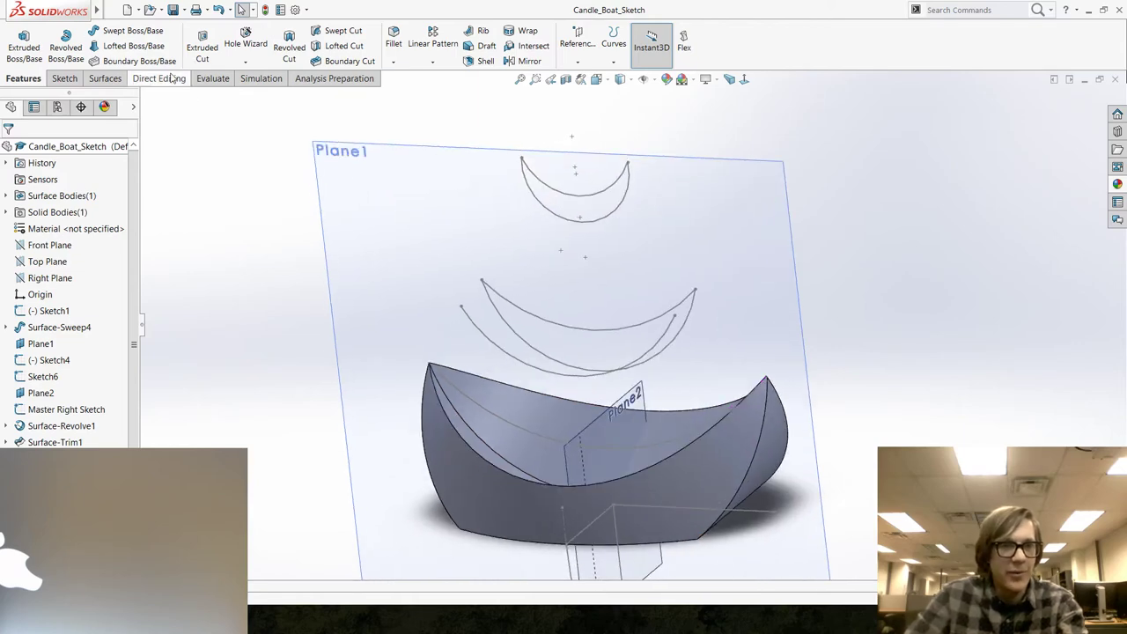
pyautogui.click(160, 78)
pyautogui.click(39, 54)
pyautogui.click(483, 453)
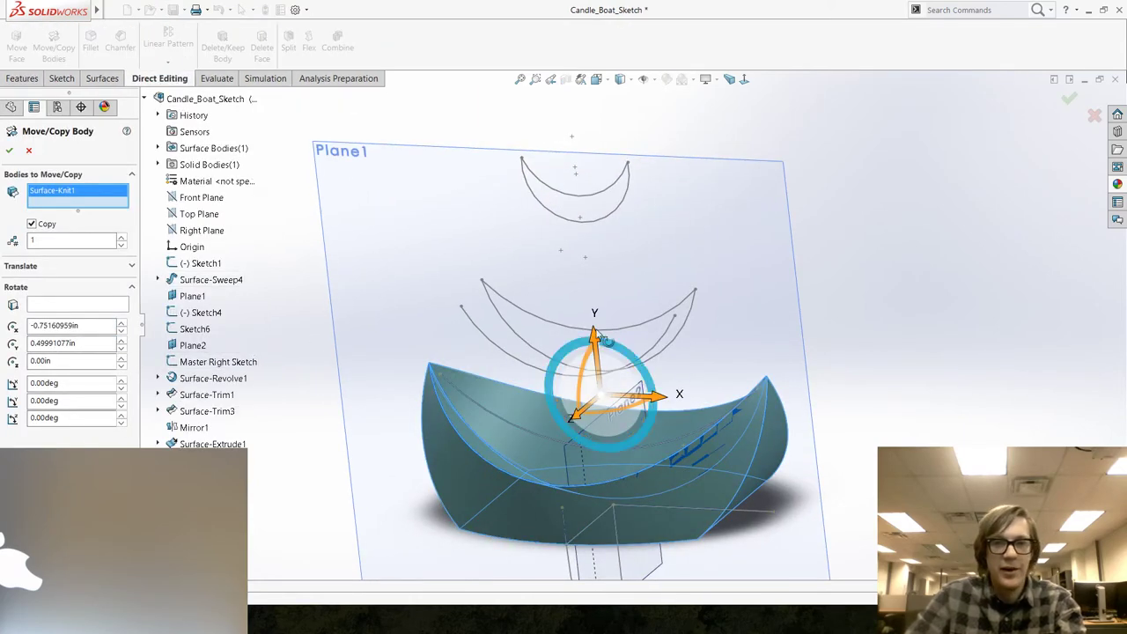
pyautogui.moveTo(594, 347); pyautogui.dragTo(568, 175)
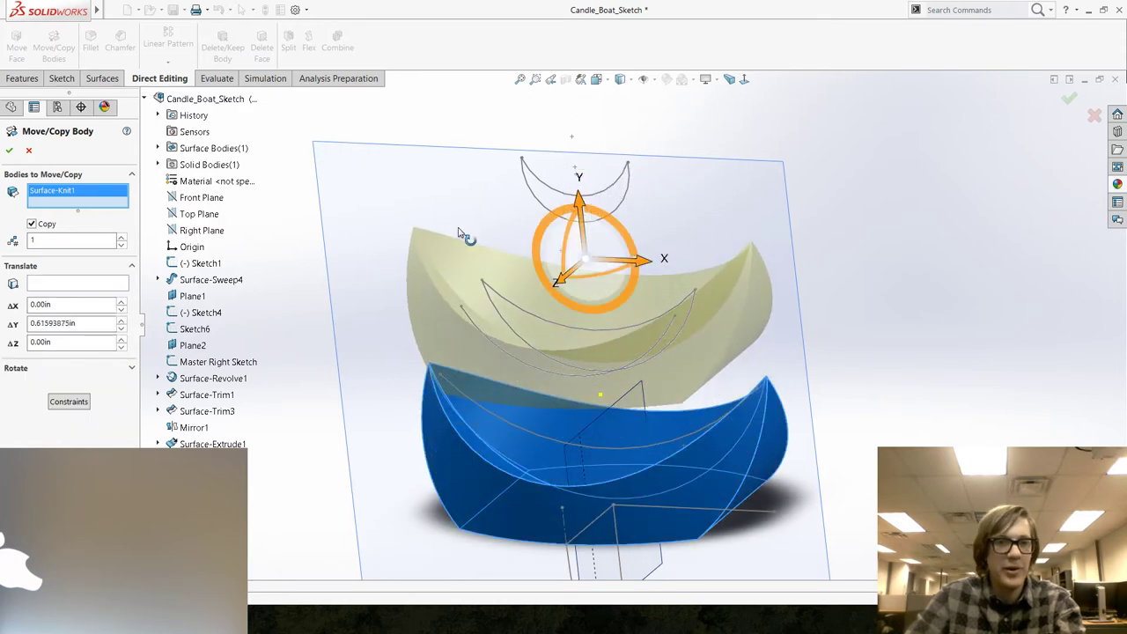
pyautogui.press('Return')
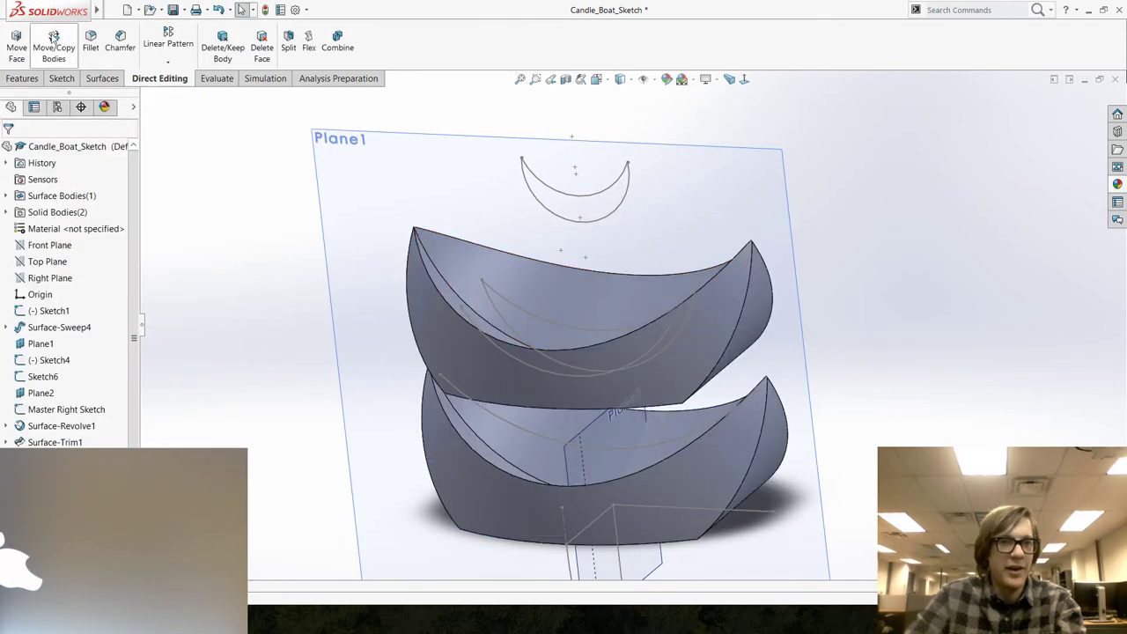
# Select the upper copied hull in Move/Copy Bodies, then close without moving it.
pyautogui.click(64, 62)
pyautogui.click(545, 294)
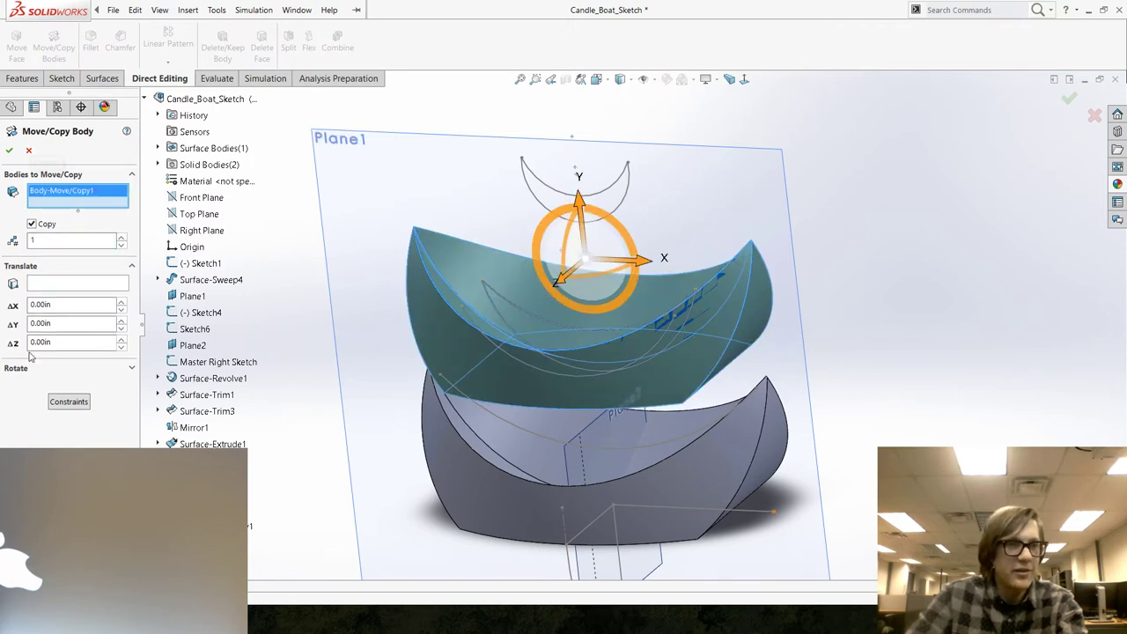
pyautogui.click(28, 152)
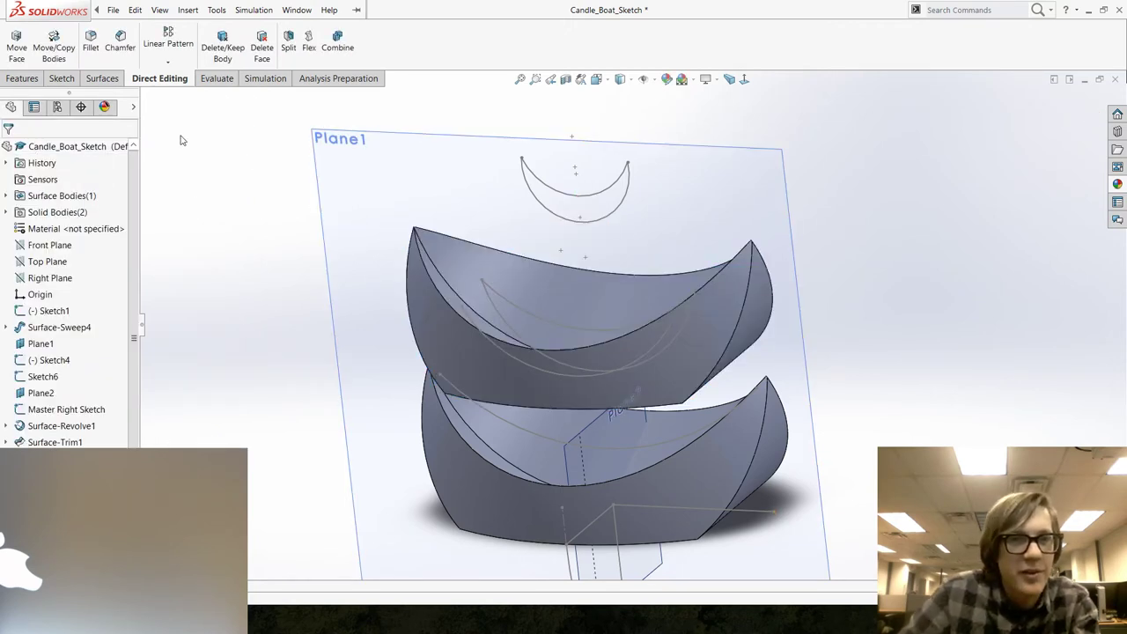
# Scale Body-Move/Copy1 uniformly by a factor of 0.75.
pyautogui.click(217, 10)
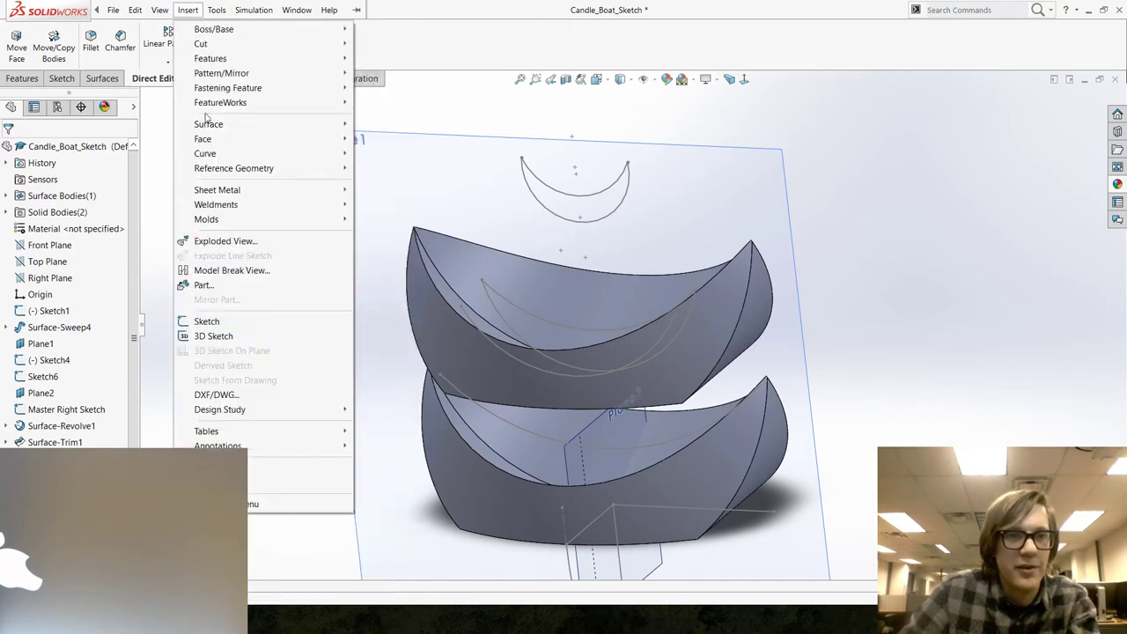
pyautogui.moveTo(279, 58)
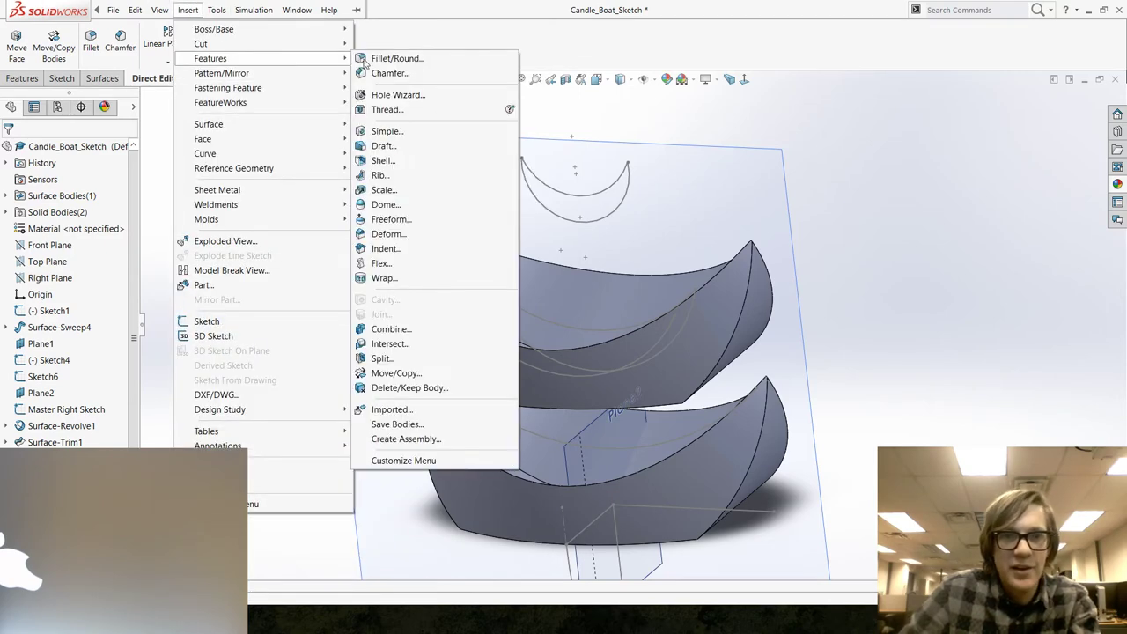
pyautogui.click(412, 187)
pyautogui.click(554, 323)
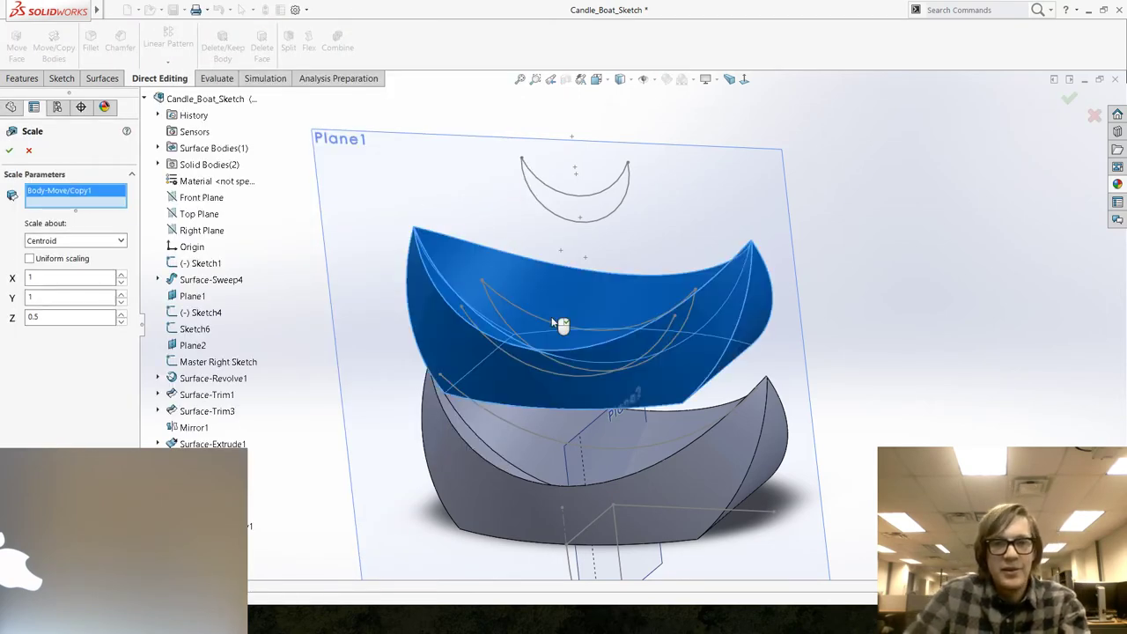
pyautogui.click(30, 259)
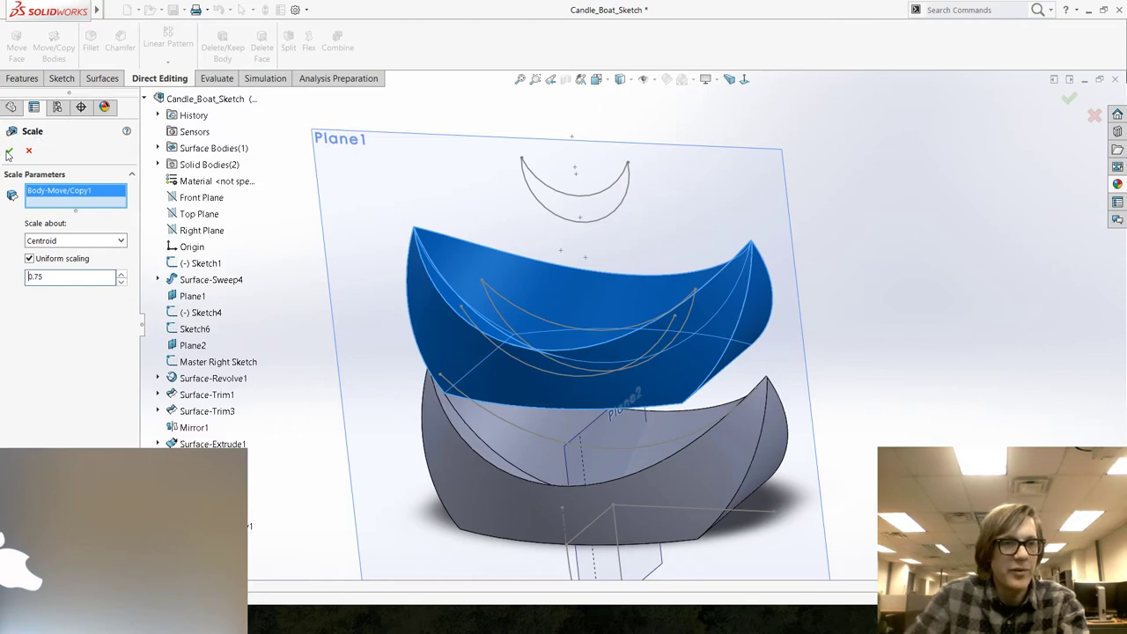
pyautogui.press('Return')
pyautogui.moveTo(352, 370); pyautogui.dragTo(364, 344, button='middle')
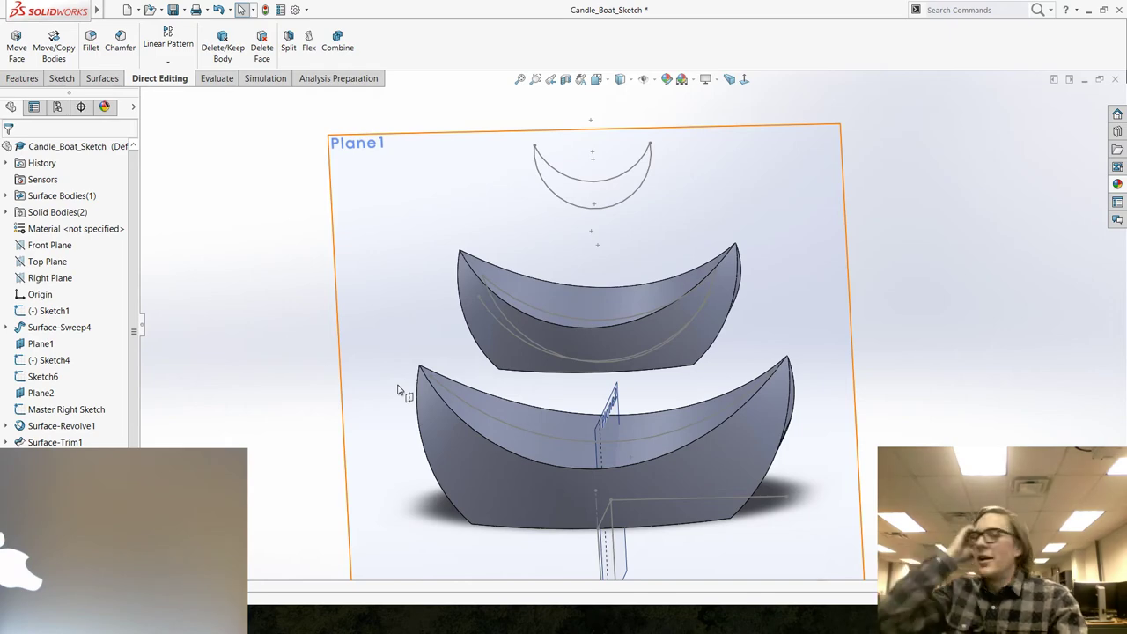
# Orbit to view the hulls from below, then open and cancel Delete/Keep Body.
pyautogui.moveTo(397, 390); pyautogui.dragTo(221, 272, button='middle')
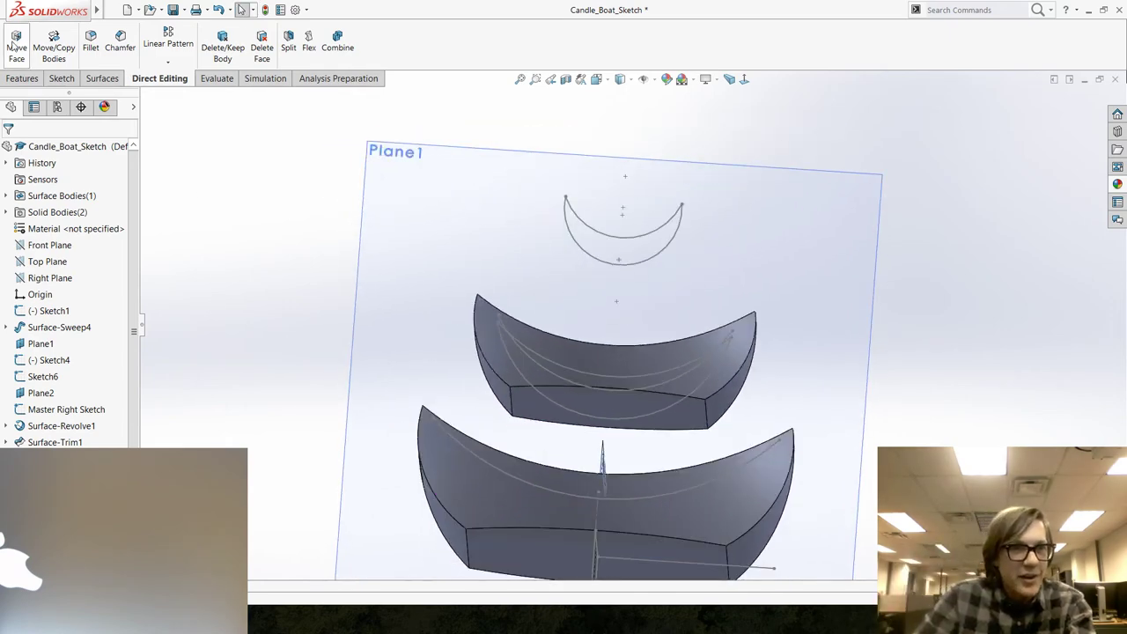
pyautogui.click(223, 47)
pyautogui.click(31, 150)
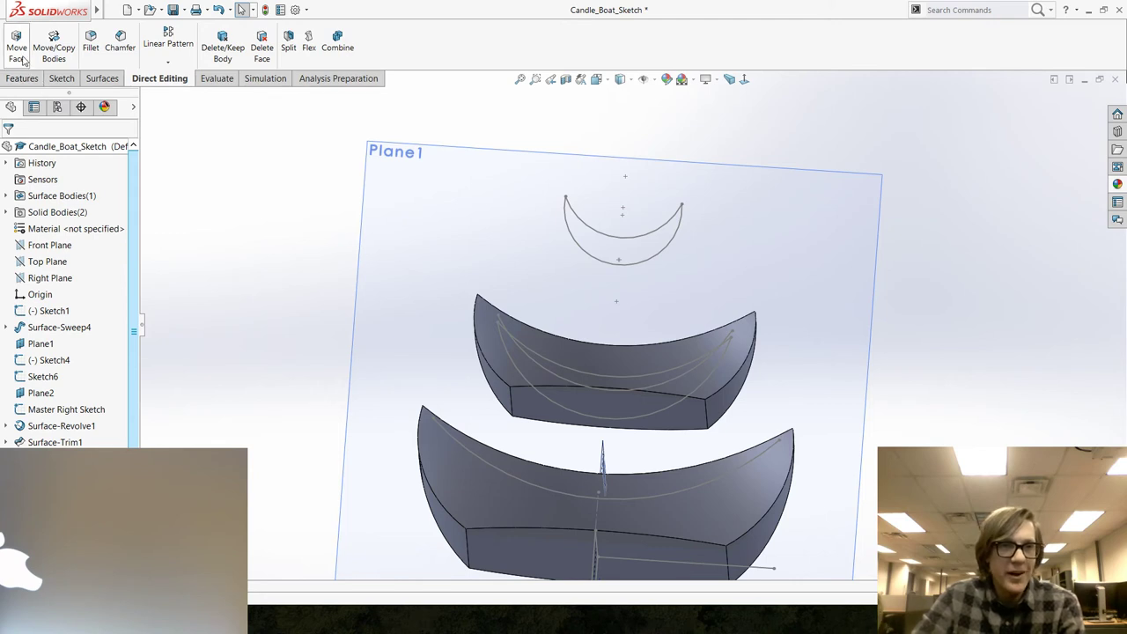
# Select the upper hull's flat bottom face for Delete Face with the Delete and Patch option.
pyautogui.click(99, 78)
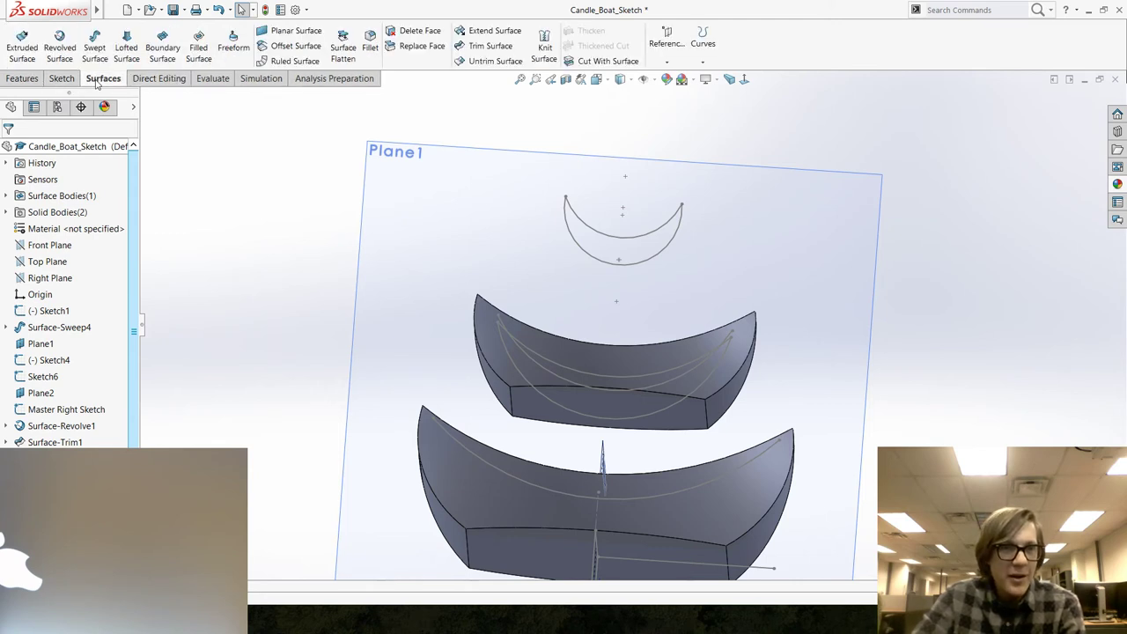
pyautogui.click(414, 31)
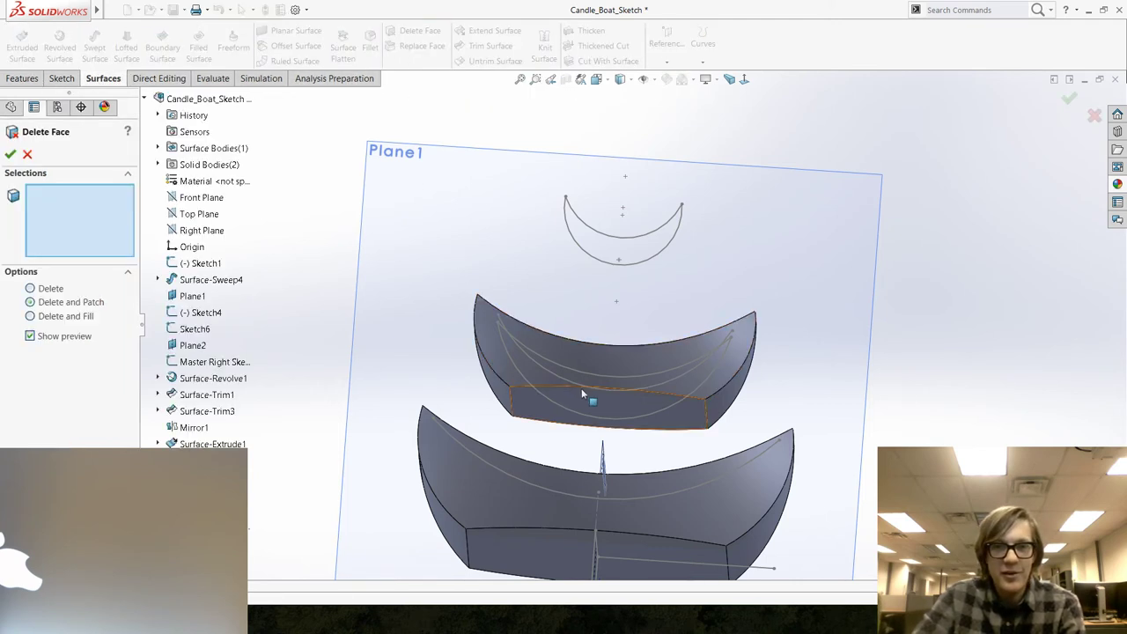
pyautogui.click(566, 414)
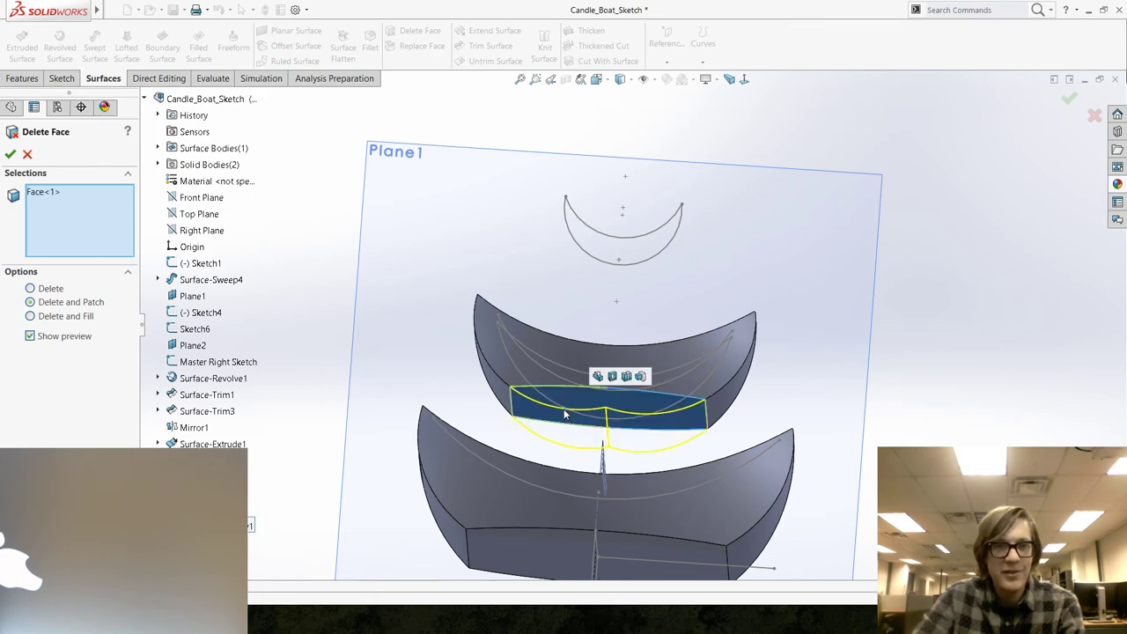
pyautogui.scroll(-5, 727, 472)
pyautogui.scroll(5, 539, 348)
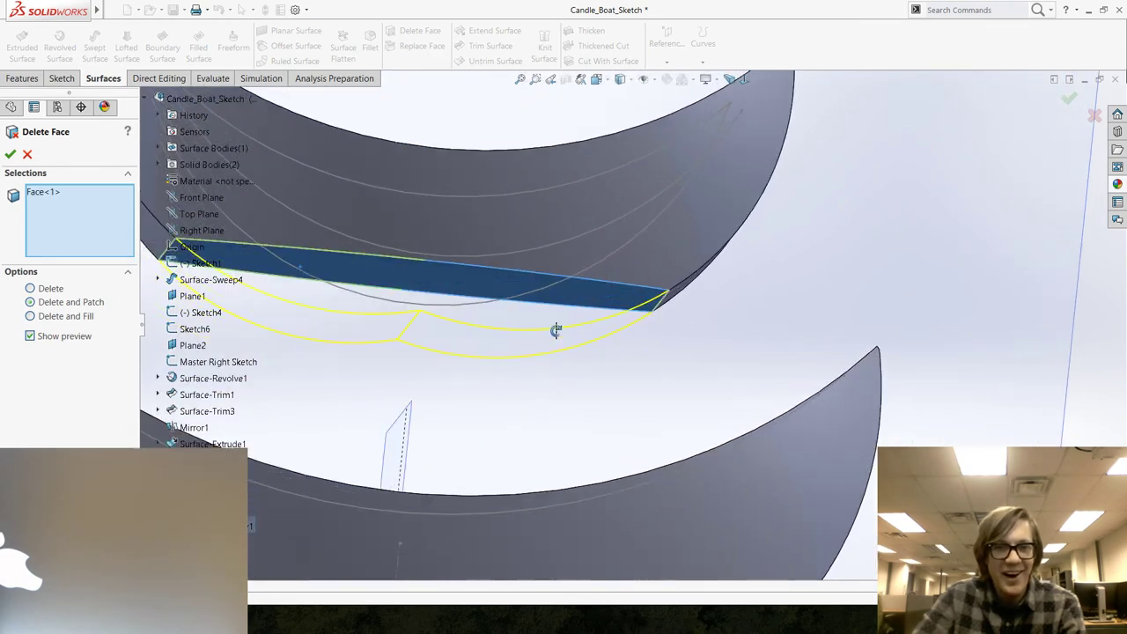
pyautogui.moveTo(540, 327); pyautogui.dragTo(452, 298, button='middle')
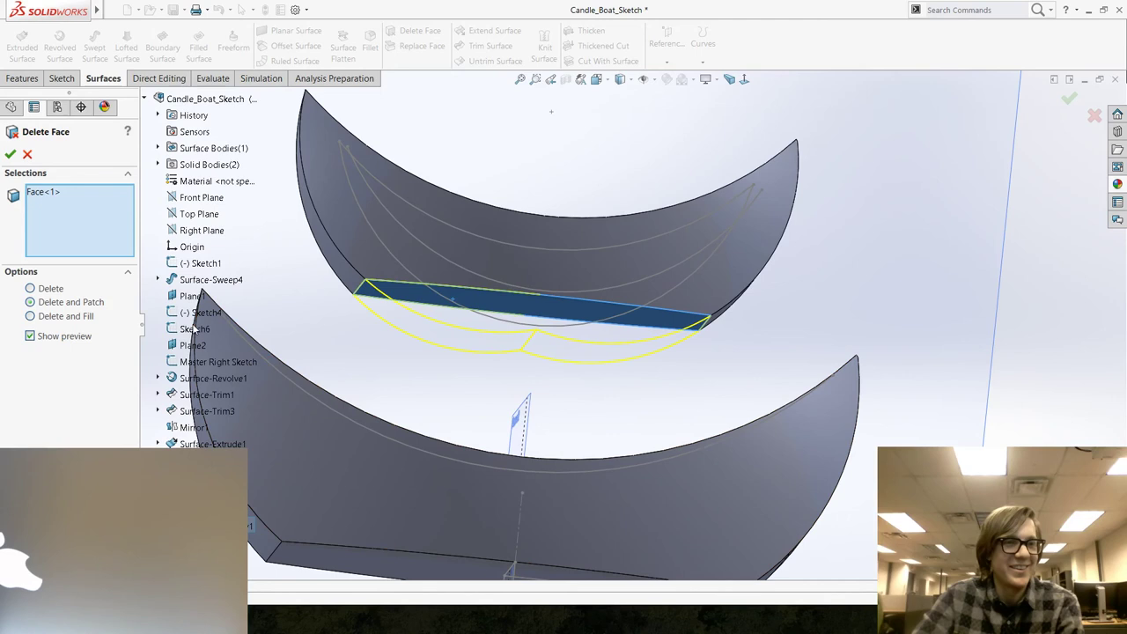
pyautogui.click(61, 317)
pyautogui.click(51, 302)
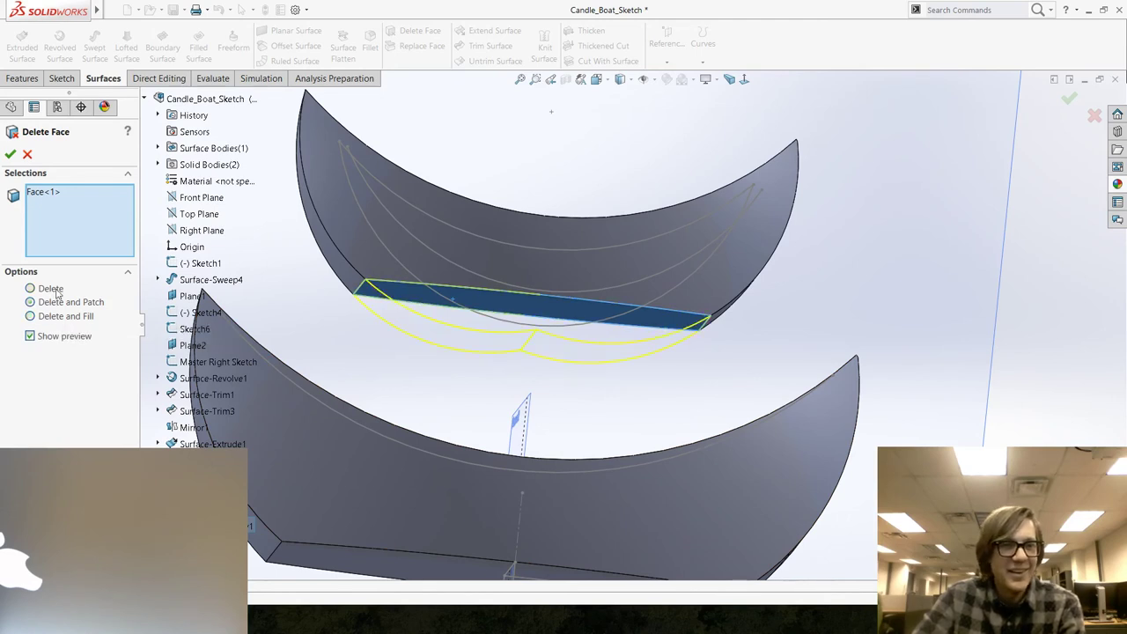
pyautogui.press('Return')
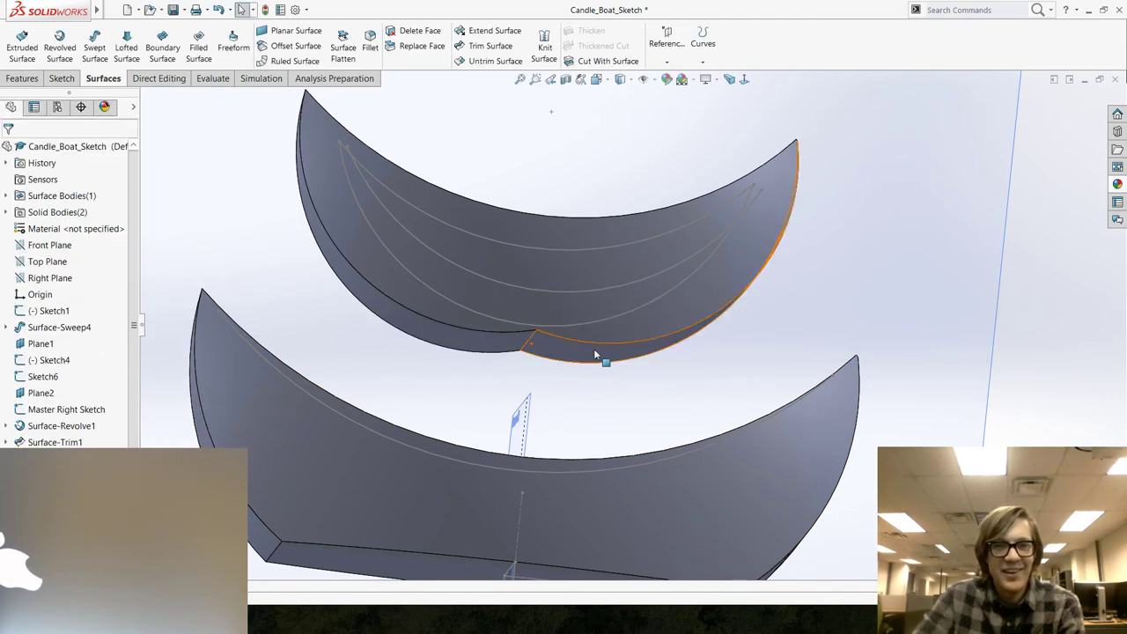
pyautogui.scroll(3, 590, 334)
pyautogui.moveTo(589, 334); pyautogui.dragTo(582, 360, button='middle')
pyautogui.moveTo(649, 266); pyautogui.dragTo(558, 451, button='middle')
pyautogui.scroll(3, 564, 397)
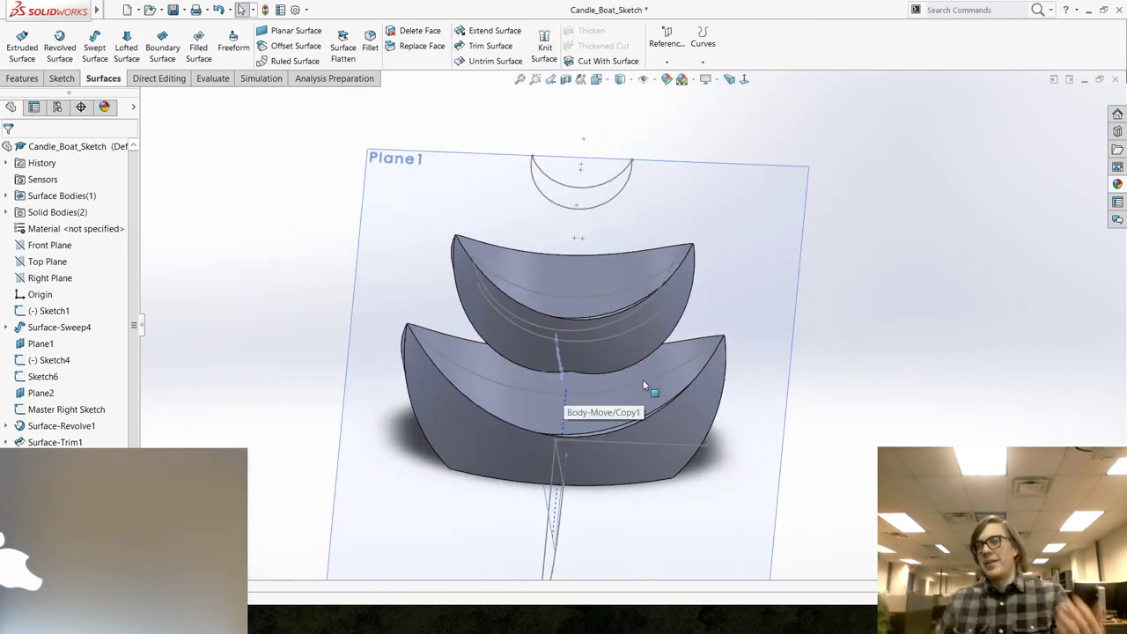